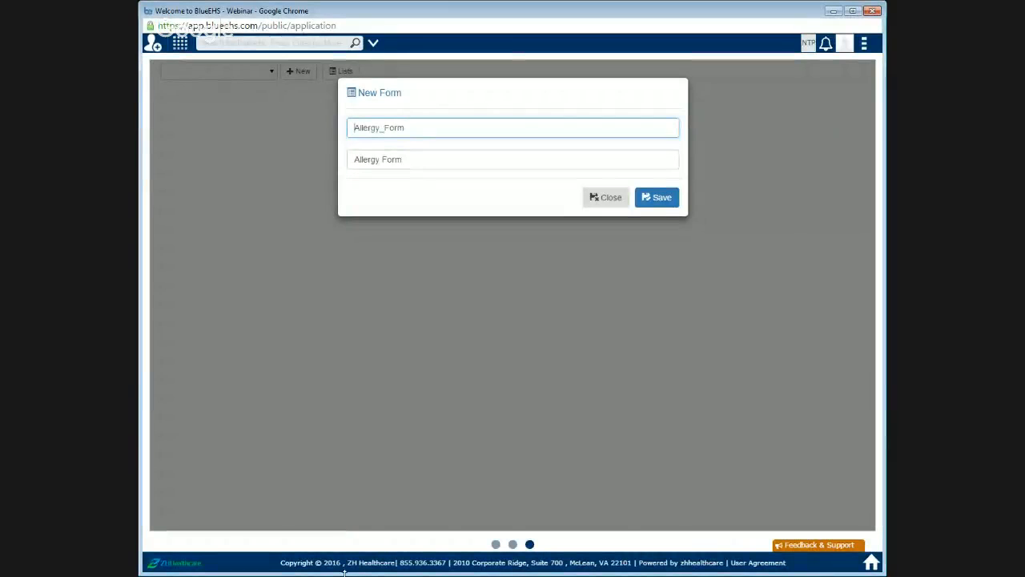
Step: Close the open new-form dialog and open the Forms builder from the main menu
left_click(609, 202)
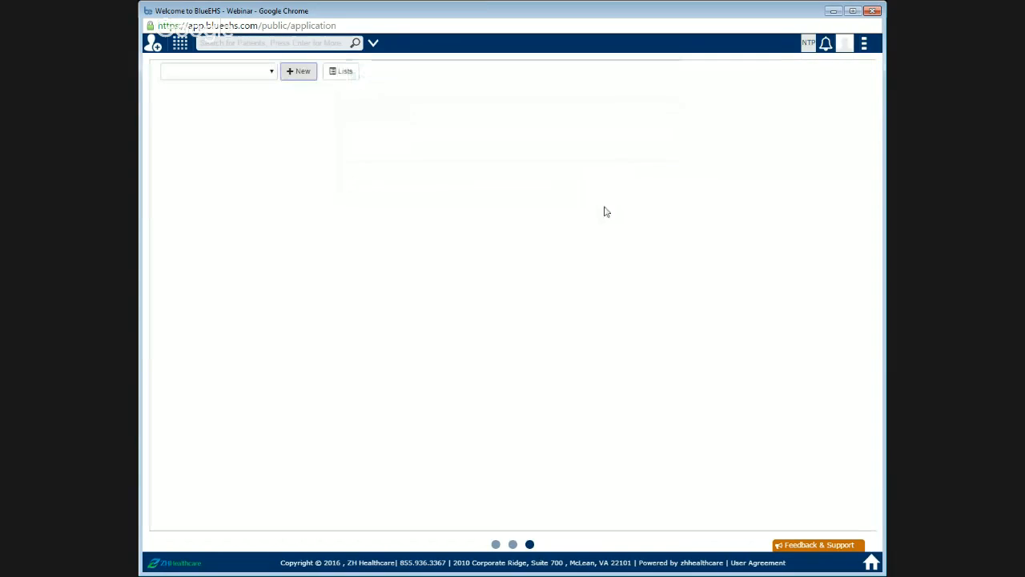
left_click(864, 47)
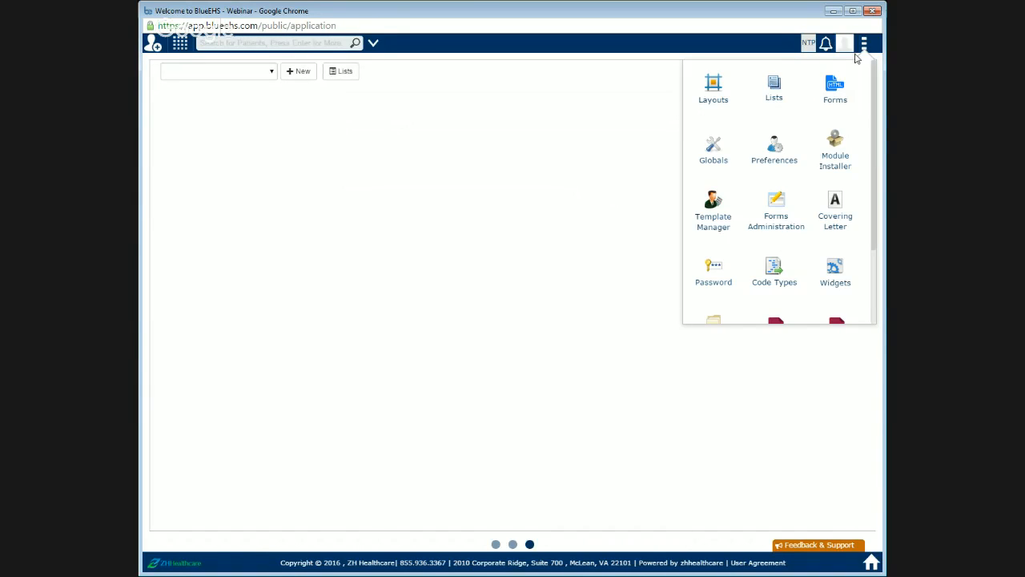
left_click(832, 91)
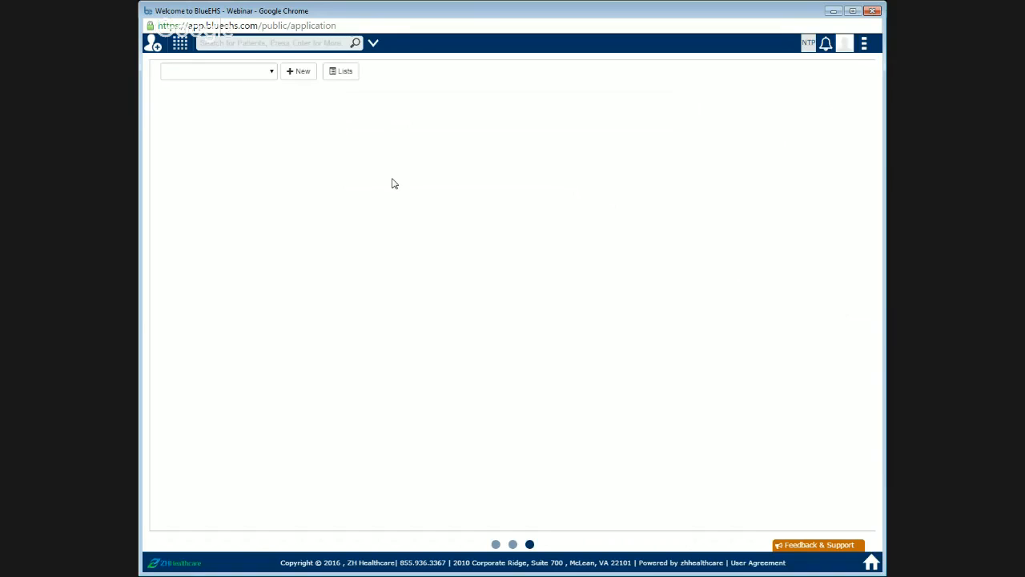
Step: Try to create a new form with ID Allergy_Form and name Allergy Form, then close the dialog
left_click(300, 74)
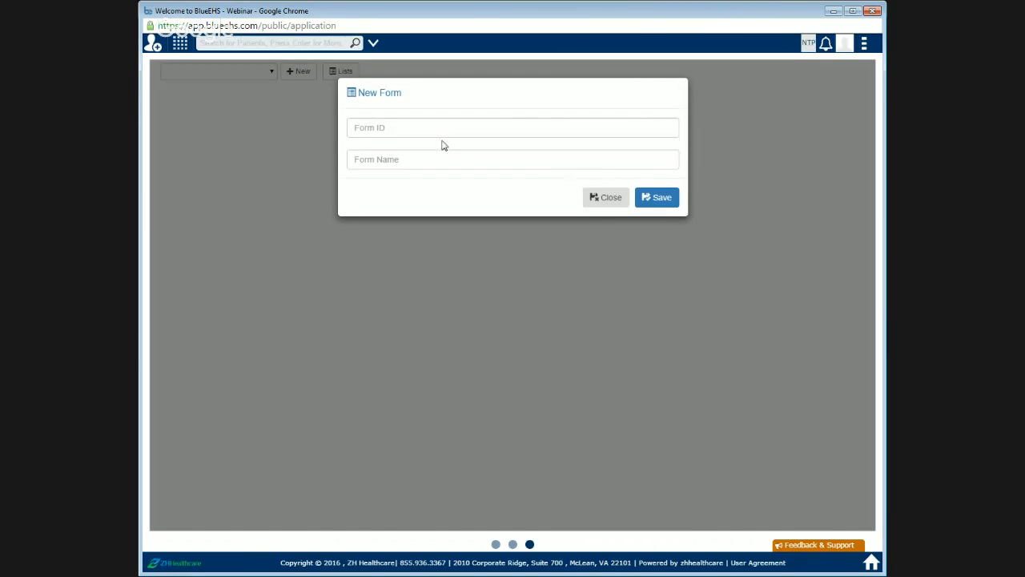
left_click(439, 133)
type("All")
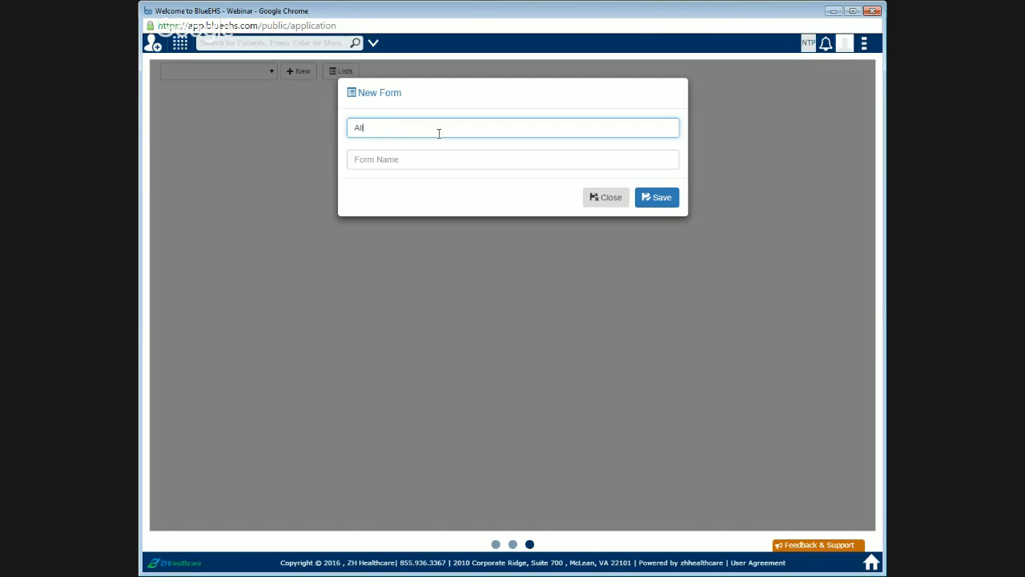
type("ergy")
type(" Form")
key("ctrl+a")
key("ctrl+c")
key("Tab")
key("ctrl+v")
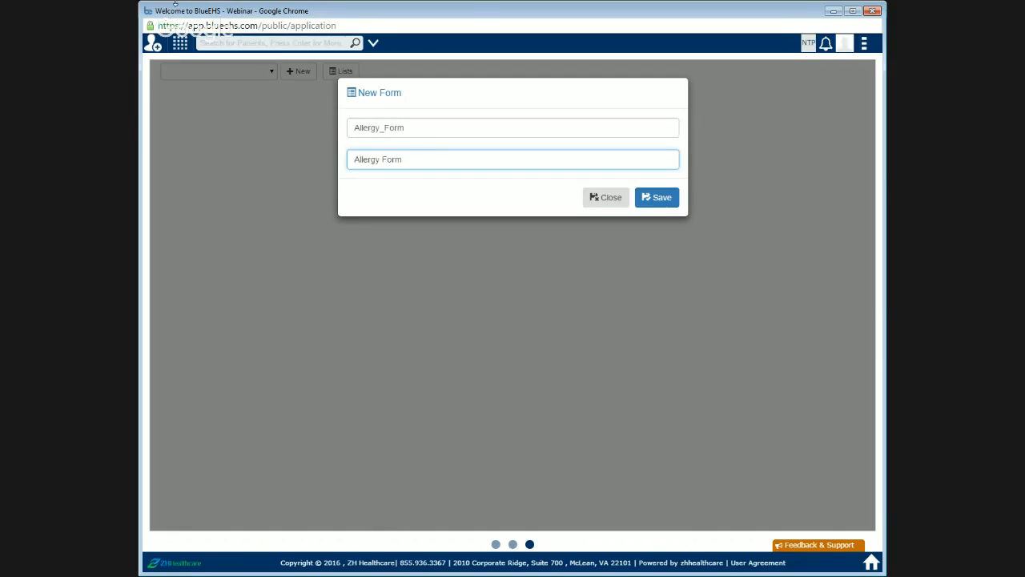
left_click(659, 201)
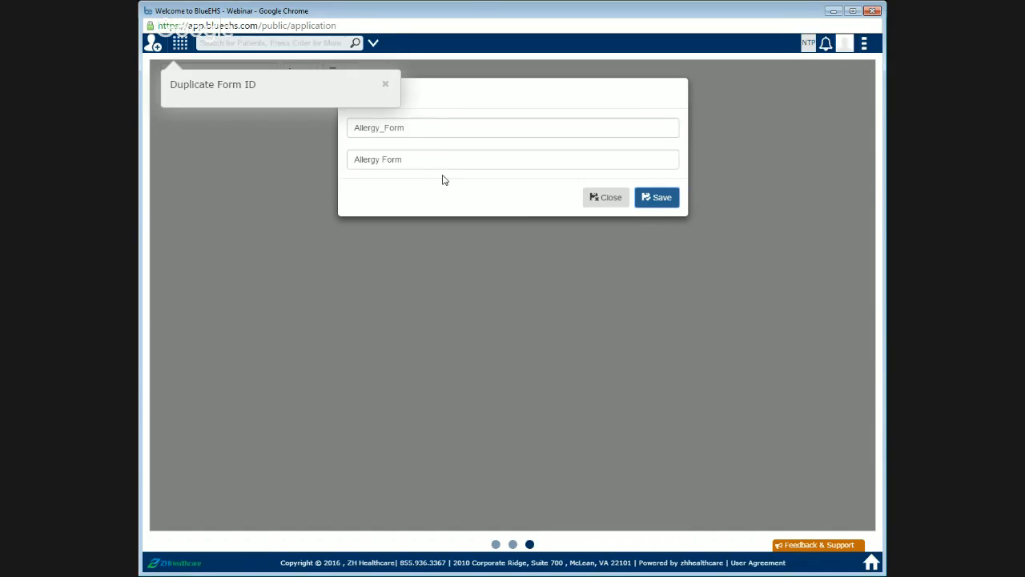
left_click(388, 93)
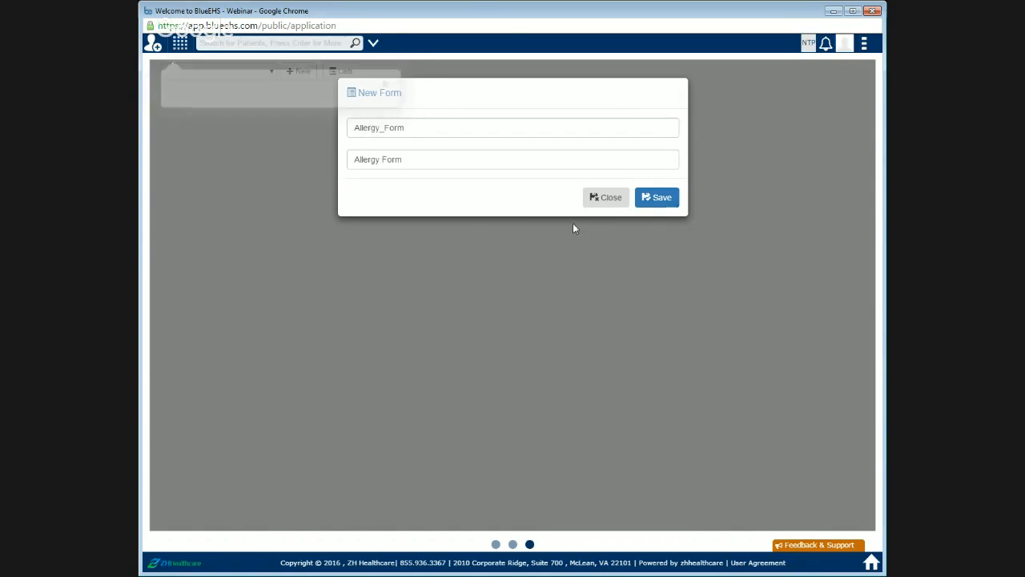
left_click(611, 202)
Step: Open the existing Allergy Form from the form selector
left_click(270, 73)
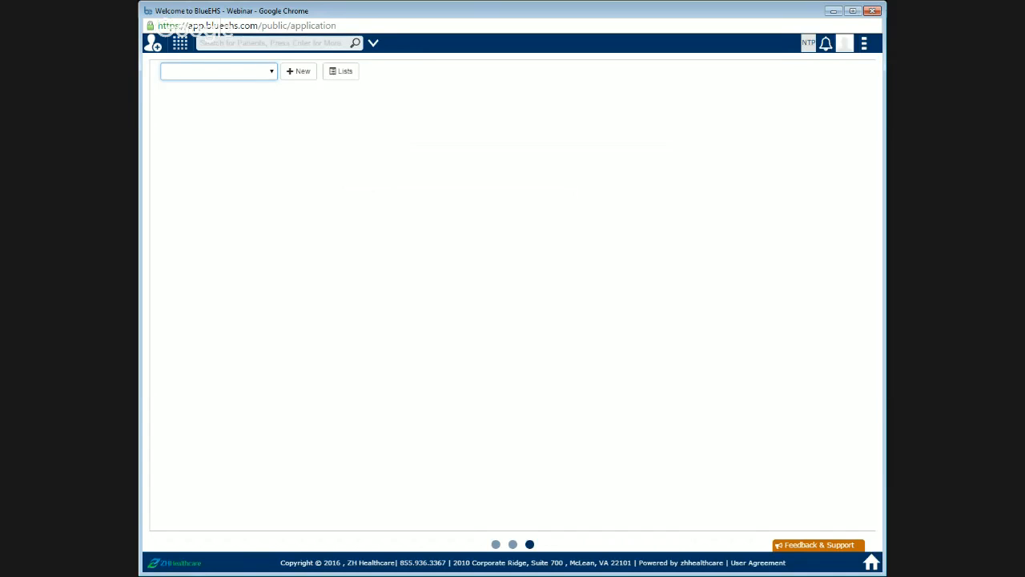
left_click(257, 127)
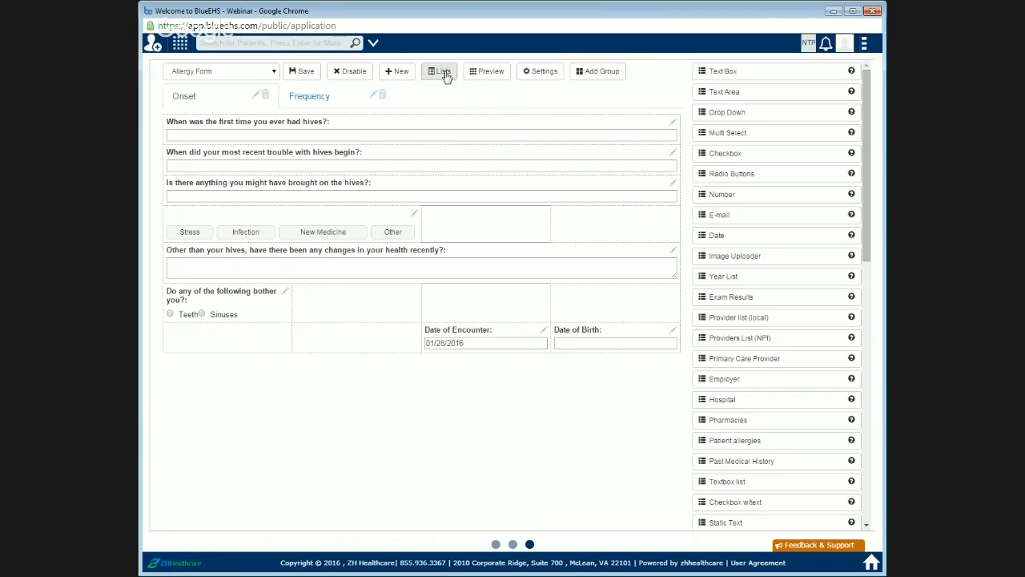
Step: Create a new form with ID Allergy and name Allergy
left_click(397, 77)
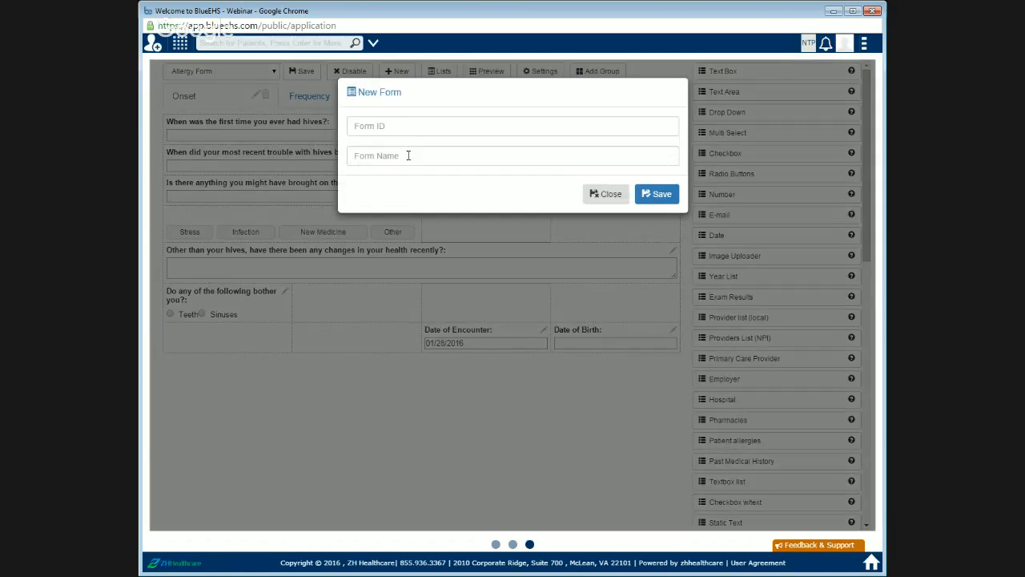
type("Allergy")
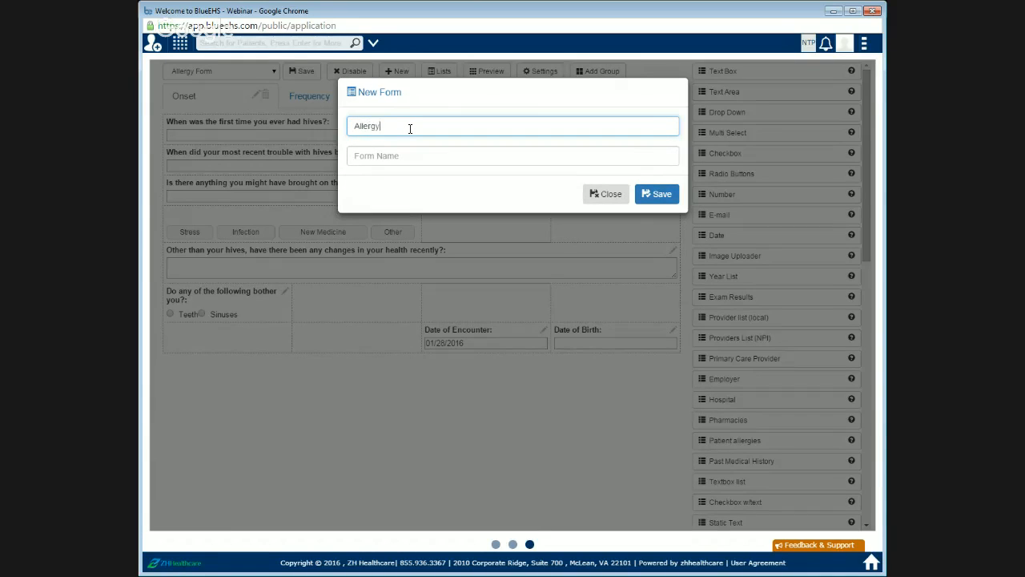
key("Tab")
type("Allergy")
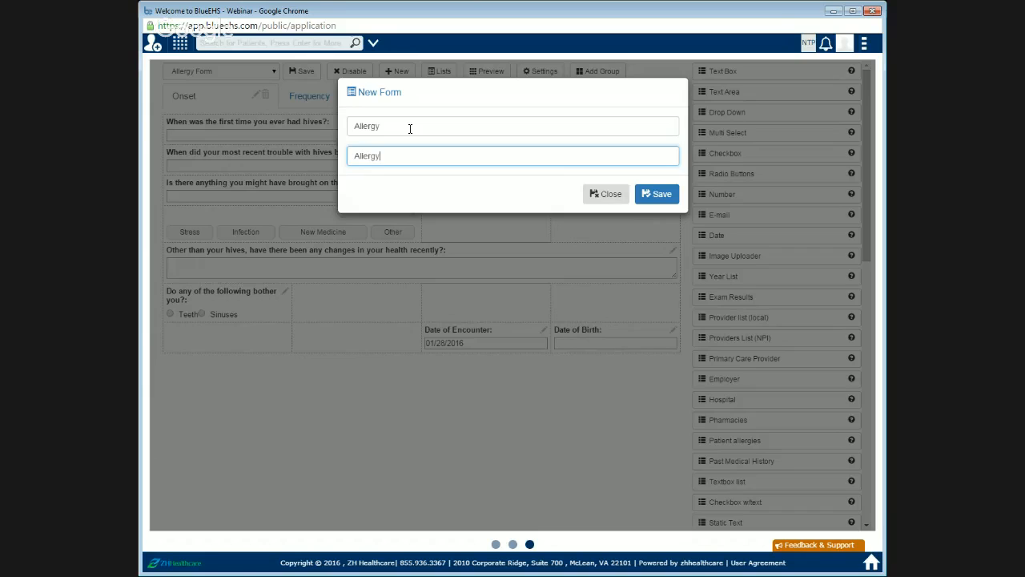
left_click(653, 196)
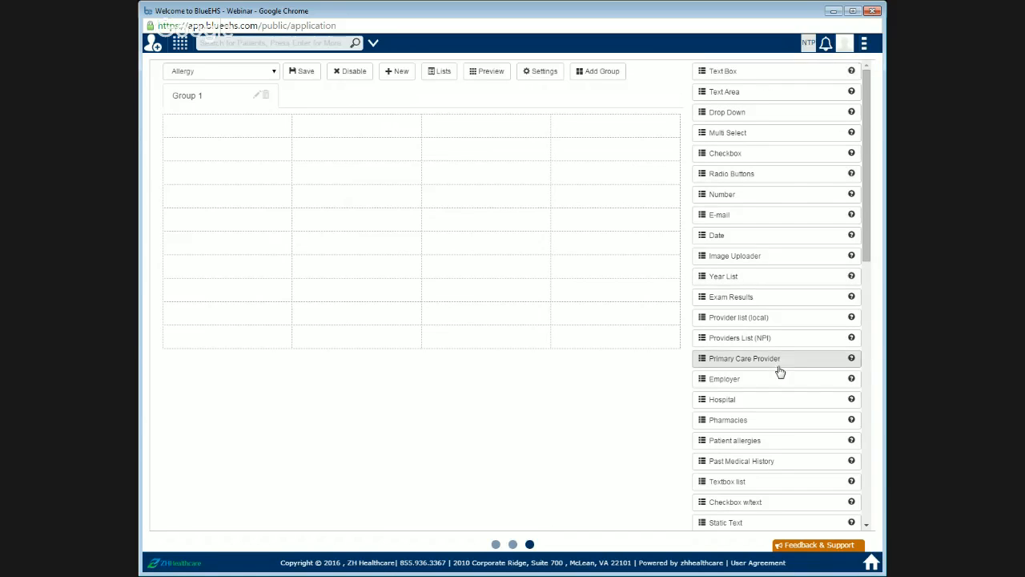
Step: Rename the form's Group 1 tab to Onset
scroll(785, 401, "down", 2)
scroll(791, 437, "down", 9)
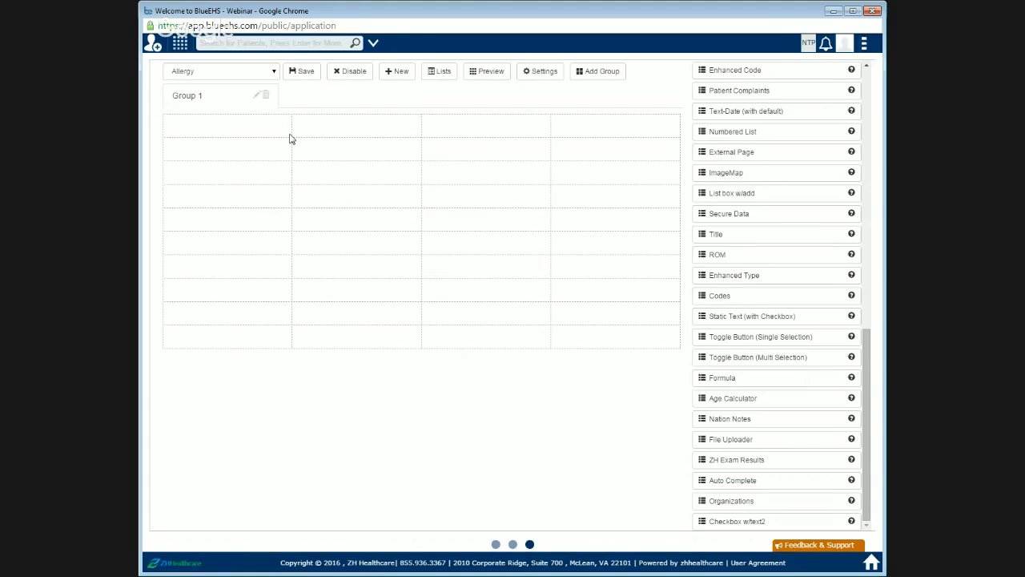
left_click(257, 96)
left_click_drag(453, 126, 302, 134)
type("Onset")
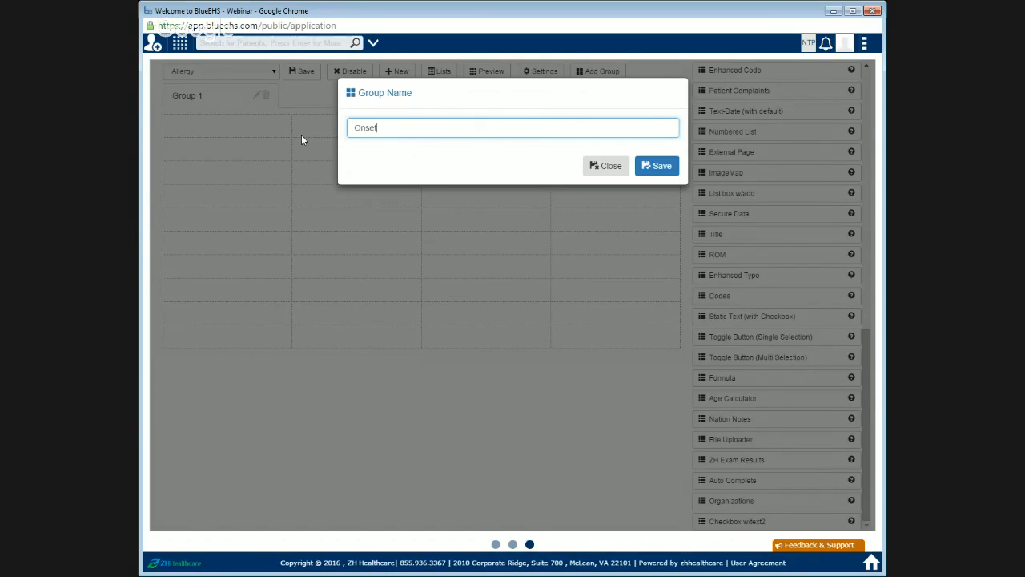
left_click(653, 176)
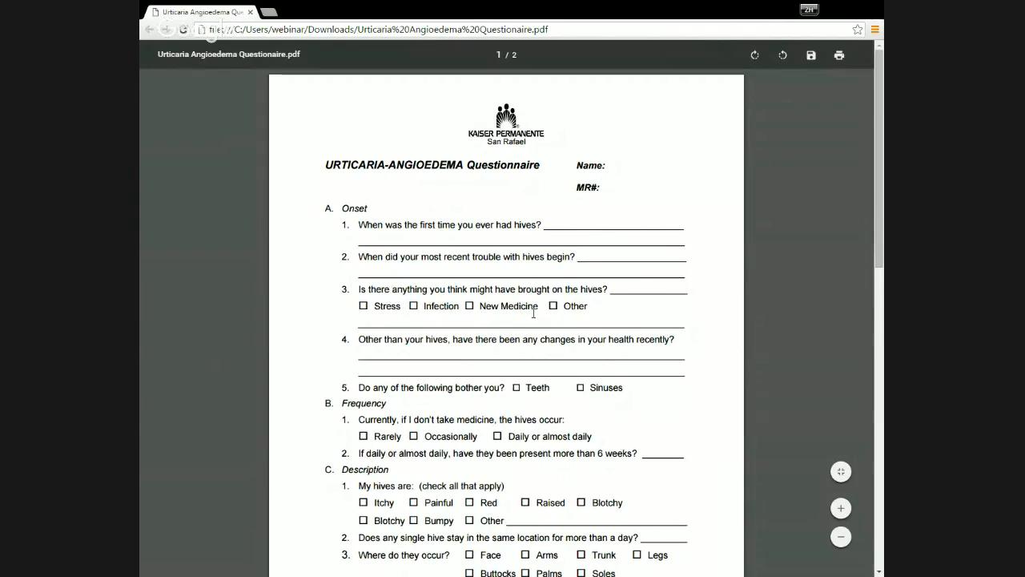
Step: Switch to the Urticaria Angioedema Questionnaire PDF and review its sections and questions
left_click_drag(343, 207, 369, 207)
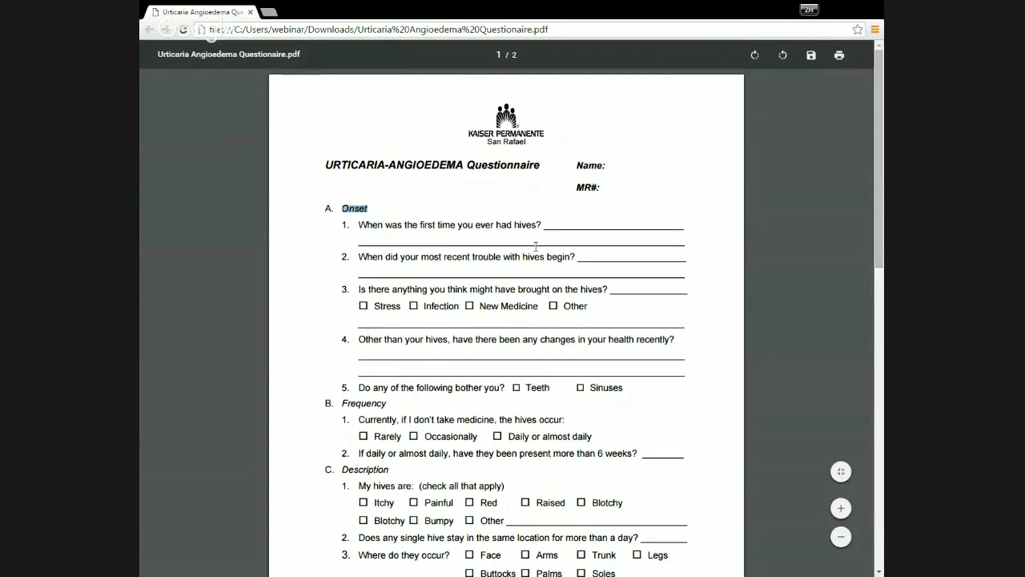
scroll(548, 280, "down", 2)
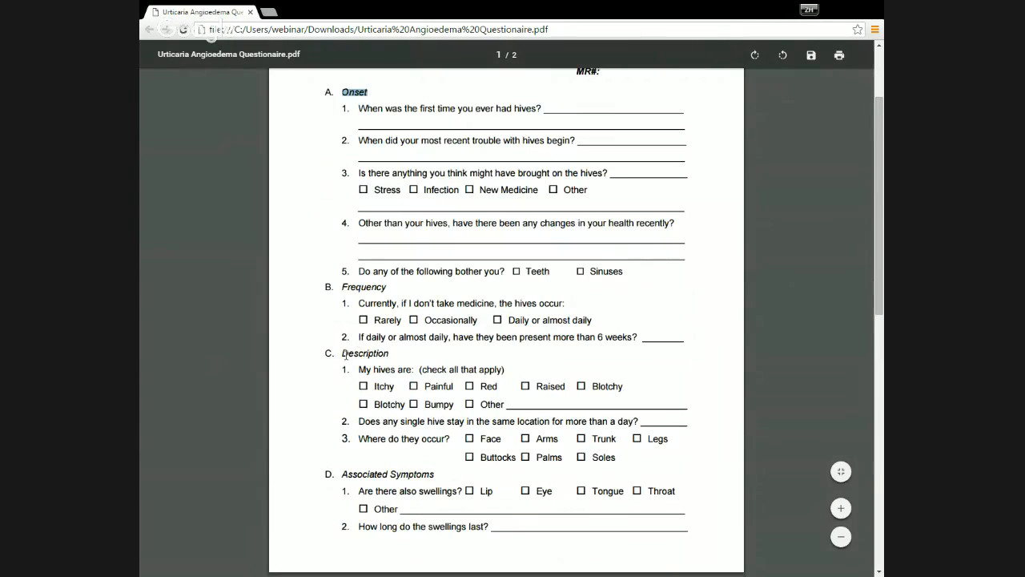
scroll(418, 478, "down", 7)
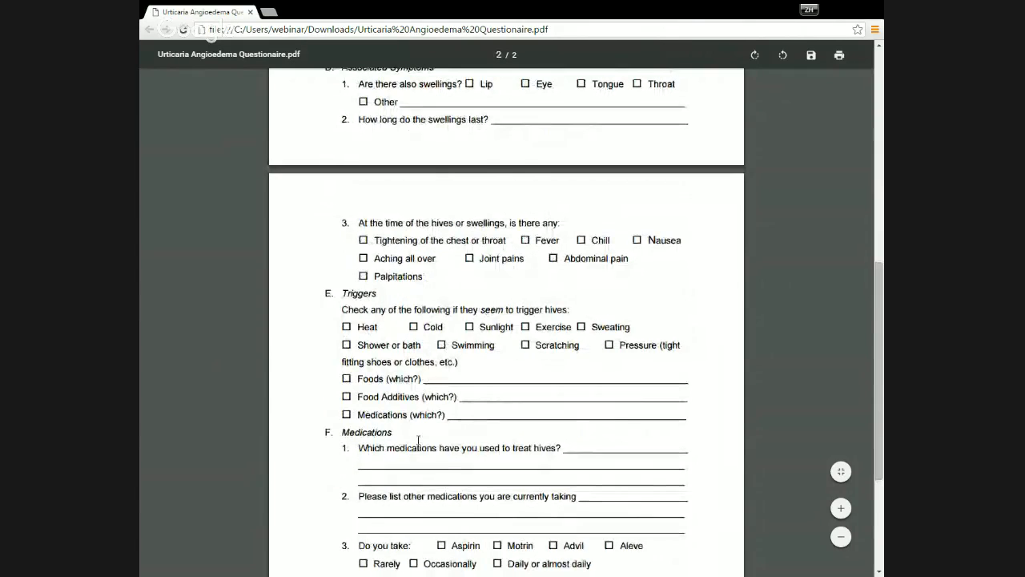
scroll(369, 330, "down", 2)
scroll(432, 439, "up", 4)
scroll(431, 439, "up", 7)
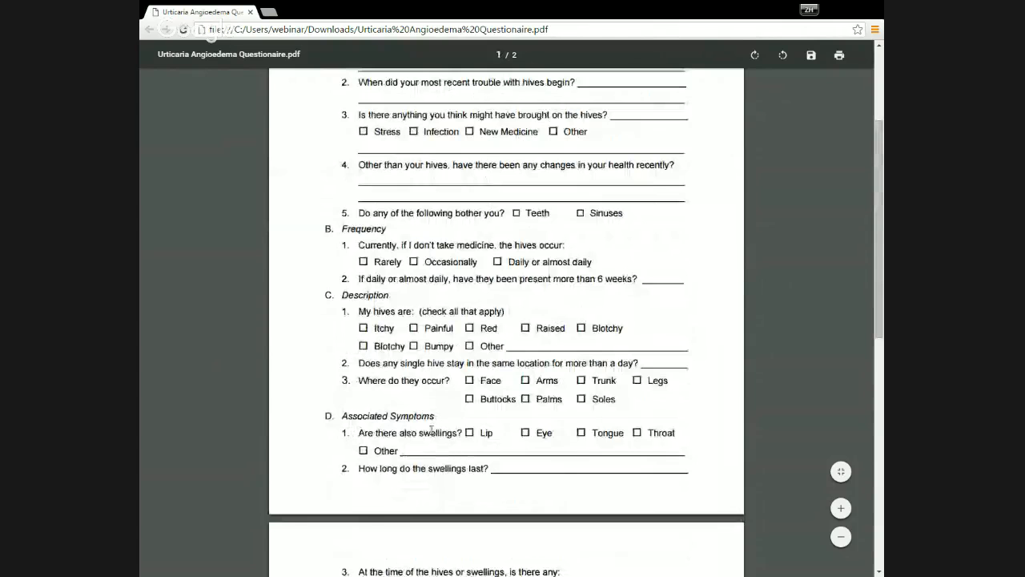
left_click(425, 212)
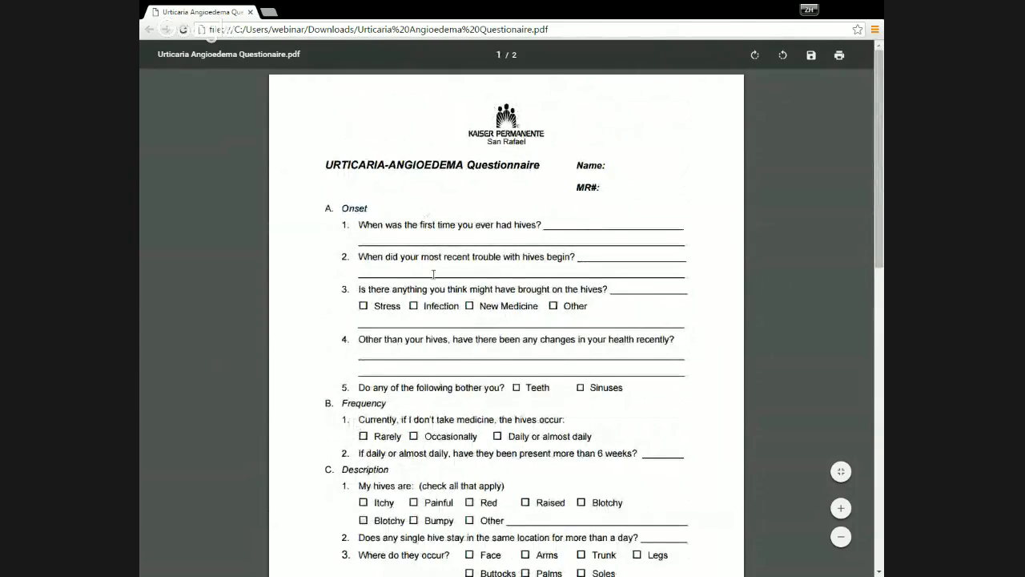
scroll(384, 160, "down", 2)
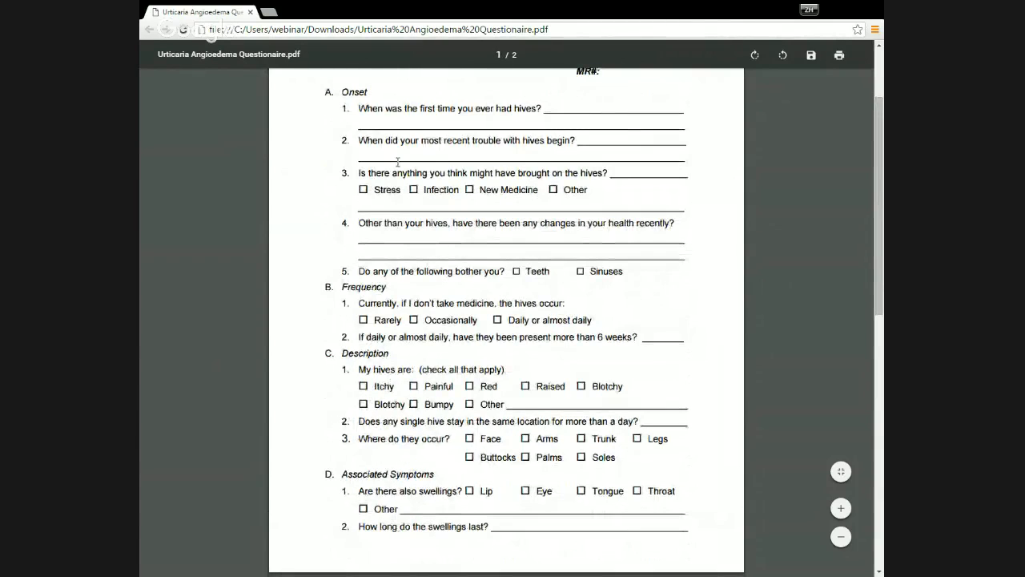
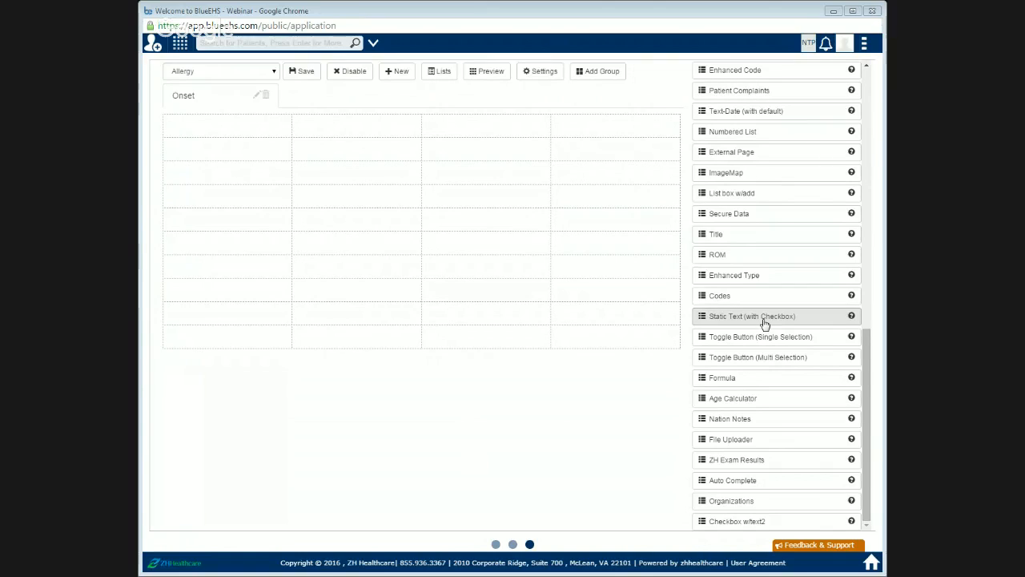
Step: Place a Text Box field in the first cell of the Onset grid
scroll(781, 112, "up", 3)
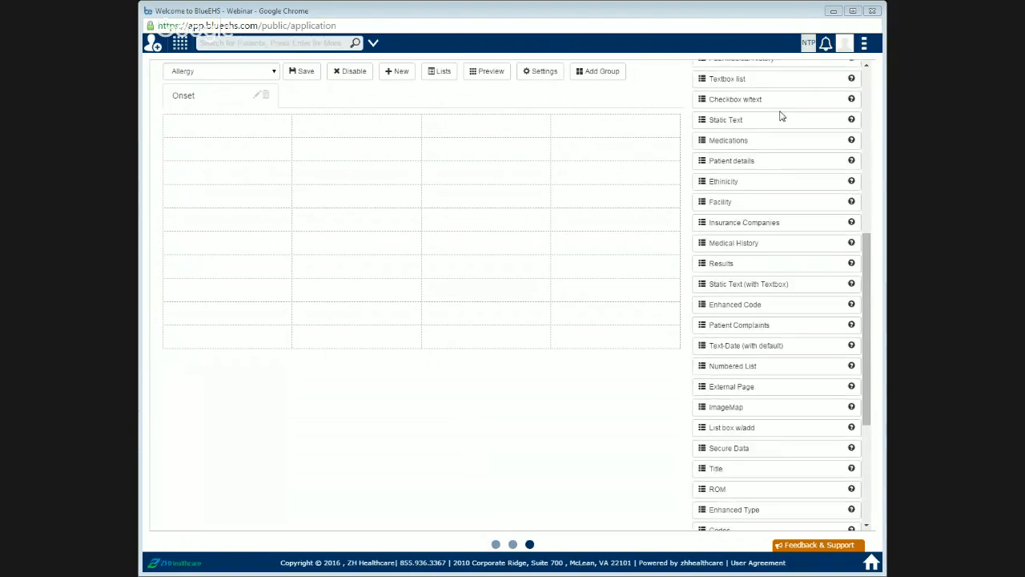
scroll(781, 117, "up", 5)
left_click_drag(767, 74, 261, 160)
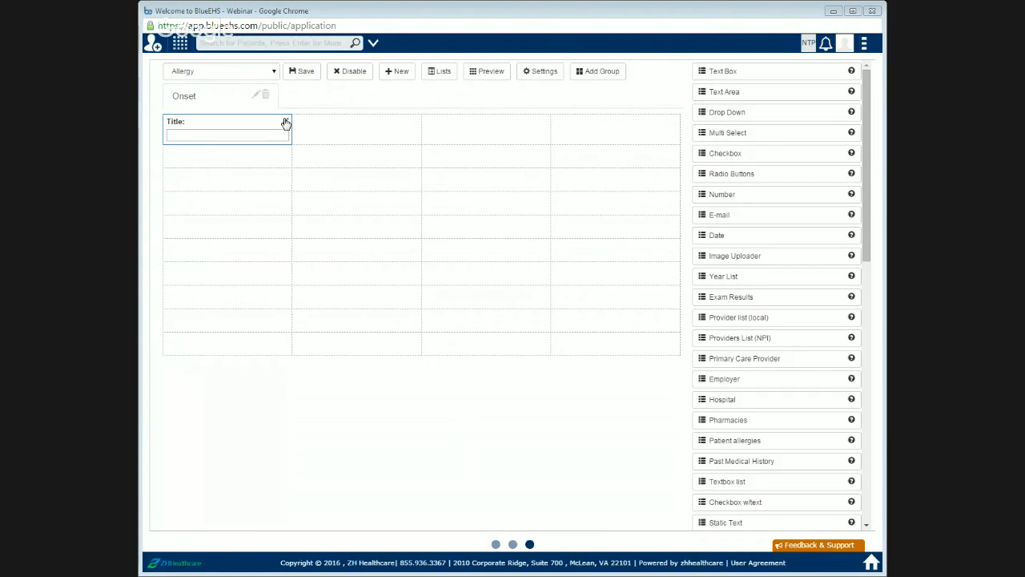
Step: Label the text box field "When was the first time you ever had hives?"
left_click(286, 121)
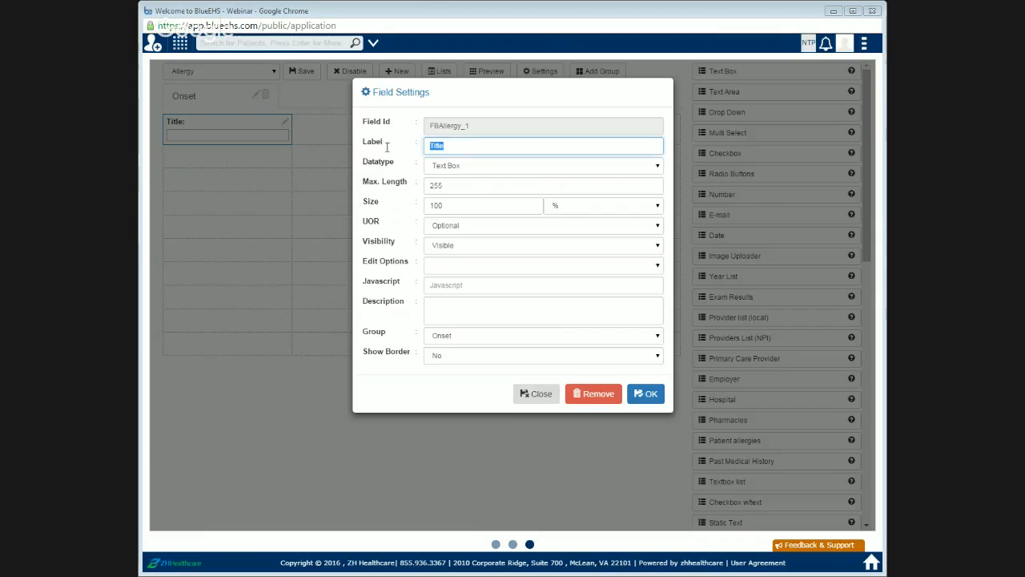
type("Wh")
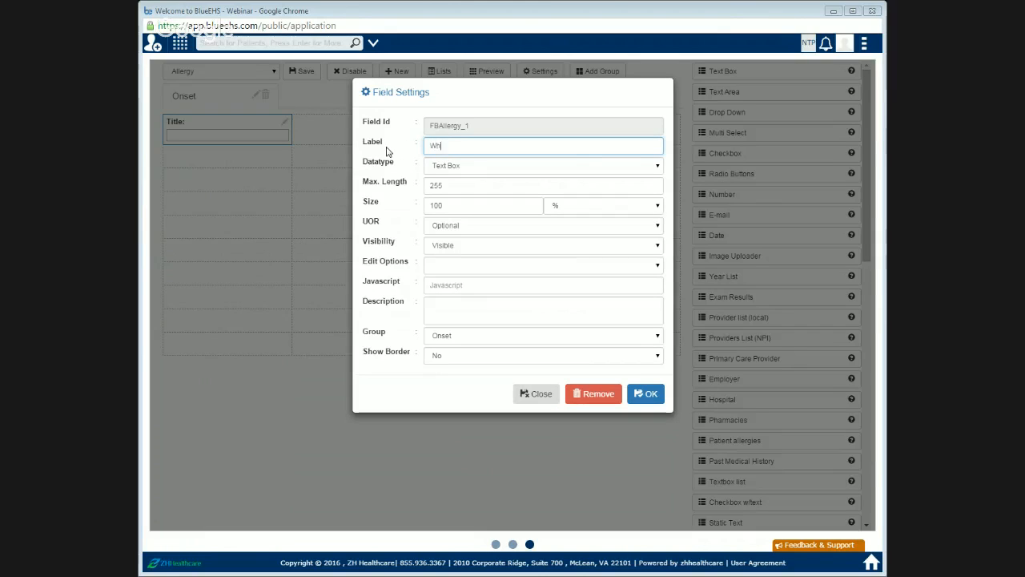
type("en was")
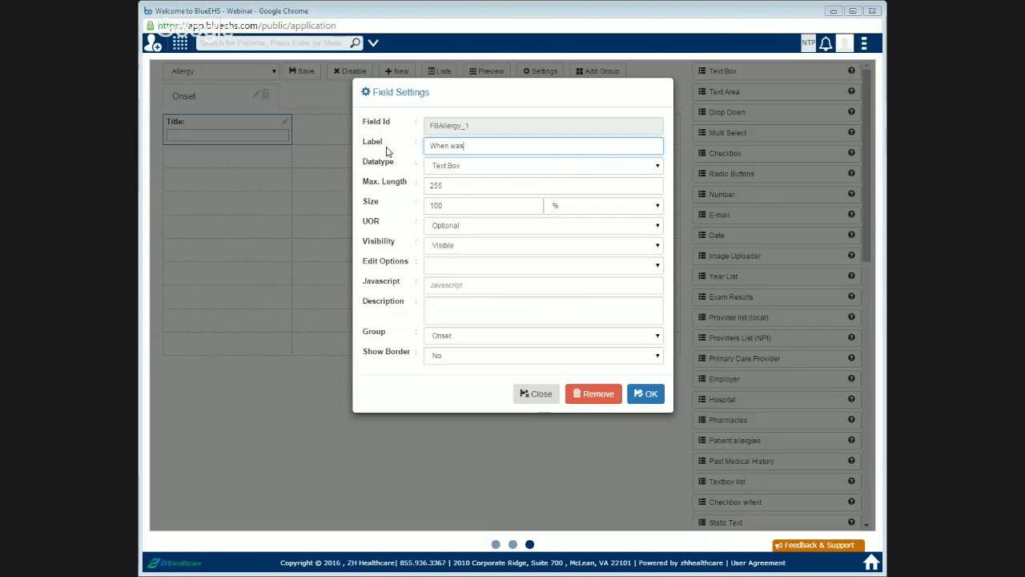
type(" the first time you ever had hives?")
left_click(648, 395)
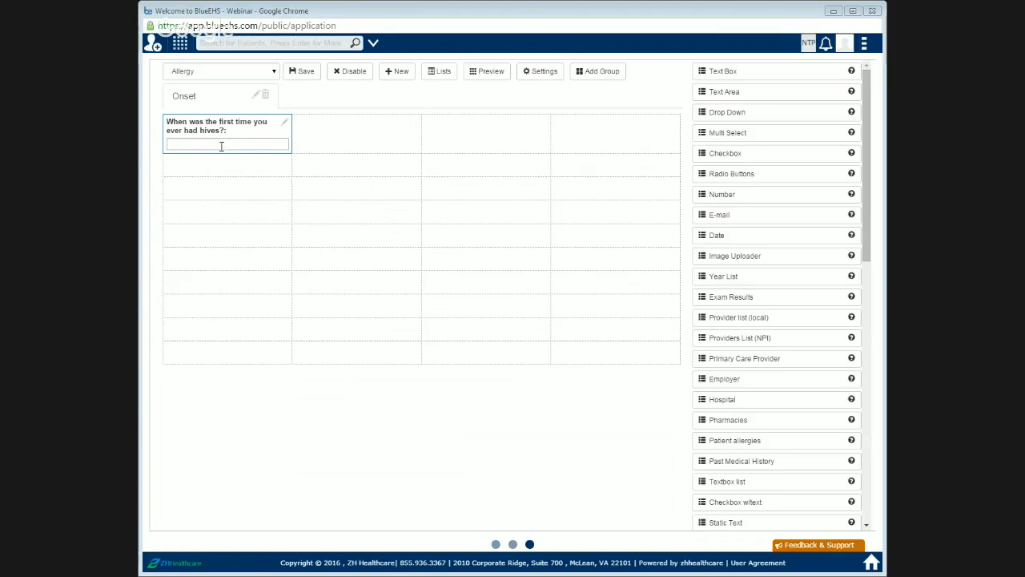
Step: Merge the first row's four cells into one and preview the form
left_click(528, 78)
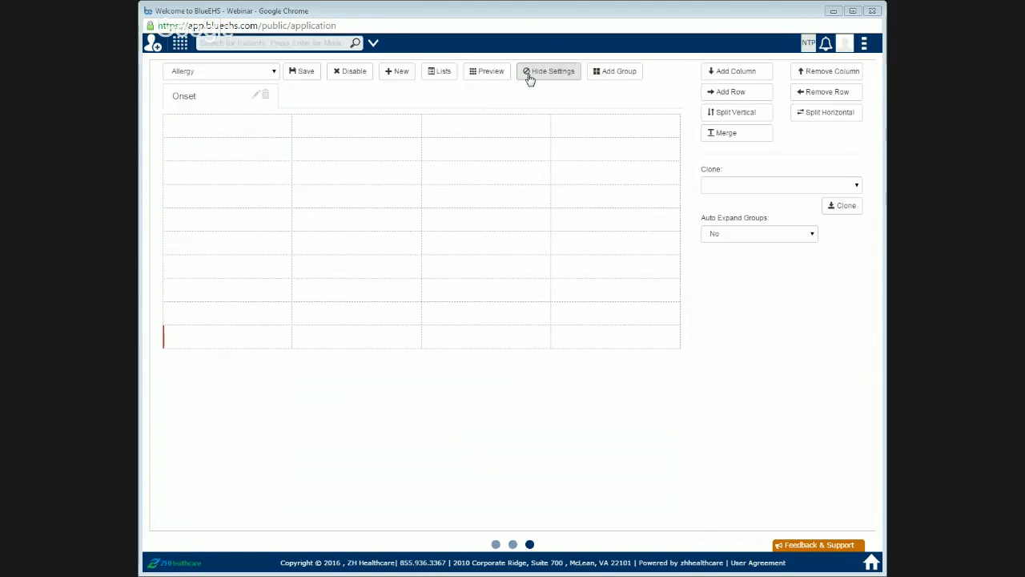
left_click_drag(273, 129, 604, 126)
left_click(750, 138)
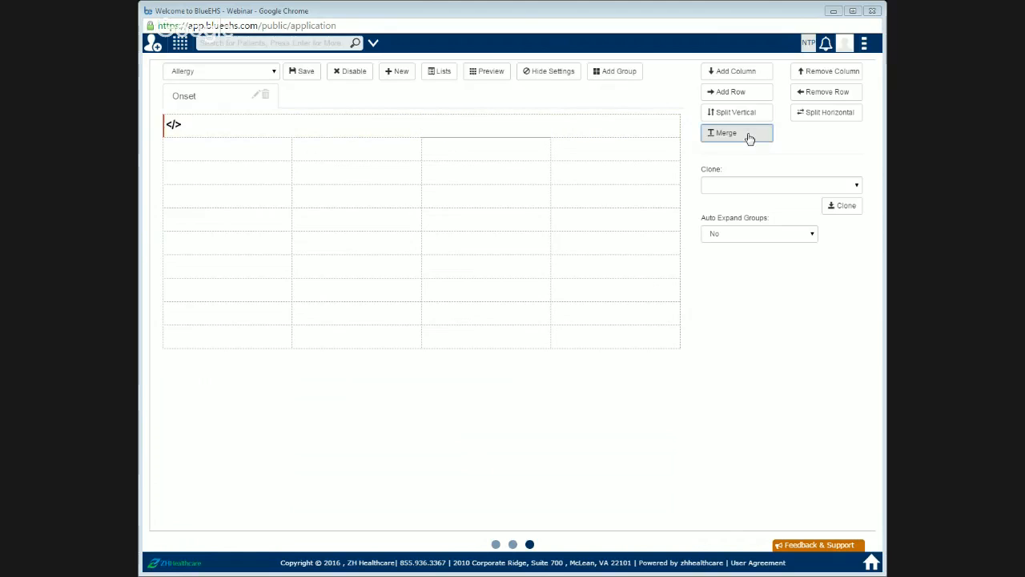
left_click(549, 76)
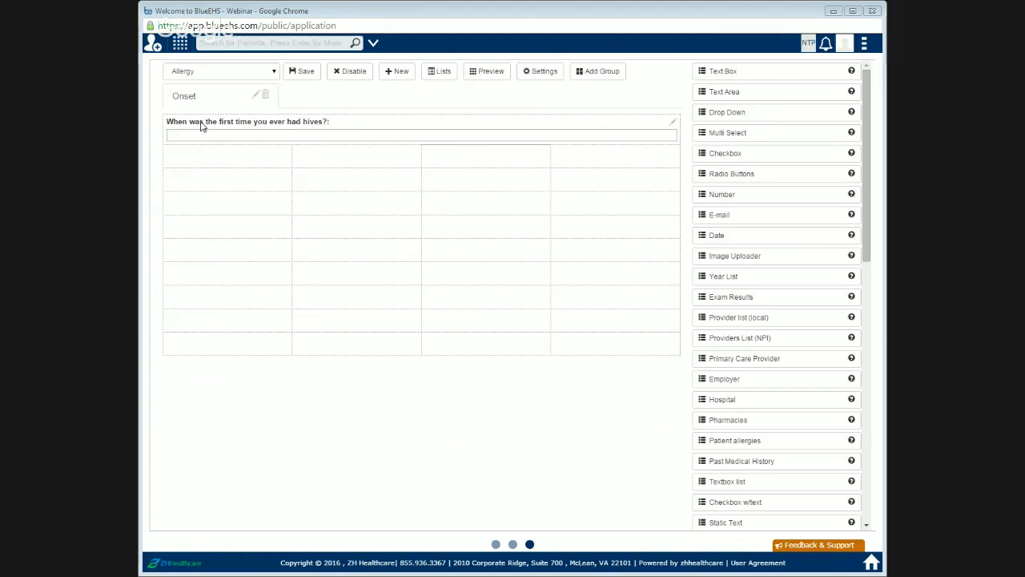
left_click(492, 77)
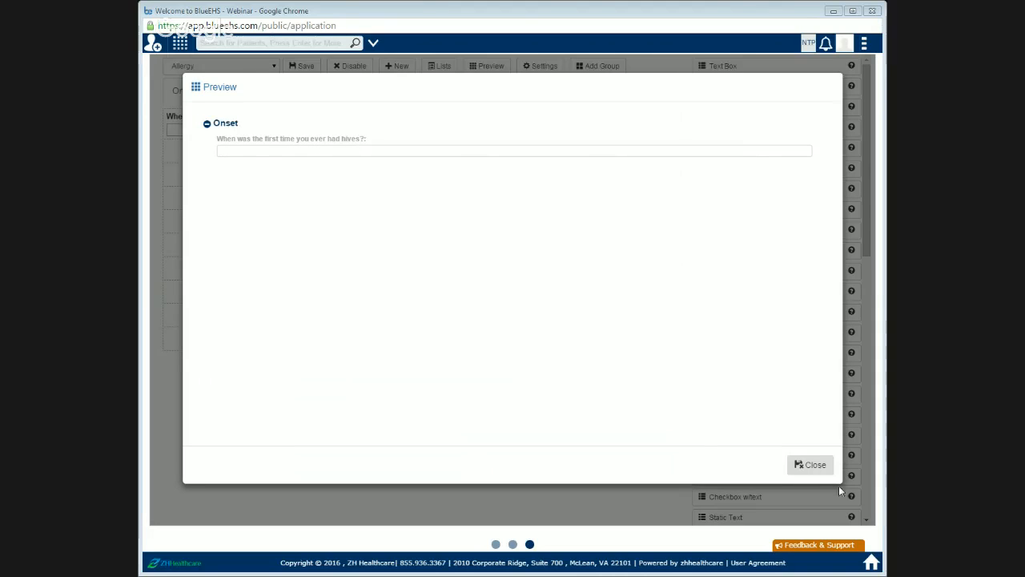
left_click(812, 464)
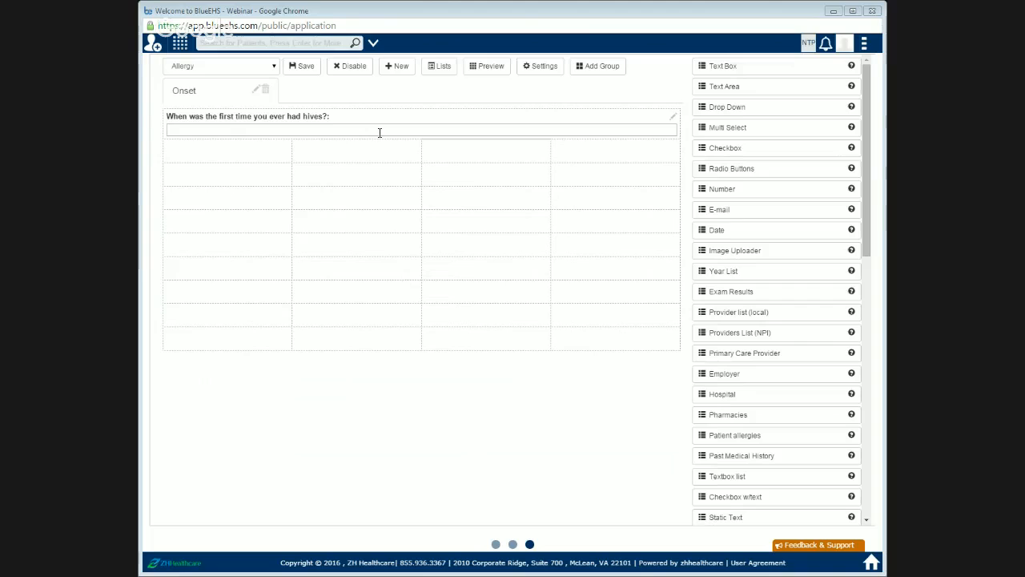
Step: Add a Text Box field in the second row labelled "When did your most recent trouble with hives begin?"
left_click_drag(728, 67, 249, 151)
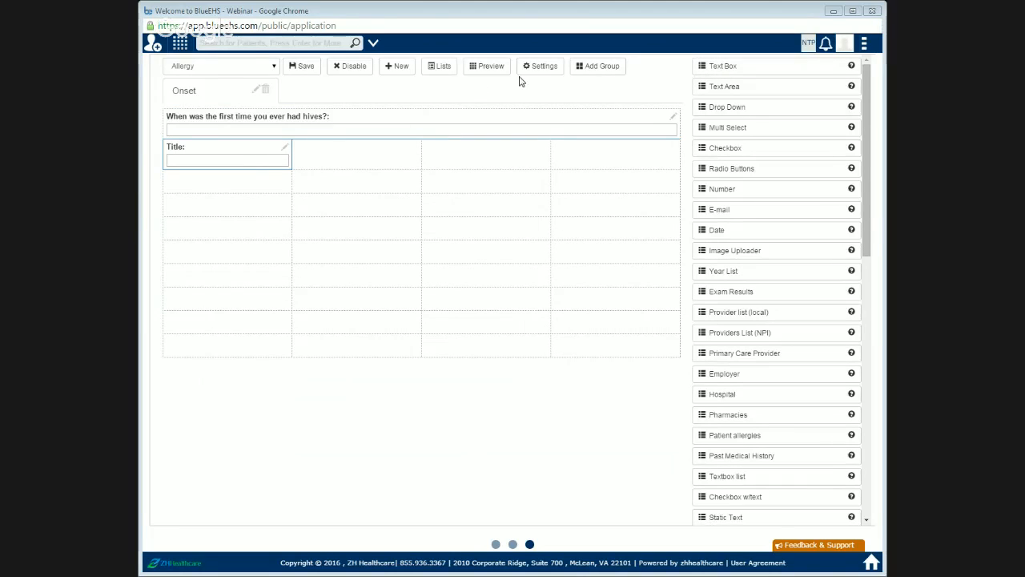
left_click(285, 146)
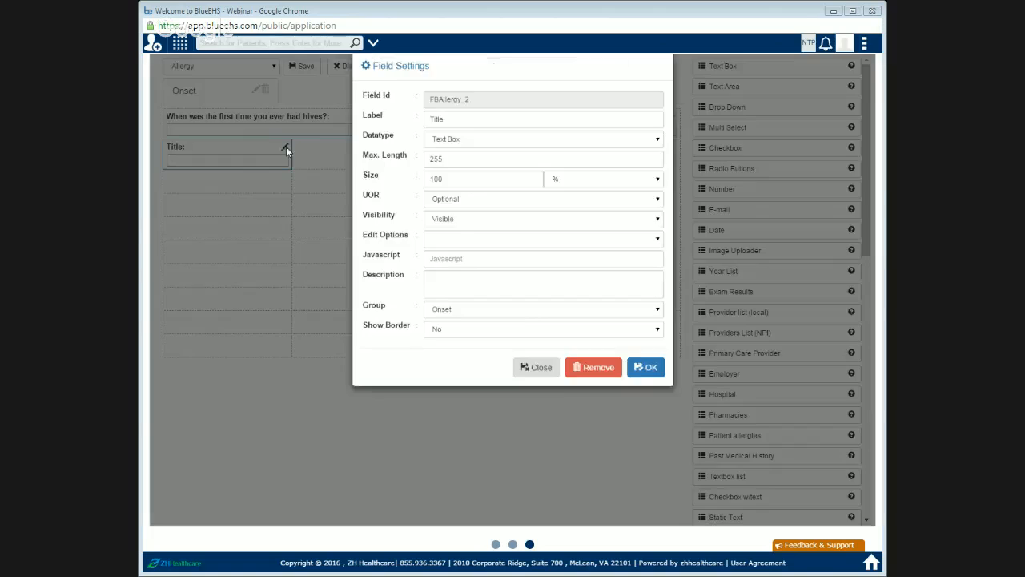
left_click(391, 141)
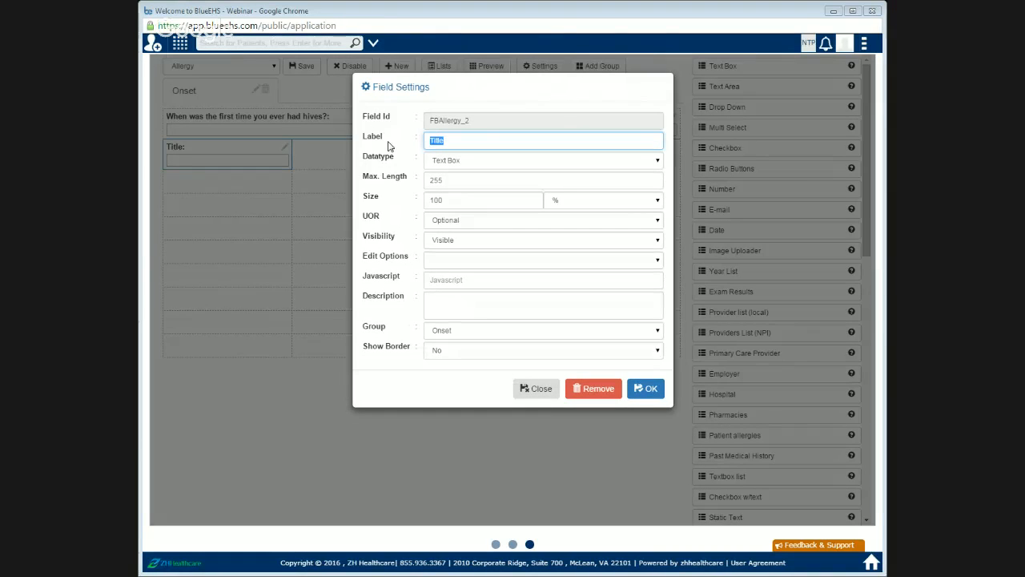
type("When did you")
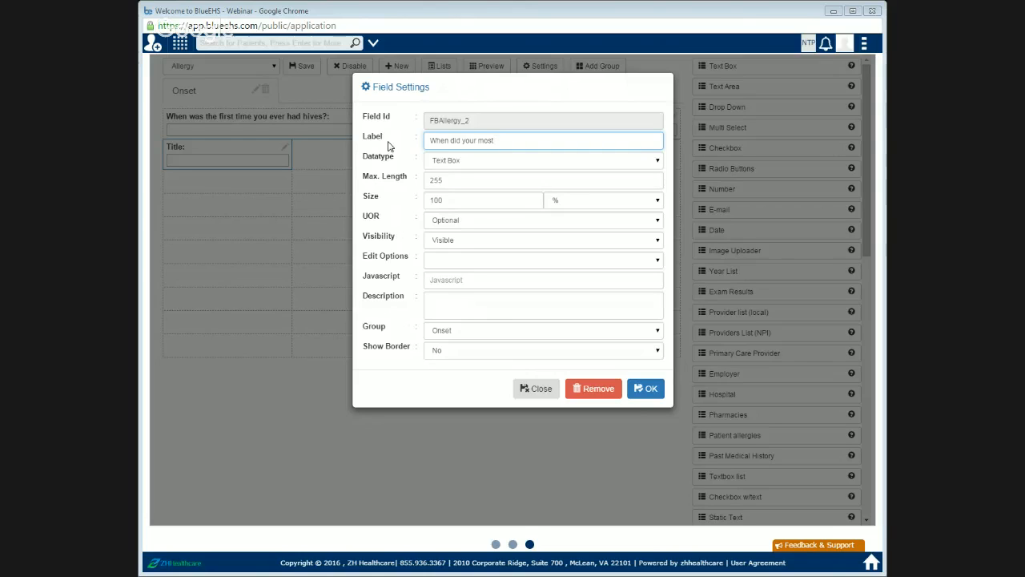
type("r most recent trouble")
type("with hives begin?")
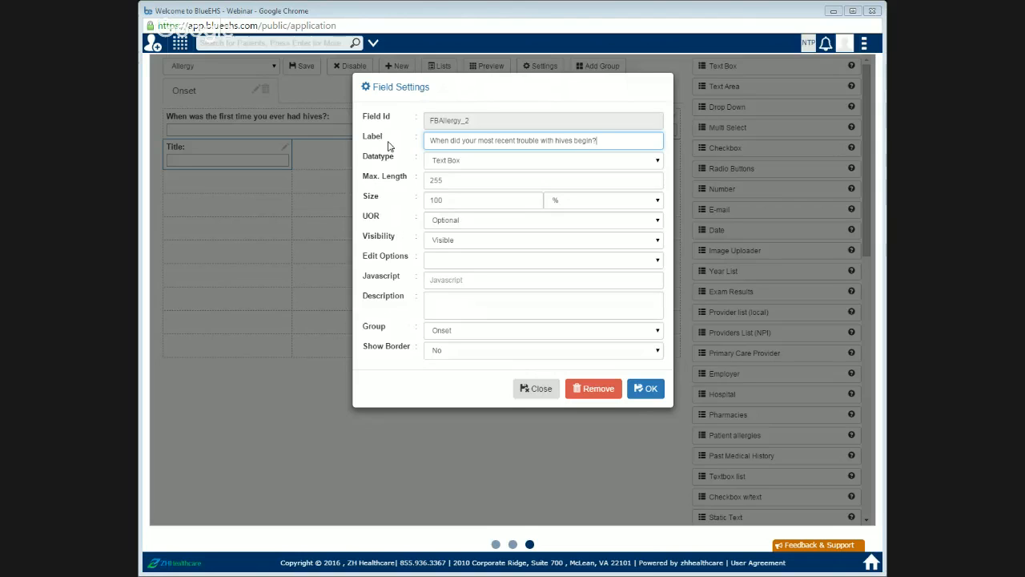
left_click(632, 390)
Step: Merge the second row's four cells into a single cell
left_click(553, 69)
left_click_drag(274, 154, 694, 155)
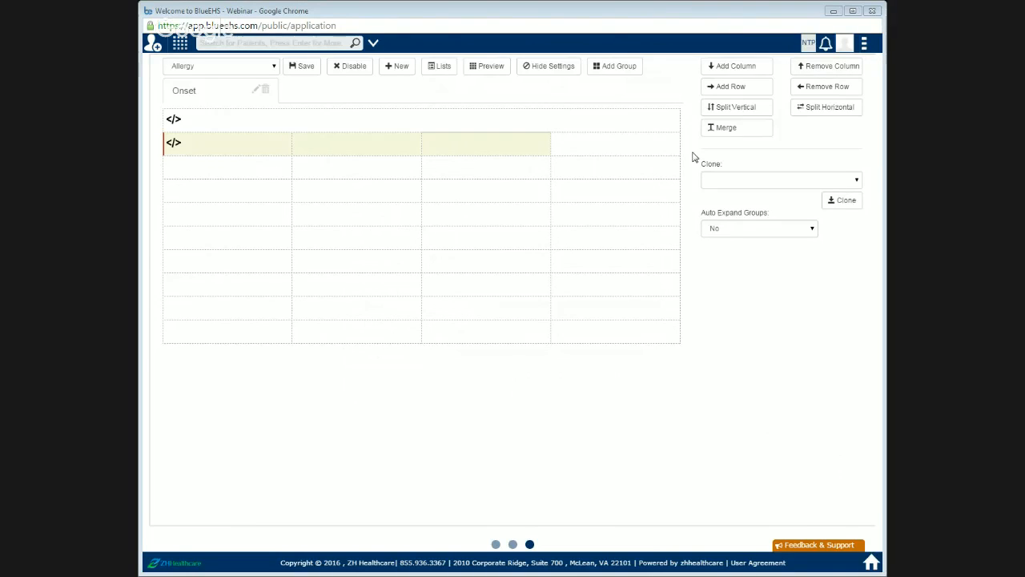
left_click(737, 130)
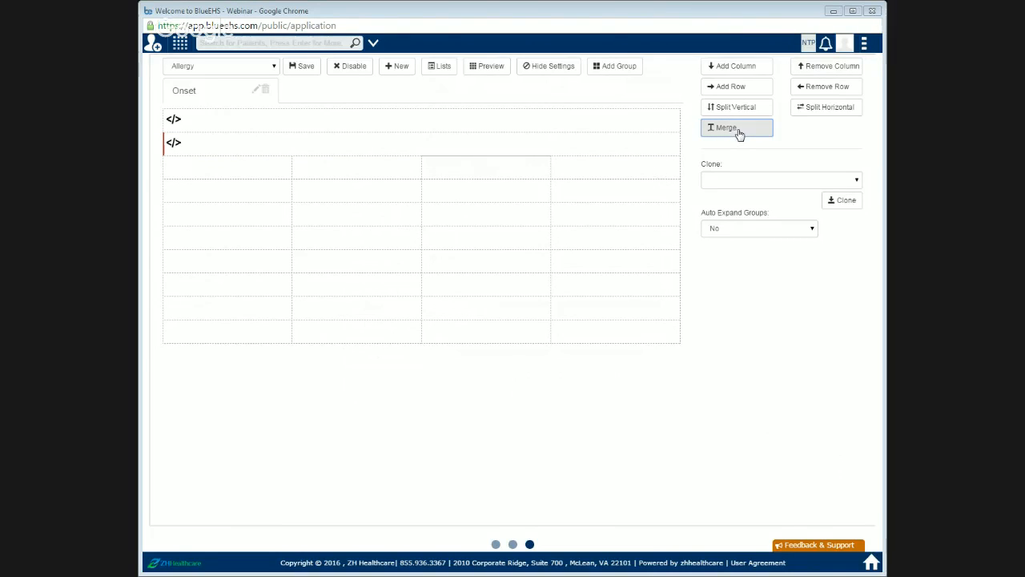
left_click(529, 72)
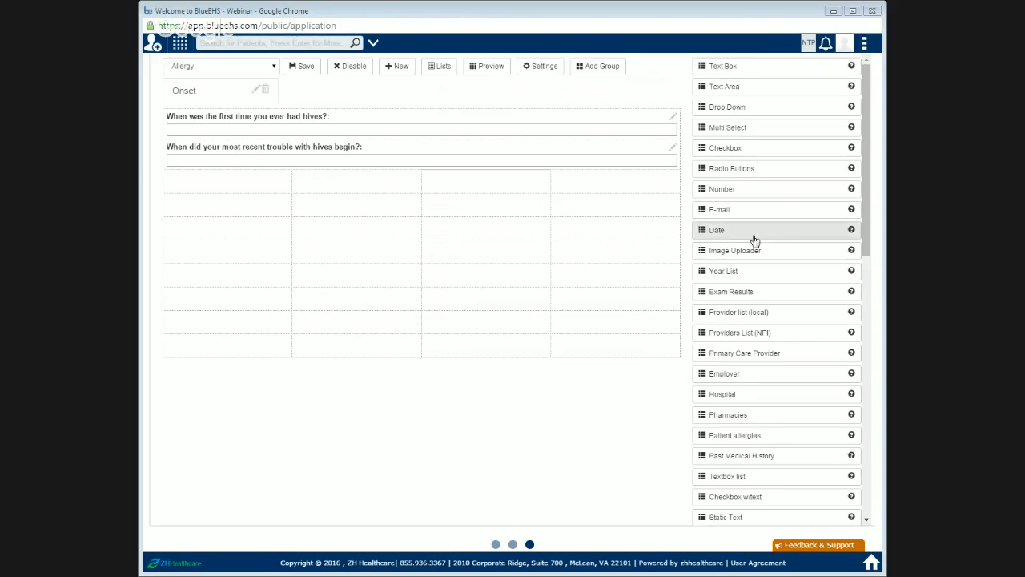
Step: Place a Toggle Button (Single Selection) field in the third row's first cell
scroll(755, 250, "down", 2)
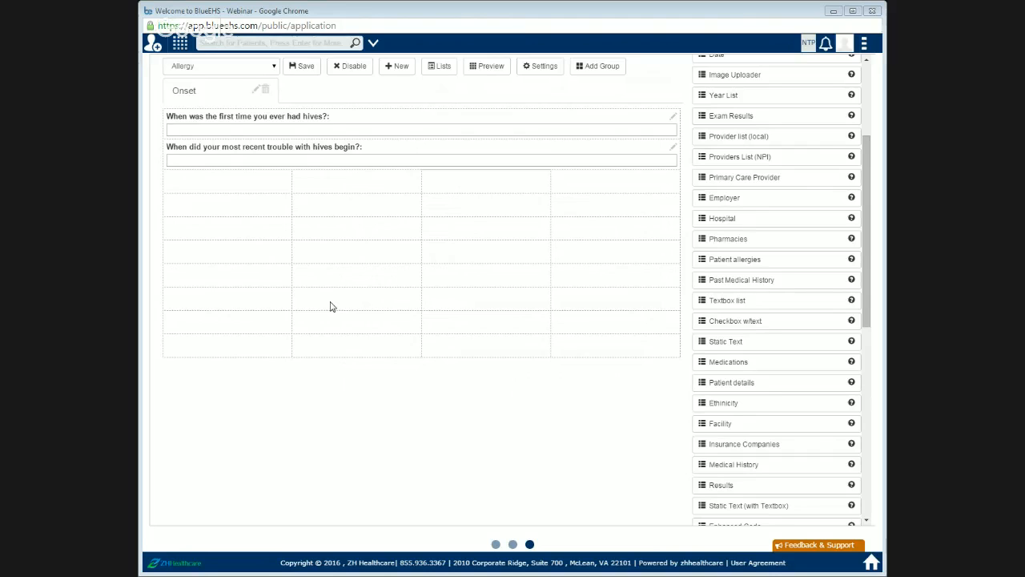
scroll(807, 313, "down", 5)
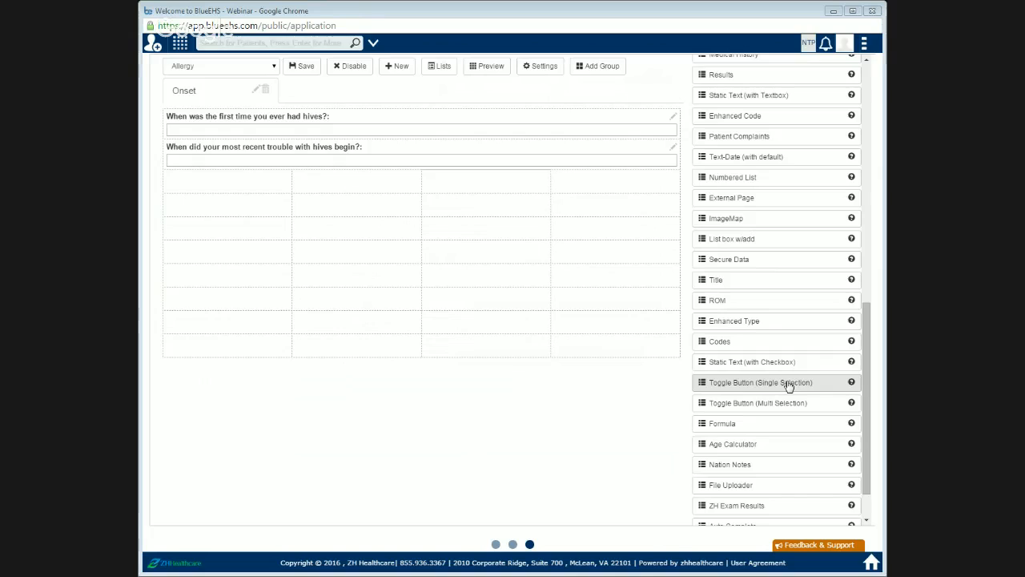
left_click_drag(789, 386, 332, 217)
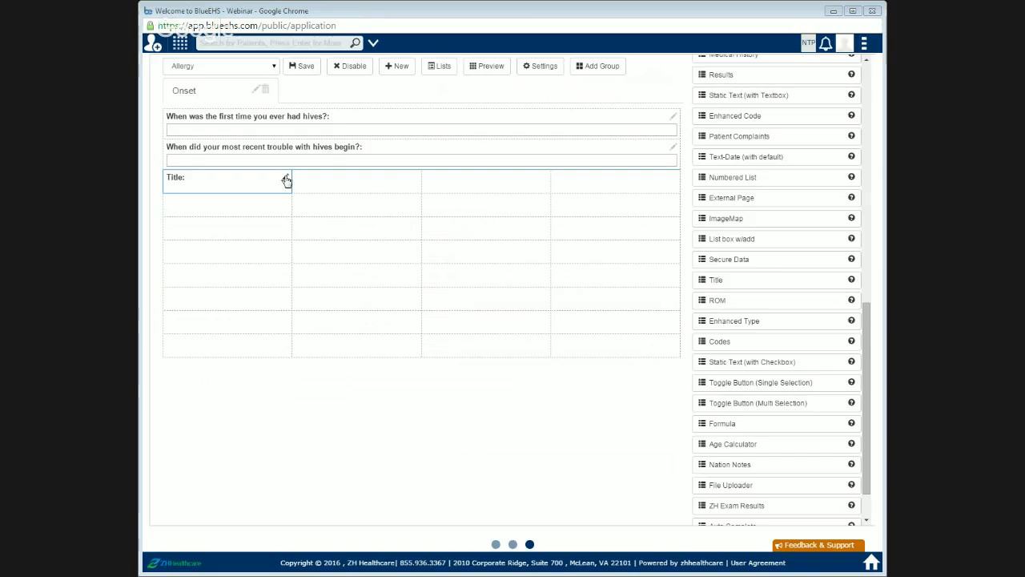
Step: Label the toggle button field "Is there anything you think might have brought on the hives?"
left_click(285, 178)
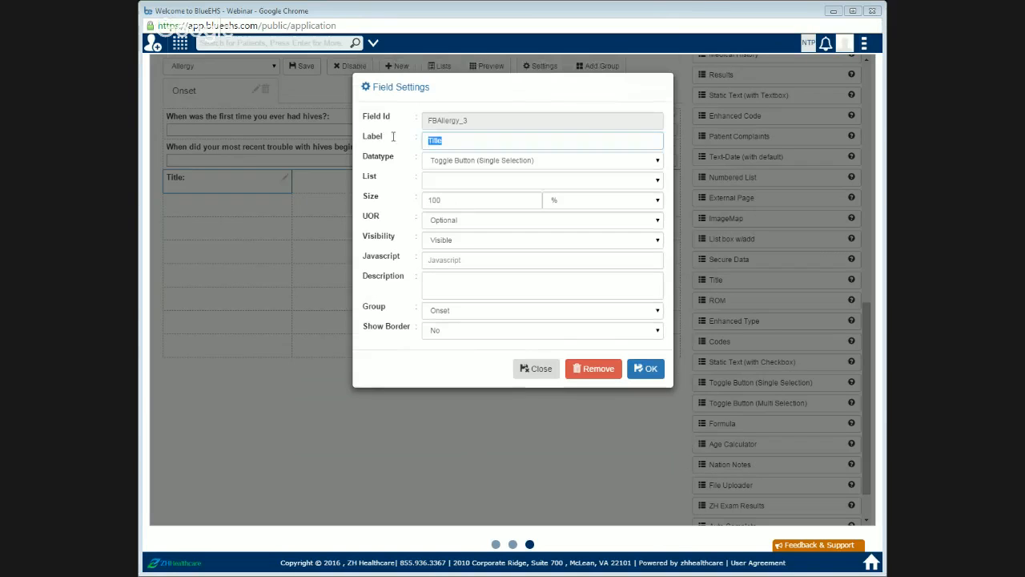
key("BackSpace")
type("Is there")
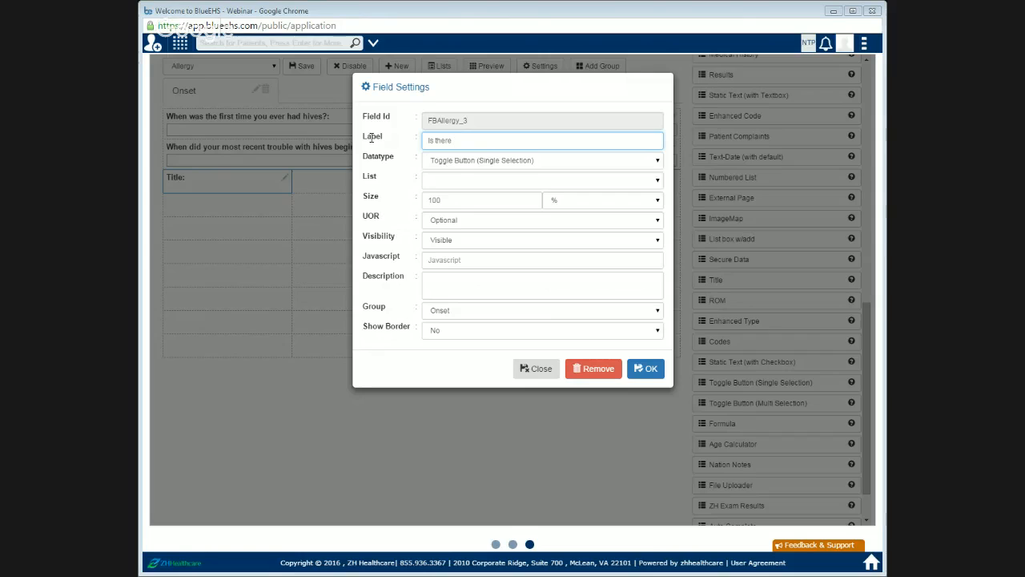
type(" anything you think might have brought")
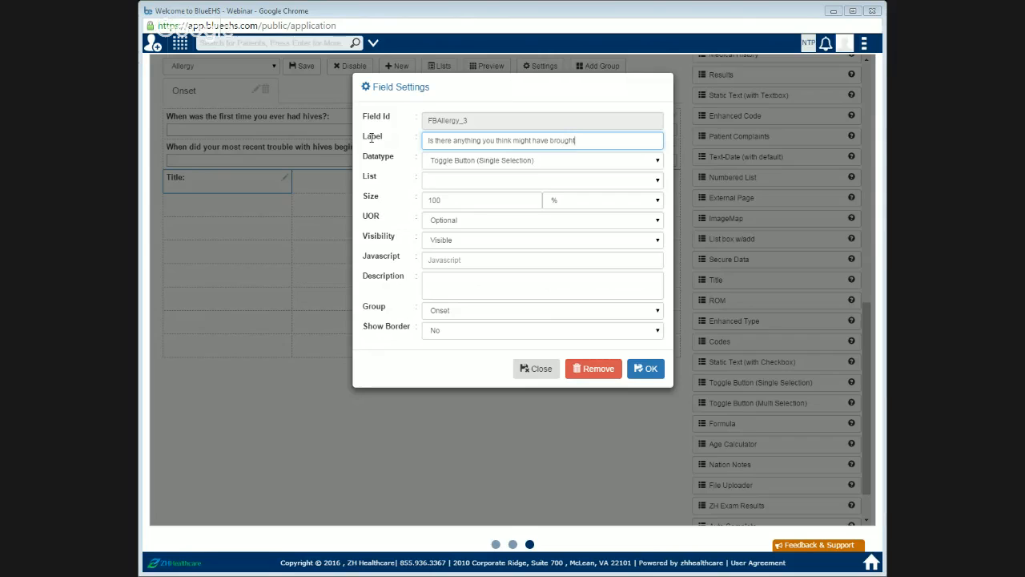
type(" on the hives?")
left_click(646, 370)
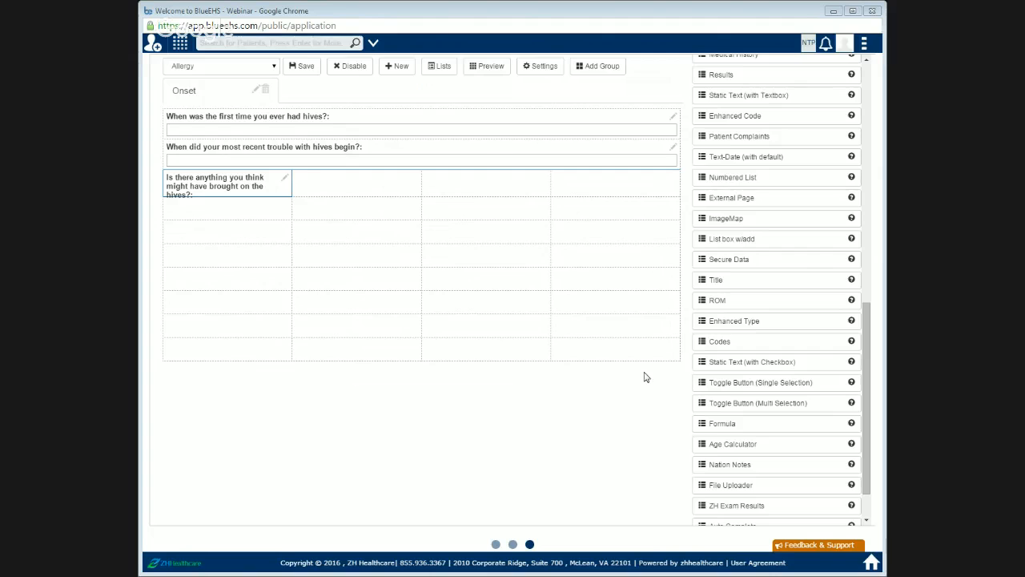
Step: Merge the third row's four cells into a single cell
left_click(539, 68)
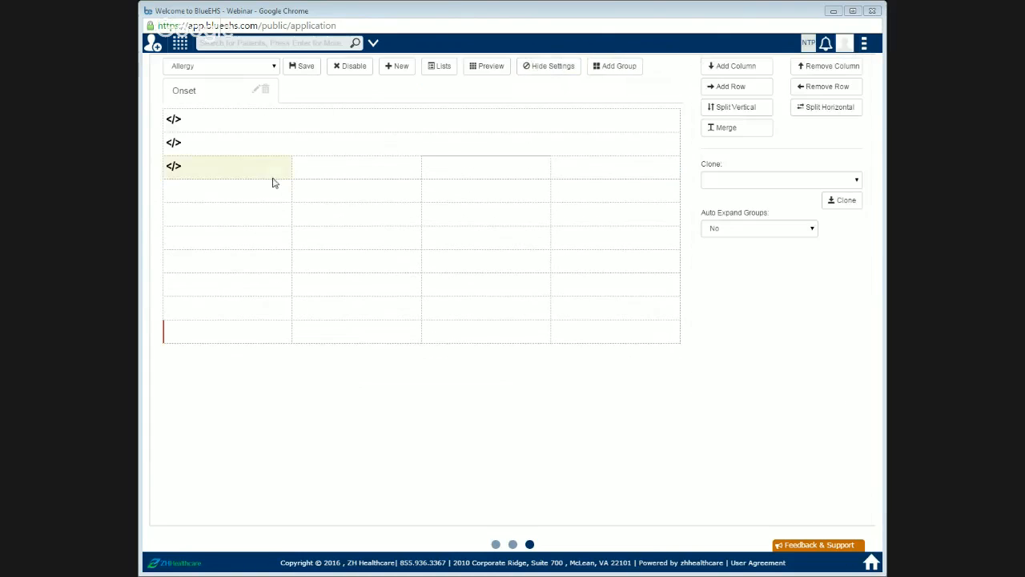
left_click_drag(272, 182, 646, 168)
left_click(730, 128)
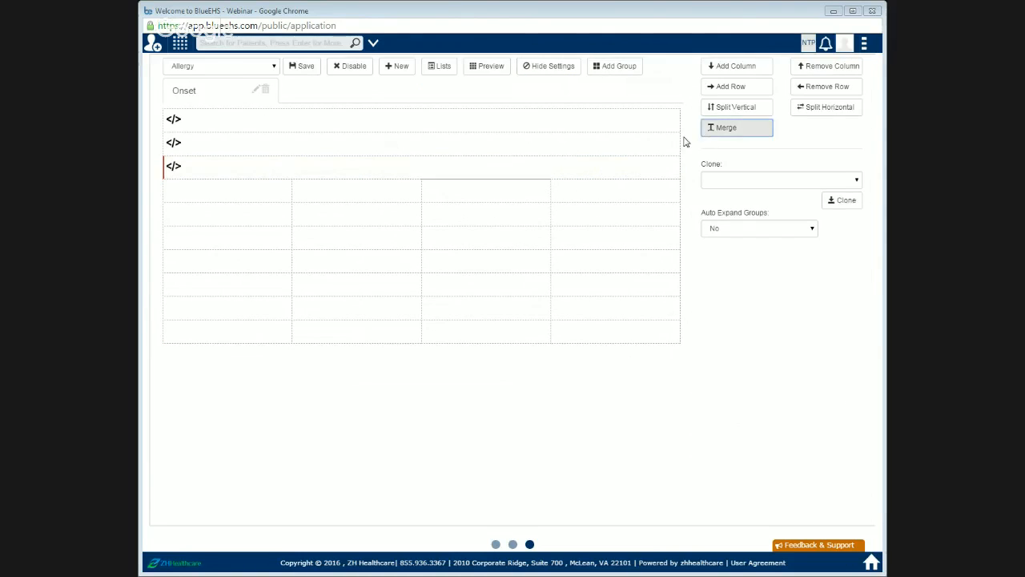
left_click(553, 67)
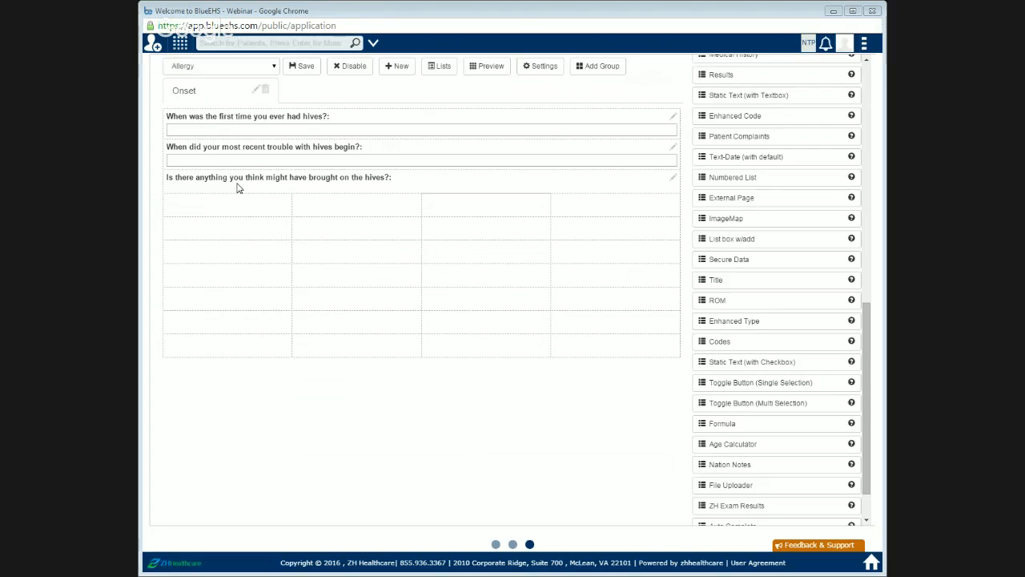
Step: Create a new option list named StressOptions
left_click(439, 72)
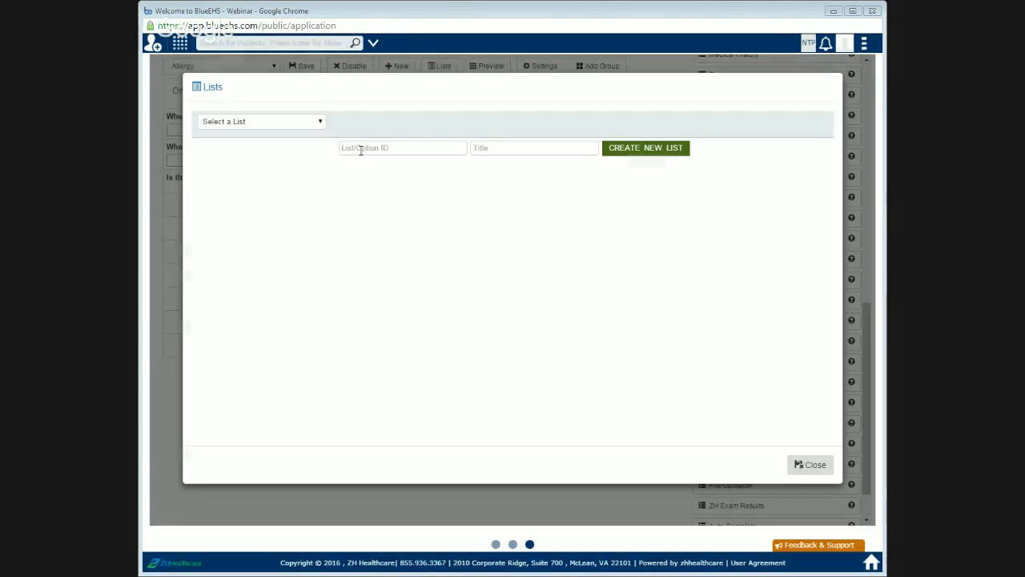
left_click(361, 149)
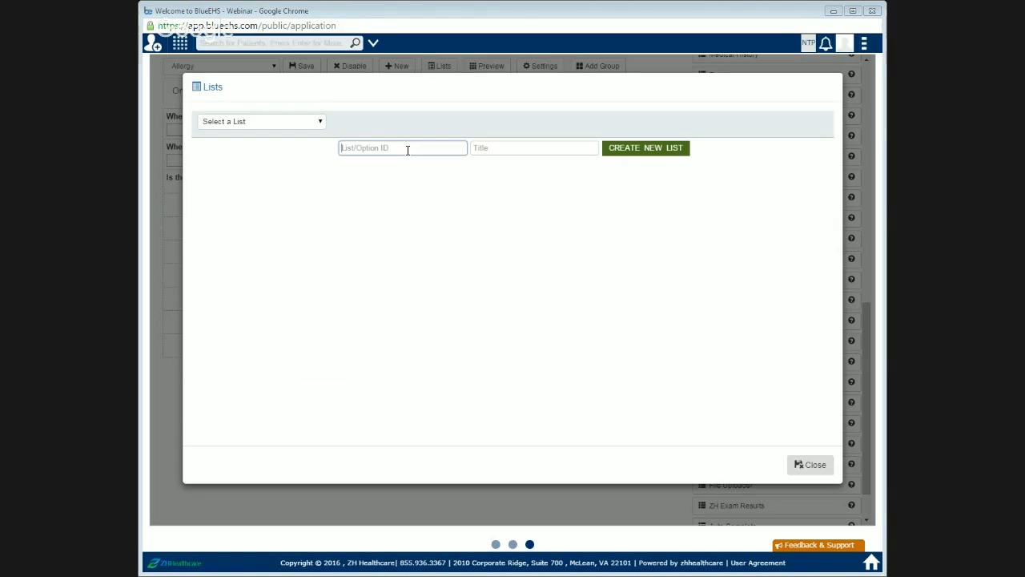
type("1")
key("Tab")
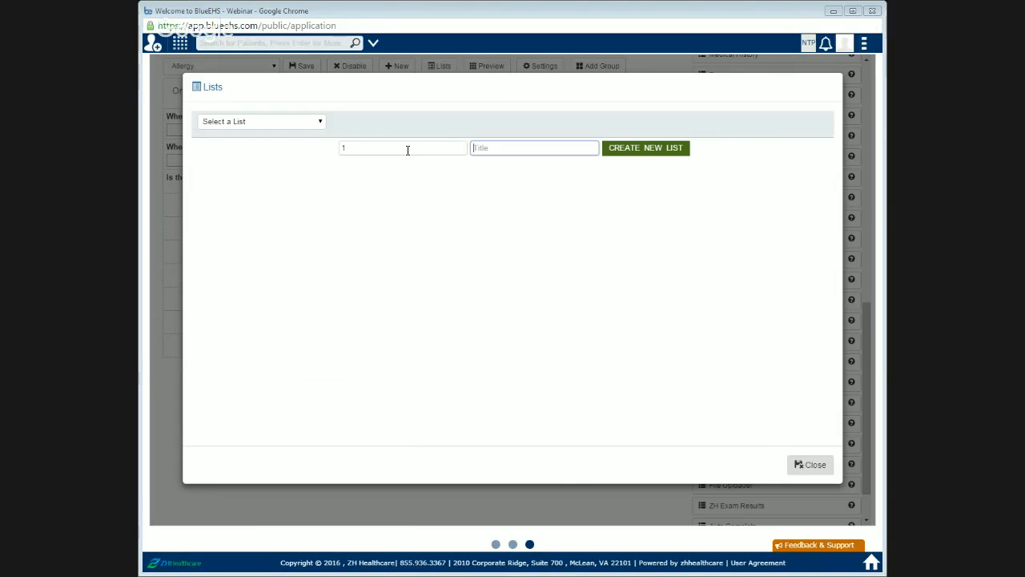
left_click(408, 150)
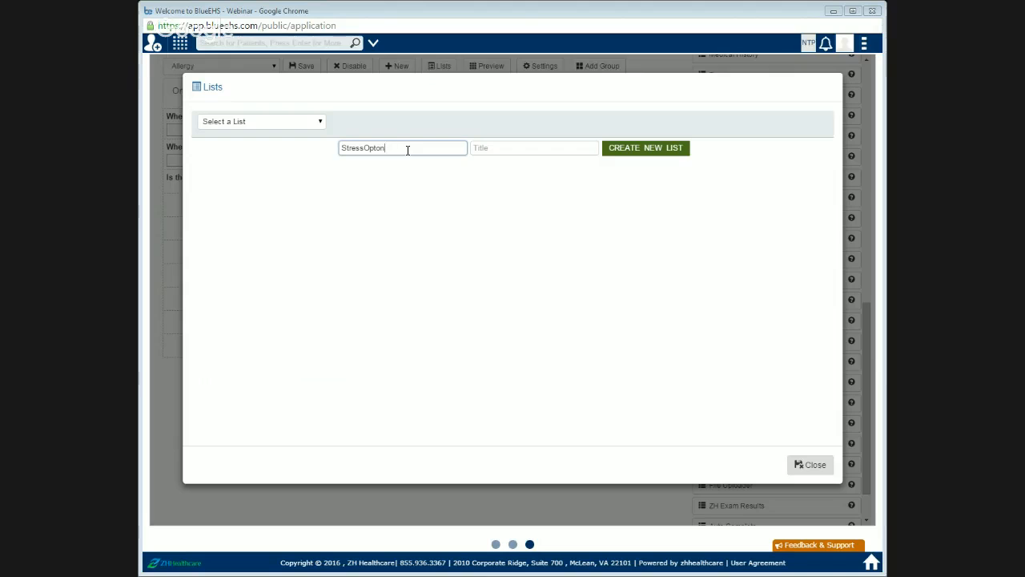
type("s")
key("Tab")
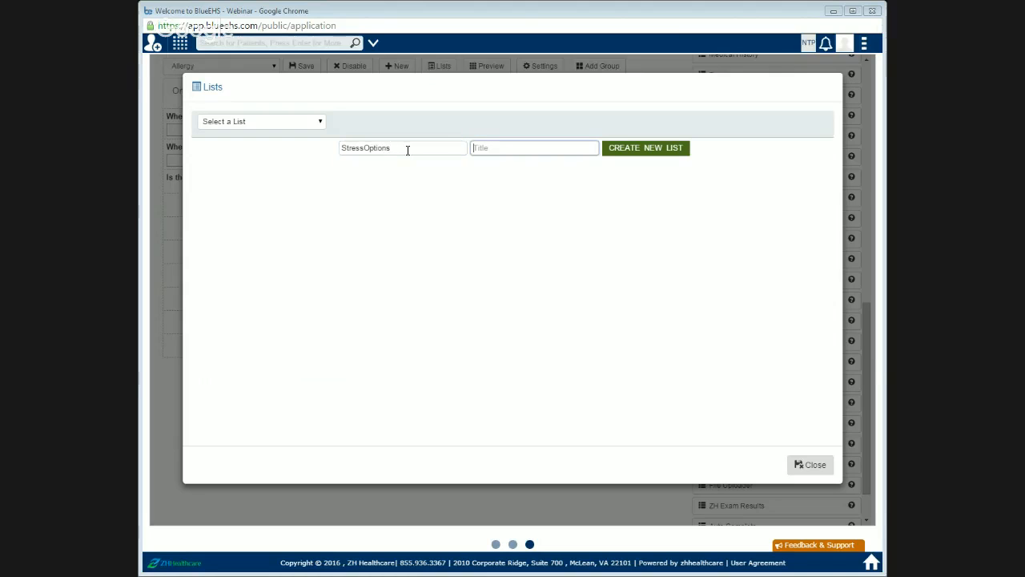
type("StressOptions")
left_click(648, 149)
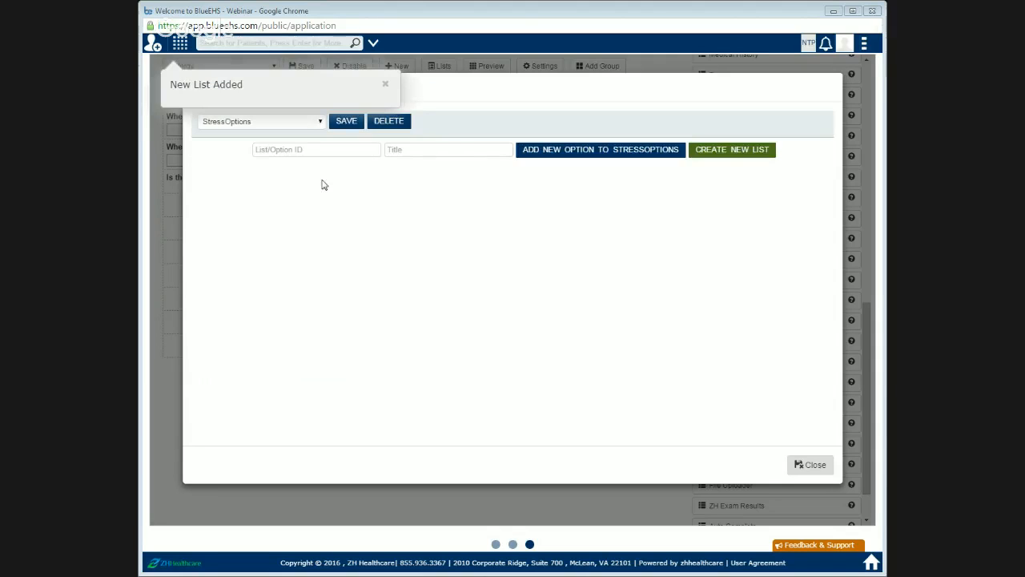
Step: Add the options Stress and Infection to the StressOptions list
left_click(286, 150)
left_click(399, 150)
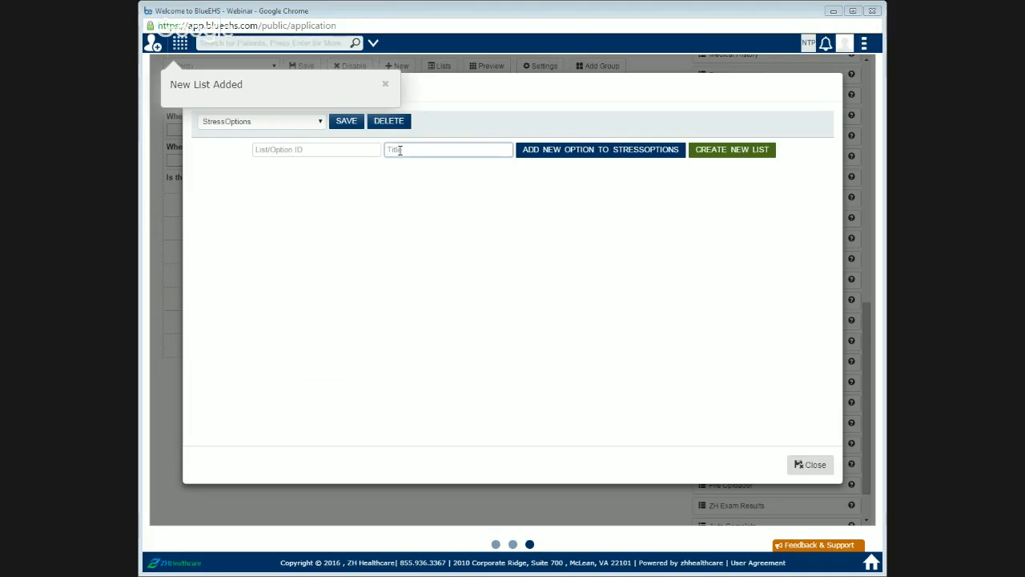
type("Stress")
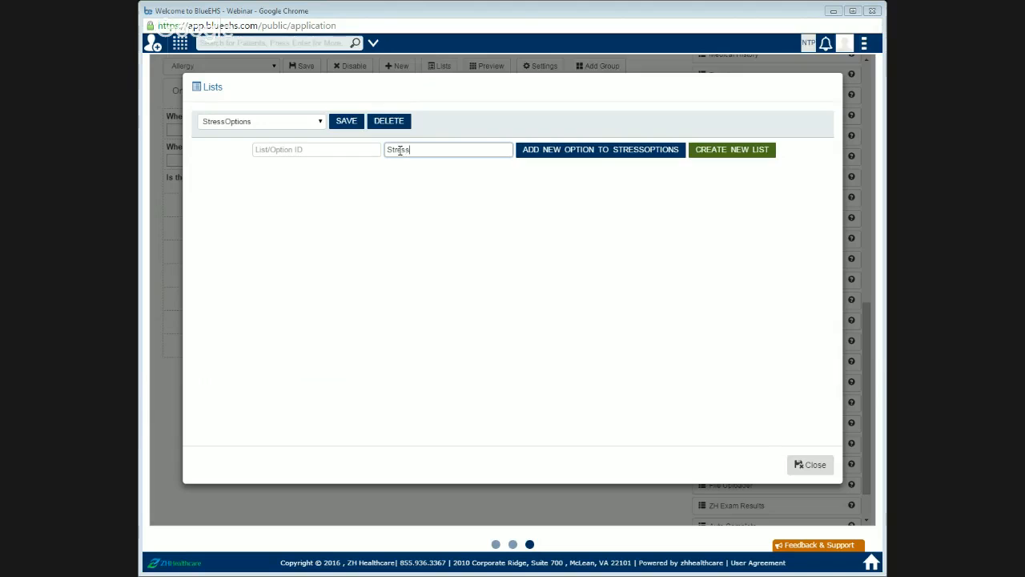
left_click(613, 150)
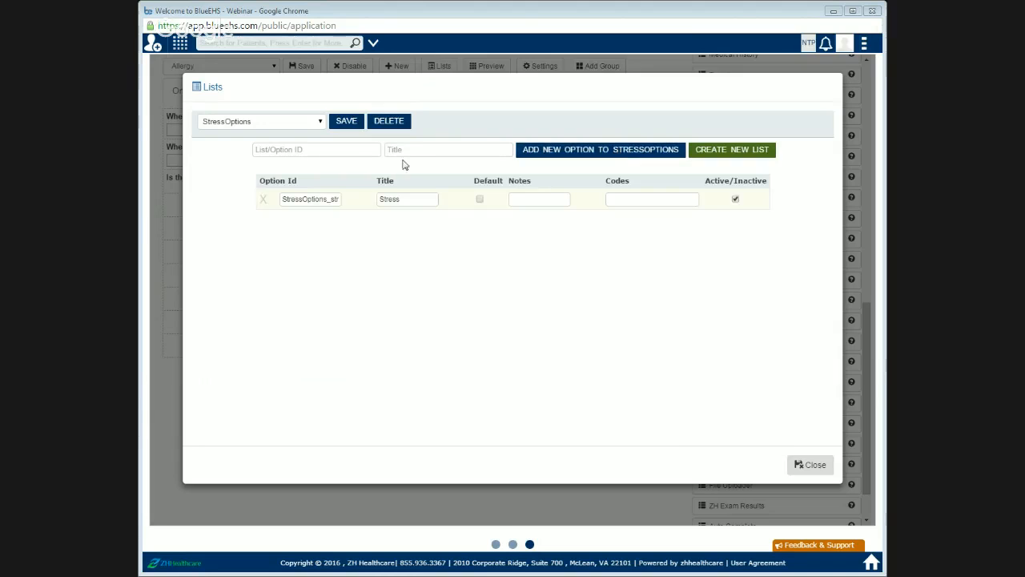
left_click(417, 147)
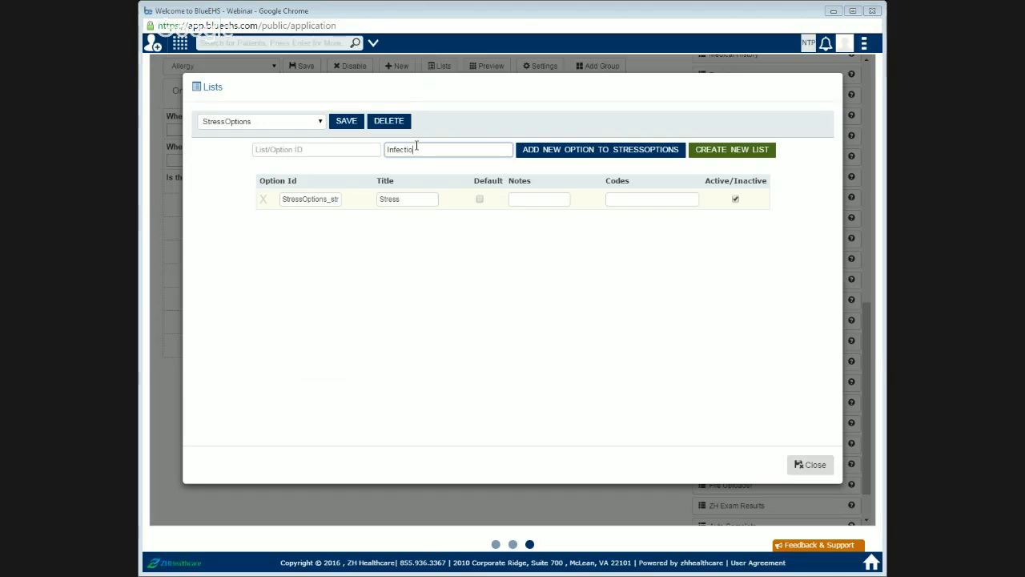
key("Return")
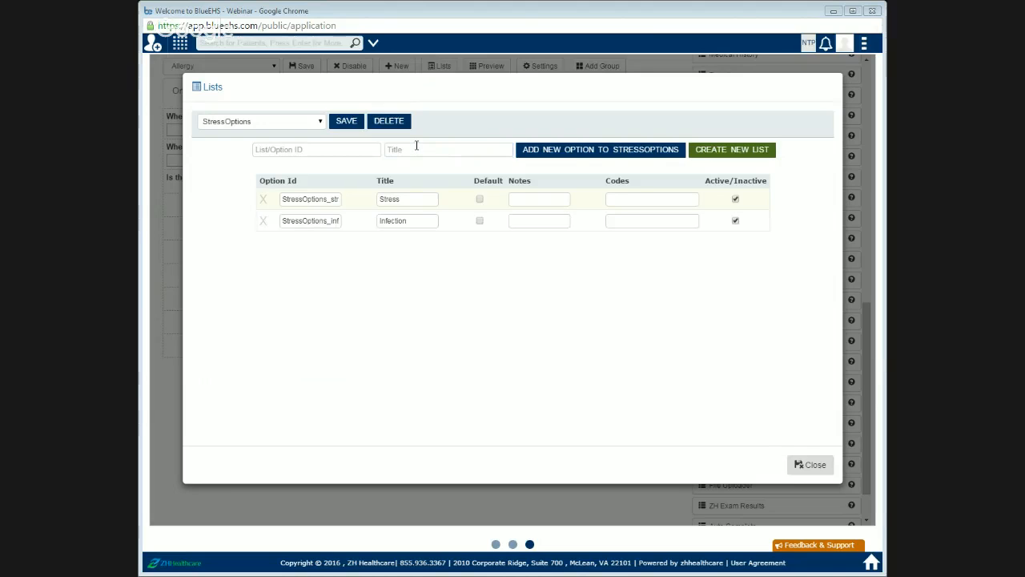
Step: Add the options New Medicine and Other to the StressOptions list
left_click(419, 151)
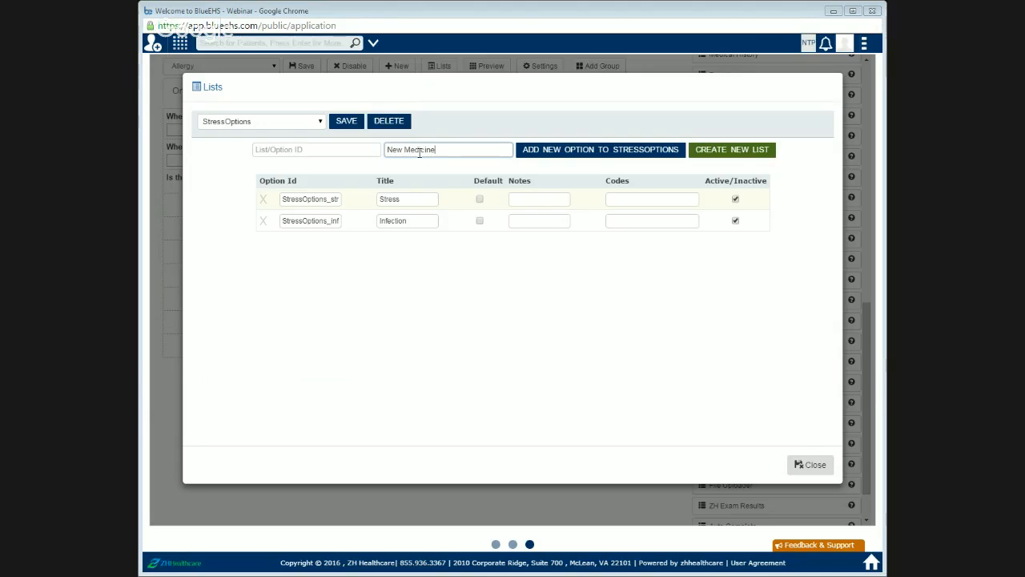
left_click(525, 153)
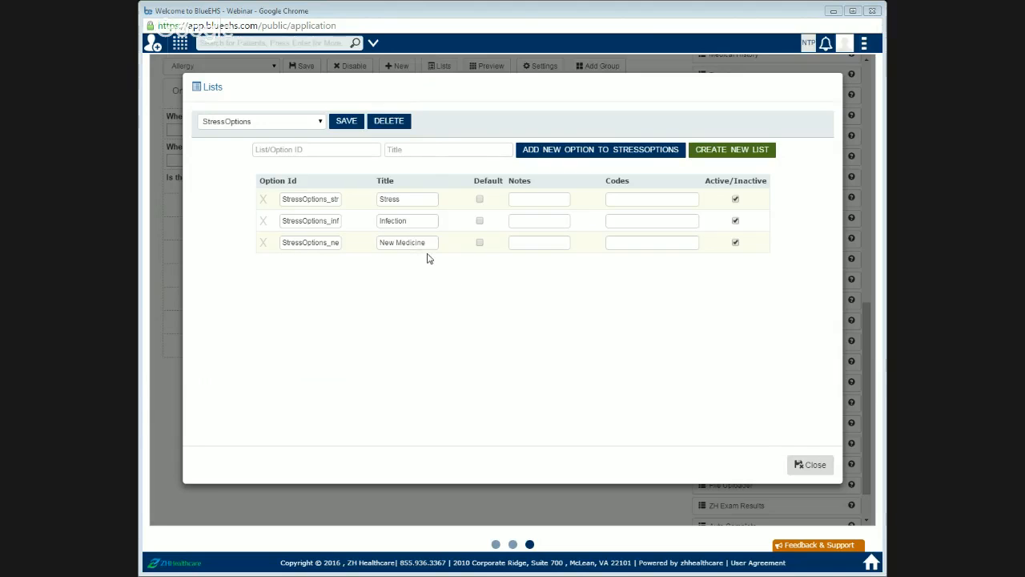
left_click(428, 153)
type("Other")
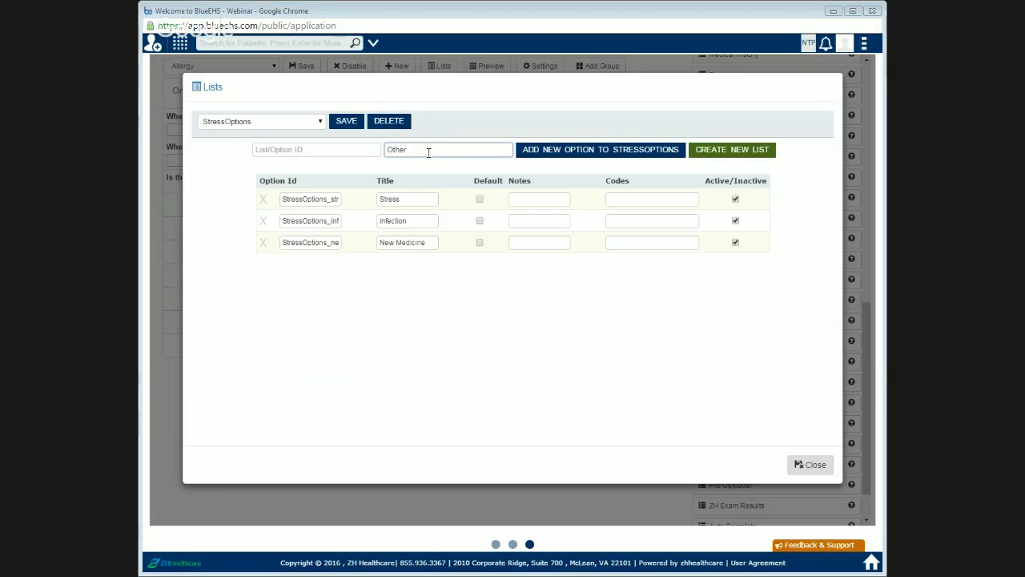
left_click(569, 153)
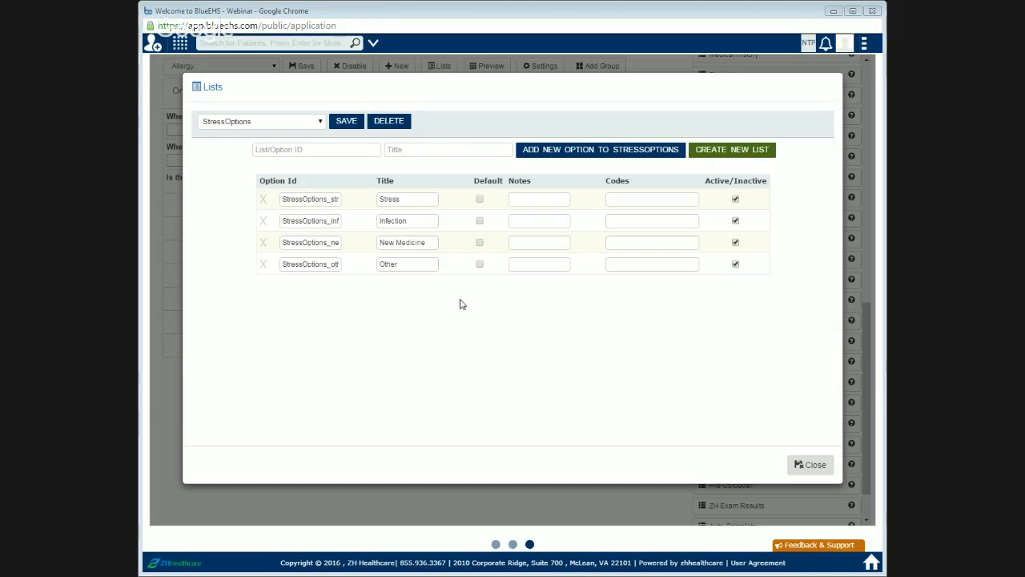
Step: Save the StressOptions list and close the lists dialog
left_click(351, 125)
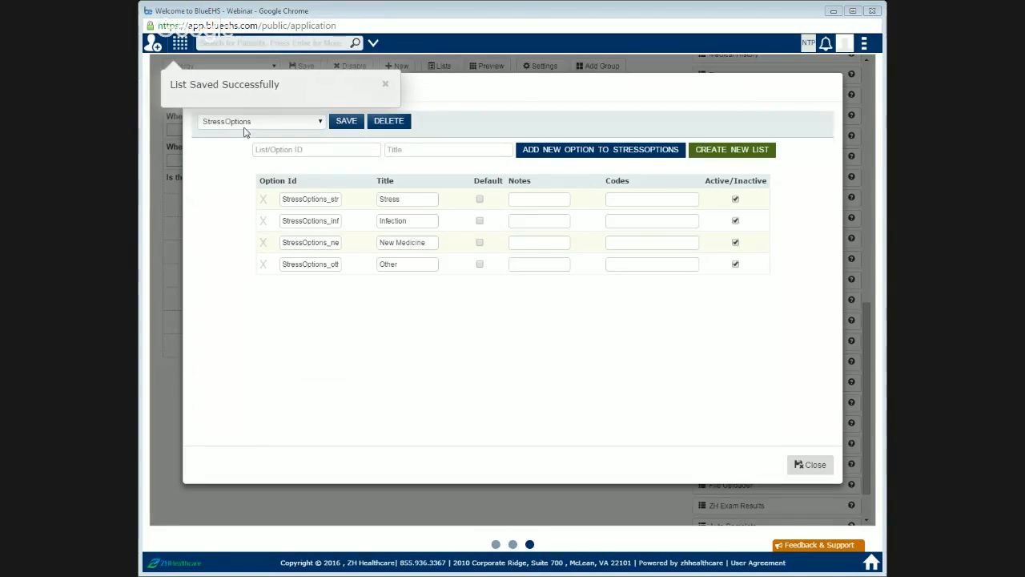
left_click(385, 84)
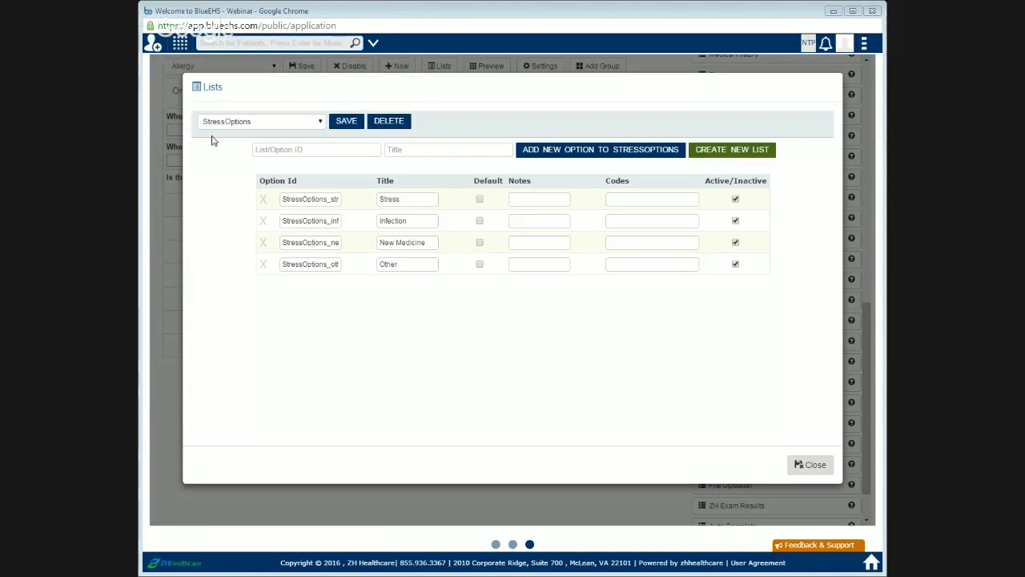
left_click(809, 464)
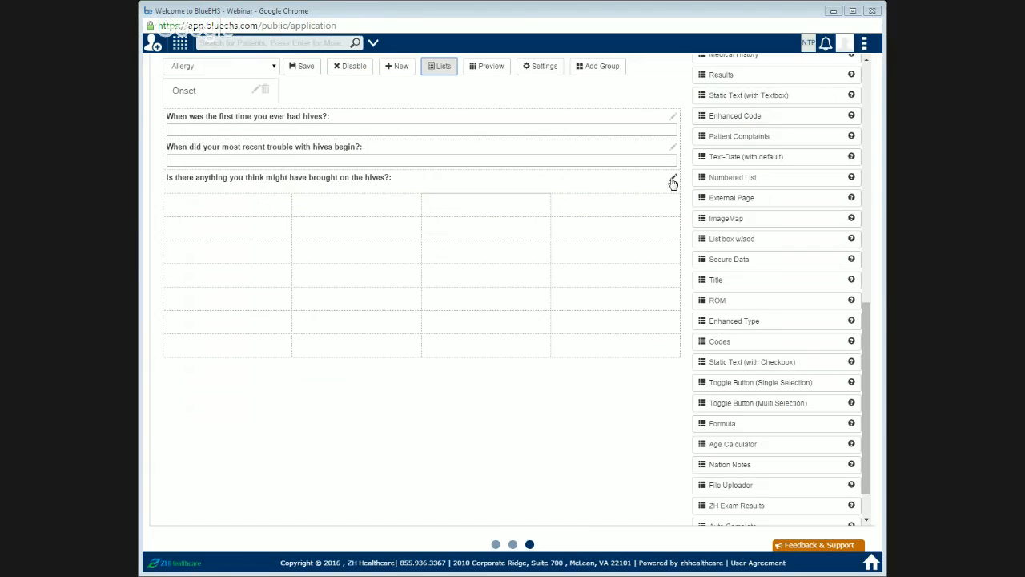
Step: Assign the StressOptions list to the hives-trigger toggle button field
left_click(673, 179)
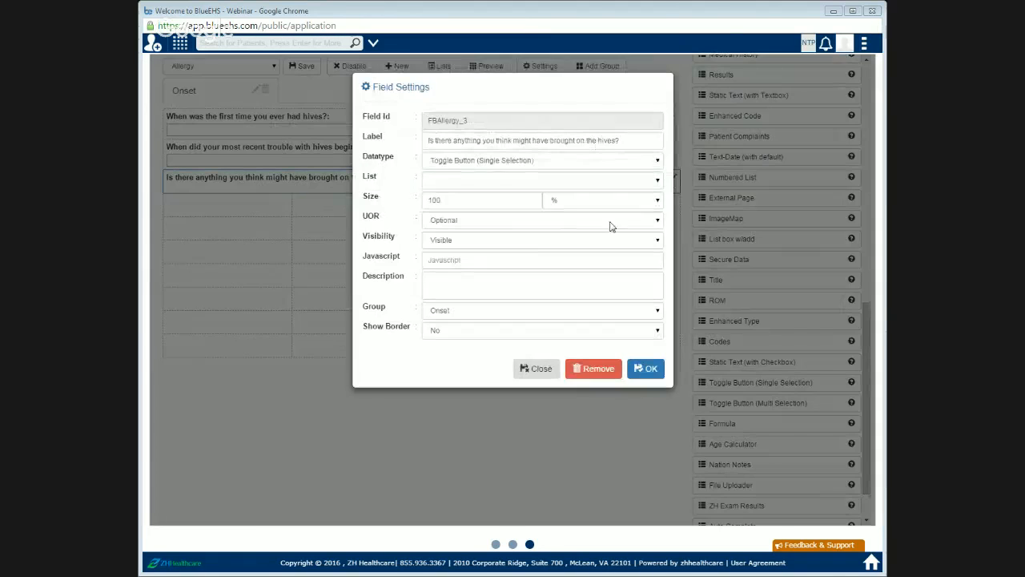
left_click(438, 182)
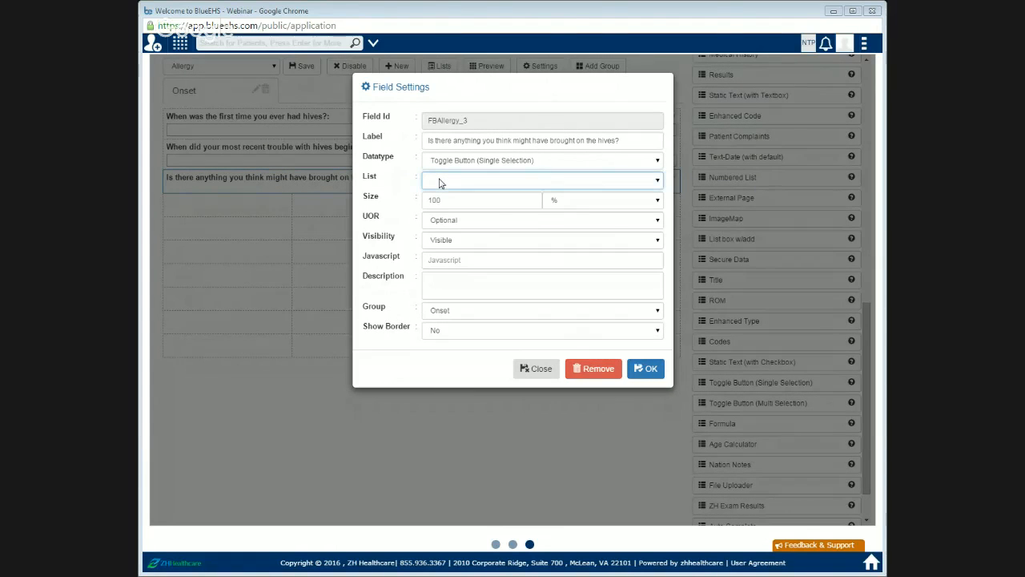
type("st")
left_click(649, 369)
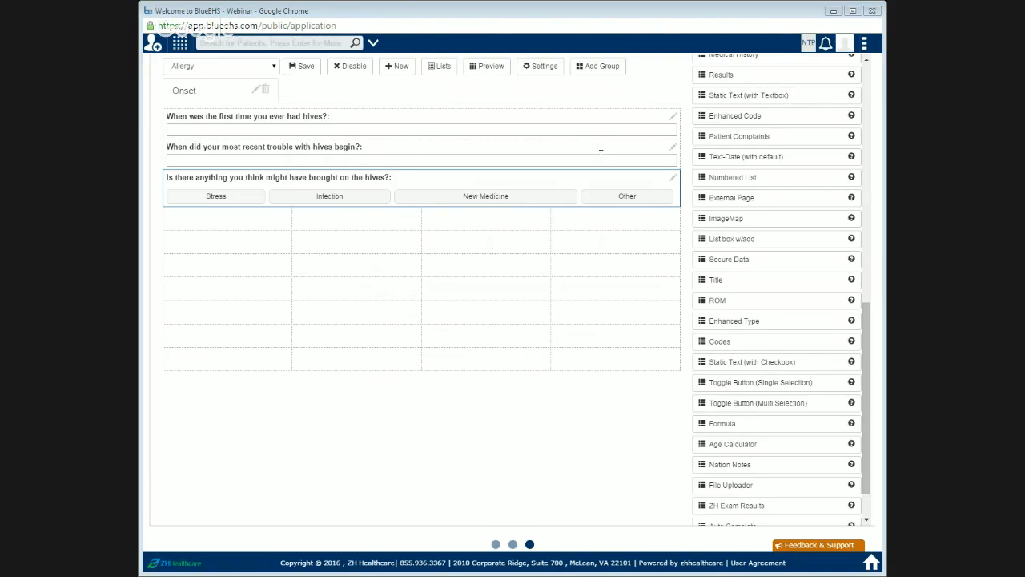
Step: Split the third row horizontally into two cells
left_click(545, 69)
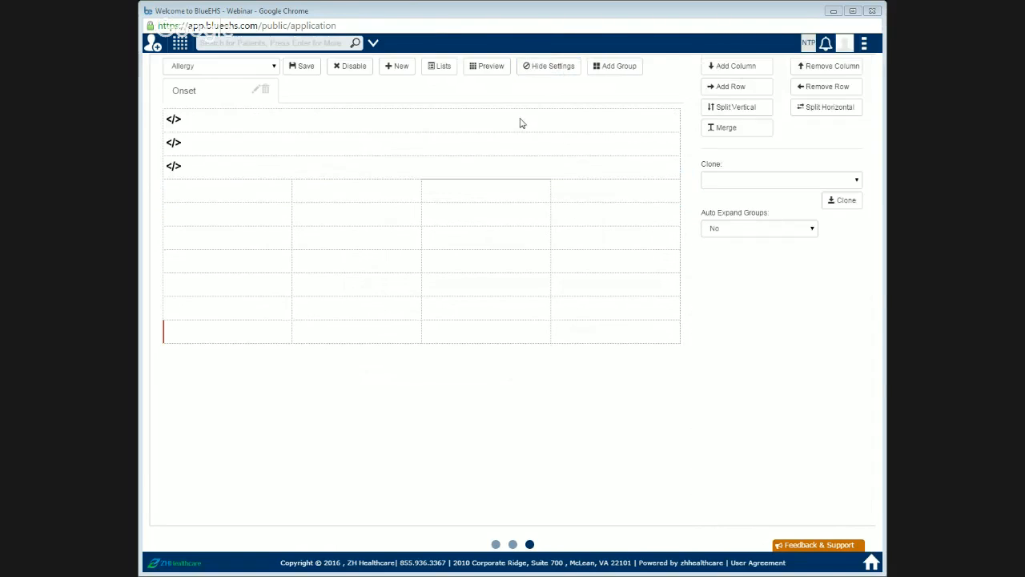
left_click(395, 175)
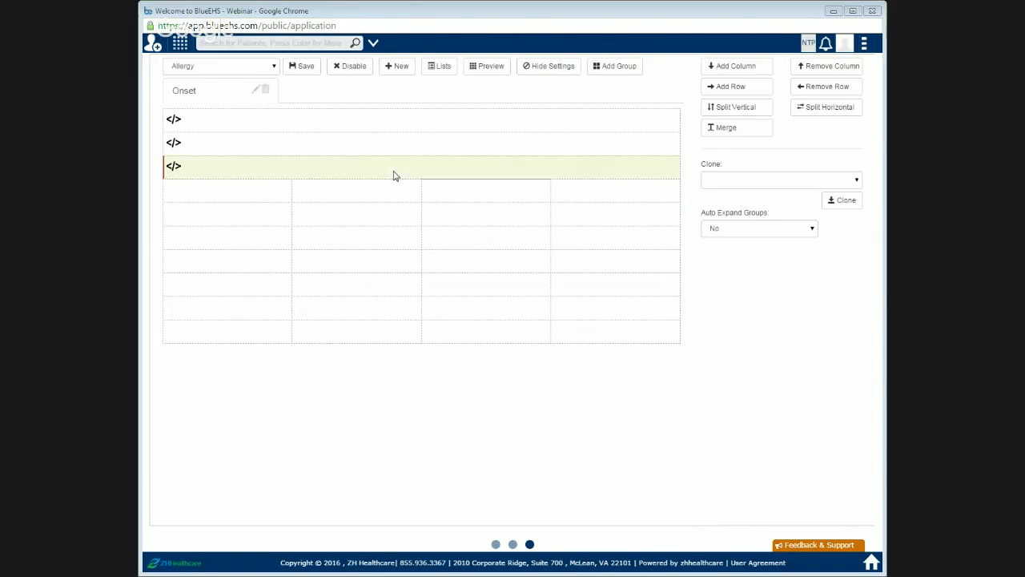
left_click(825, 112)
left_click(557, 68)
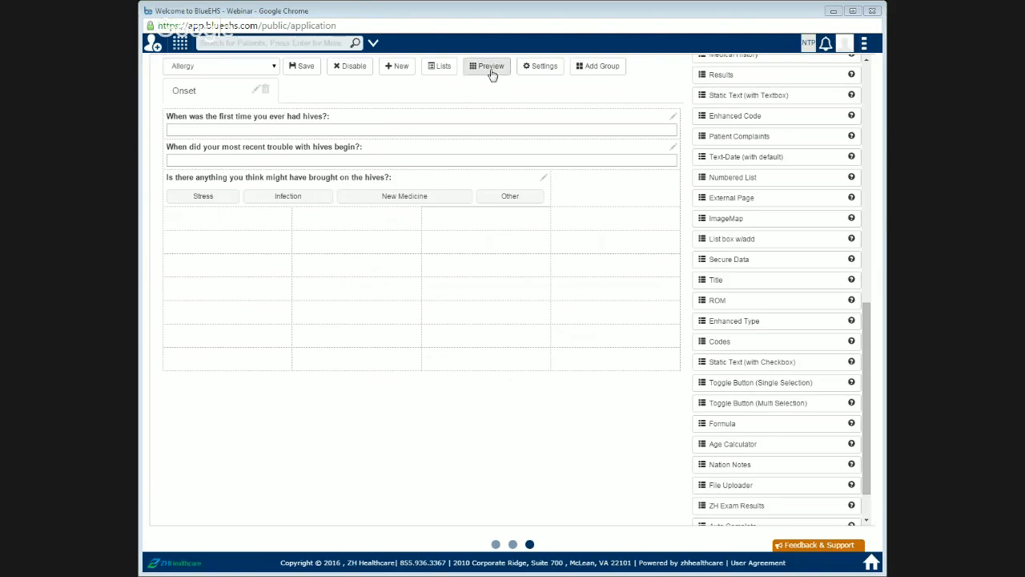
Step: Place a Text Box field without a label in the third row's new second cell
left_click(503, 198)
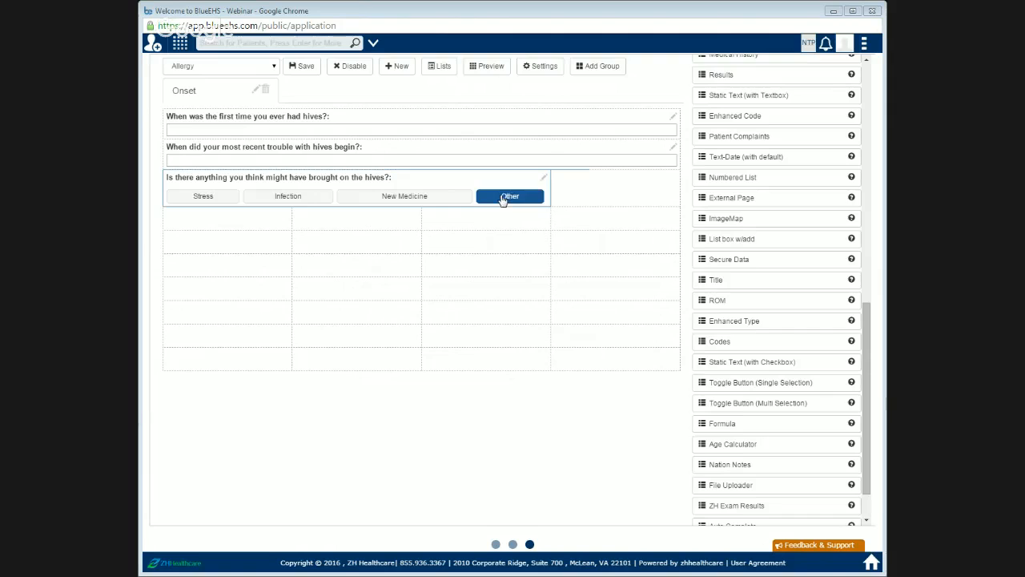
left_click(584, 196)
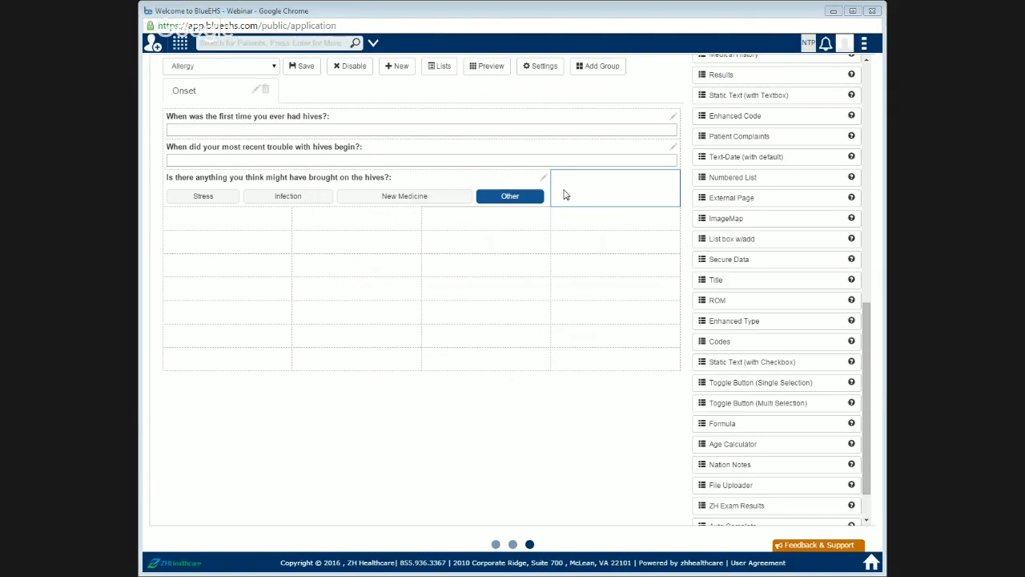
scroll(789, 172, "up", 10)
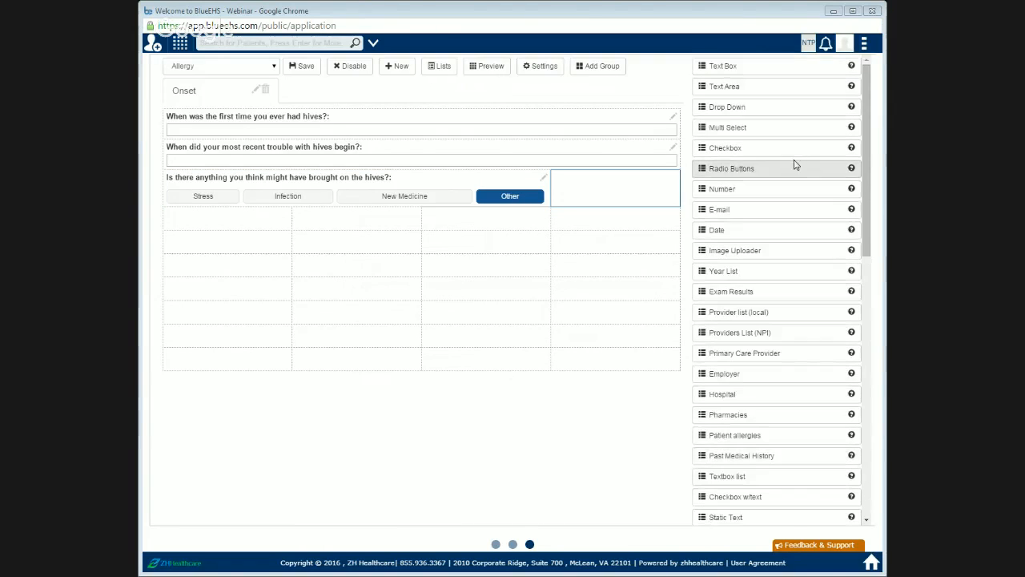
left_click_drag(769, 66, 637, 186)
left_click(674, 177)
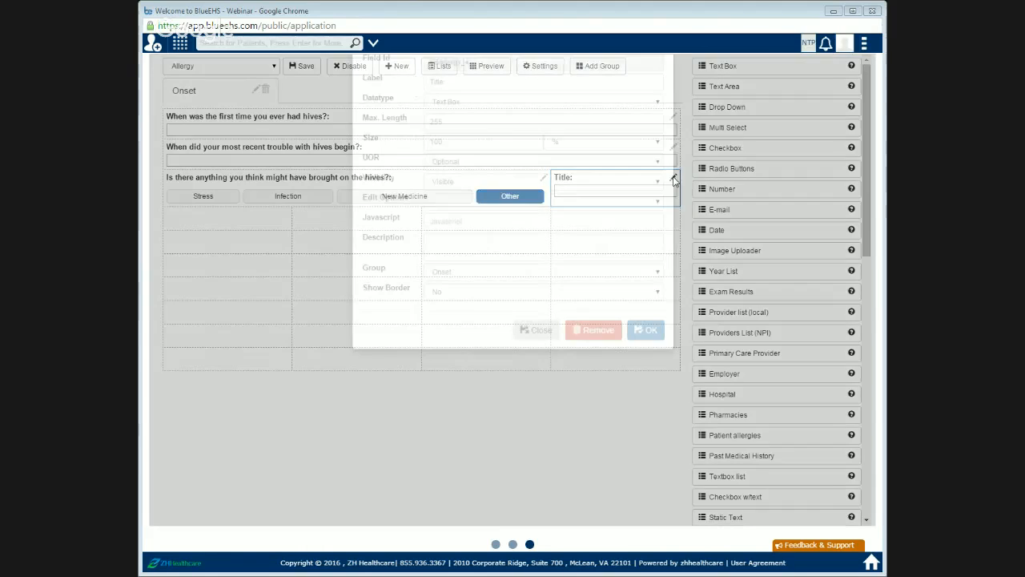
key("BackSpace")
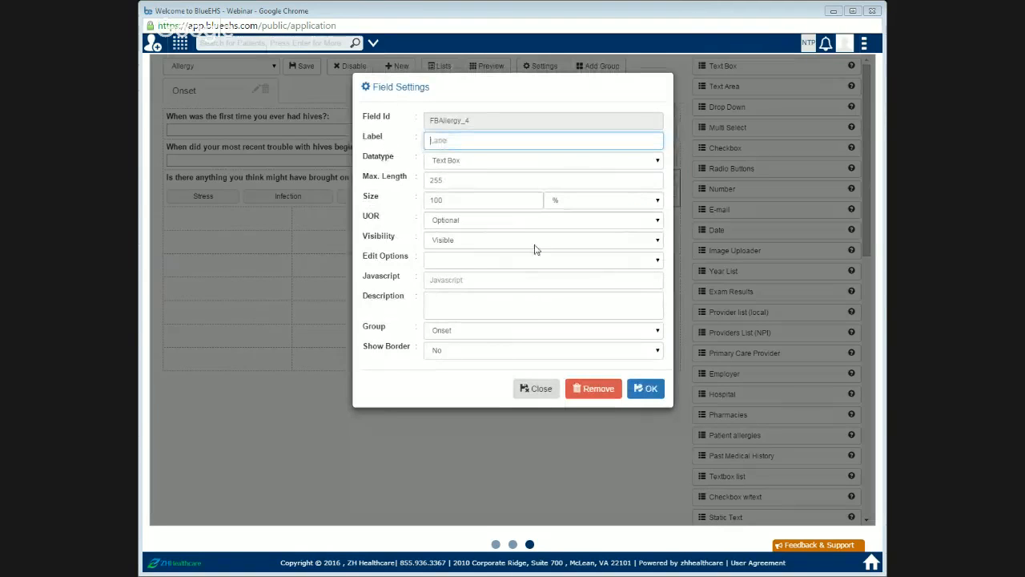
left_click(646, 390)
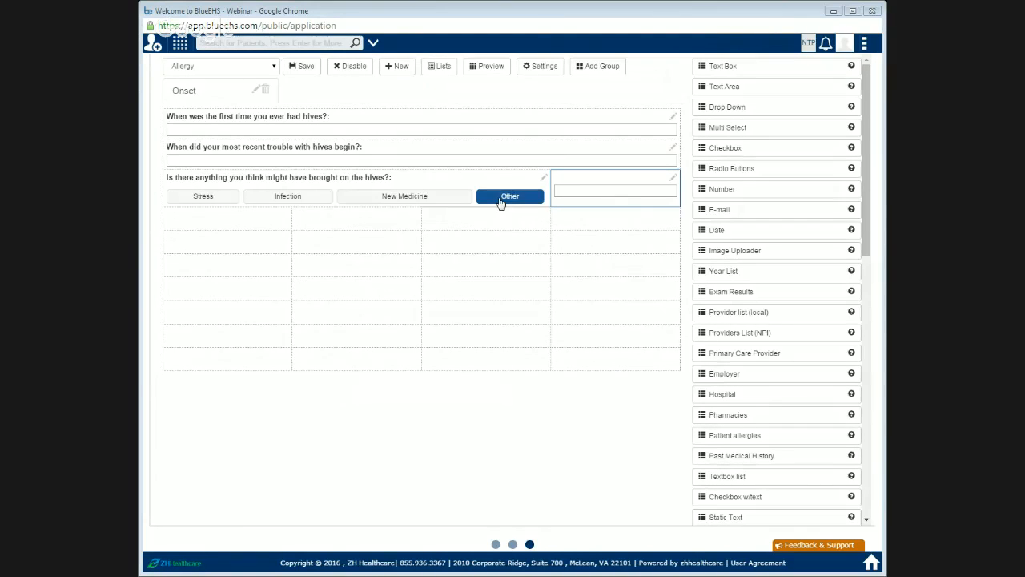
left_click(613, 195)
Step: Preview the form and try the hive-trigger toggle options and the text box beside them
left_click(494, 72)
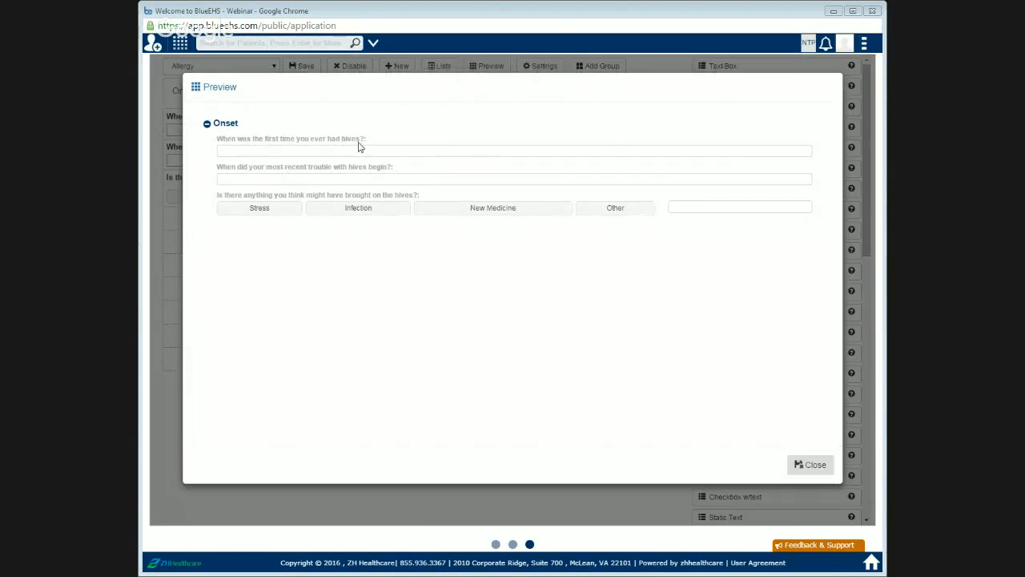
left_click(266, 214)
left_click(371, 218)
left_click(450, 216)
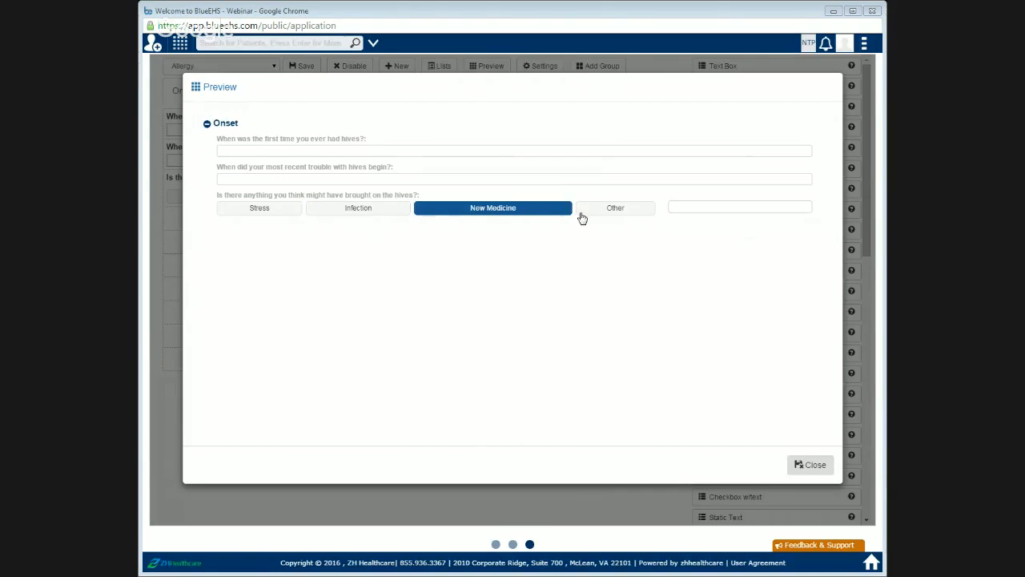
left_click(582, 218)
left_click(697, 209)
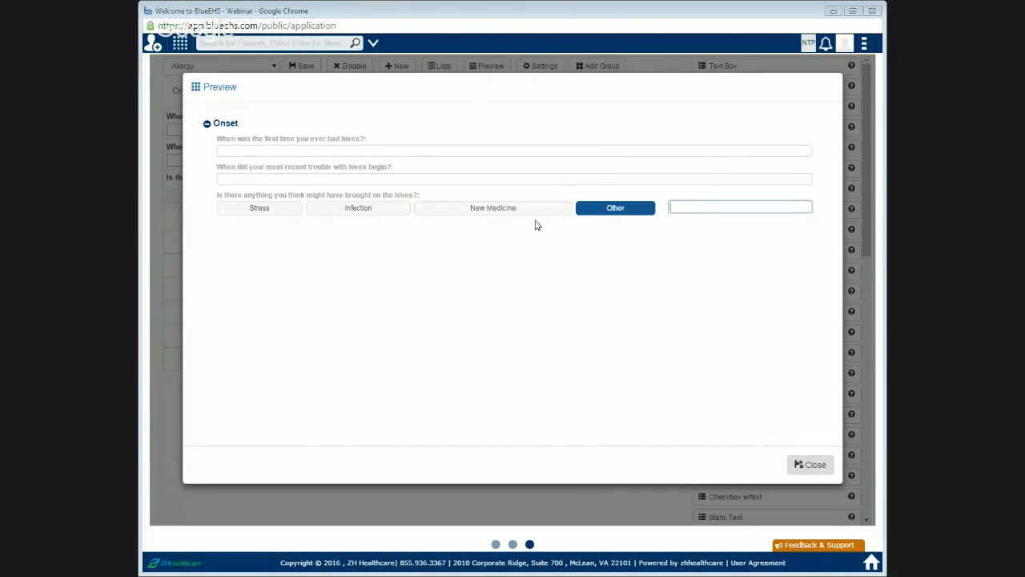
Step: Change the hives-trigger field's datatype to Toggle Button (Multi Selection)
left_click(811, 465)
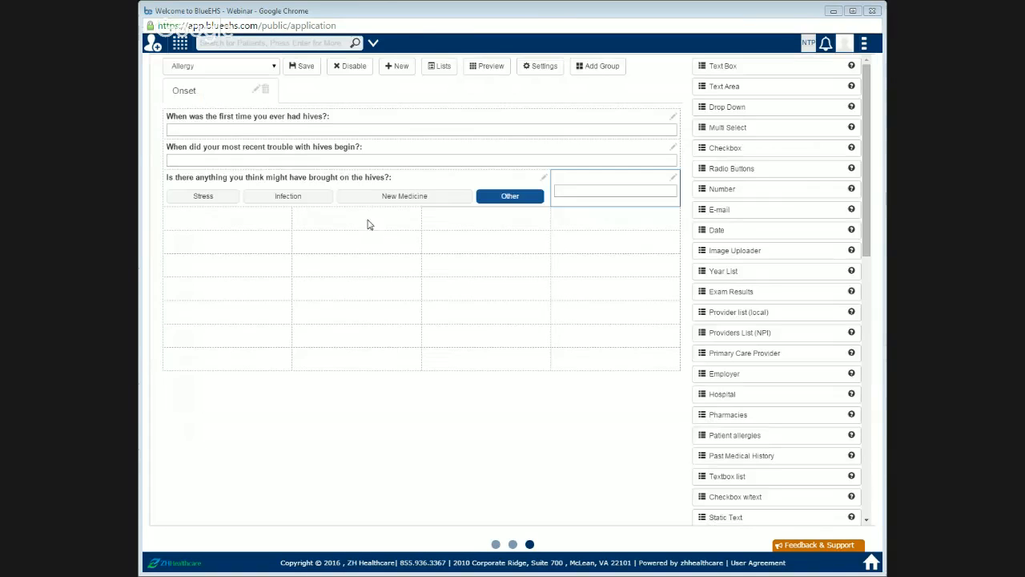
left_click(544, 177)
left_click(498, 166)
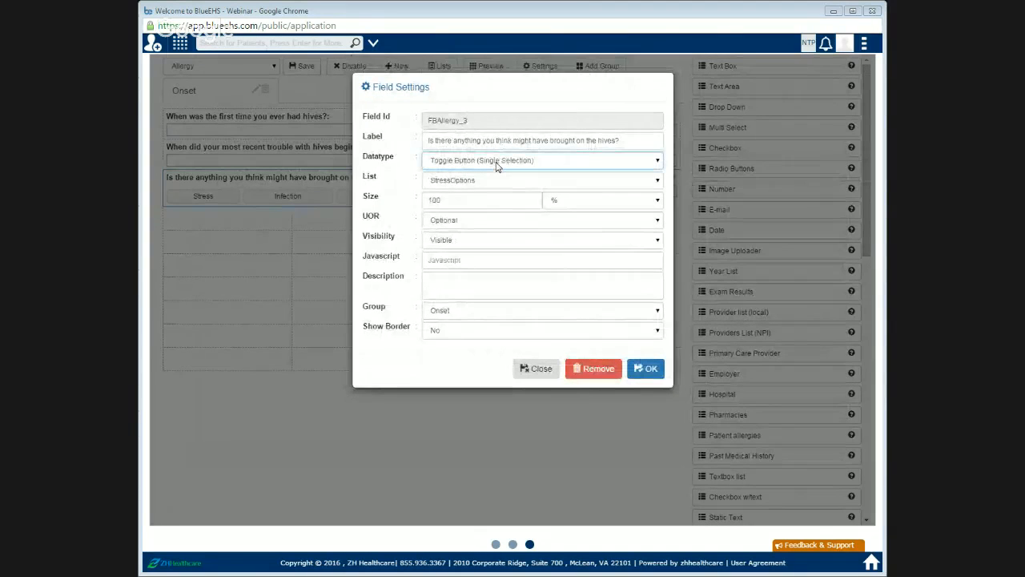
key("Down")
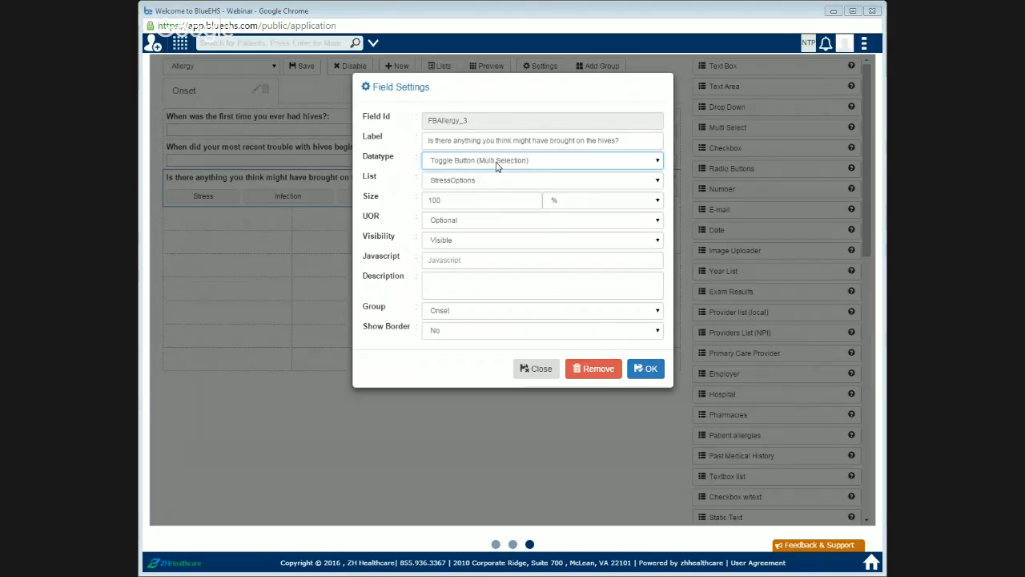
left_click(645, 369)
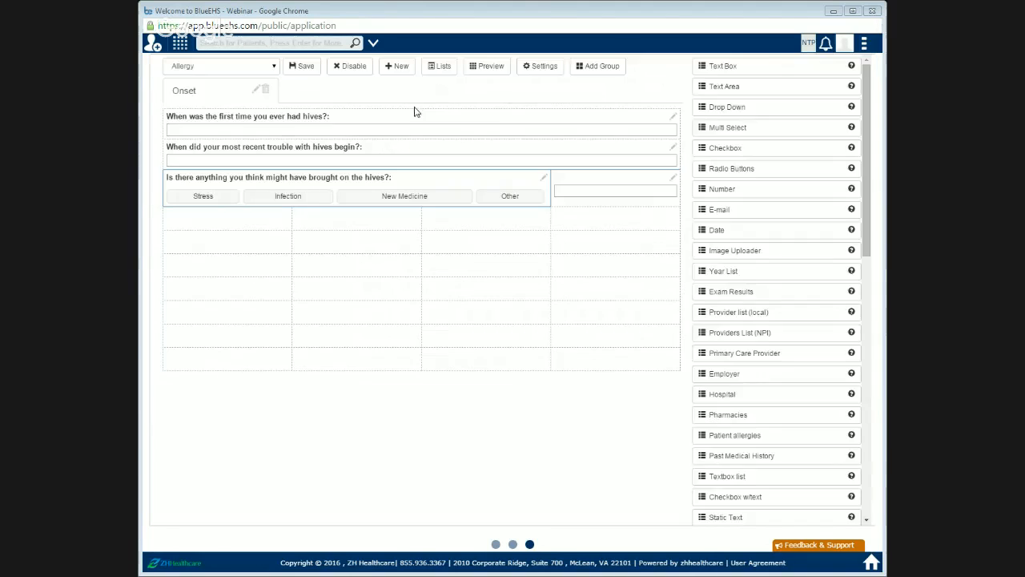
Step: Preview the form and try selecting several hive-trigger options and the text box beside them
left_click(492, 67)
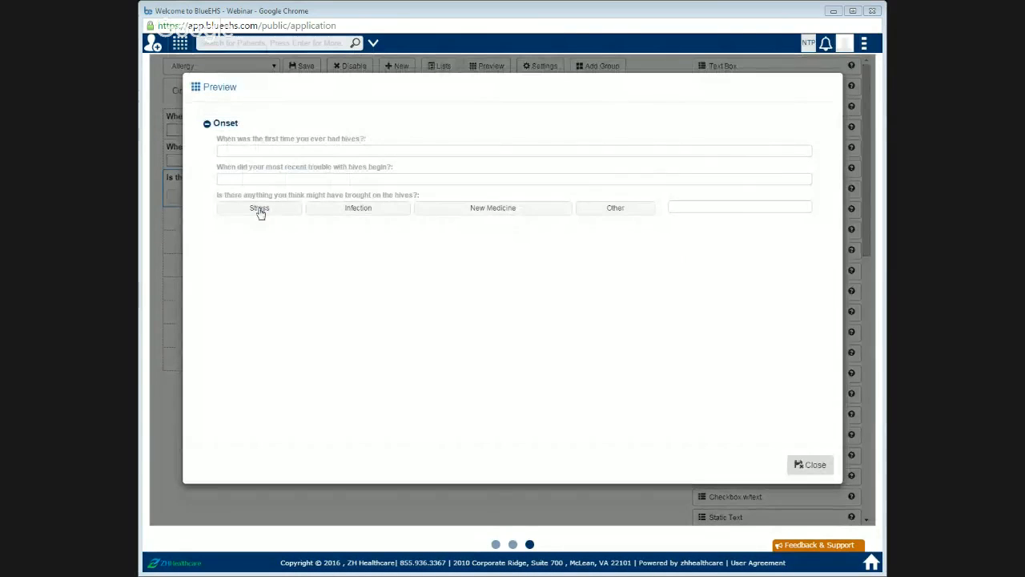
left_click(258, 210)
left_click(377, 214)
left_click(437, 212)
left_click(613, 210)
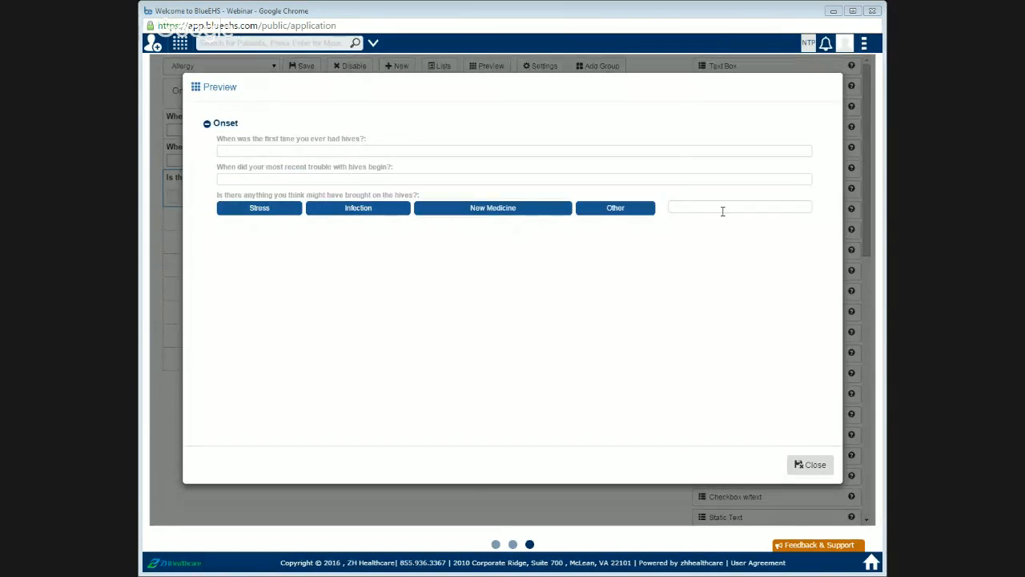
left_click(723, 209)
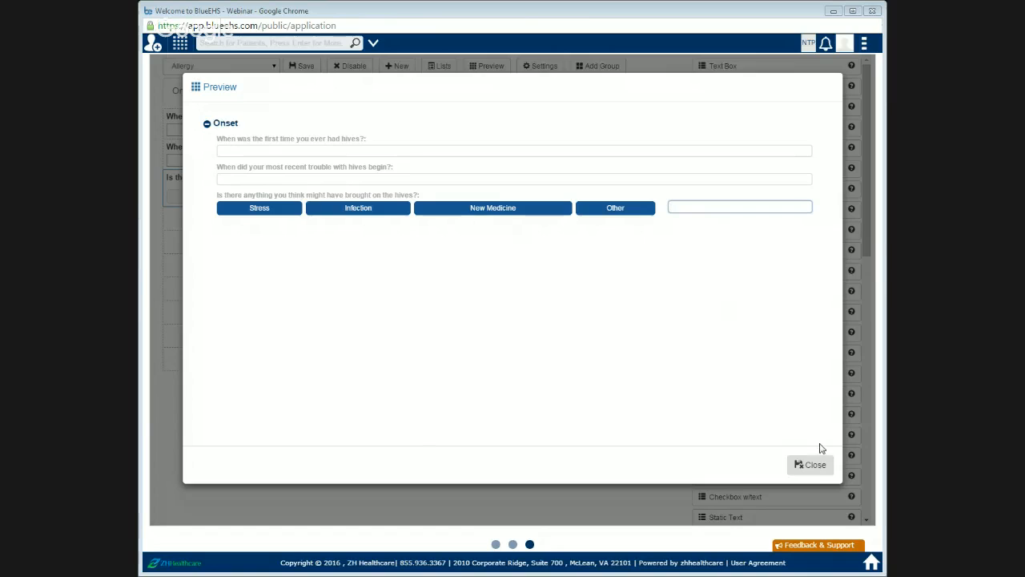
left_click(812, 465)
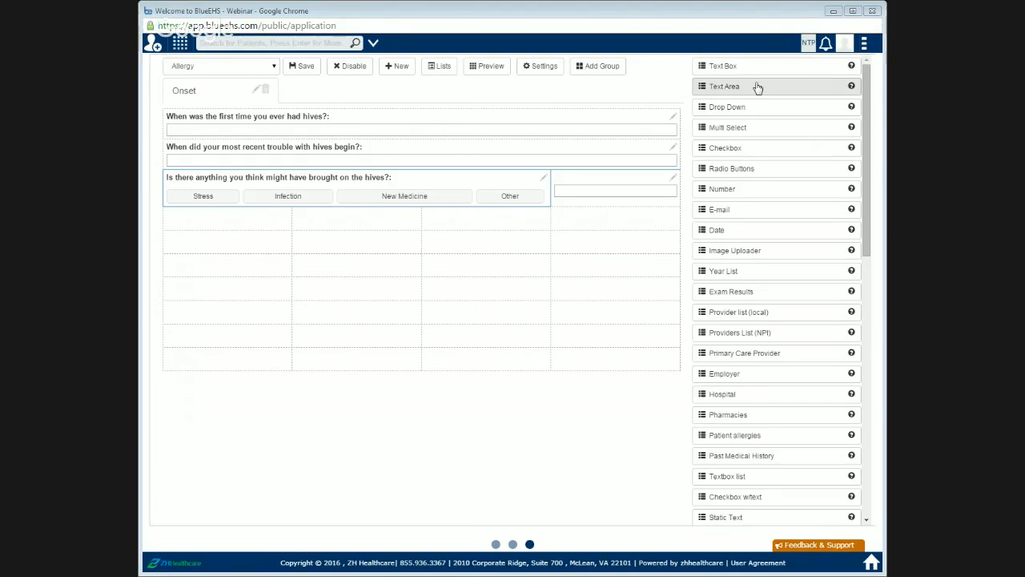
Step: Add a Text Area to the fourth row labelled 'Other than hives, have there been any changes in your health recently'
left_click_drag(758, 86, 228, 224)
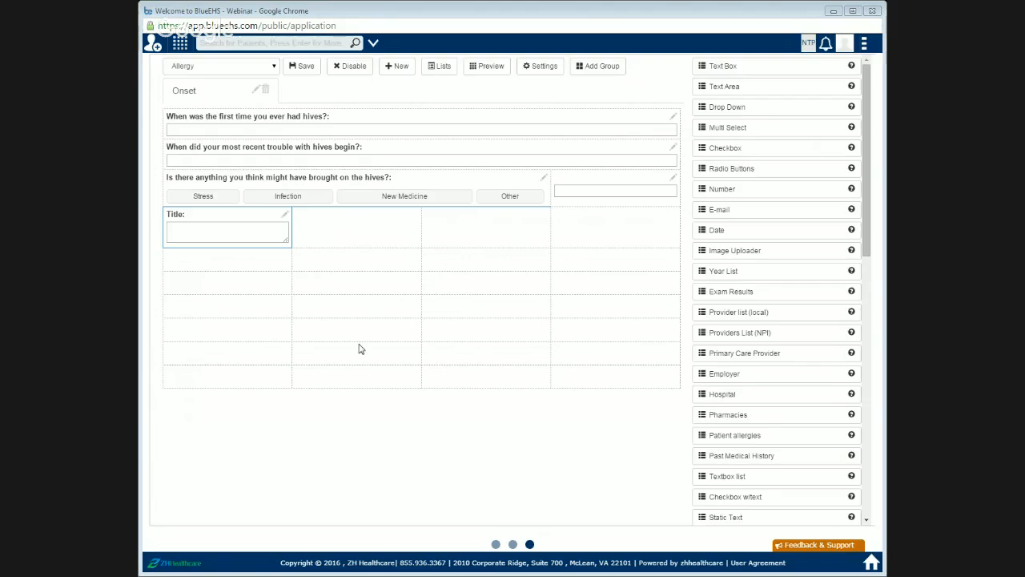
left_click(255, 130)
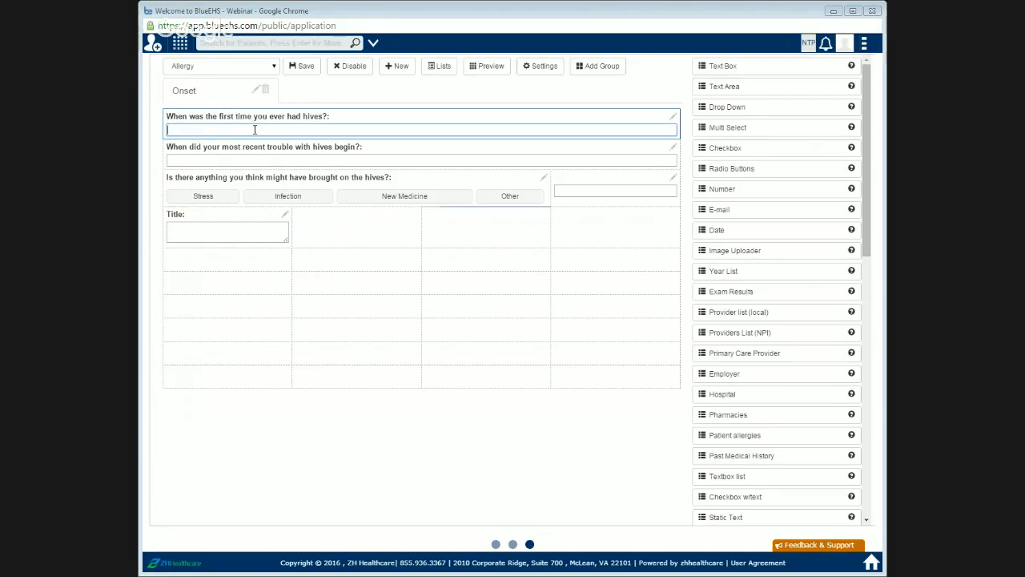
left_click(285, 215)
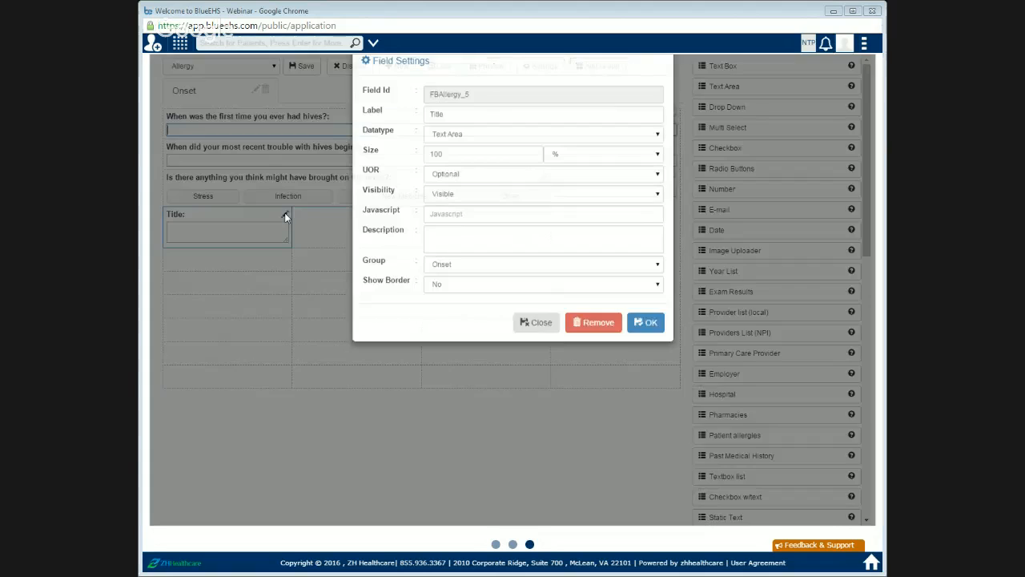
double_click(447, 141)
key("BackSpace")
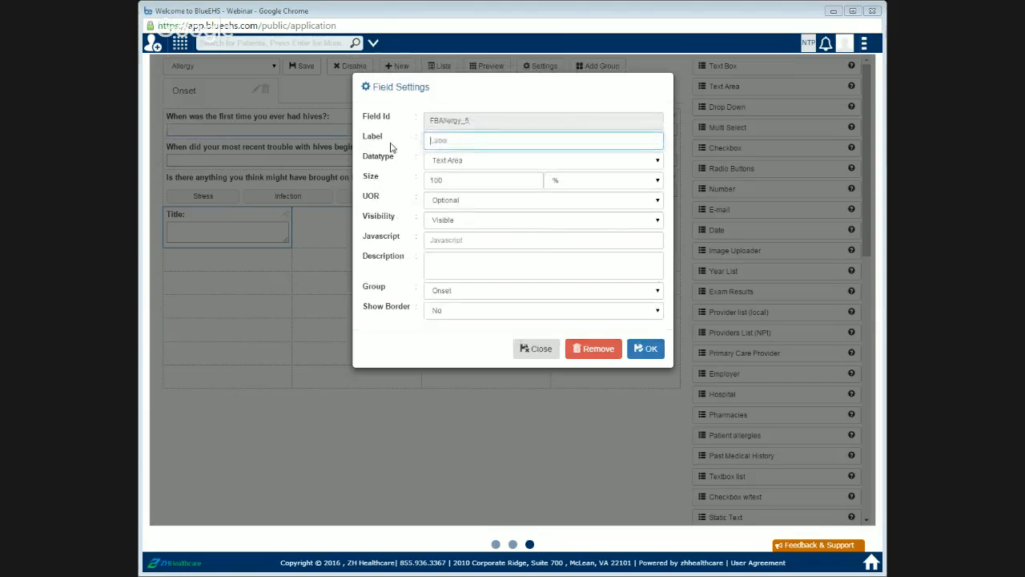
type("Othe")
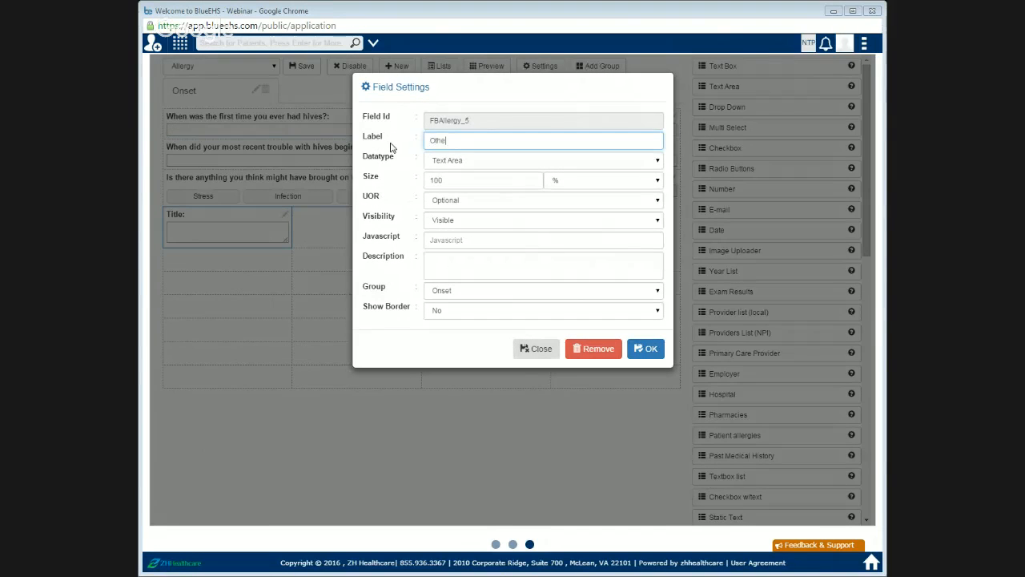
type("r than h")
type("ives, have there been")
key("BackSpace")
type("any chang")
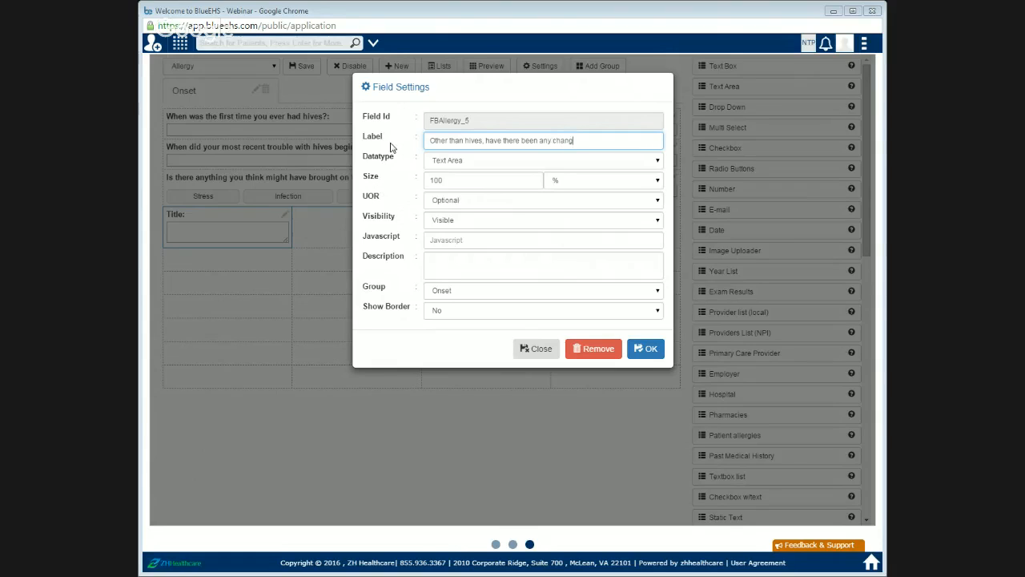
type("es in your health recent")
left_click(641, 356)
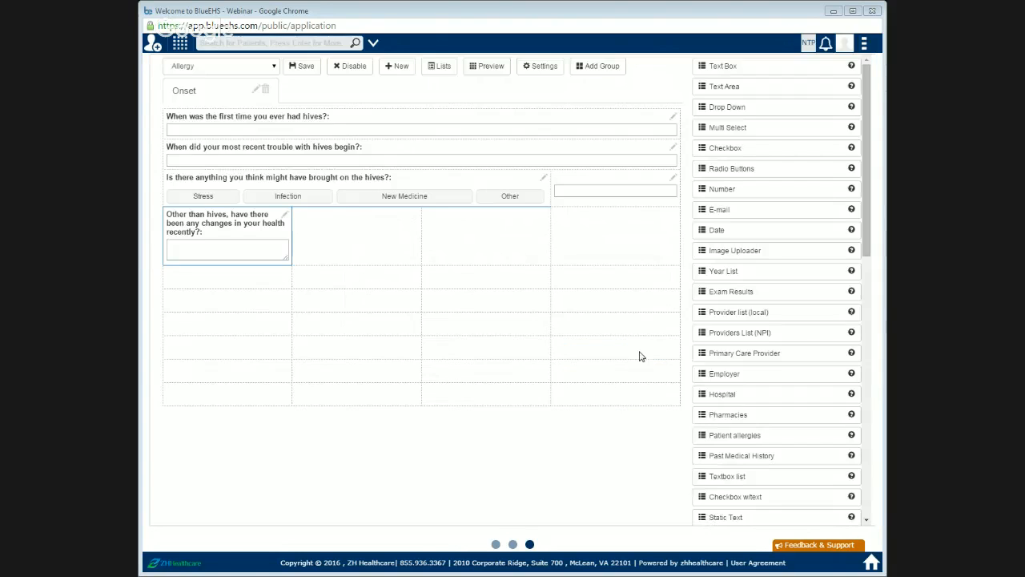
Step: Merge the fourth row's cells into a single cell
left_click(539, 66)
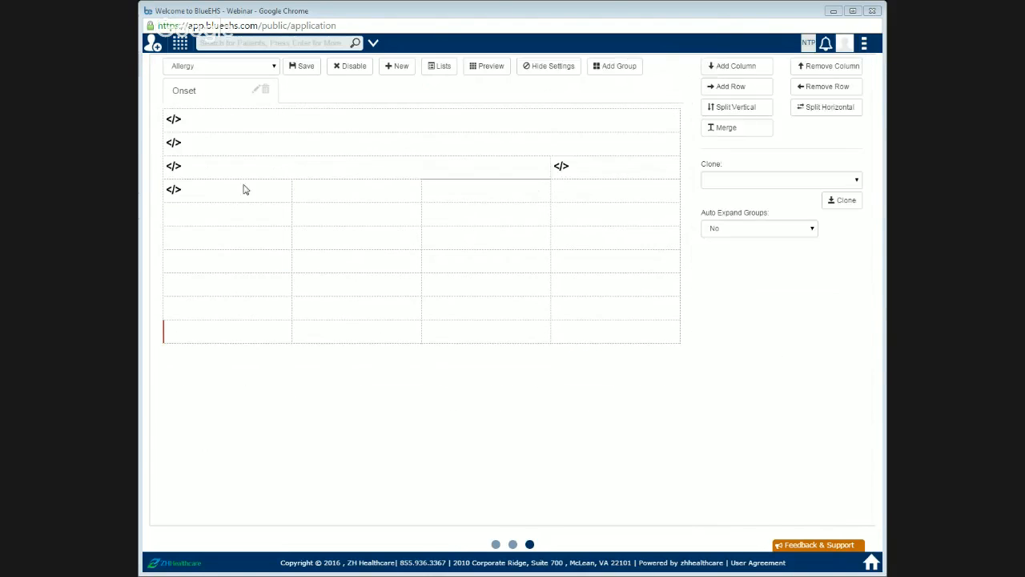
left_click_drag(245, 189, 608, 193)
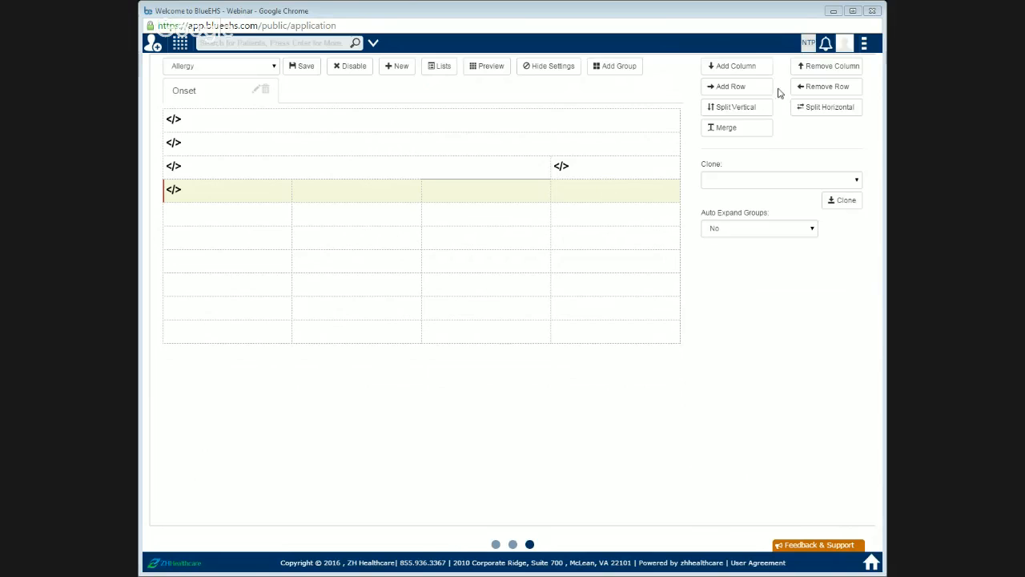
left_click(757, 132)
left_click(554, 70)
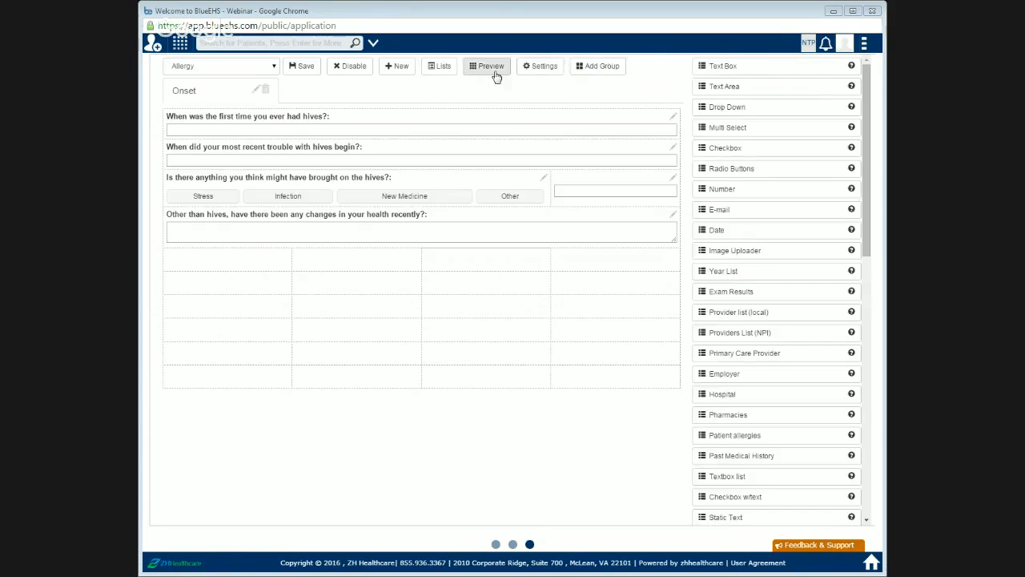
Step: Preview the form and try the fields, including resizing the new text area
left_click(491, 67)
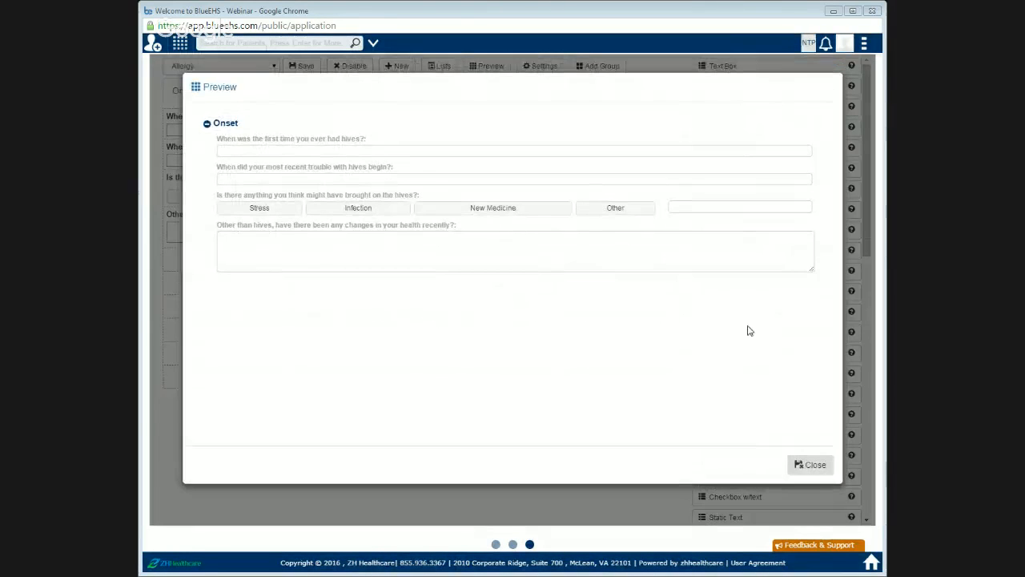
left_click(272, 153)
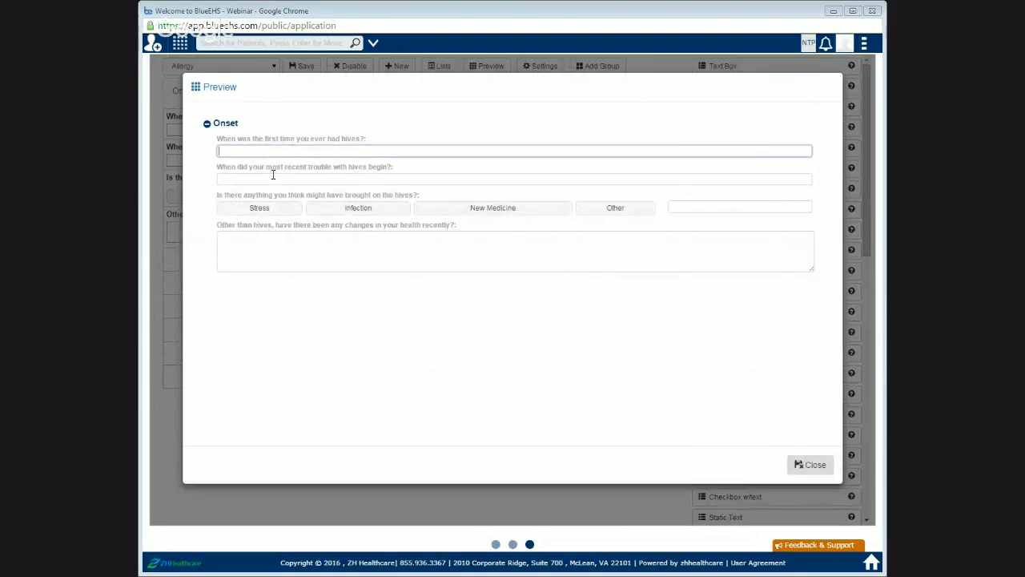
left_click(275, 182)
left_click(295, 251)
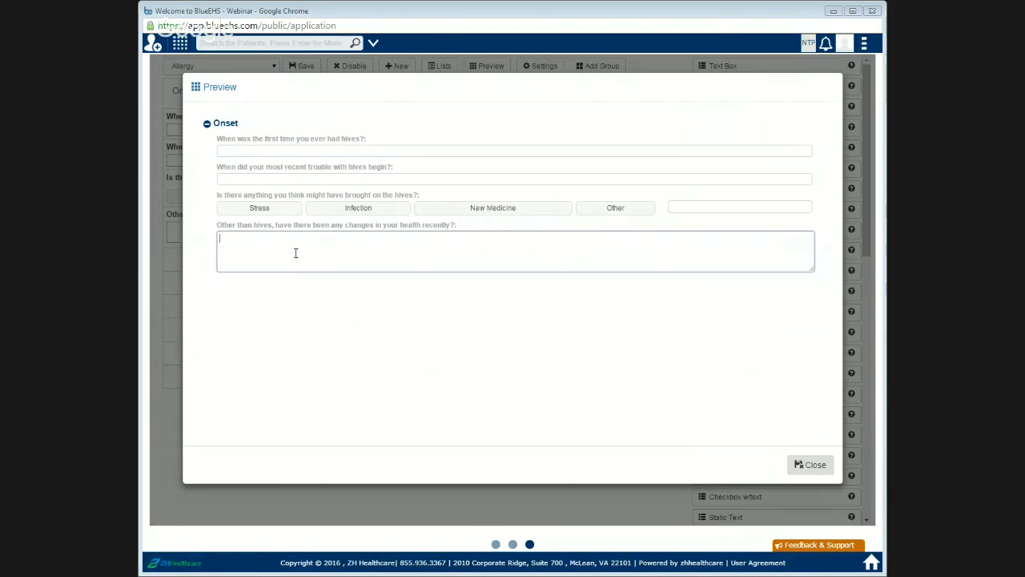
mouse_move(813, 260)
left_mouse_down()
mouse_move(828, 410)
mouse_move(789, 350)
mouse_move(708, 342)
mouse_move(703, 422)
mouse_move(828, 435)
mouse_move(677, 405)
mouse_move(677, 320)
mouse_move(680, 377)
mouse_move(678, 339)
mouse_move(662, 361)
mouse_move(657, 264)
left_mouse_up()
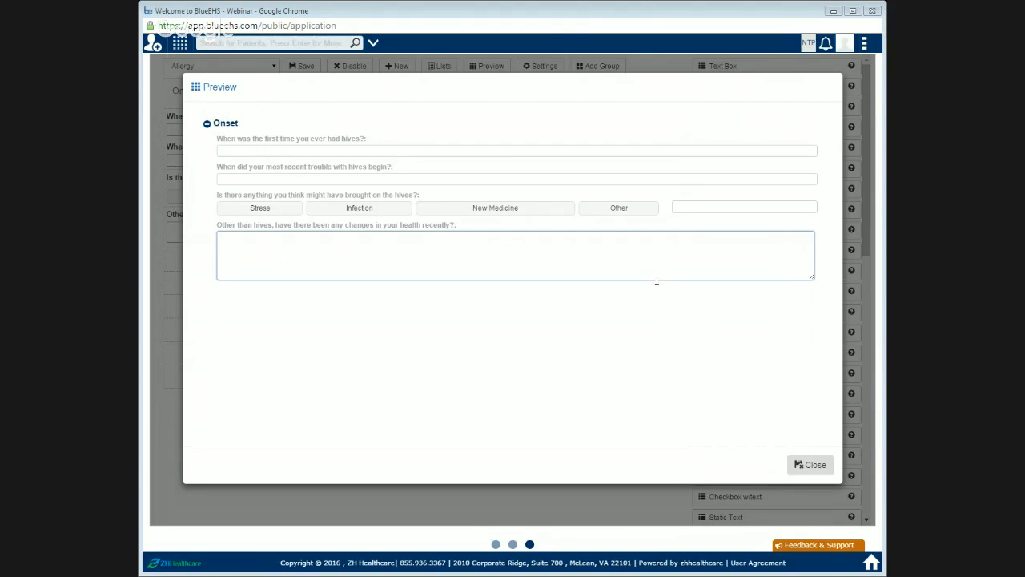
mouse_move(812, 281)
left_mouse_down()
mouse_move(813, 313)
mouse_move(812, 290)
left_mouse_up()
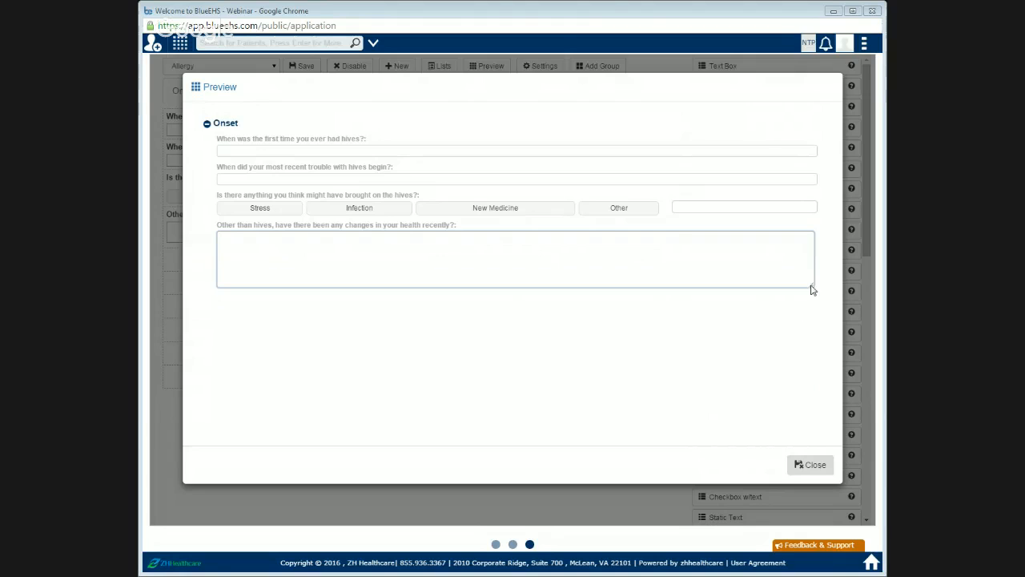
left_click(756, 179)
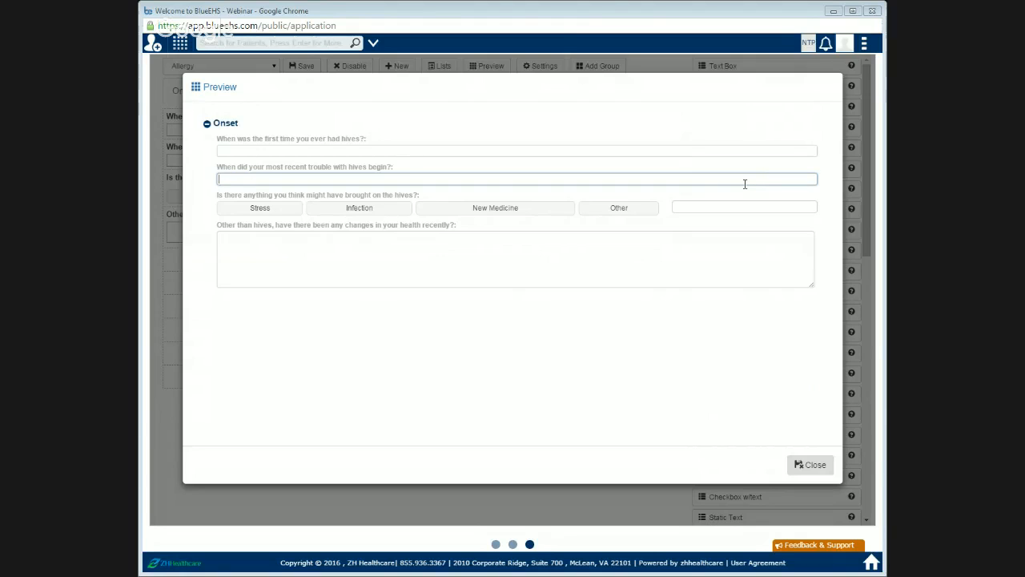
left_click(806, 469)
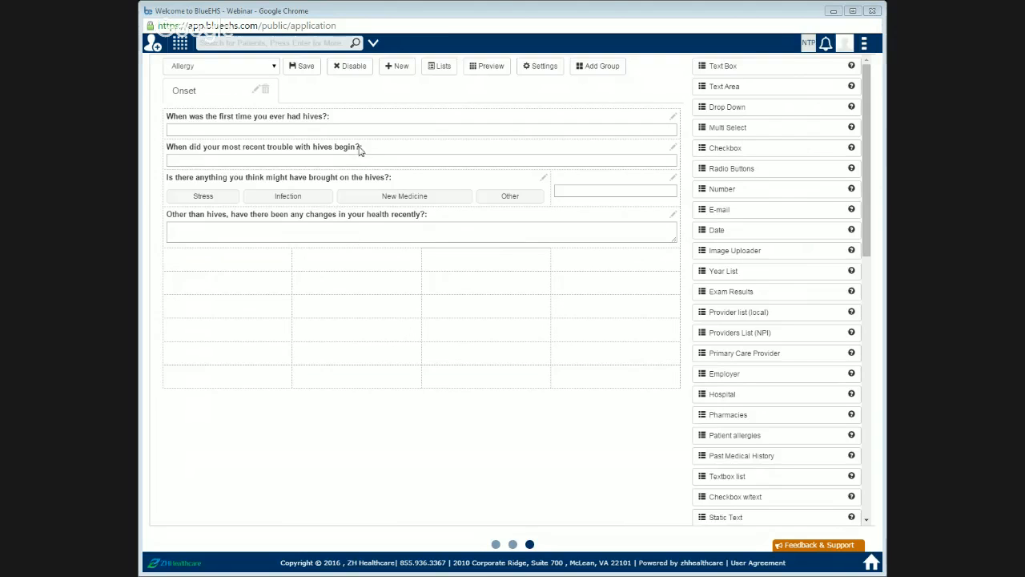
Step: Place a Toggle Button (Single Selection) field in the fifth row's first cell and open its settings
scroll(766, 373, "down", 3)
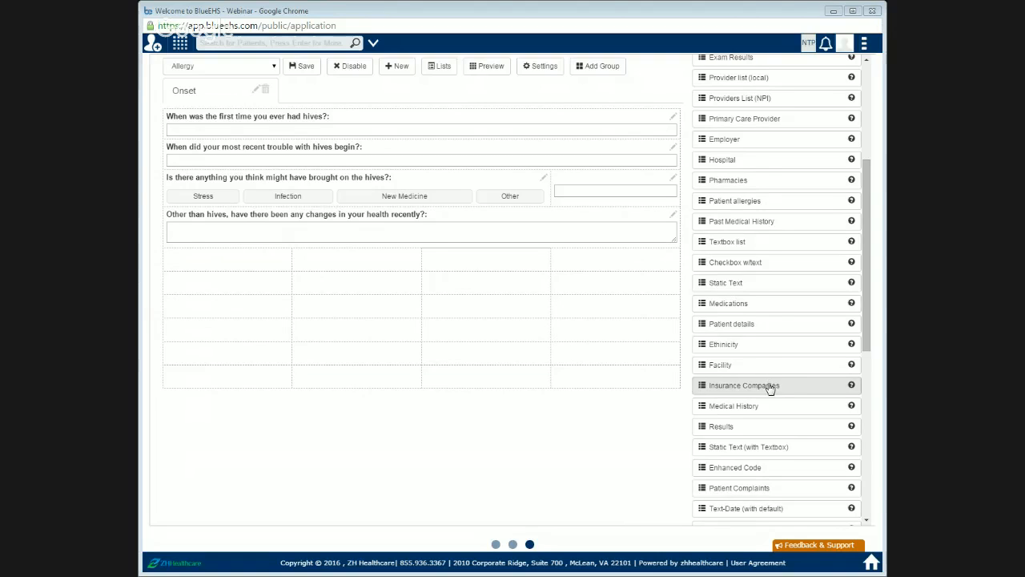
scroll(767, 388, "down", 2)
scroll(771, 392, "down", 2)
scroll(773, 432, "down", 2)
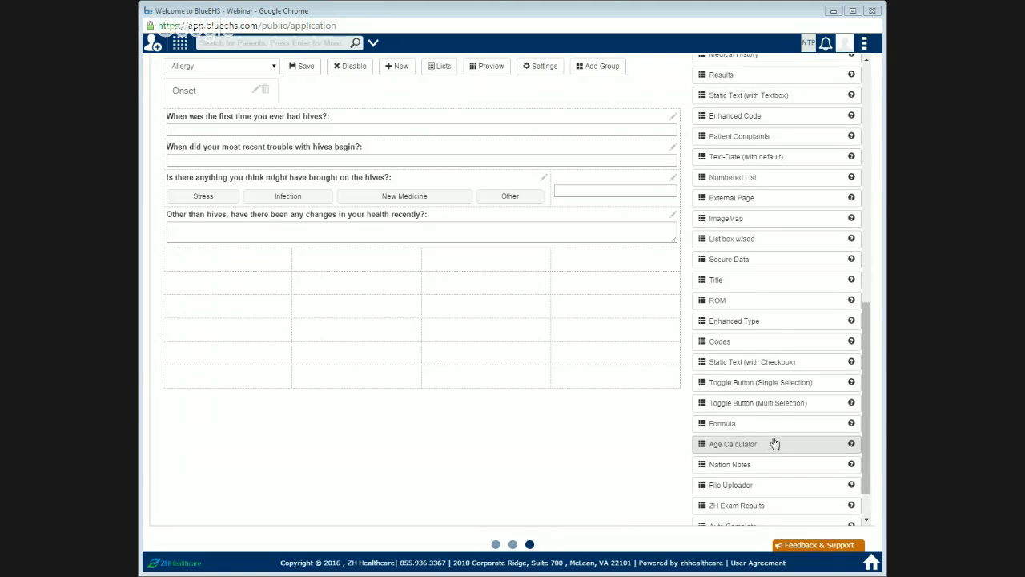
left_click_drag(773, 390, 261, 280)
left_click(285, 257)
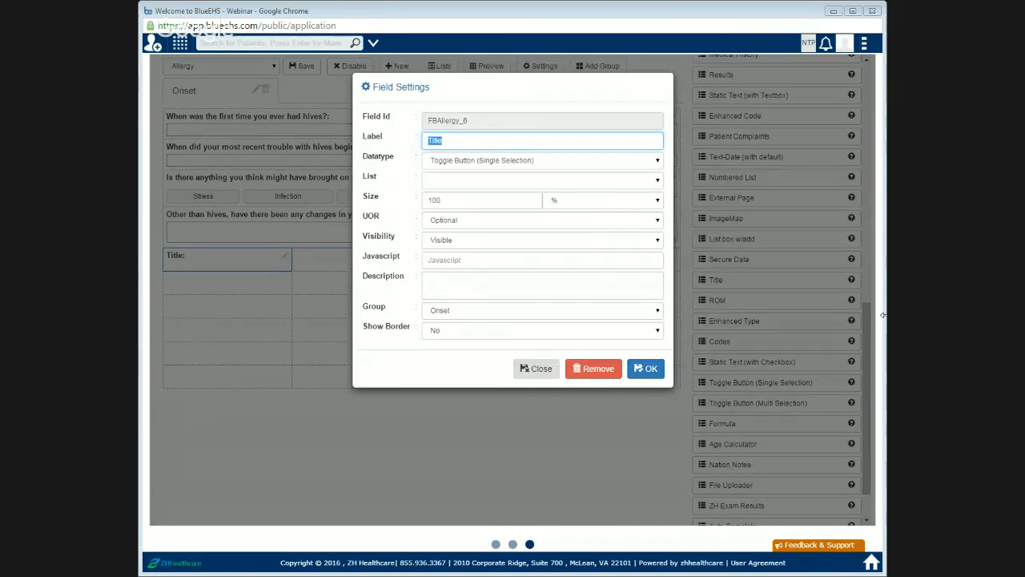
type("Do any")
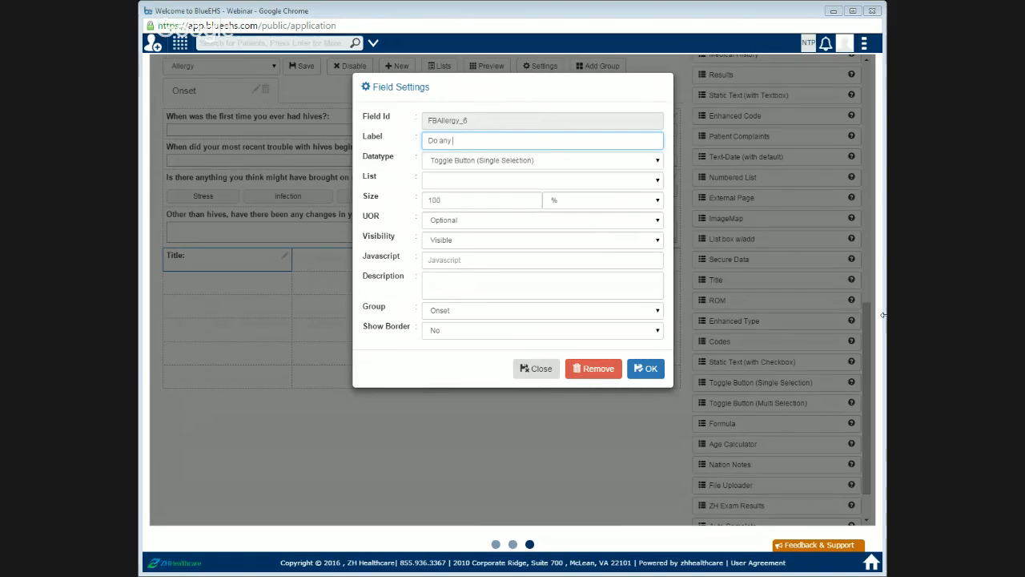
type(" of the following bother you?")
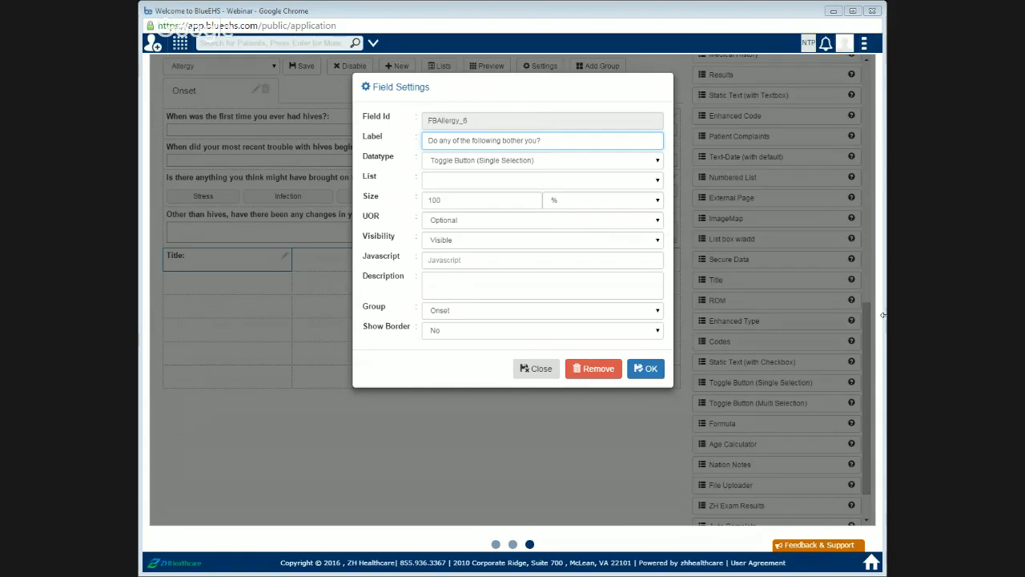
left_click(524, 187)
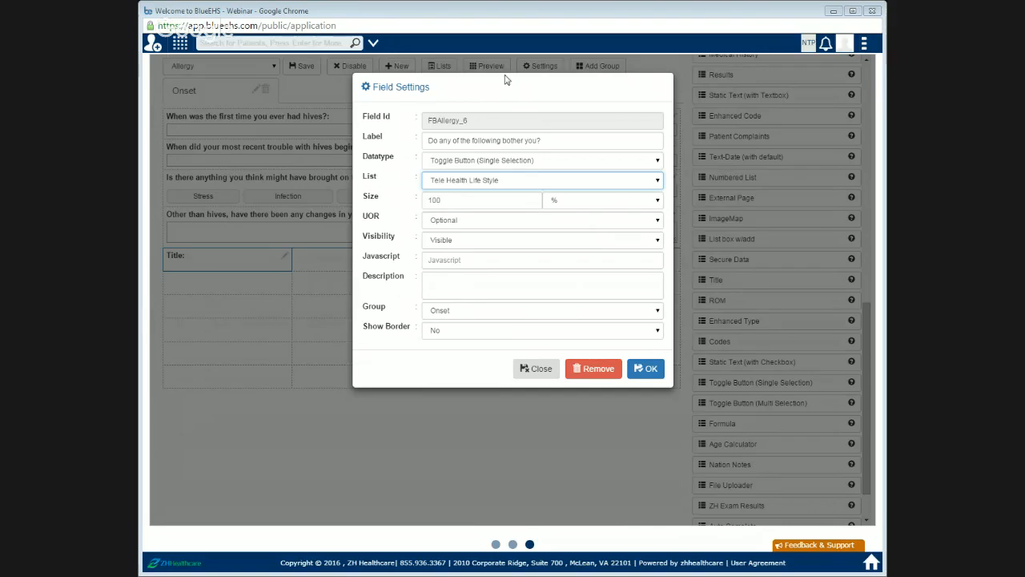
left_click(548, 374)
Step: Create a new list named Teeth with list ID 13 and add a Teeth option to it
left_click(438, 69)
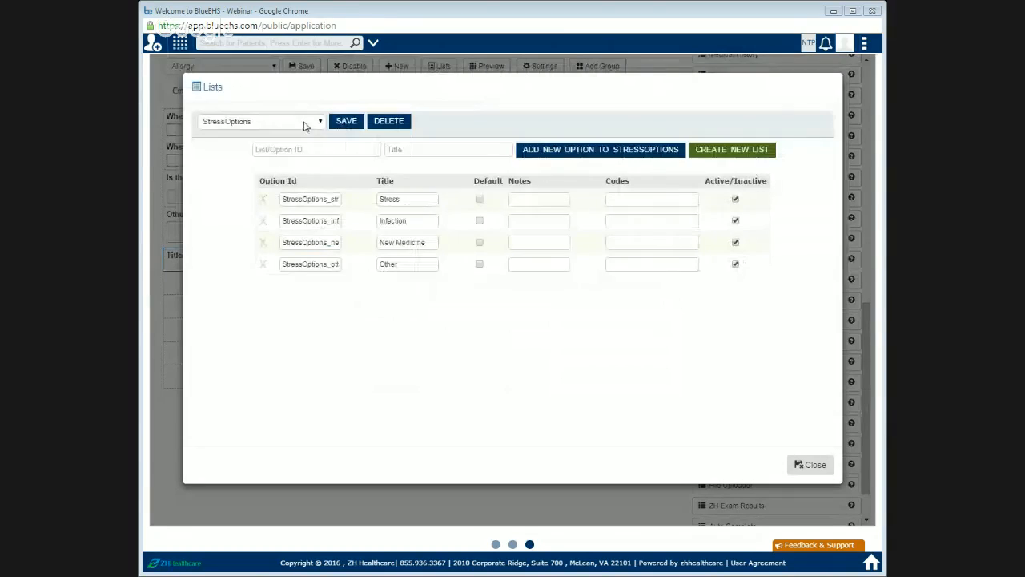
left_click(351, 151)
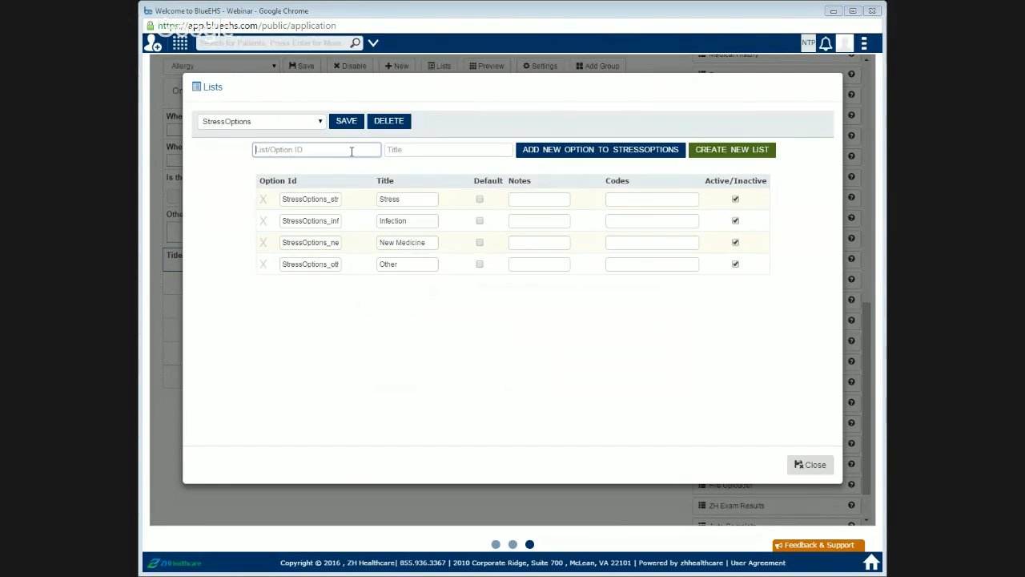
type("13")
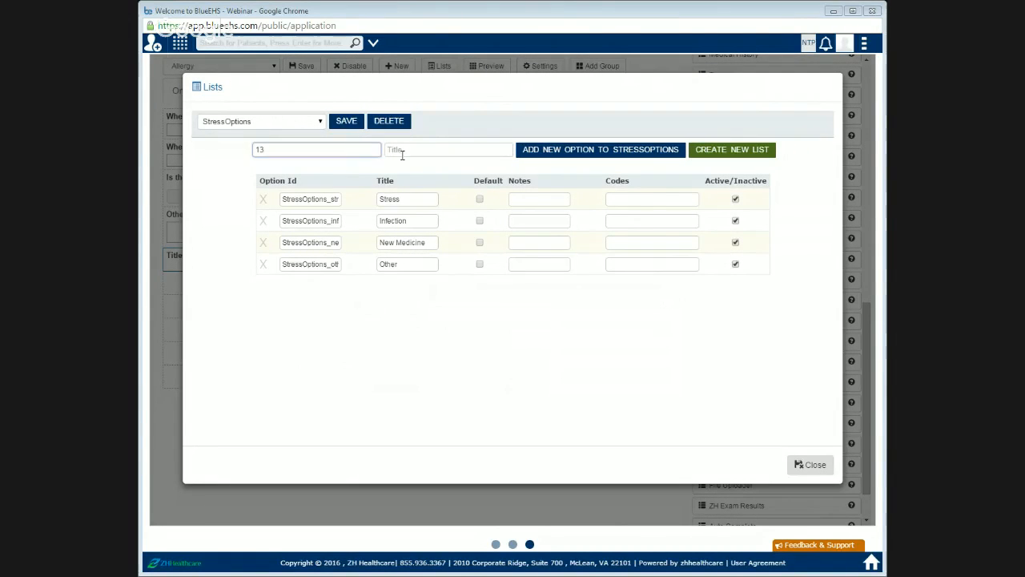
left_click(401, 153)
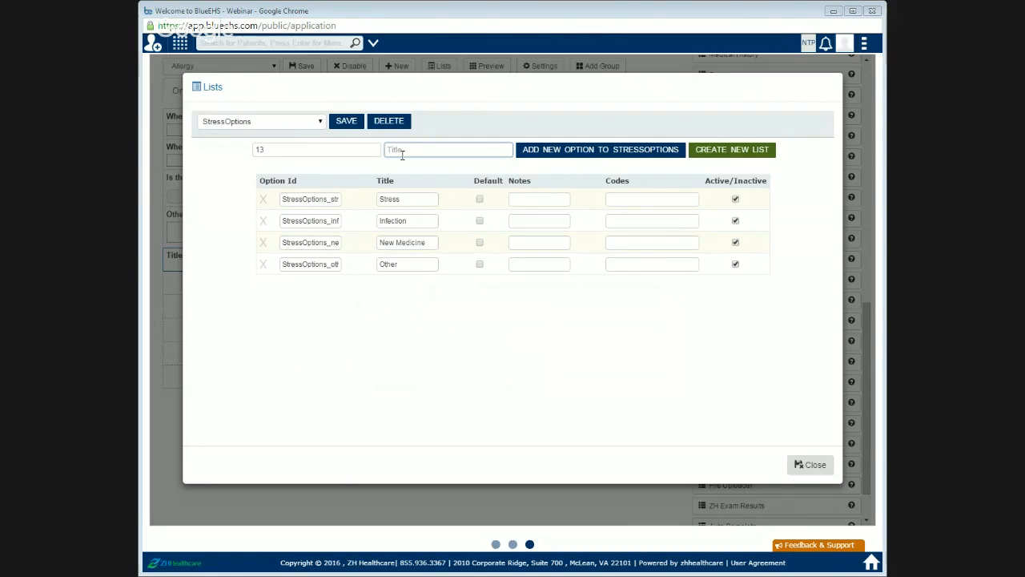
type("Teeth")
left_click(753, 153)
left_click(449, 152)
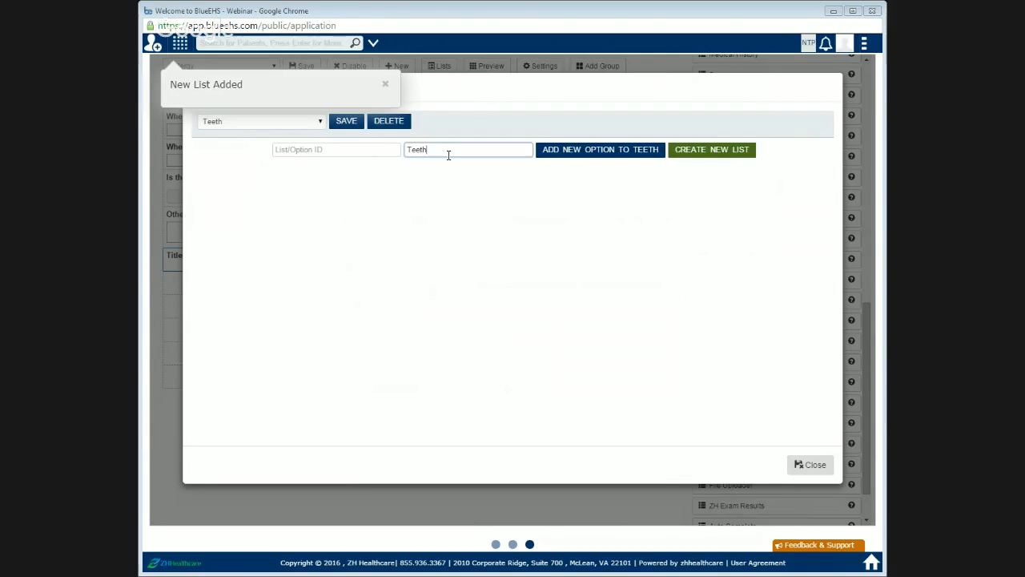
key("Return")
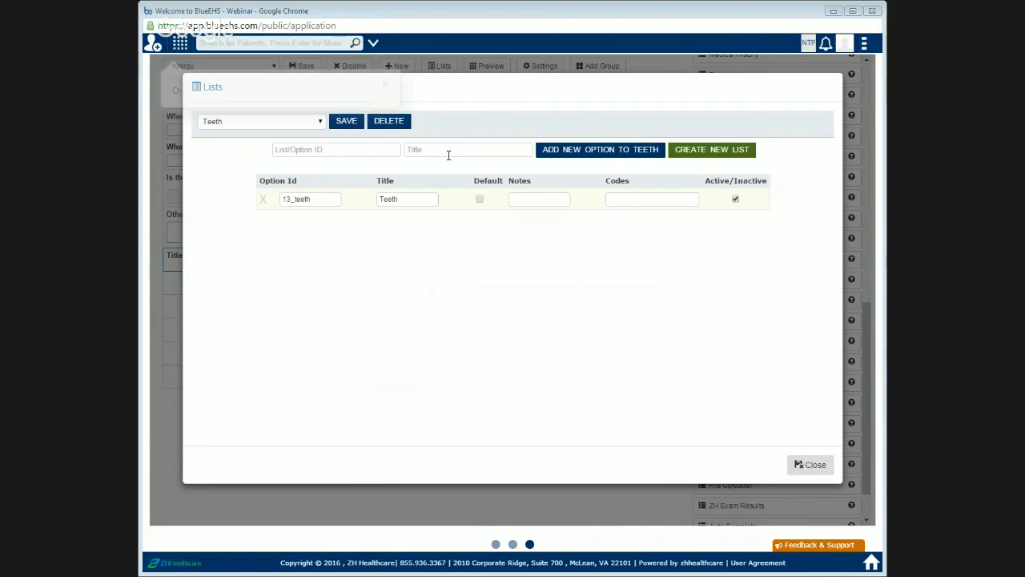
Step: Add a Sinuses option to the Teeth list, save the list and close the lists dialog
left_click(448, 155)
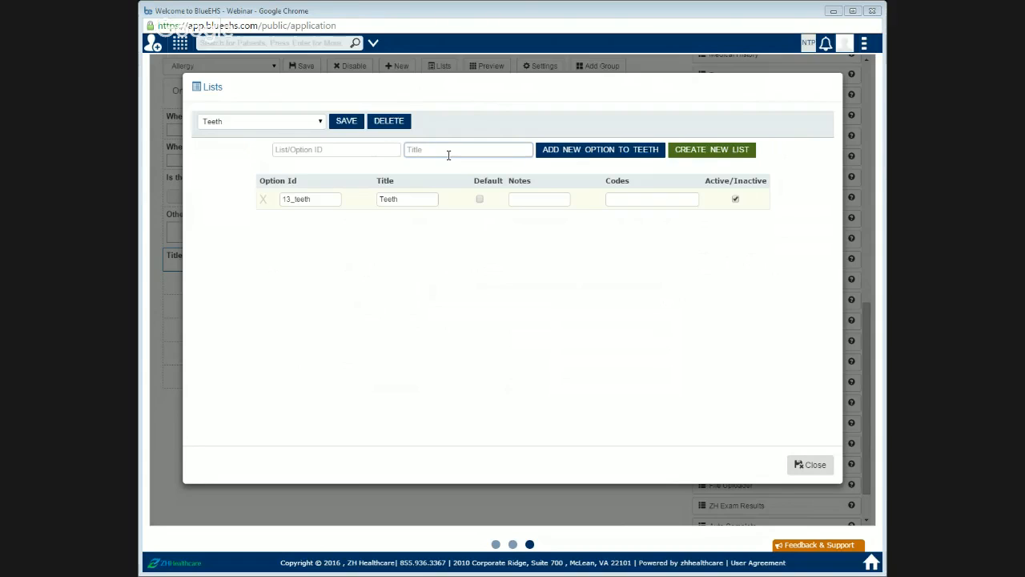
type("Sinuses")
left_click(541, 162)
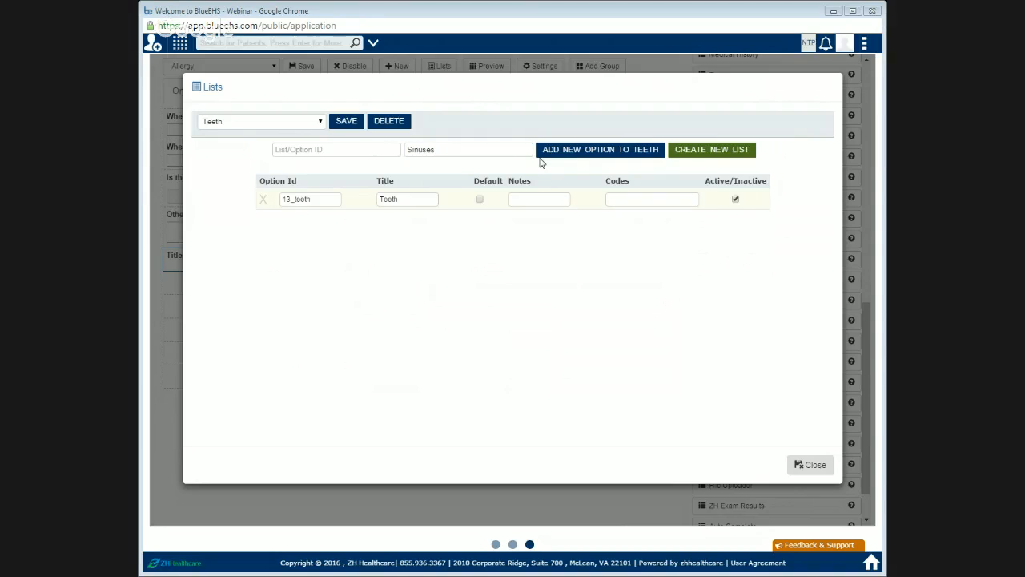
left_click(542, 162)
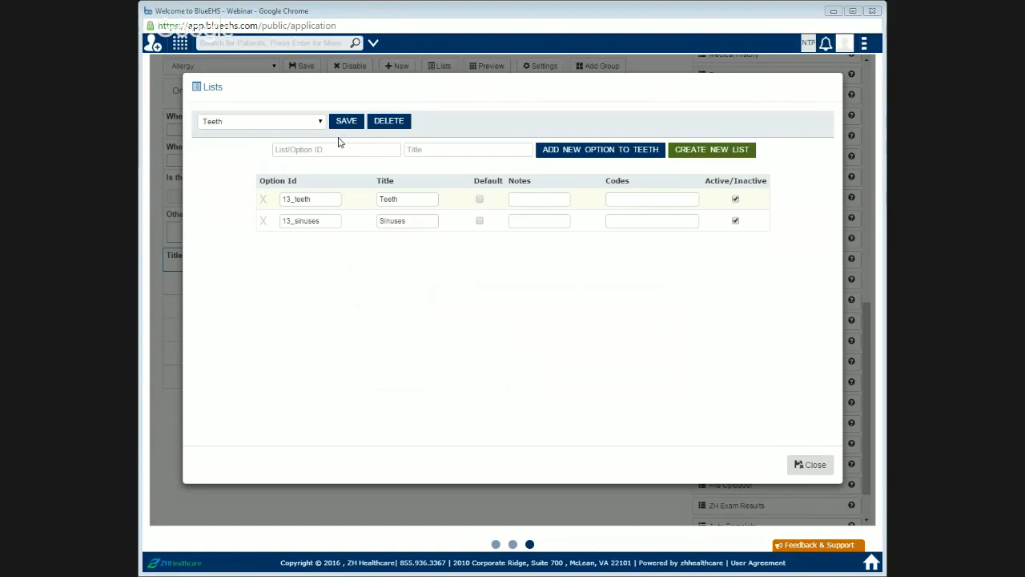
left_click(342, 124)
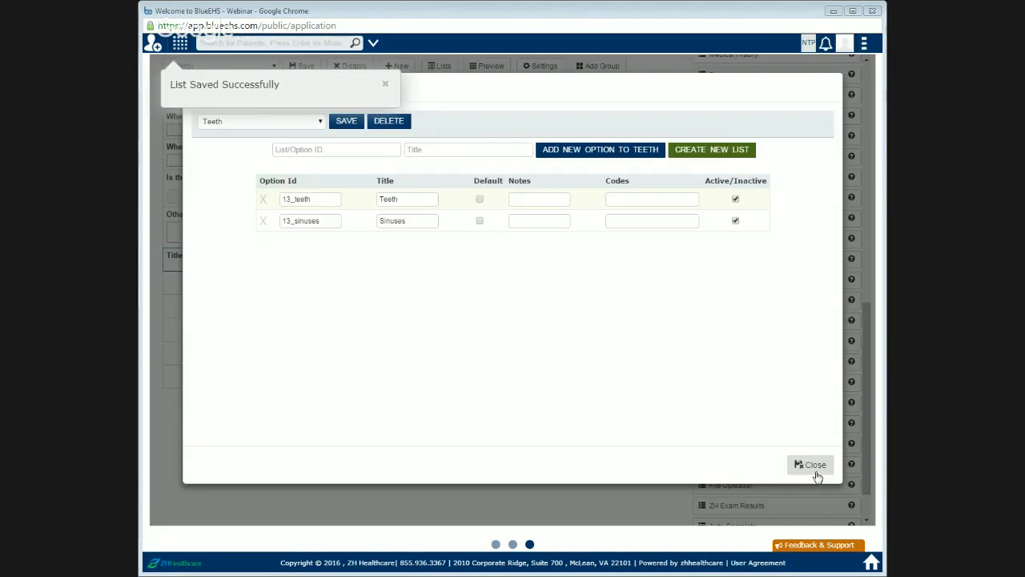
left_click(810, 465)
Step: Label the fifth-row toggle field 'Do any of the following bother you?' and assign it the Teeth list
left_click(284, 256)
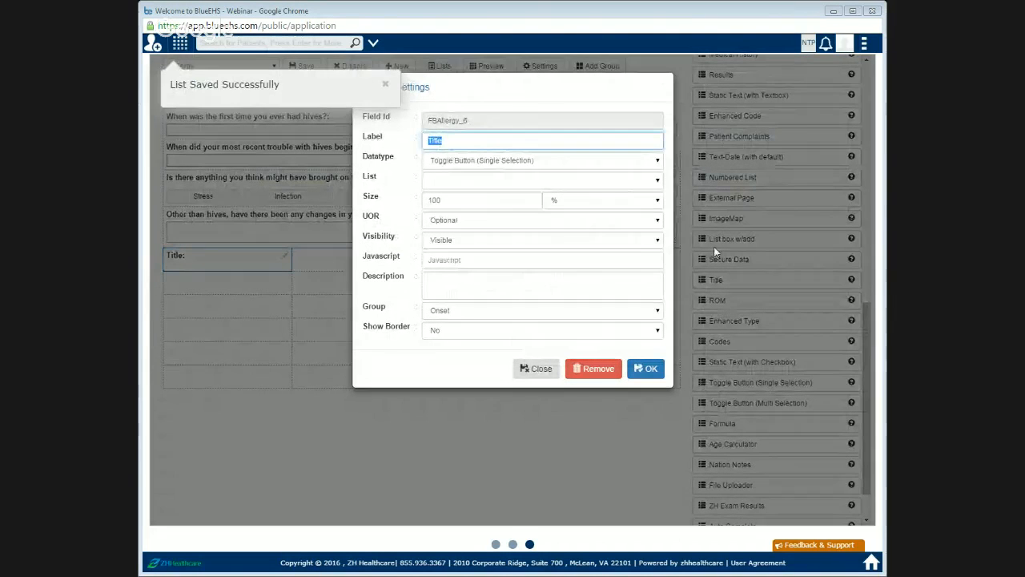
type("Do ")
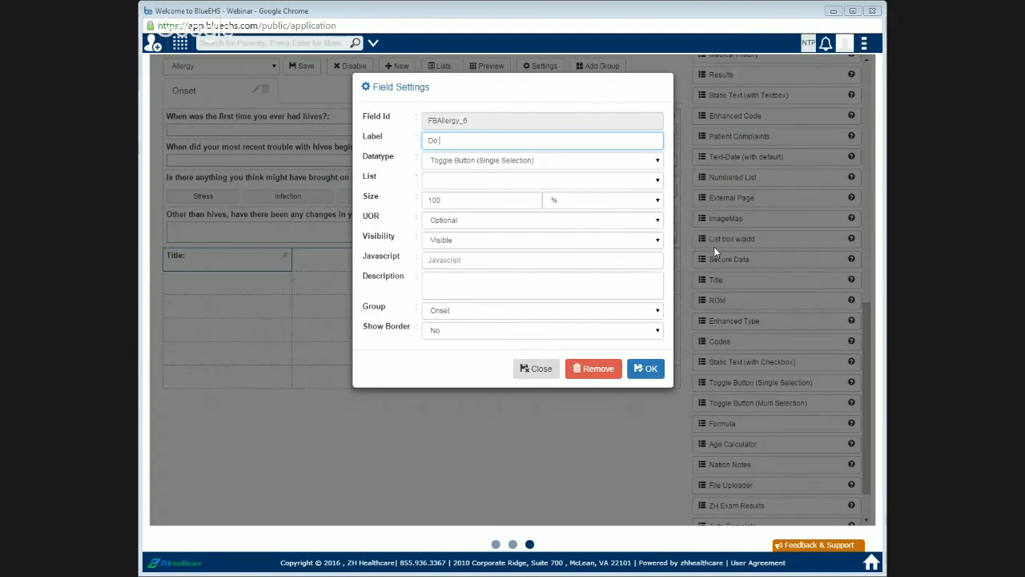
type("any of the following bother you?")
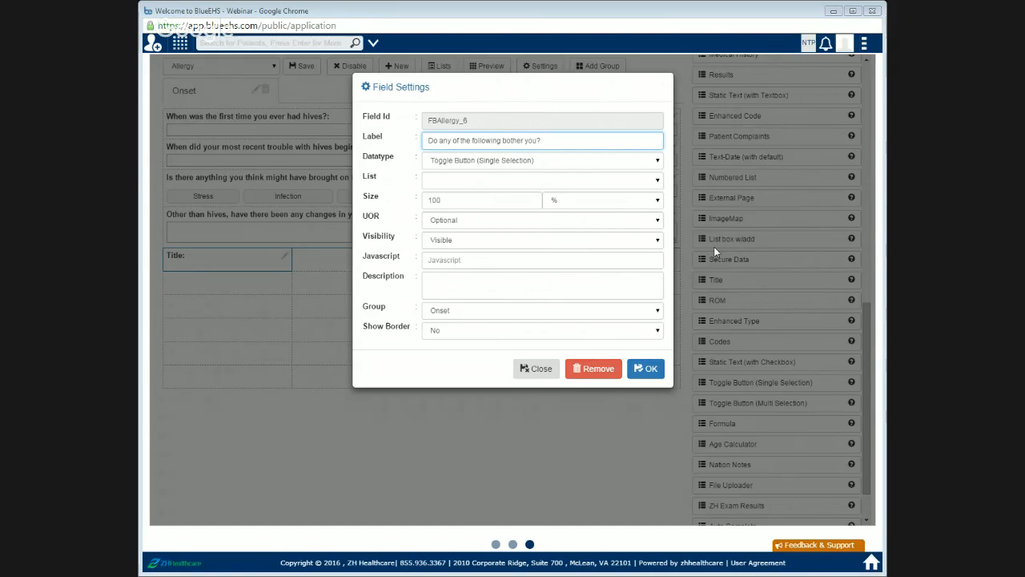
left_click(534, 184)
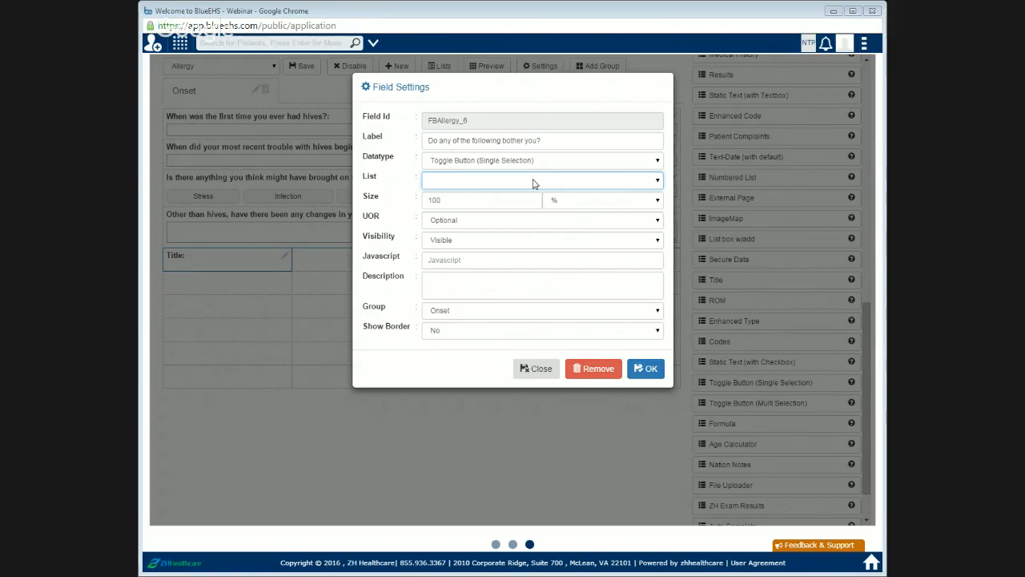
key("t")
left_click(648, 369)
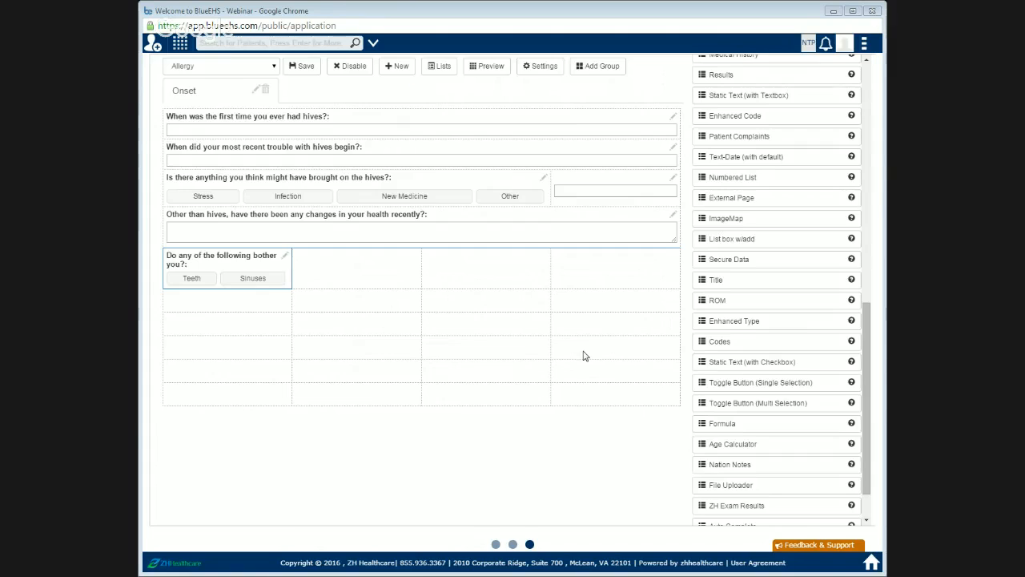
Step: Merge the first two cells of the fifth row so the toggle field spans both
left_click(522, 69)
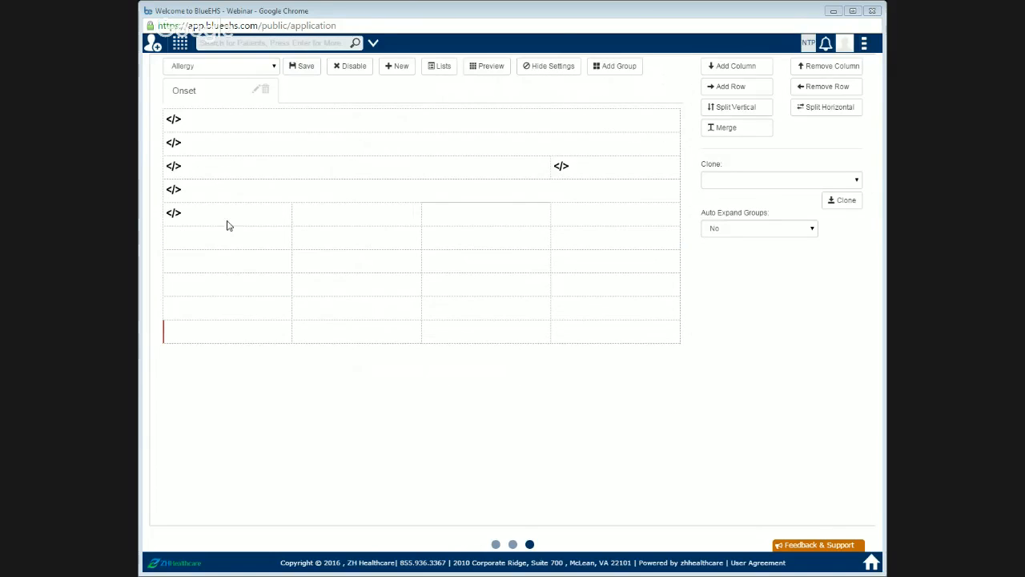
left_click_drag(227, 225, 346, 220)
left_click(737, 128)
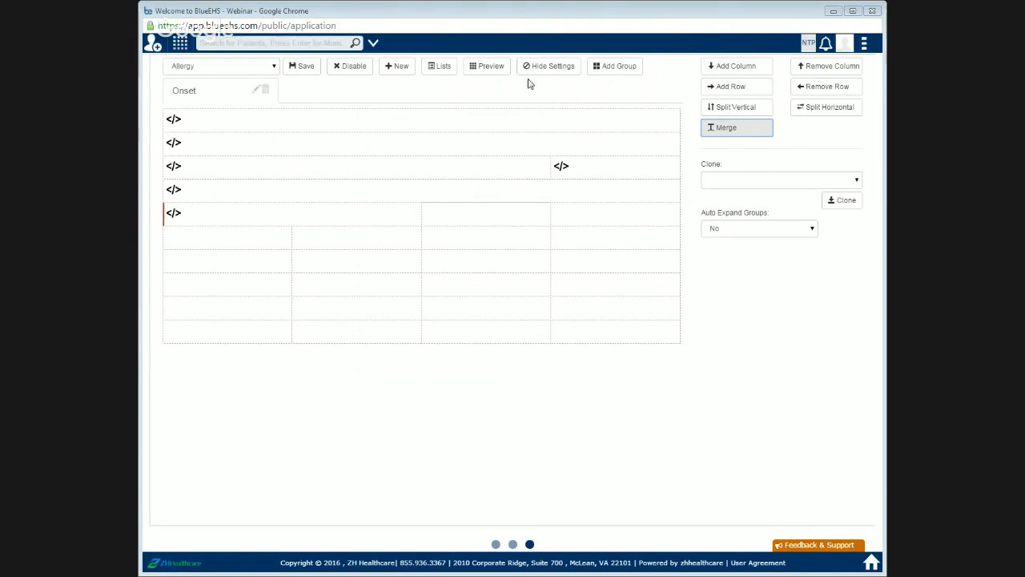
left_click(550, 71)
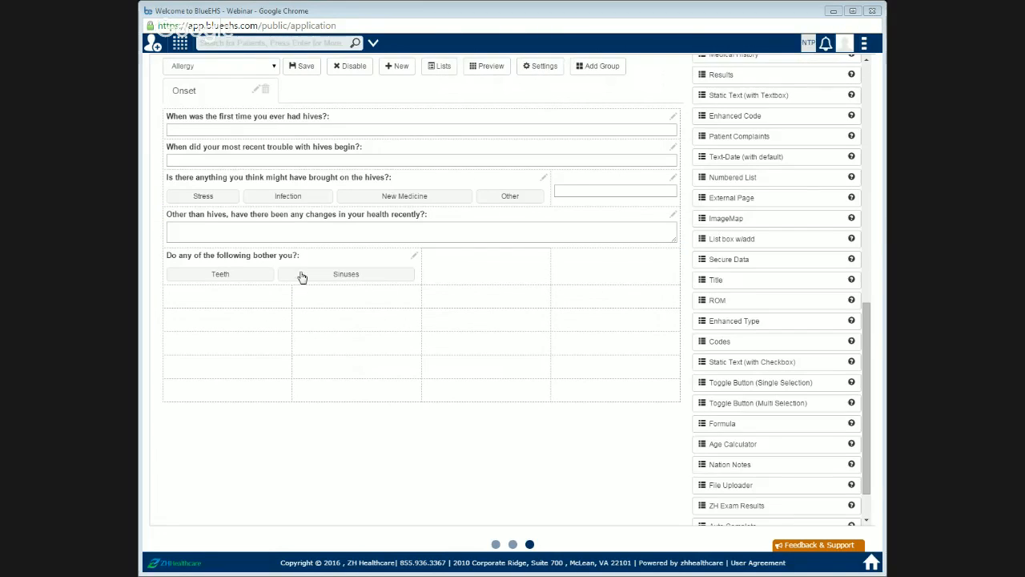
Step: Preview the form and compare it with the Onset section of the questionnaire PDF
left_click(492, 68)
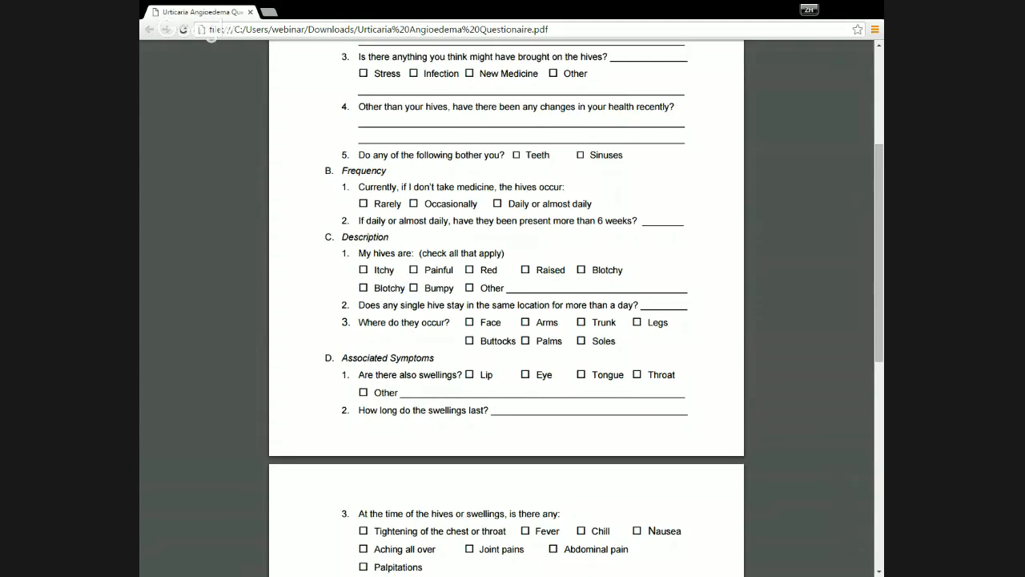
scroll(349, 225, "up", 3)
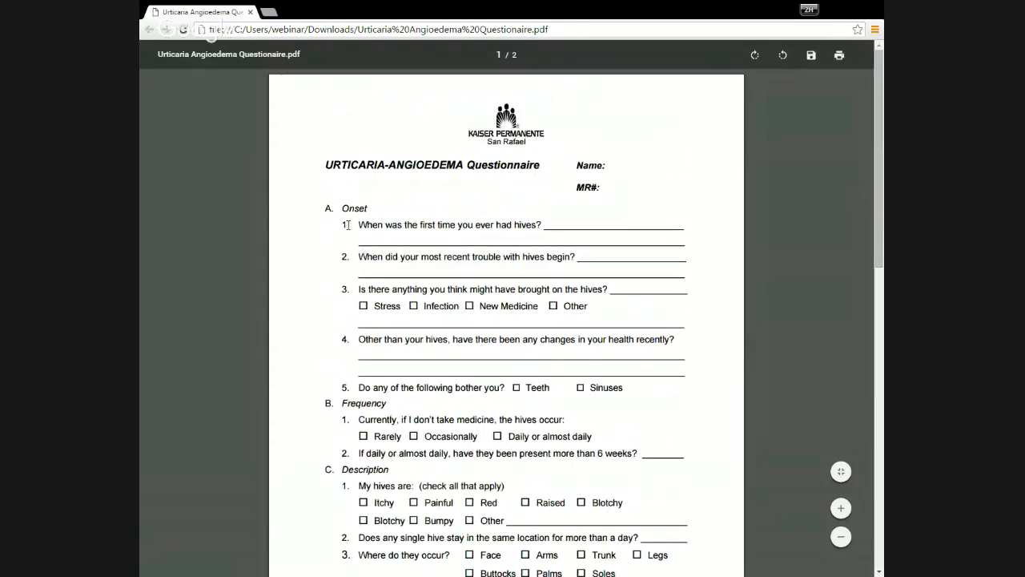
left_click_drag(328, 210, 625, 398)
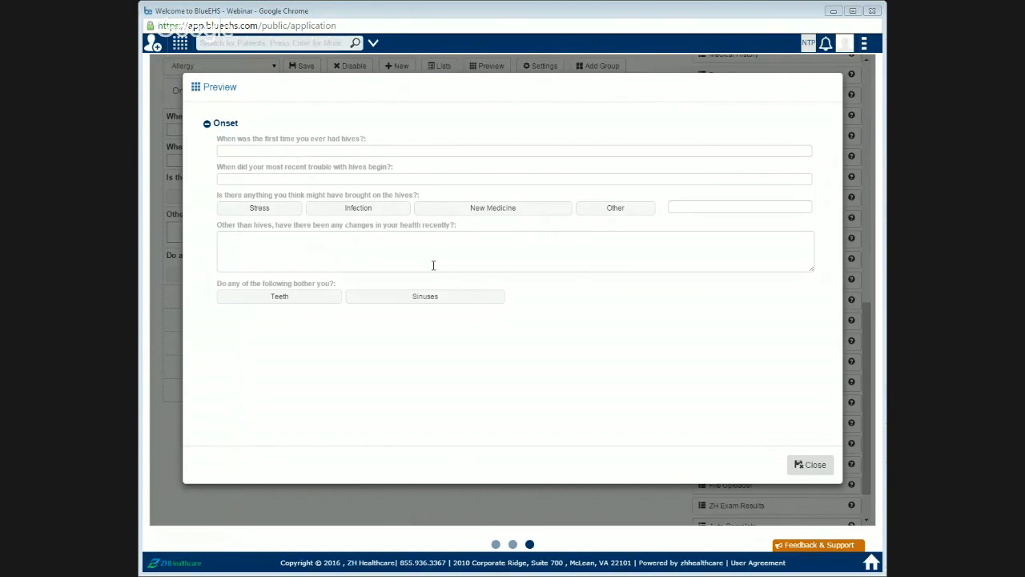
left_click(827, 470)
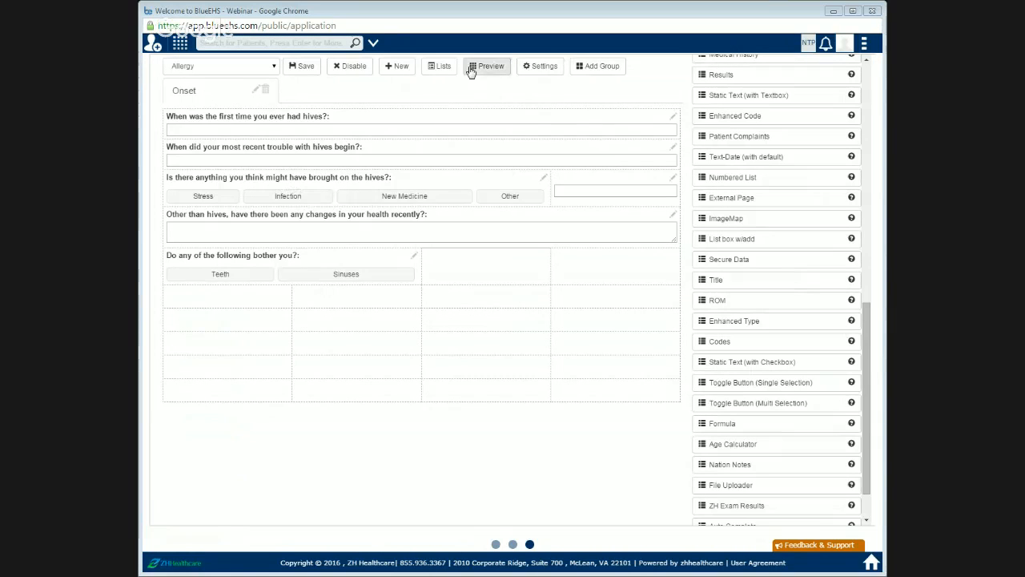
Step: Remove the extra empty rows at the bottom of the Onset group, keeping one
left_click(533, 71)
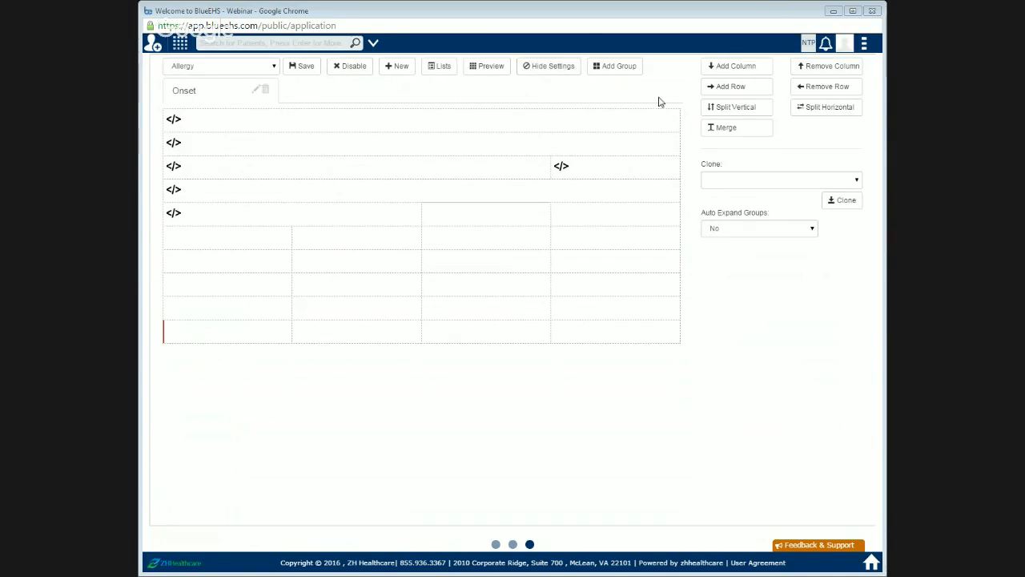
left_click(207, 242)
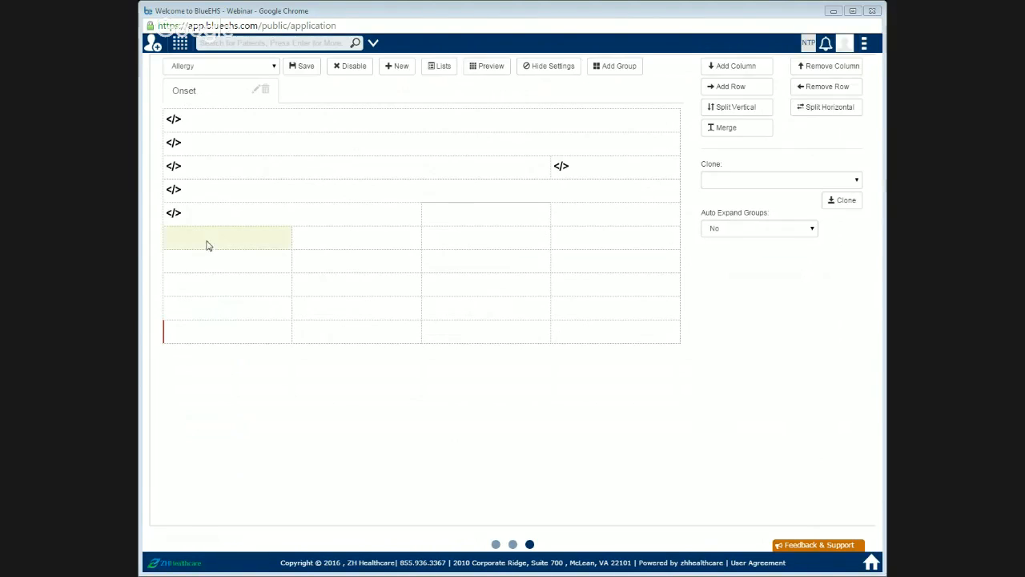
left_click(259, 246)
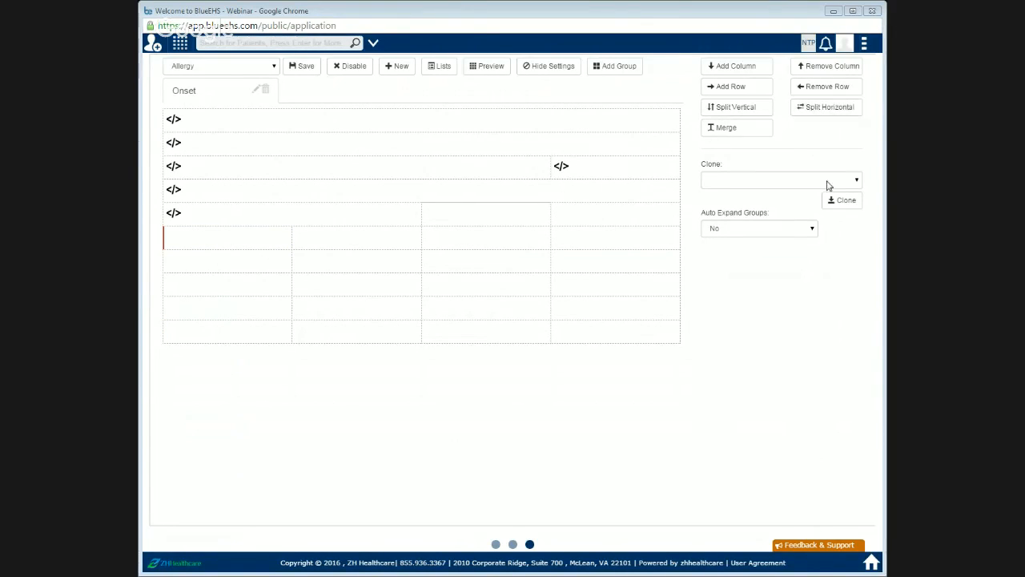
left_click(278, 324)
left_click(847, 87)
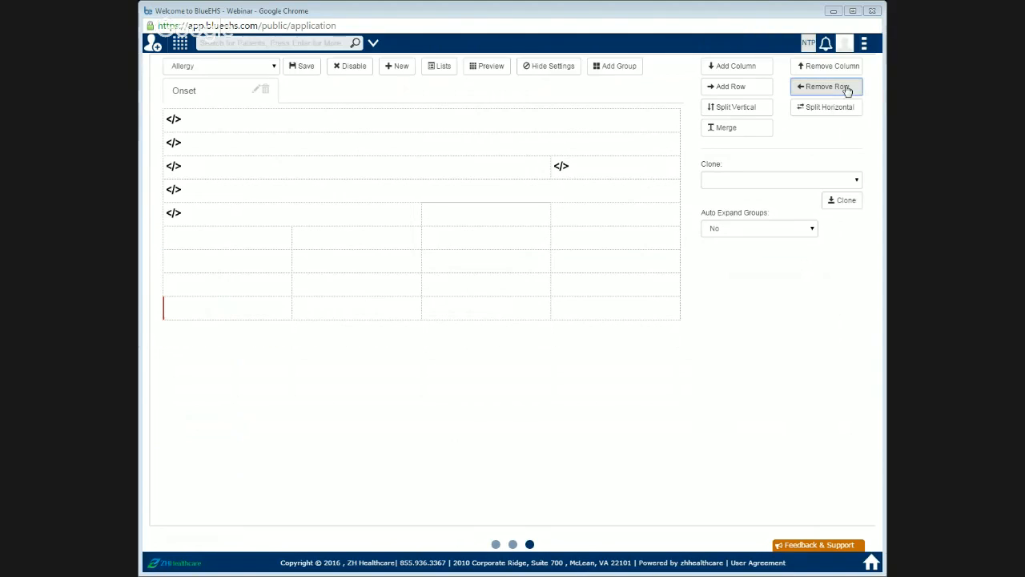
left_click(848, 89)
left_click(847, 90)
left_click(847, 90)
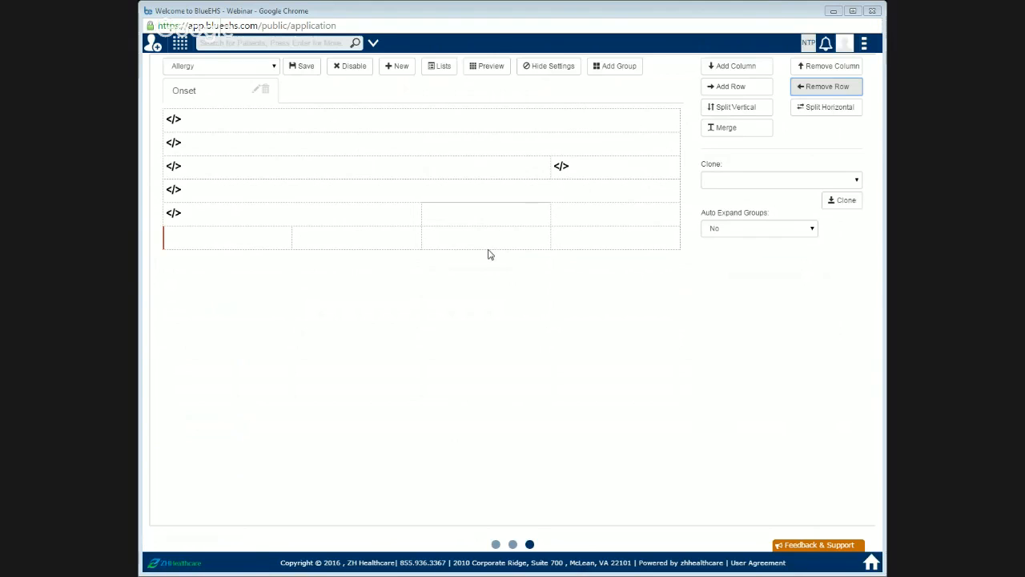
left_click(572, 69)
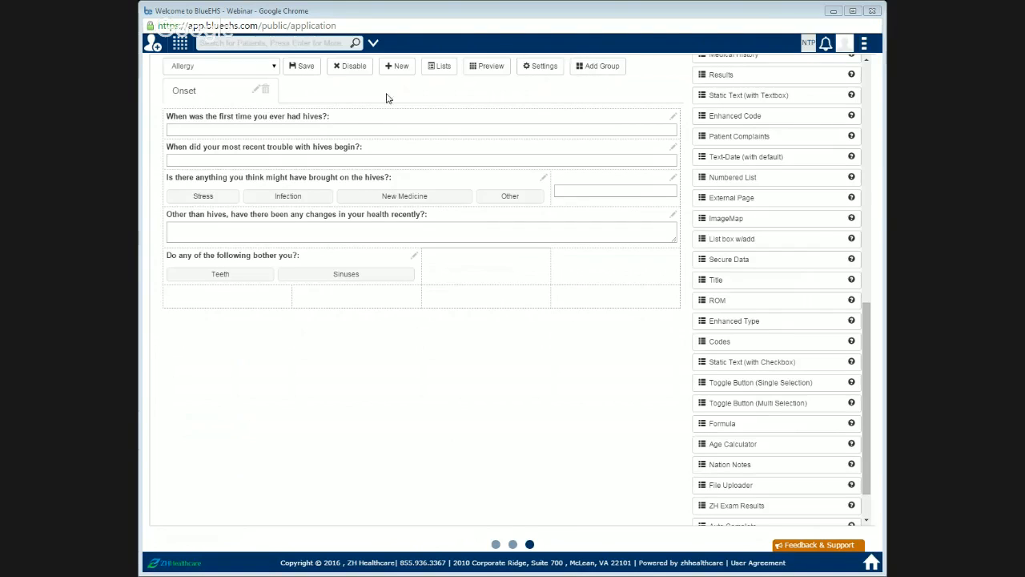
Step: Add a new group to the form and name it Frequency
left_click(587, 71)
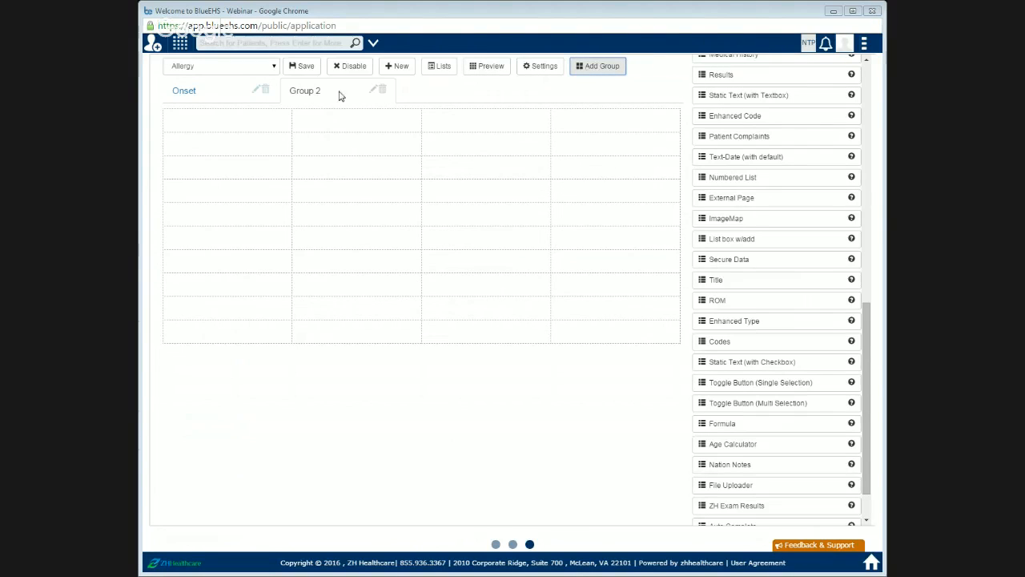
left_click(372, 89)
left_click(409, 121)
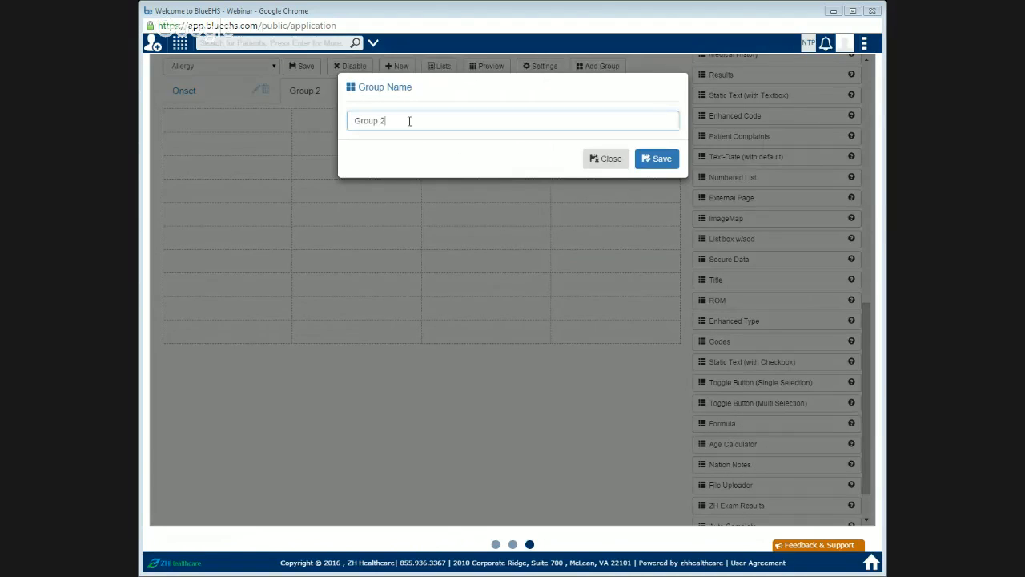
triple_click(409, 121)
type("F")
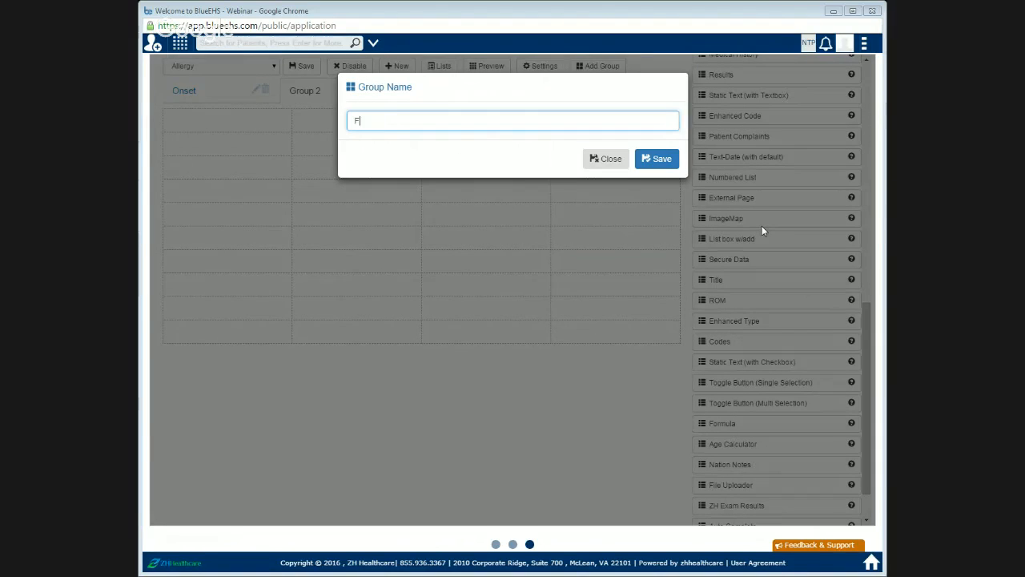
type("requency")
left_click(662, 162)
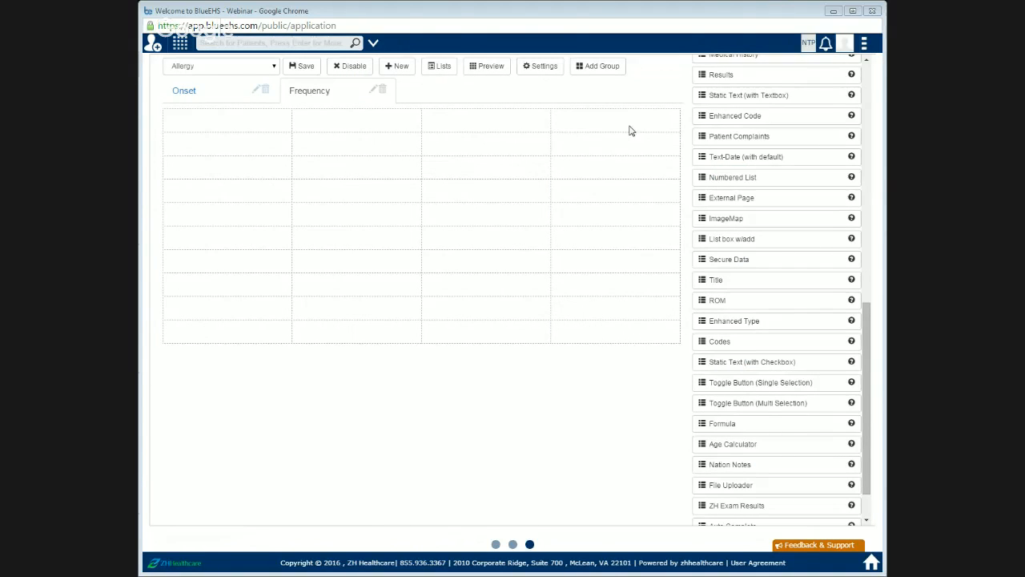
Step: Place a Toggle Button (Single Selection) field in the Frequency group's first cell and open its settings
scroll(736, 343, "down", 1)
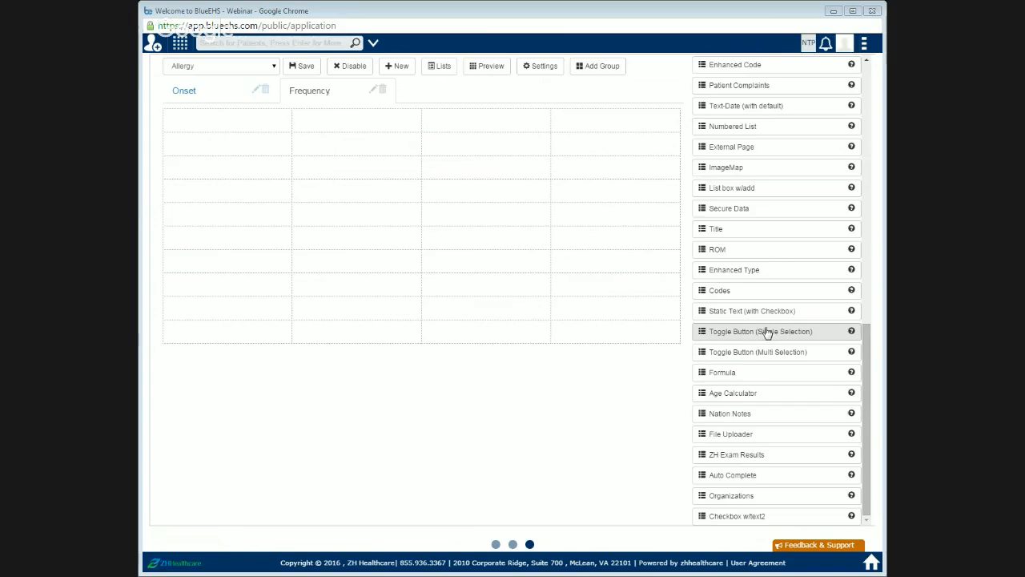
left_click_drag(769, 331, 247, 121)
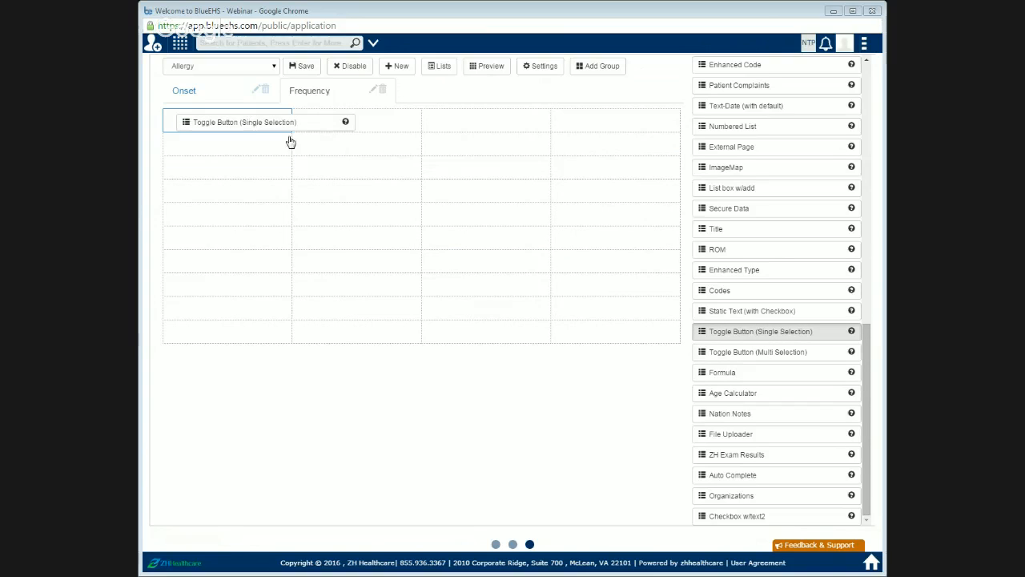
left_click(286, 117)
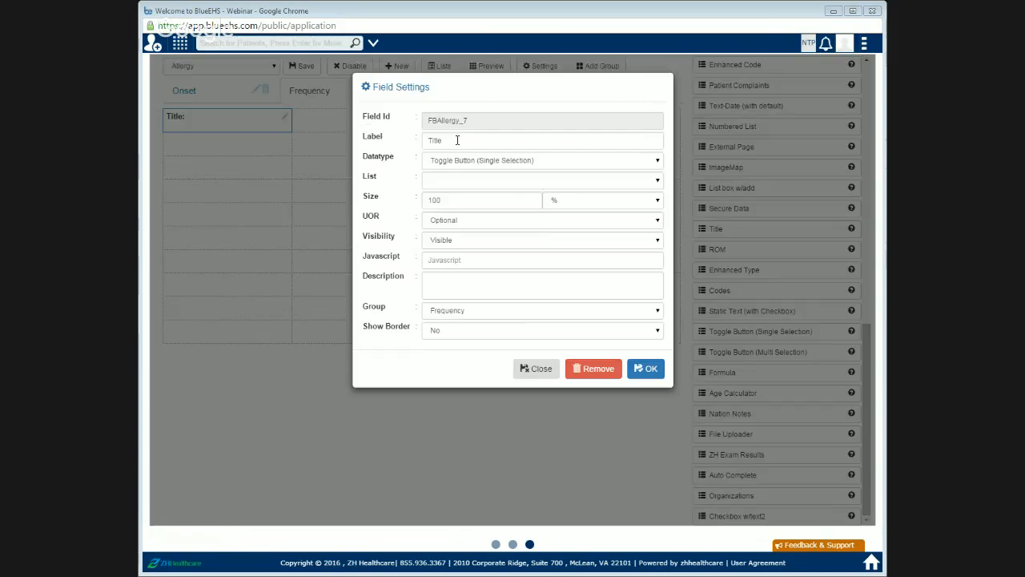
Step: Set the Toggle Button field's label to "Currently, if don't take medicine, the hives occur:" and confirm
type("C")
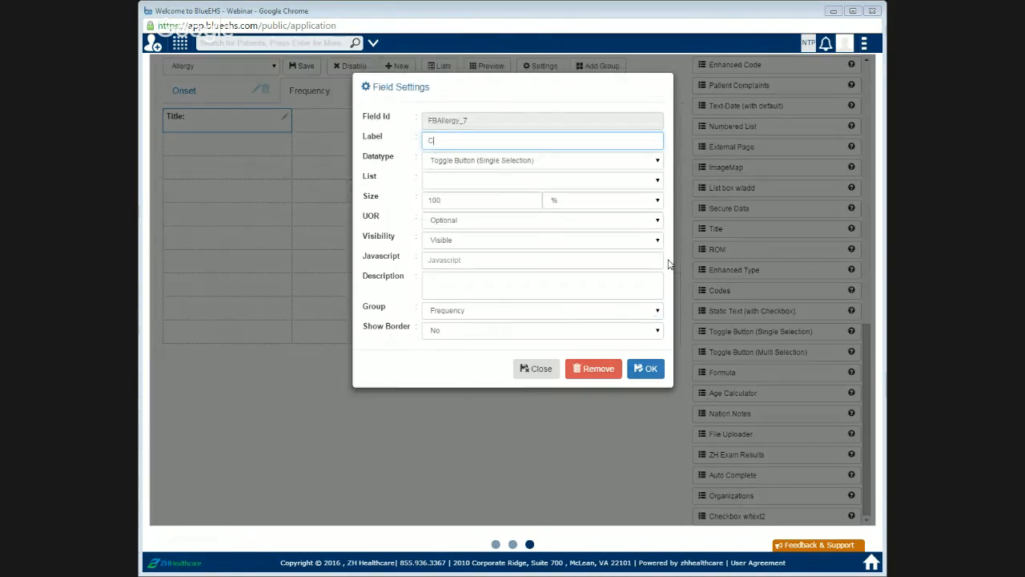
type("urrently, If")
type(" dont take")
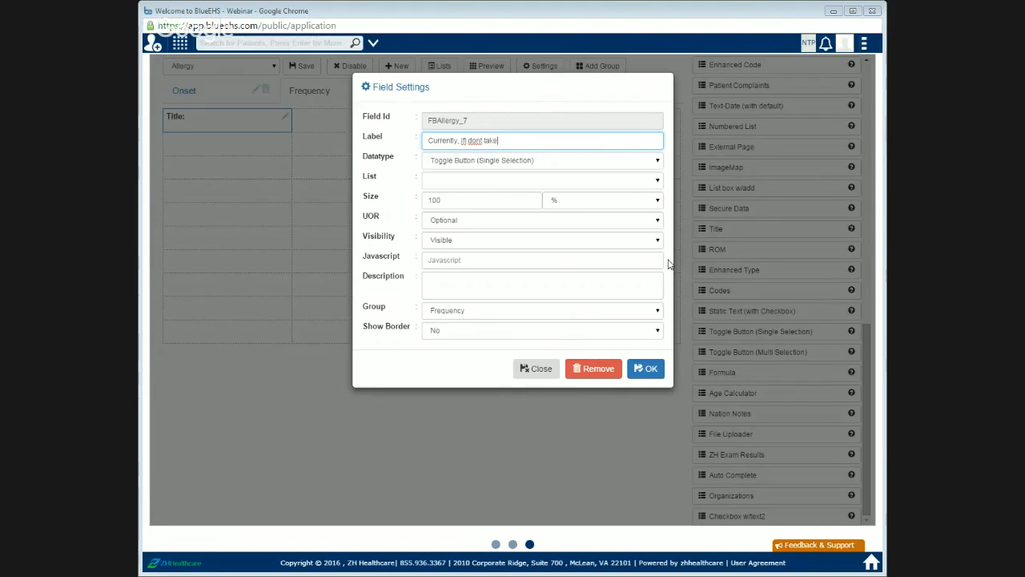
type(" medicine, the hives occur:")
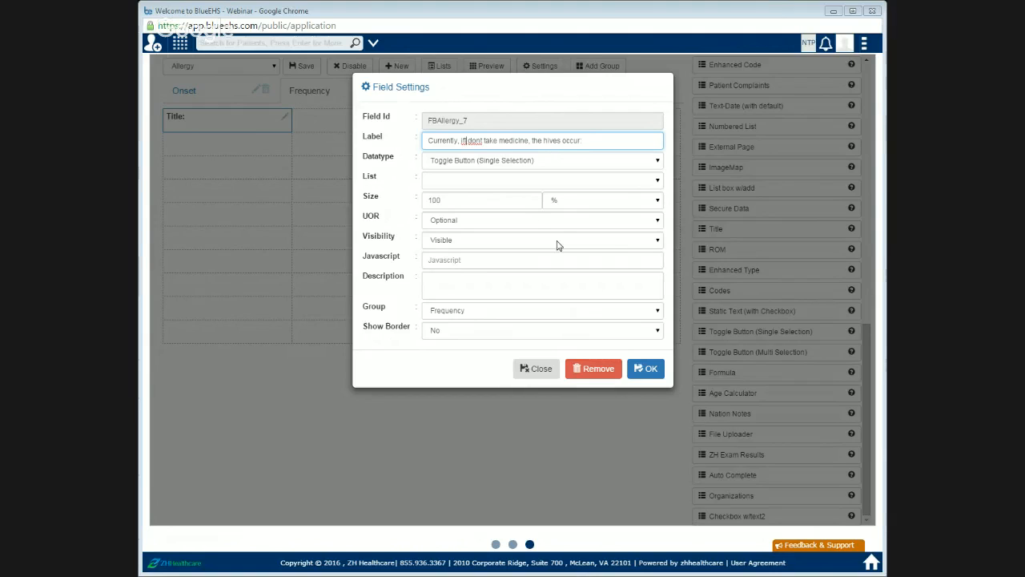
key("BackSpace")
key("Right")
key("Right")
key("Right")
key("Right")
type("'")
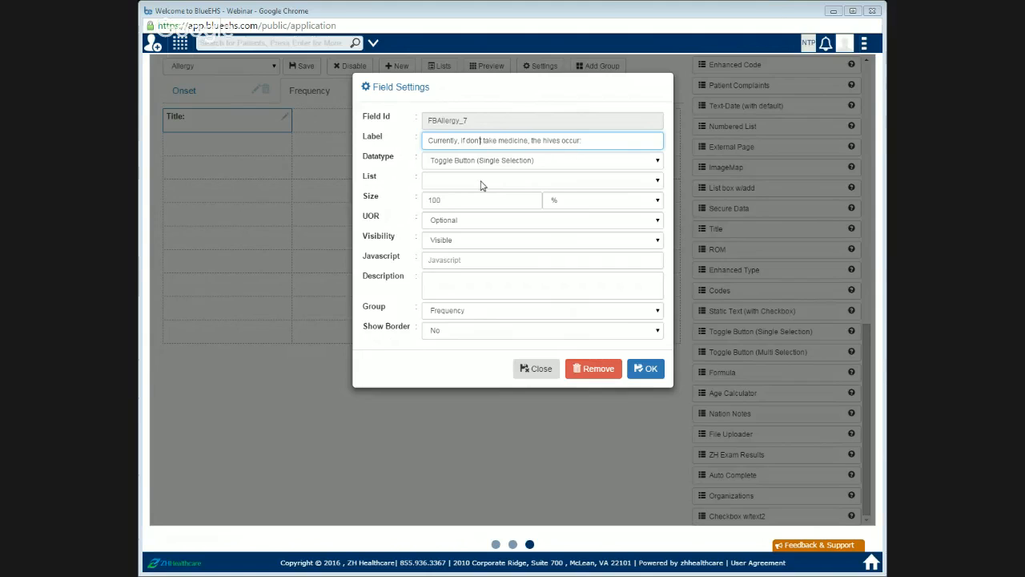
left_click(650, 369)
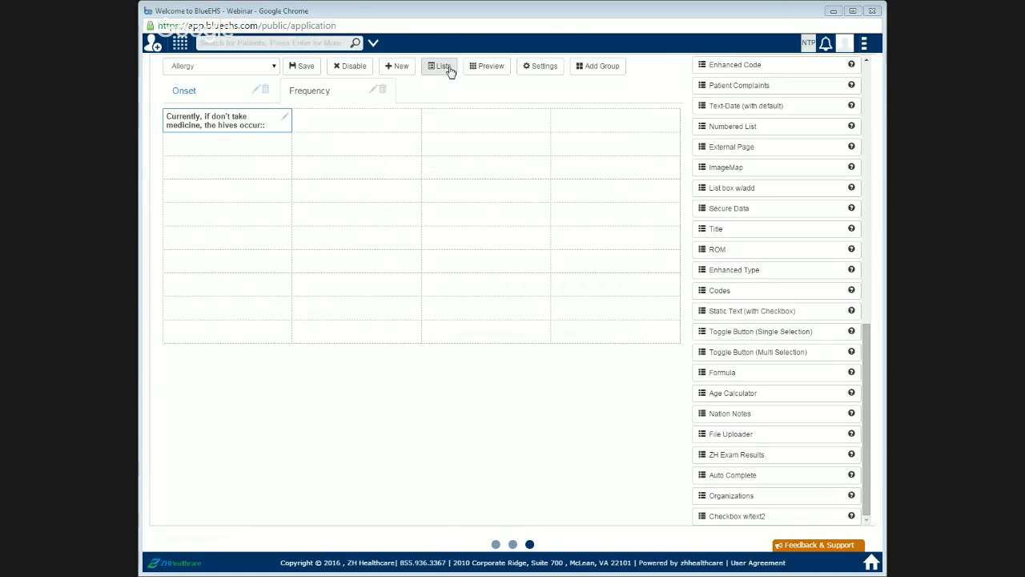
Step: Create a new option list with ID 12 and title "Occurence"
left_click(447, 68)
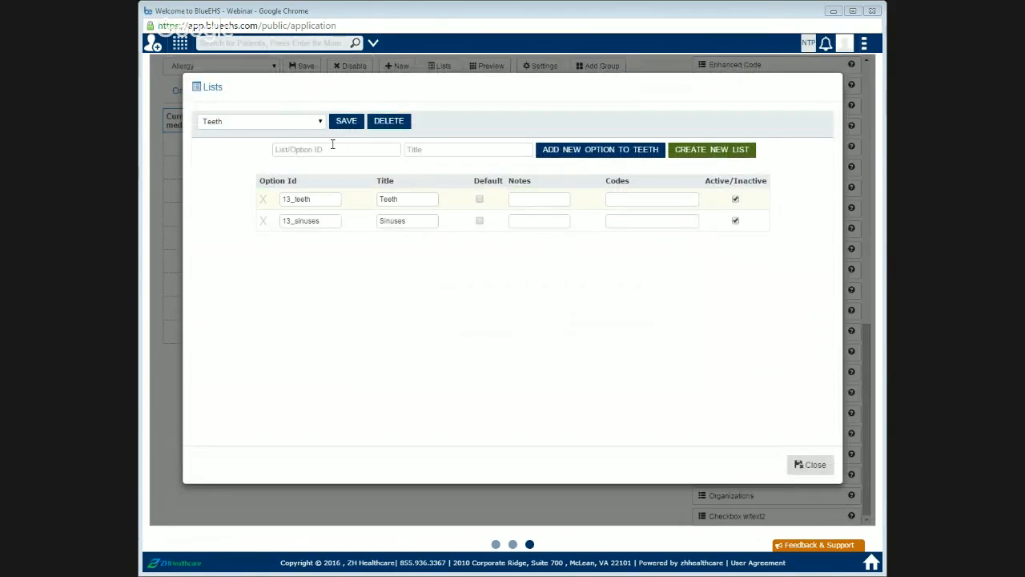
left_click(333, 148)
type("12")
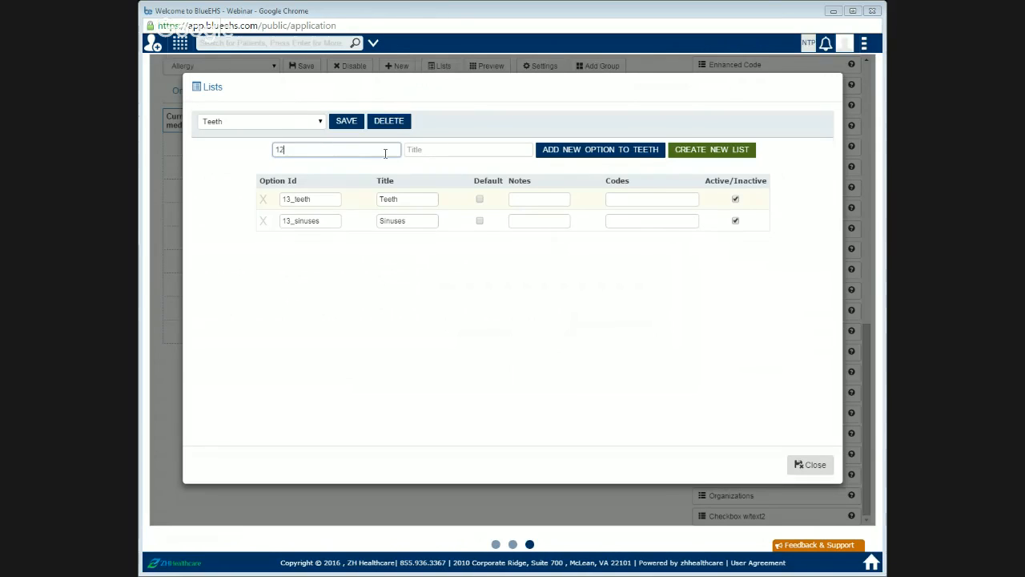
left_click(419, 149)
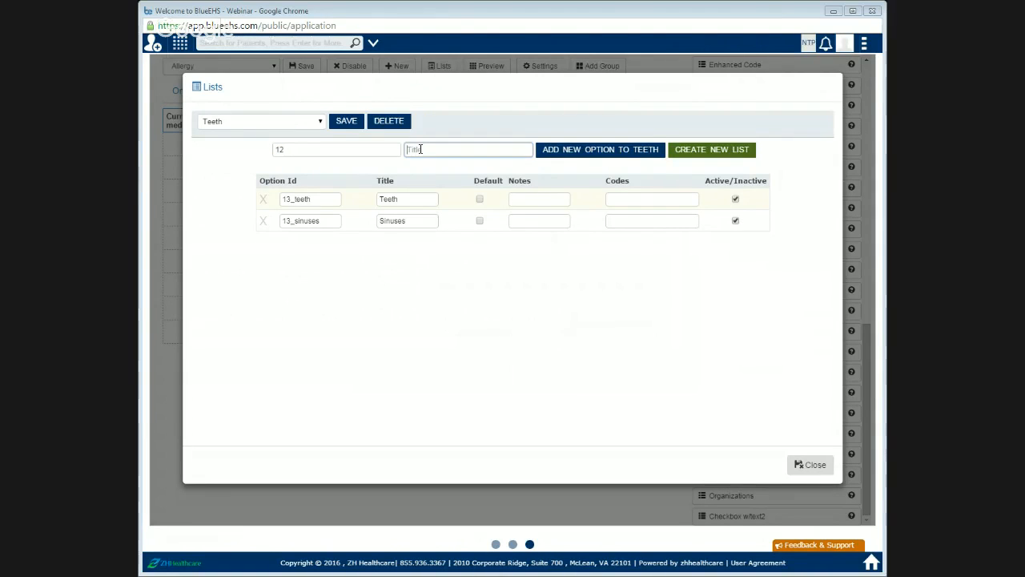
type("Occur")
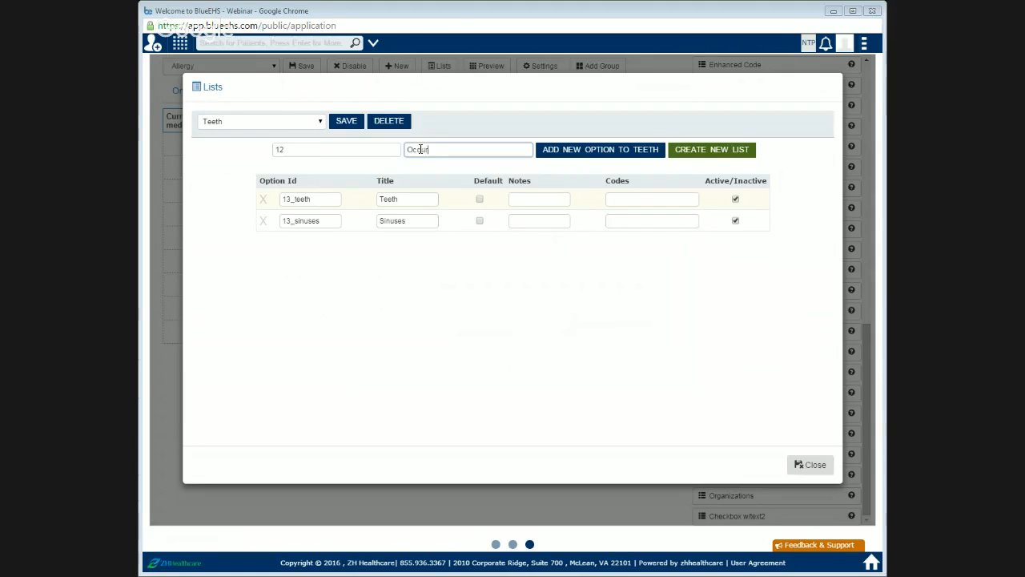
type("ence")
left_click(693, 150)
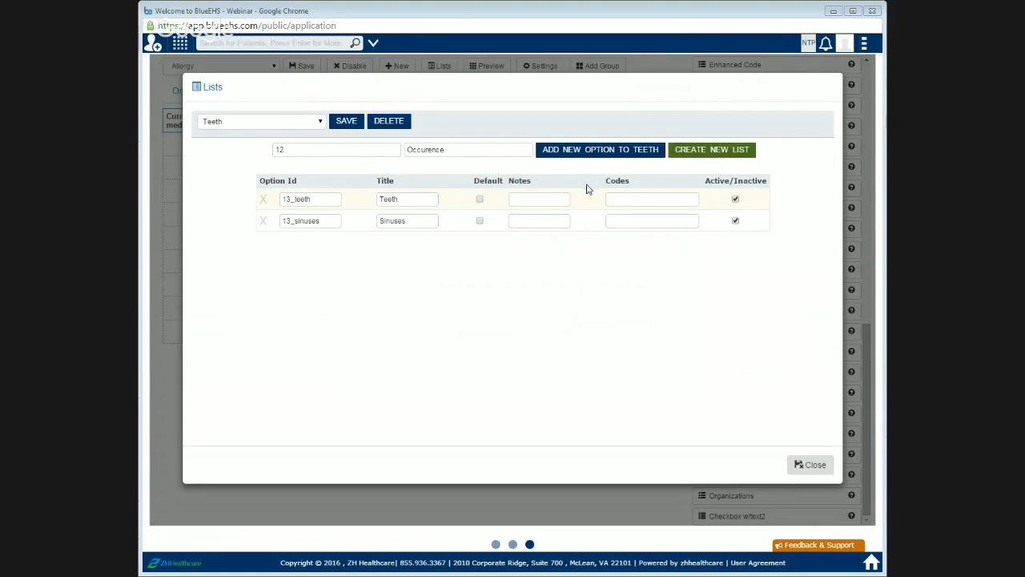
Step: Add the options Rarely and Occasionally to the Occurence list
left_click(422, 152)
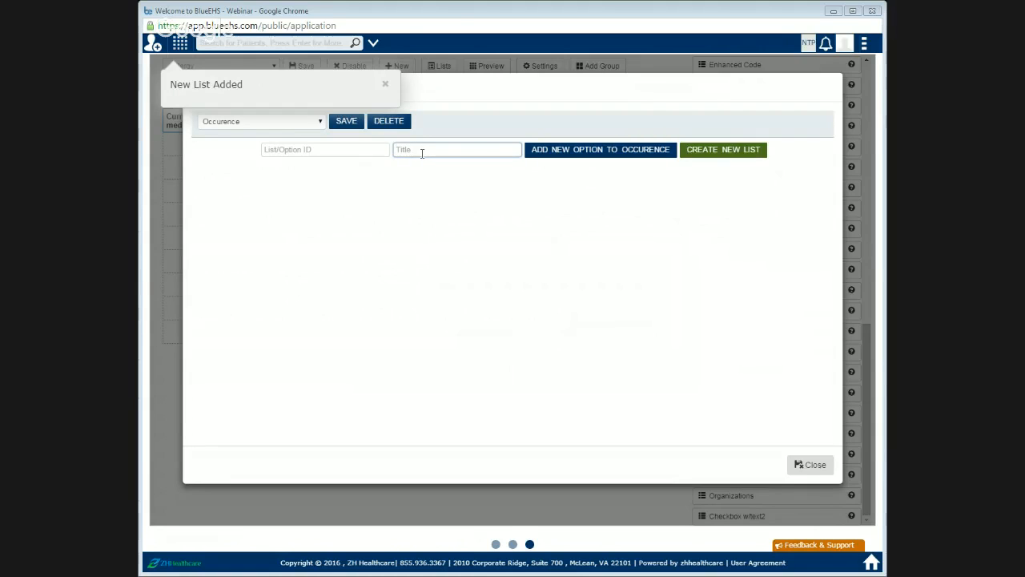
type("Rarely")
key("Return")
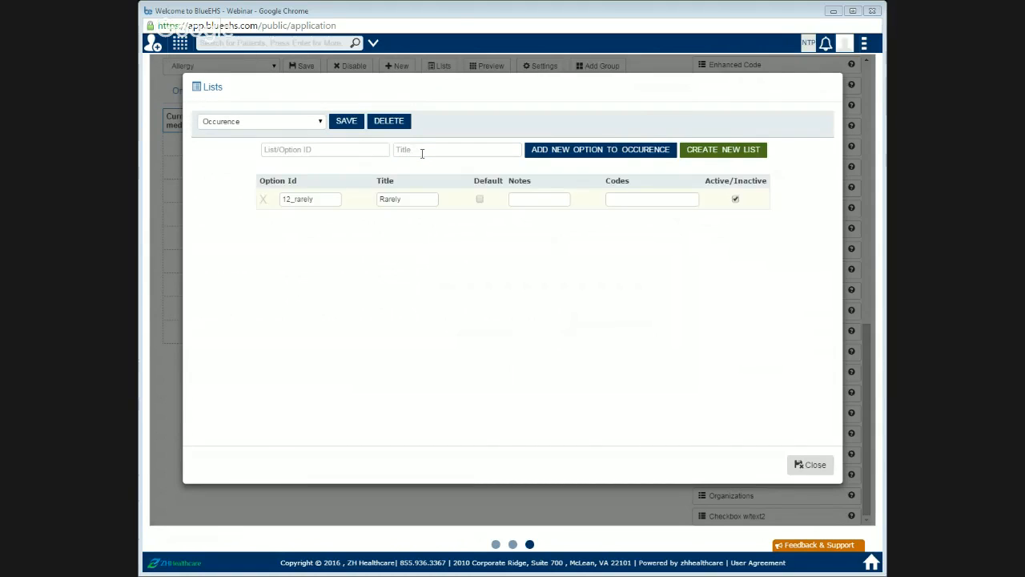
left_click(423, 153)
type("Occasionally")
key("Return")
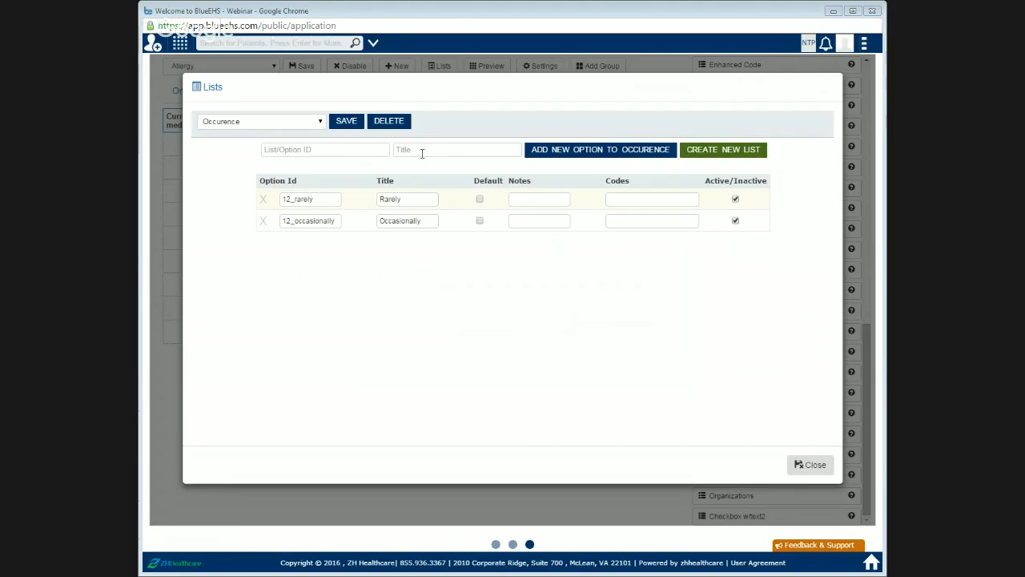
Step: Add the option "Daily or almost daily" to the Occurence list, save the list and close it
left_click(422, 153)
type("D")
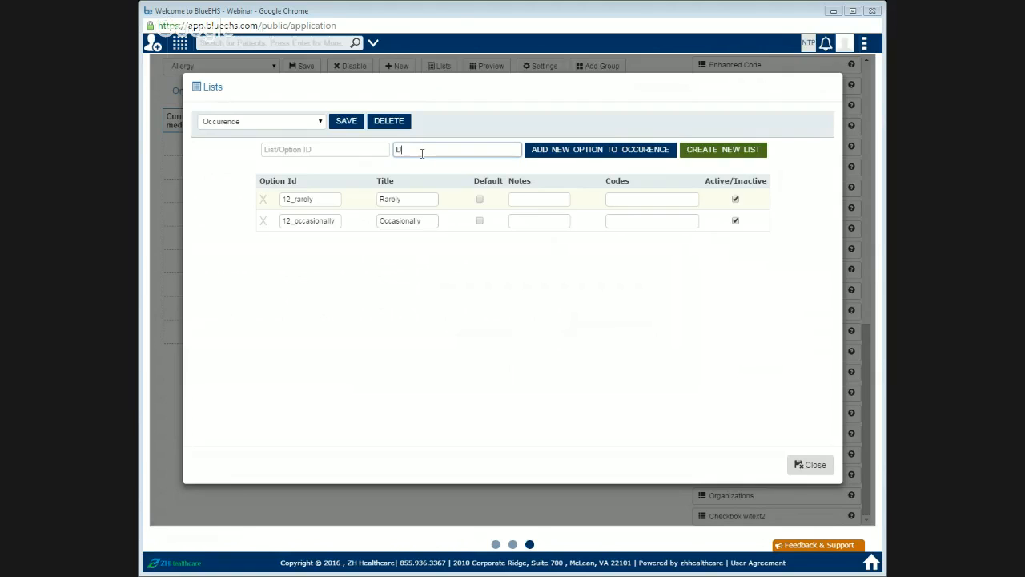
type("aily or almos")
key("Left")
key("Left")
key("Left")
left_click(584, 156)
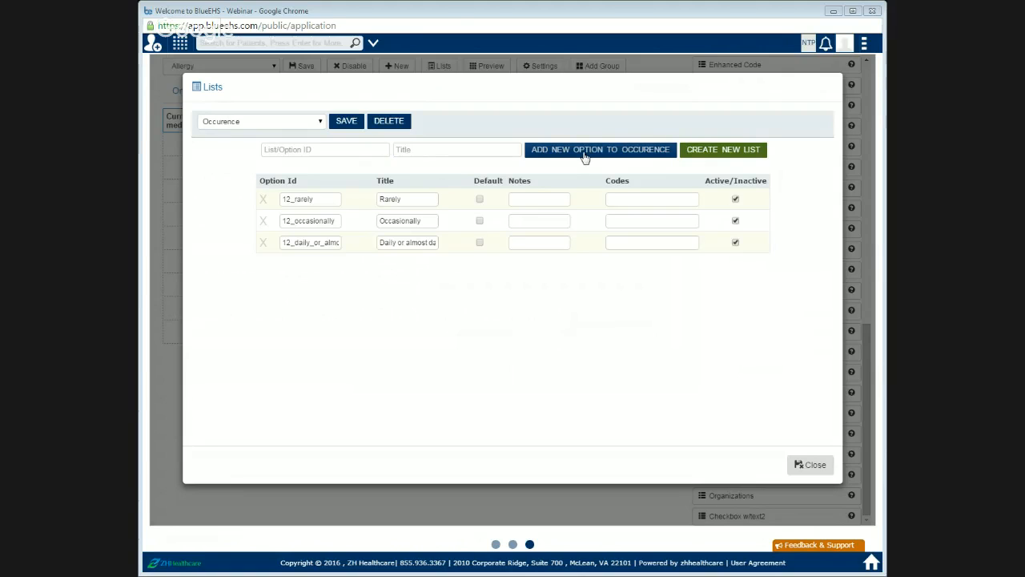
left_click(344, 122)
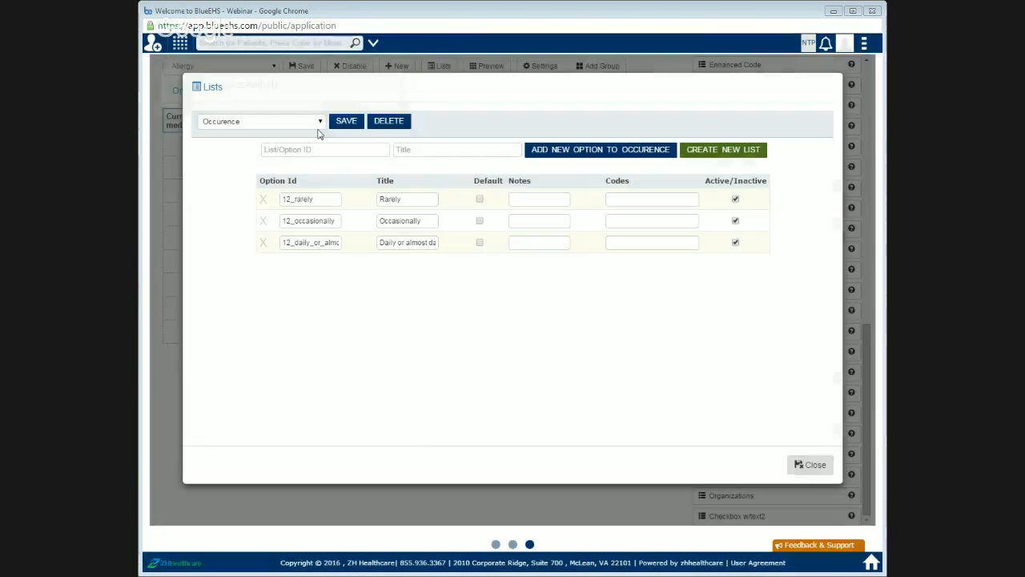
left_click(799, 465)
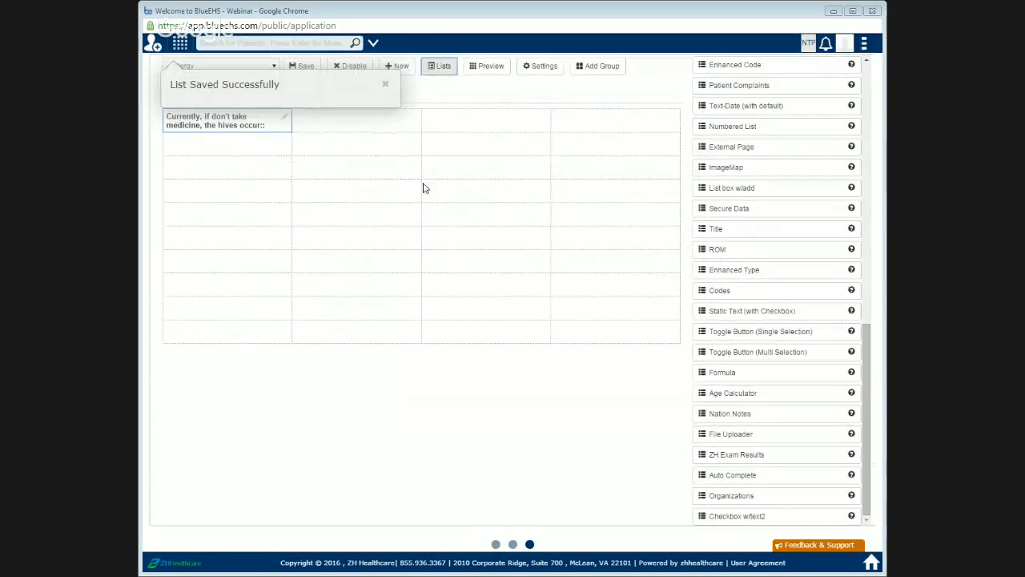
Step: Remove the trailing colon from the field's label and assign it the Occurence list
left_click(285, 116)
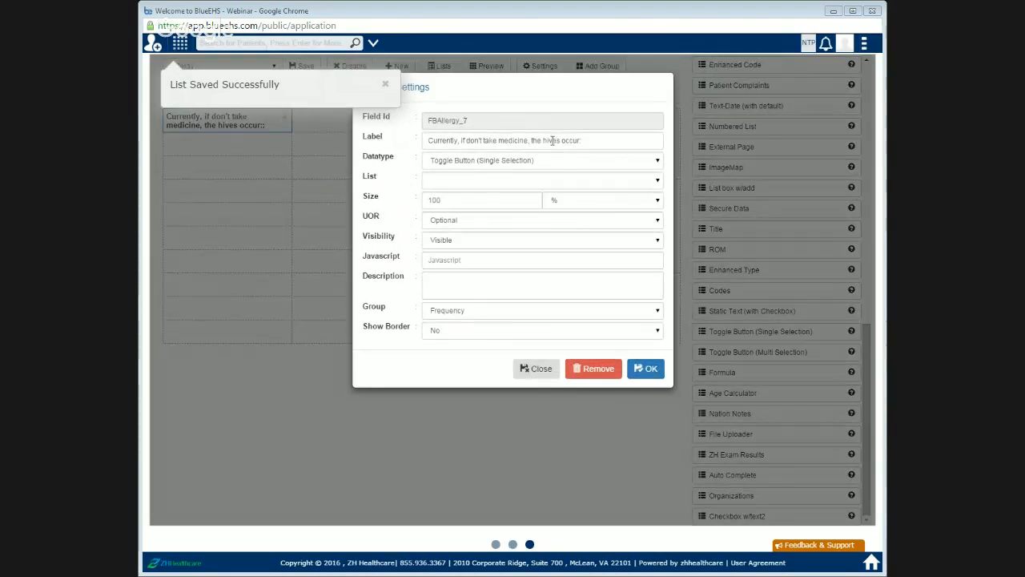
left_click(597, 146)
key("BackSpace")
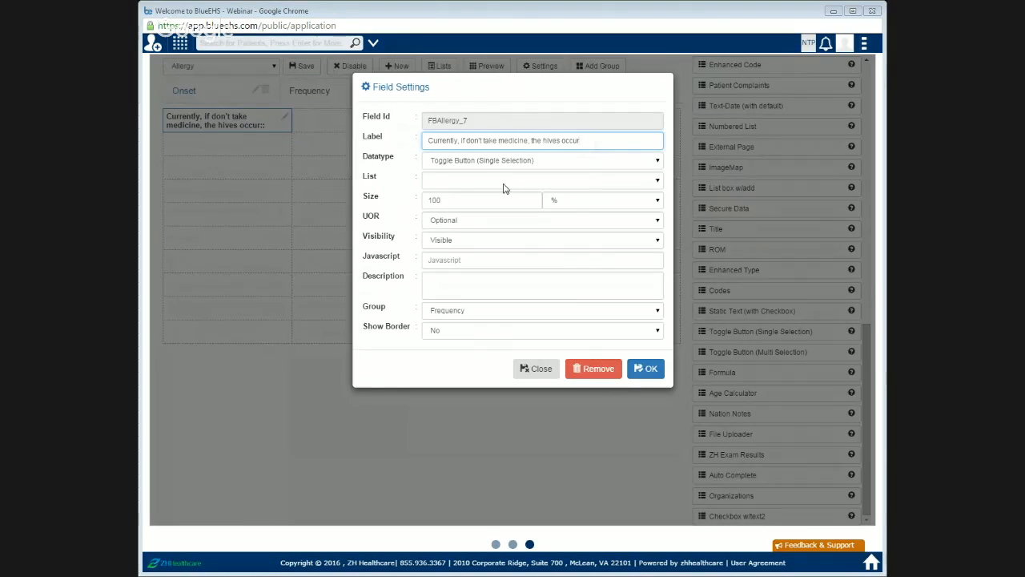
left_click(504, 185)
key("o")
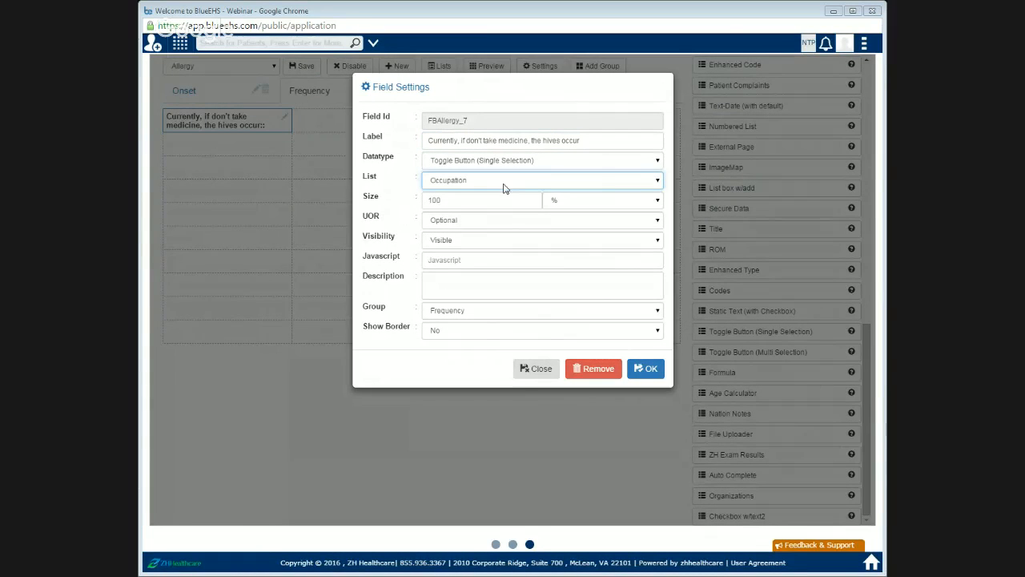
key("o")
left_click(649, 370)
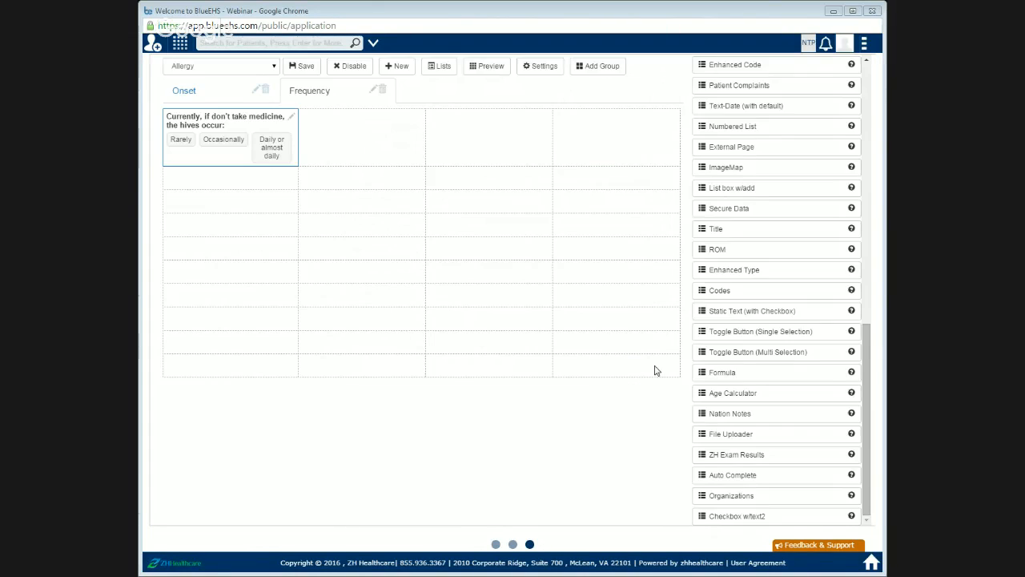
Step: Merge the first three cells of the Frequency group's first row
left_click(528, 70)
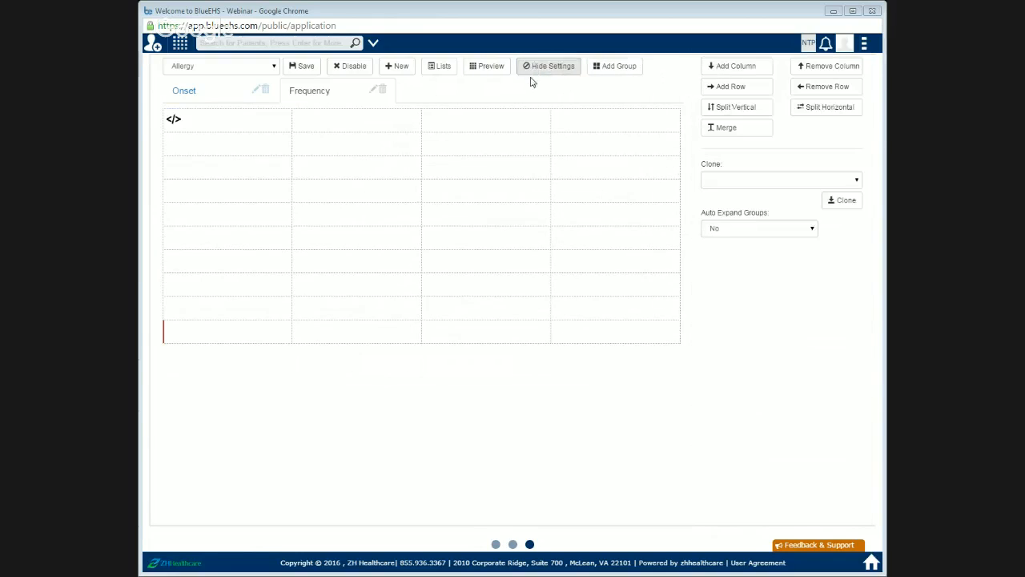
left_click_drag(245, 126, 377, 125)
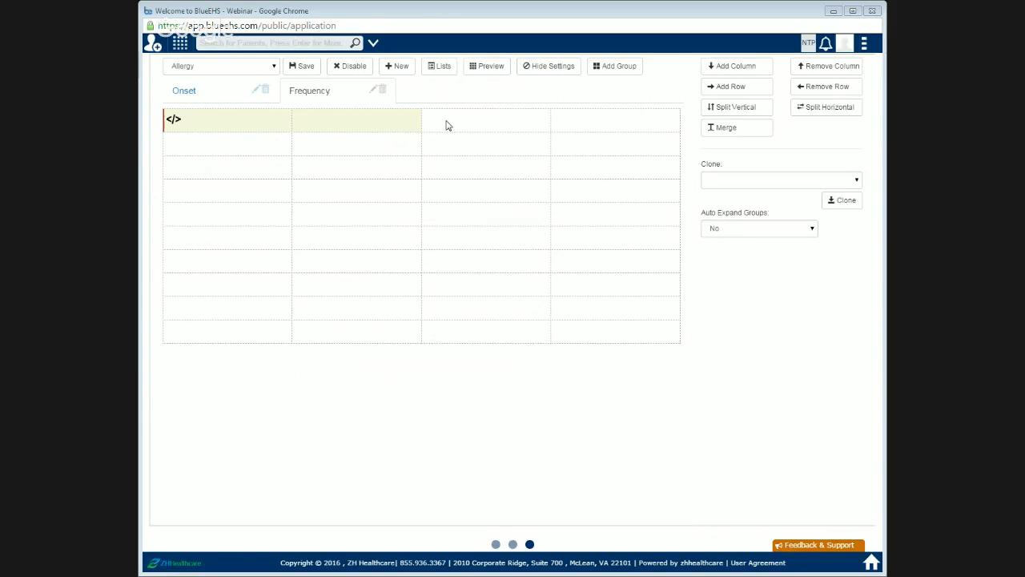
left_click_drag(447, 125, 453, 125)
left_click(721, 128)
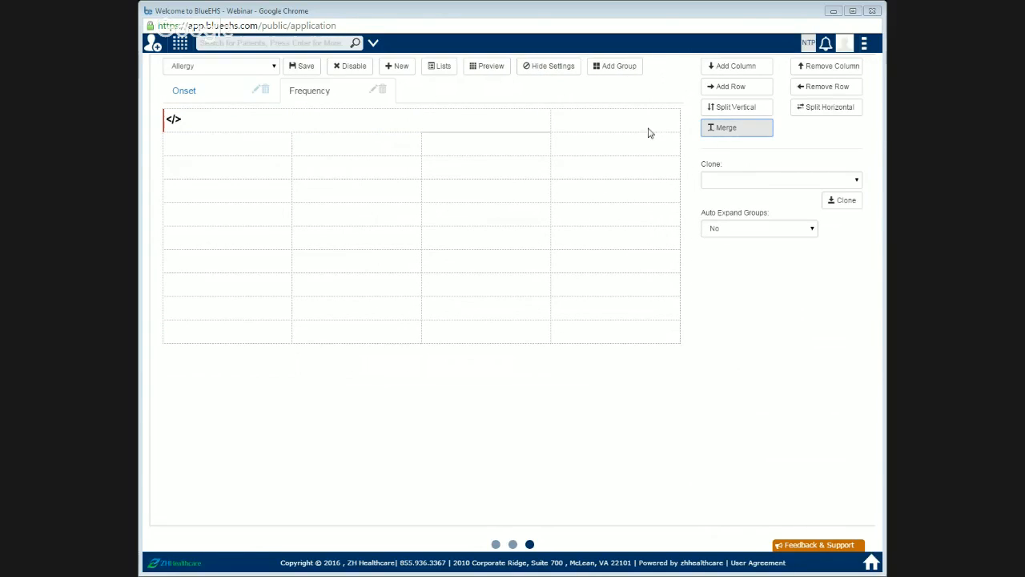
left_click(541, 77)
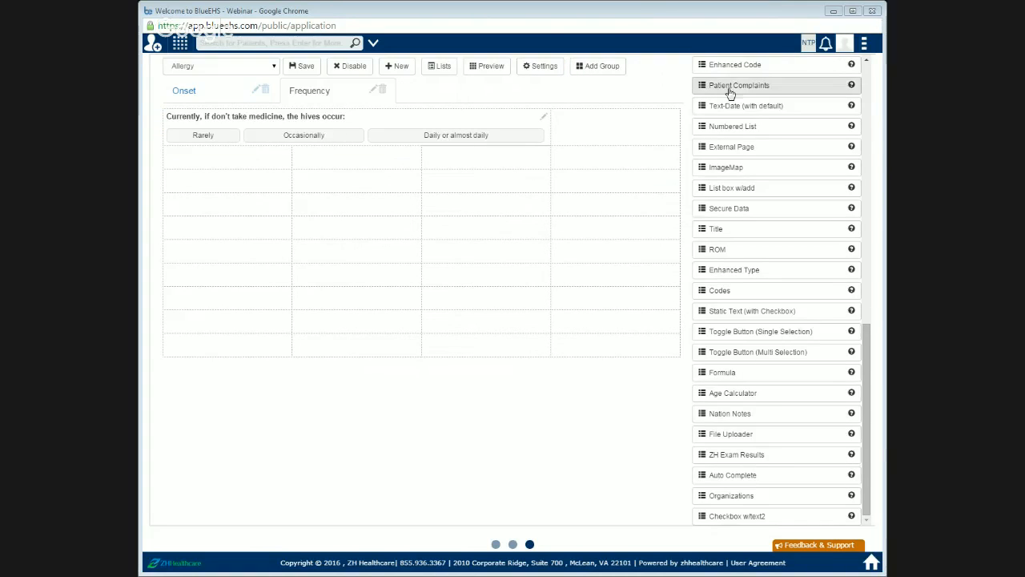
Step: Place a Text Box field in the second row's first cell and open its settings
scroll(747, 134, "up", 4)
scroll(747, 133, "up", 5)
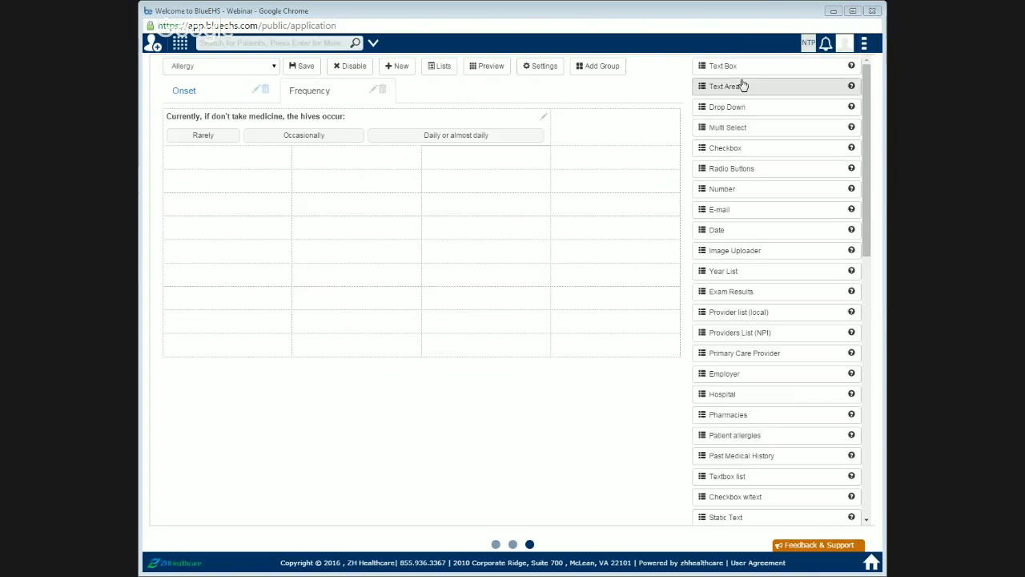
left_click_drag(742, 72, 240, 169)
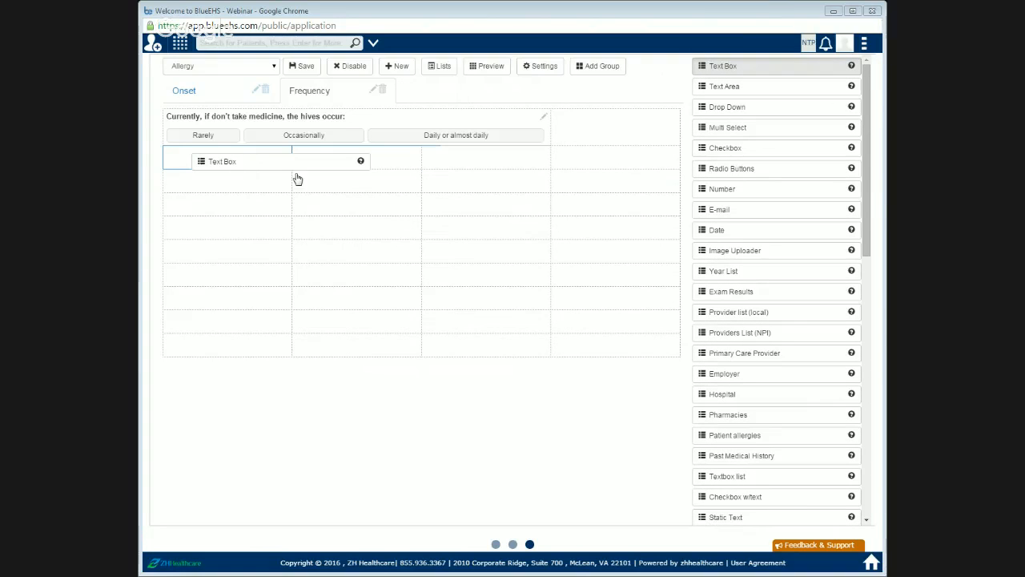
left_click(284, 155)
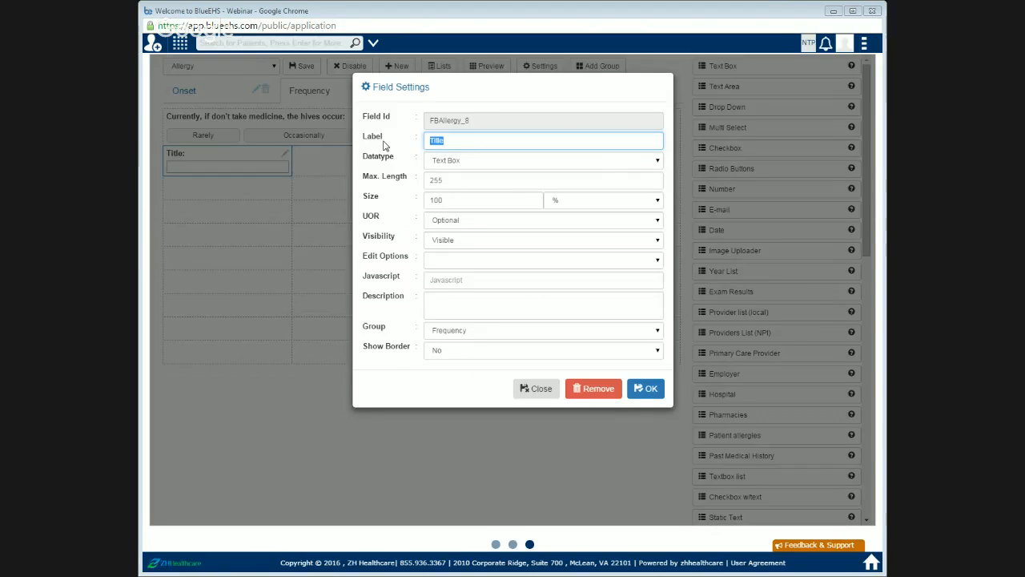
Step: Set the Text Box label to "If daily or almost daily, have they been present more than 6 weeks?" and confirm
type("If daily or almost daily, have")
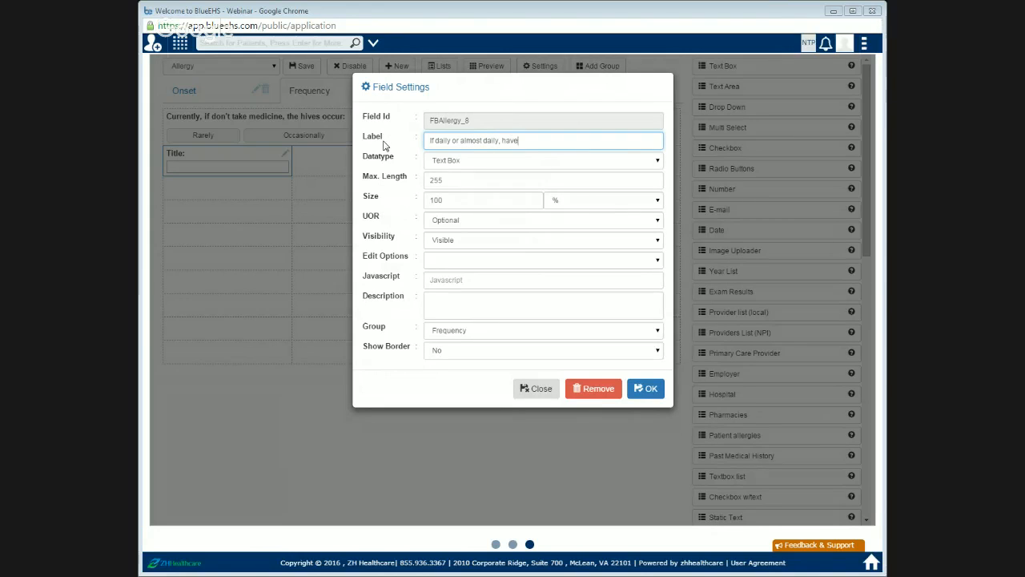
type(" they been present more than 6")
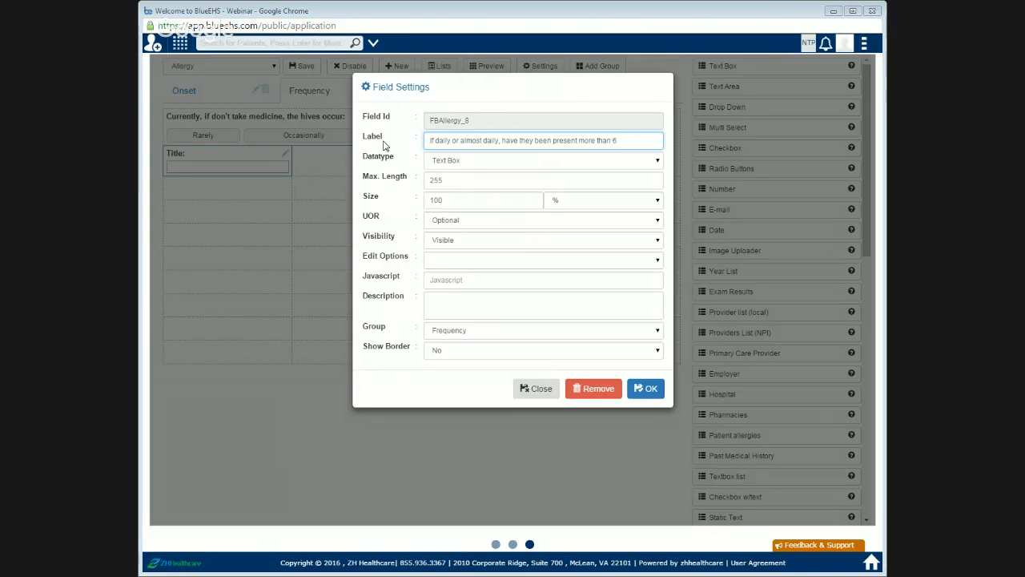
type("weeks?")
left_click(647, 389)
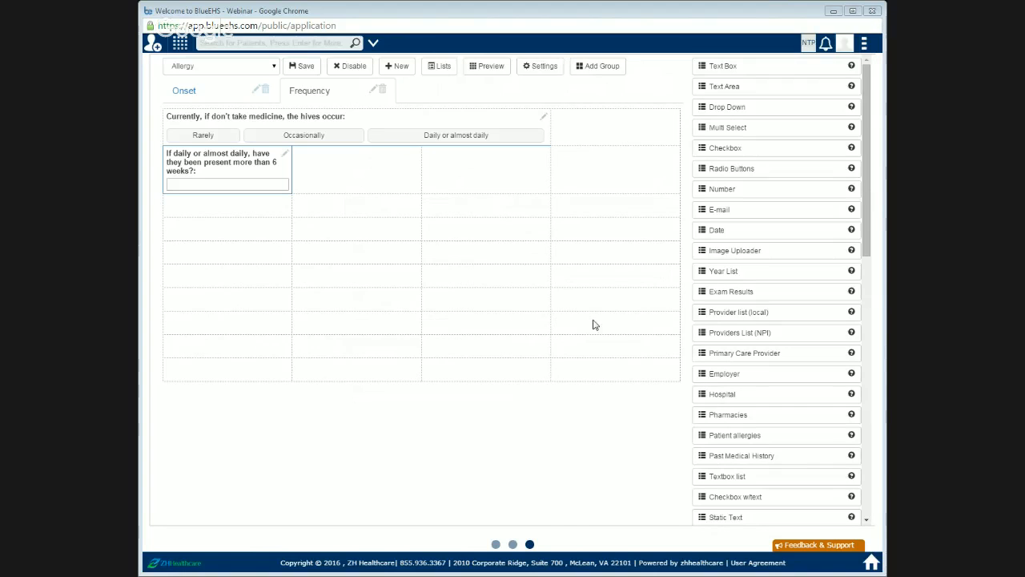
Step: Merge all four cells of the Frequency group's second row
left_click(533, 69)
left_click_drag(275, 157, 495, 151)
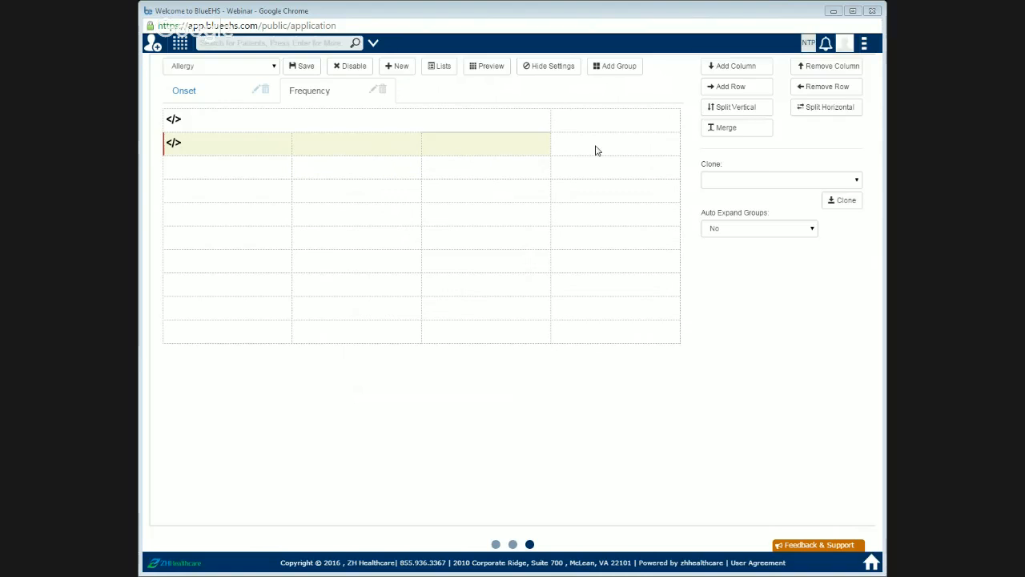
left_click(734, 130)
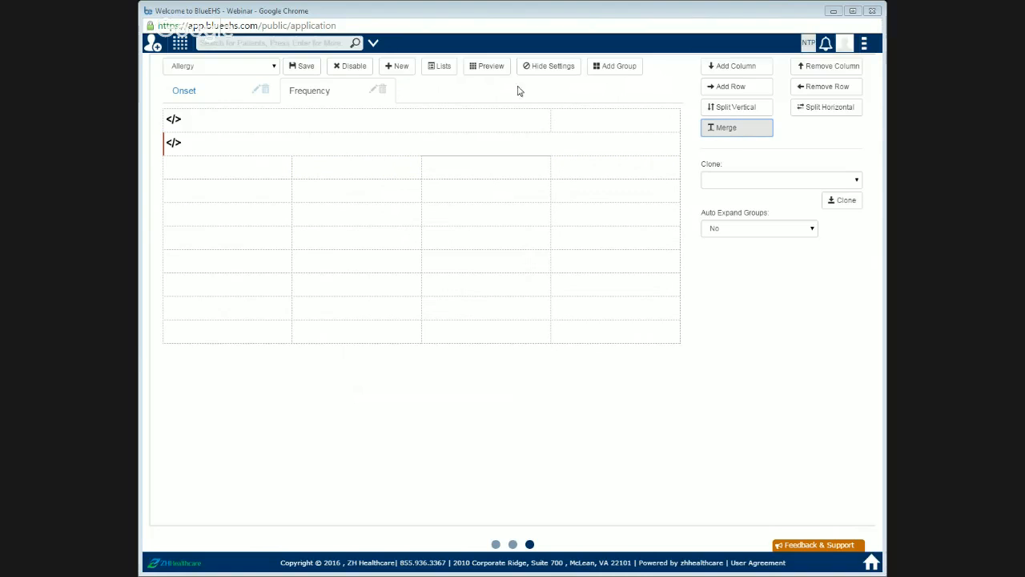
Step: Remove the extra empty rows at the bottom of the Frequency group, keeping one
left_click(192, 329)
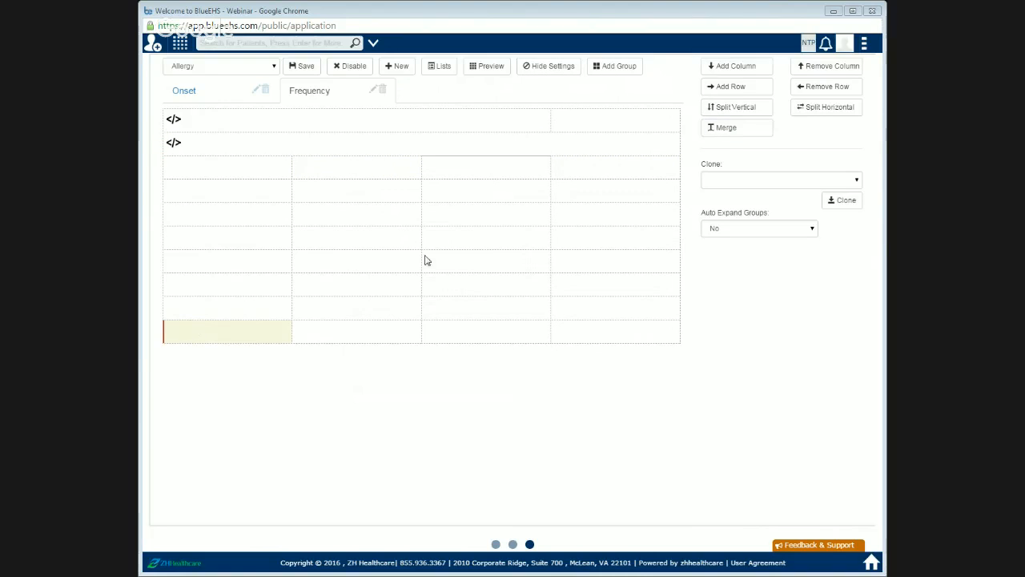
left_click(834, 92)
left_click(834, 91)
left_click(834, 92)
left_click(835, 91)
left_click(835, 92)
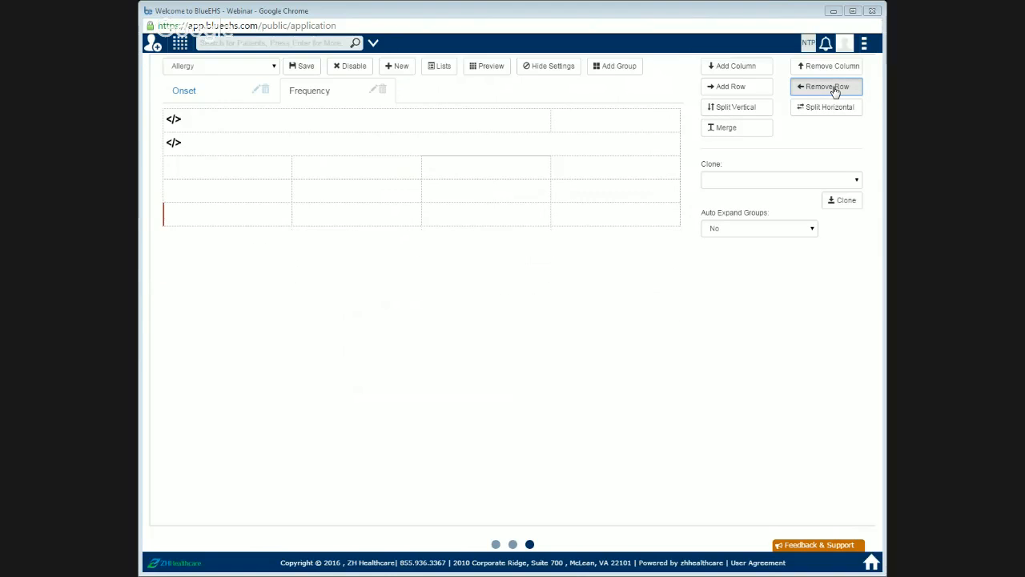
left_click(835, 91)
left_click(833, 93)
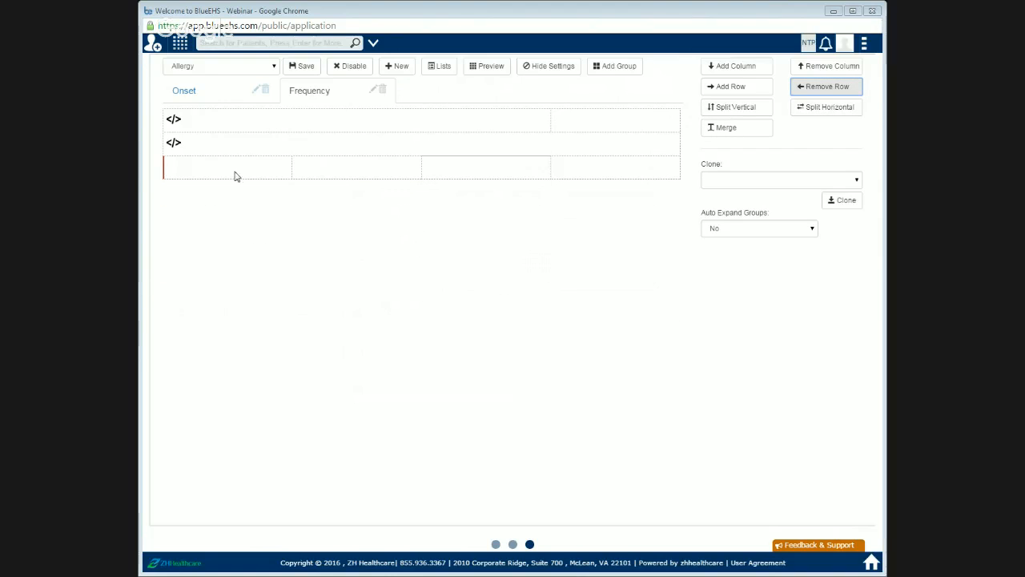
left_click(540, 70)
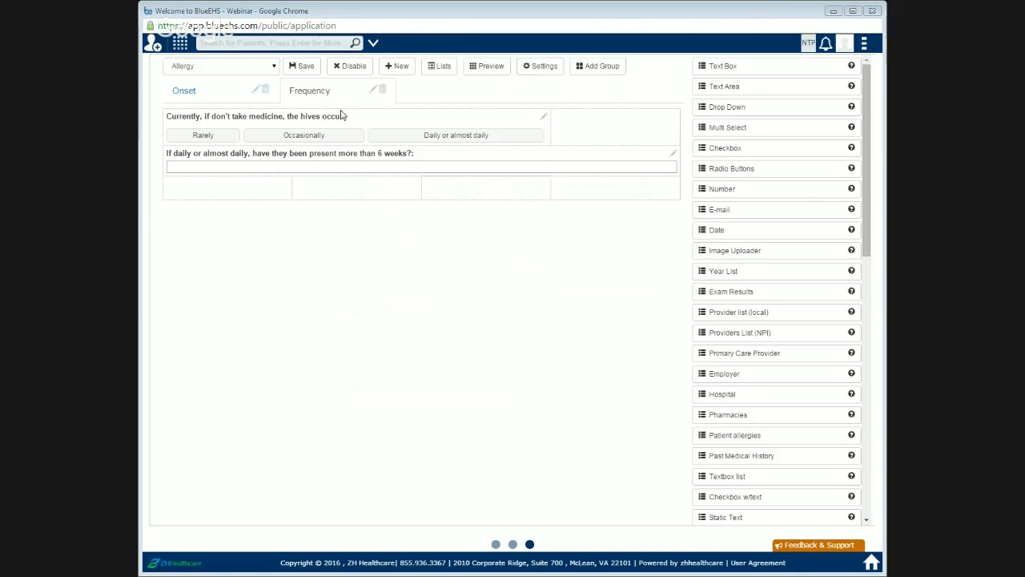
Step: Save the form and preview it
left_click(305, 70)
left_click(490, 70)
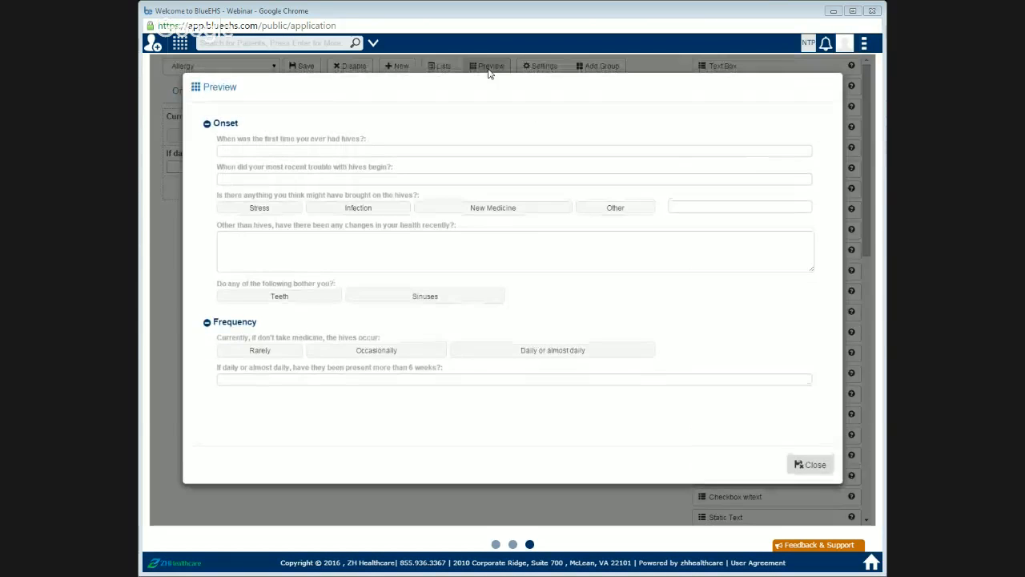
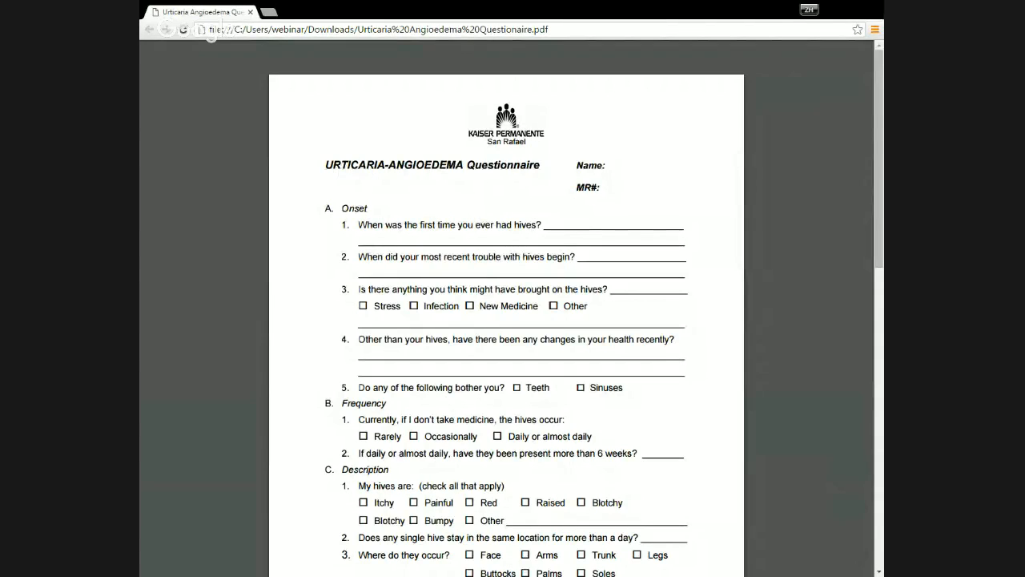
Step: Review the Onset and Frequency sections of the Urticaria-Angioedema questionnaire PDF
scroll(541, 281, "down", 1)
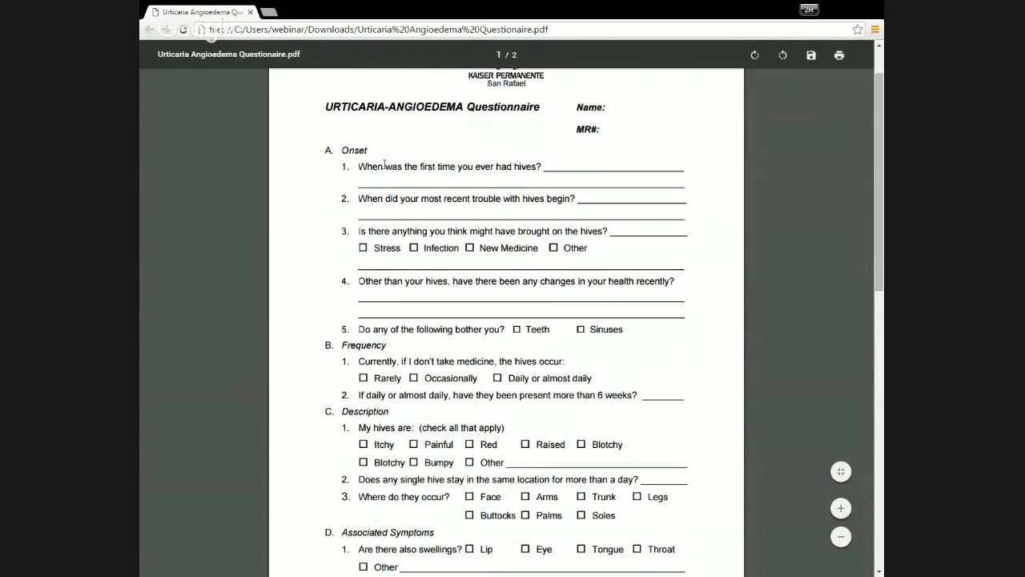
left_click_drag(344, 150, 689, 406)
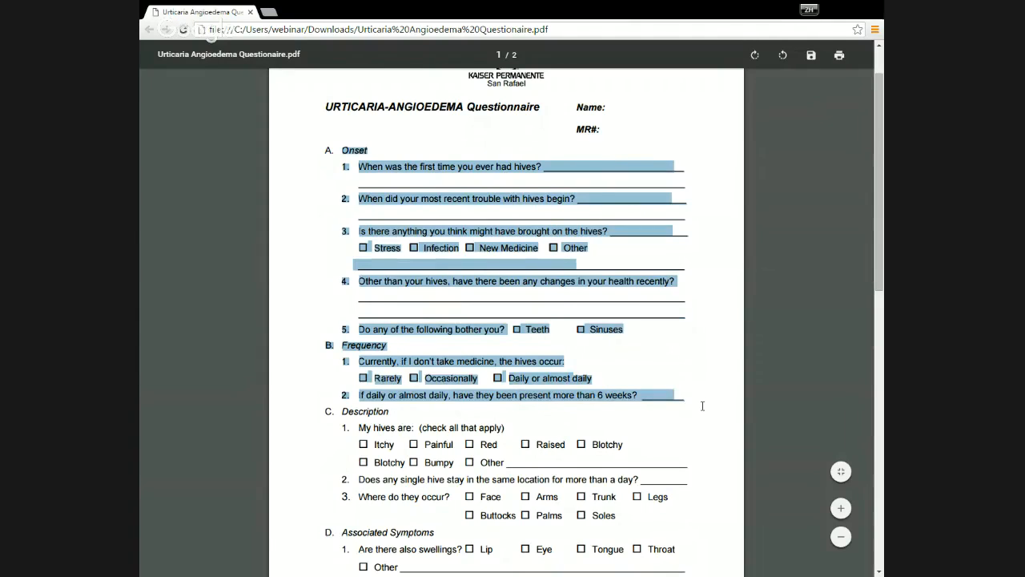
left_click(695, 392)
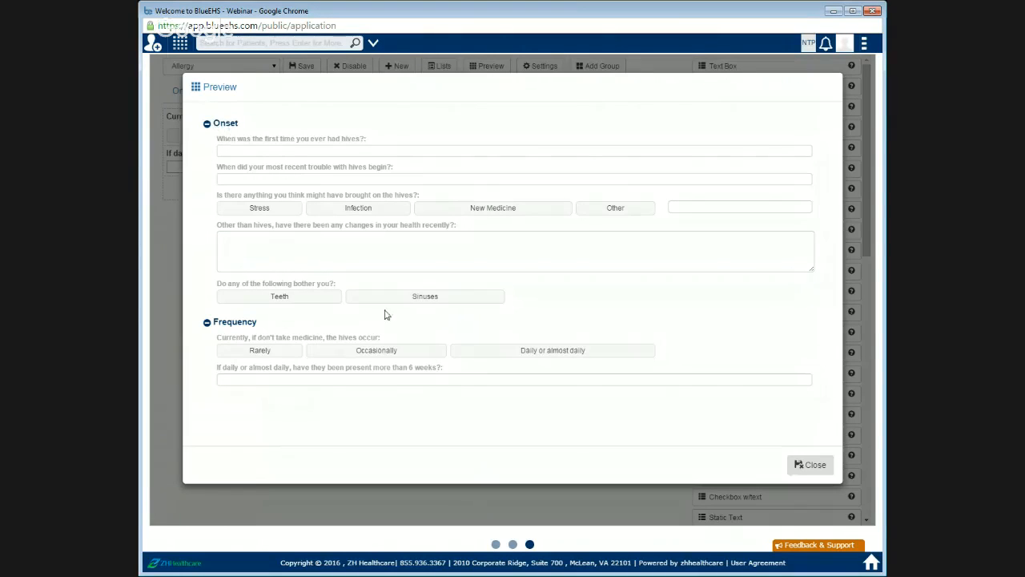
Step: Collapse and expand the Onset and Frequency groups in the form preview, then close the preview
left_click(229, 124)
left_click(227, 142)
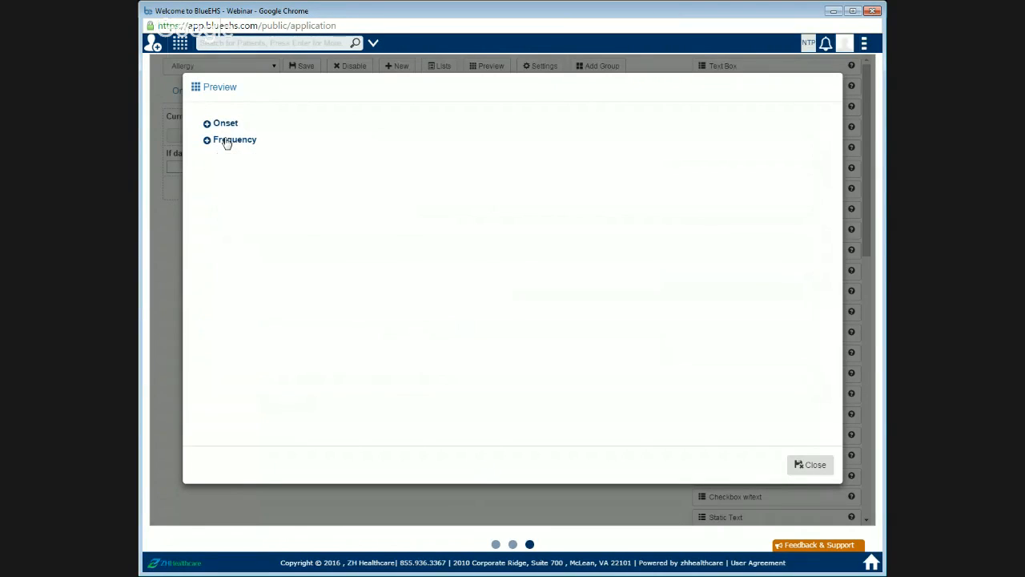
left_click(226, 141)
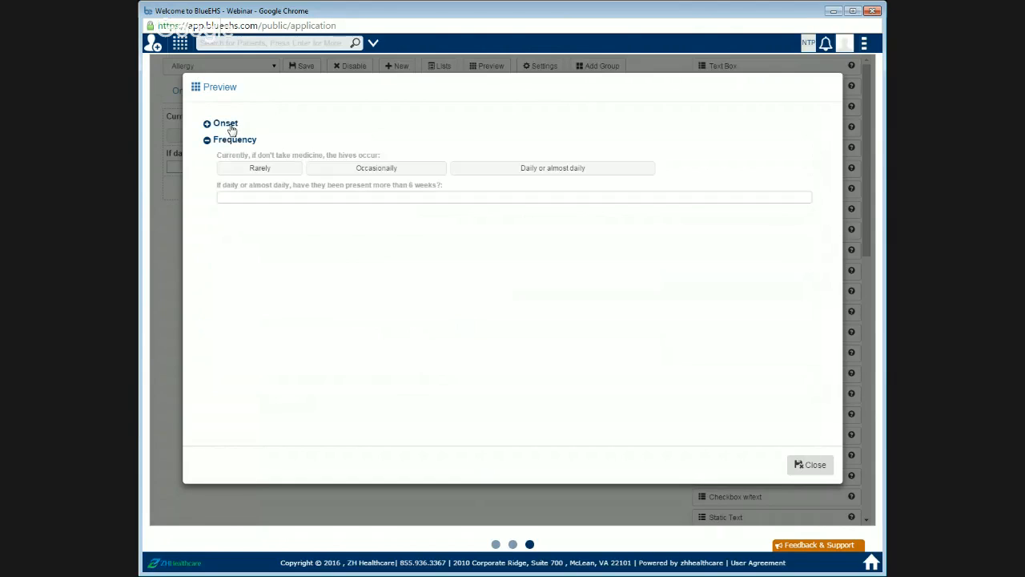
left_click(227, 125)
left_click(817, 465)
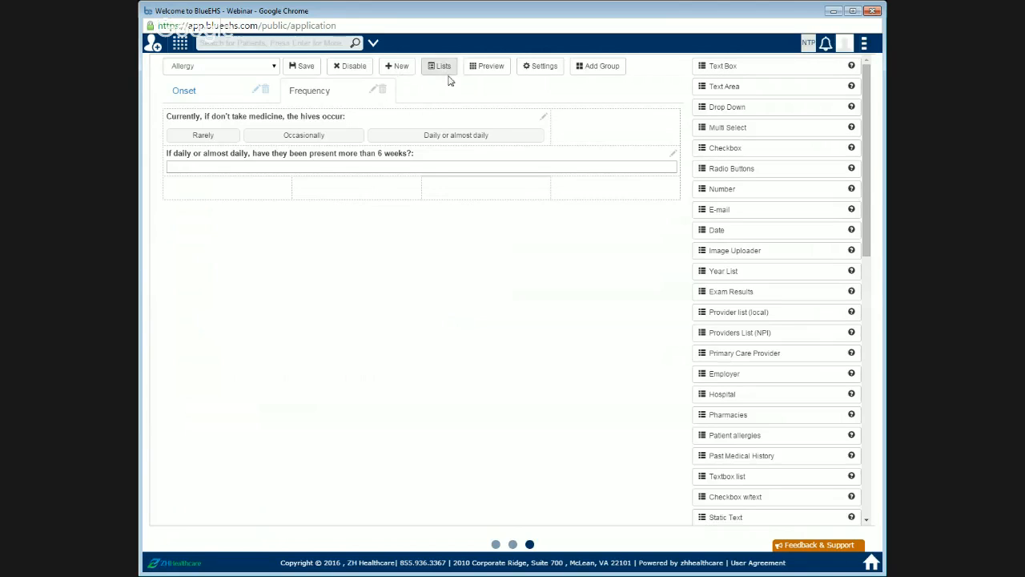
Step: Add a new group to the form and name it Doctor's Signature
left_click(597, 70)
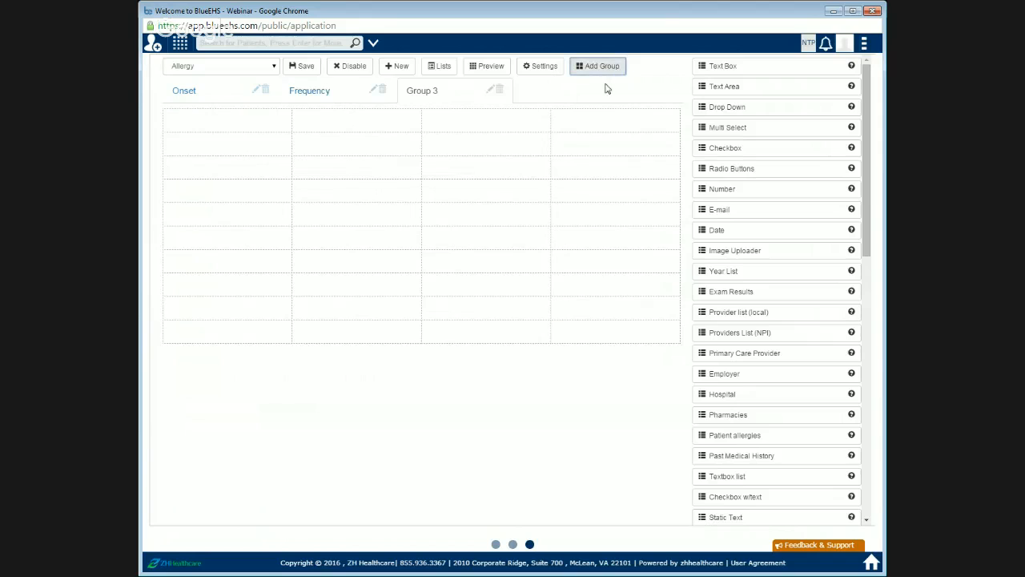
left_click(493, 91)
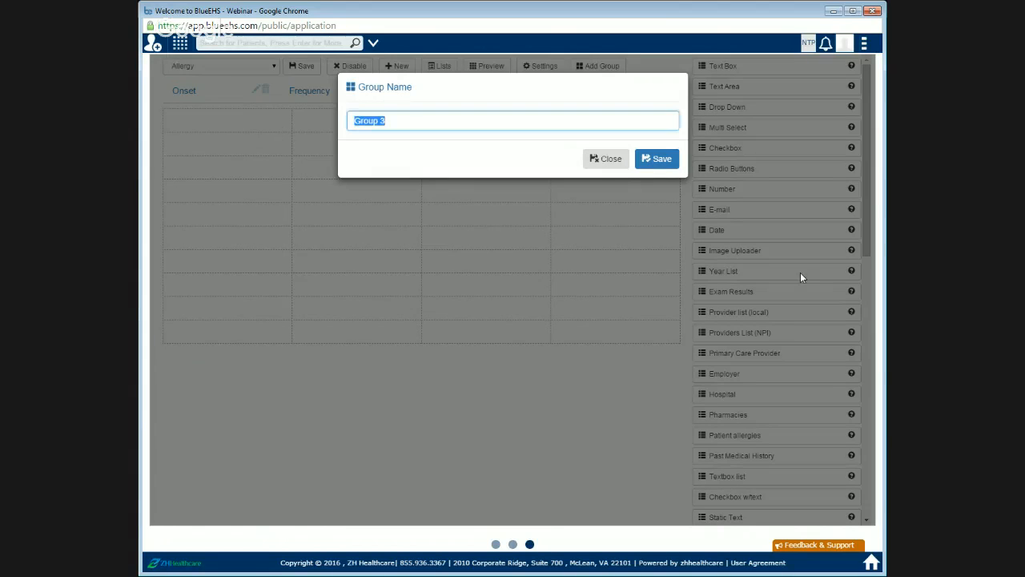
type("Doctor's Signature")
left_click(656, 160)
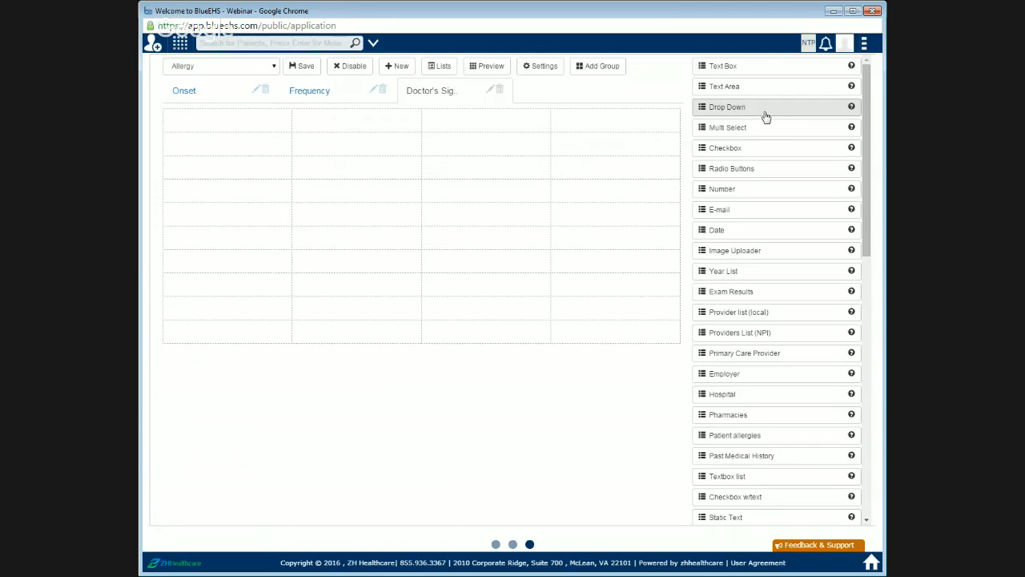
Step: Open the Onset group and try the Teeth and Sinuses toggle options
left_click(214, 101)
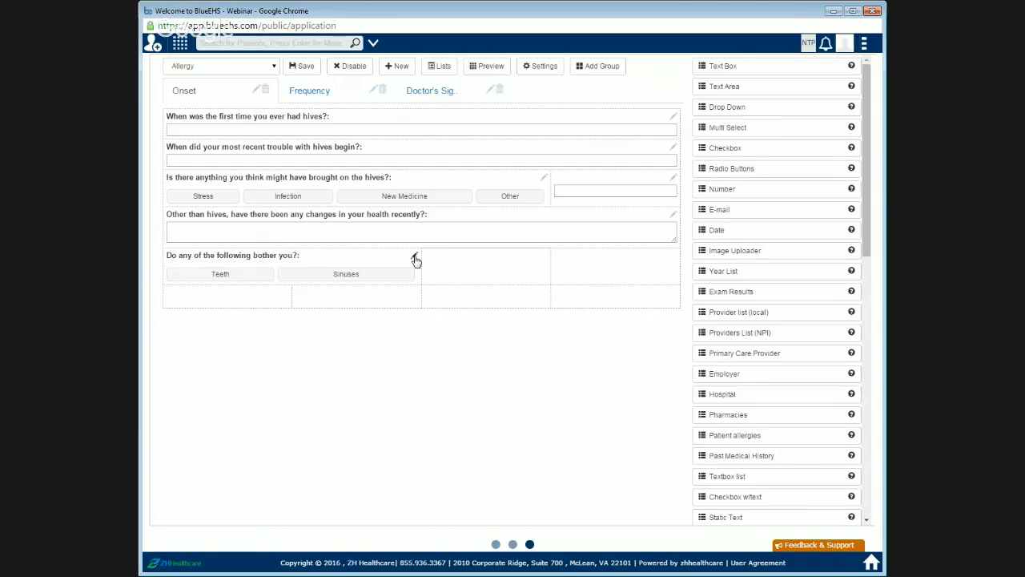
left_click(224, 279)
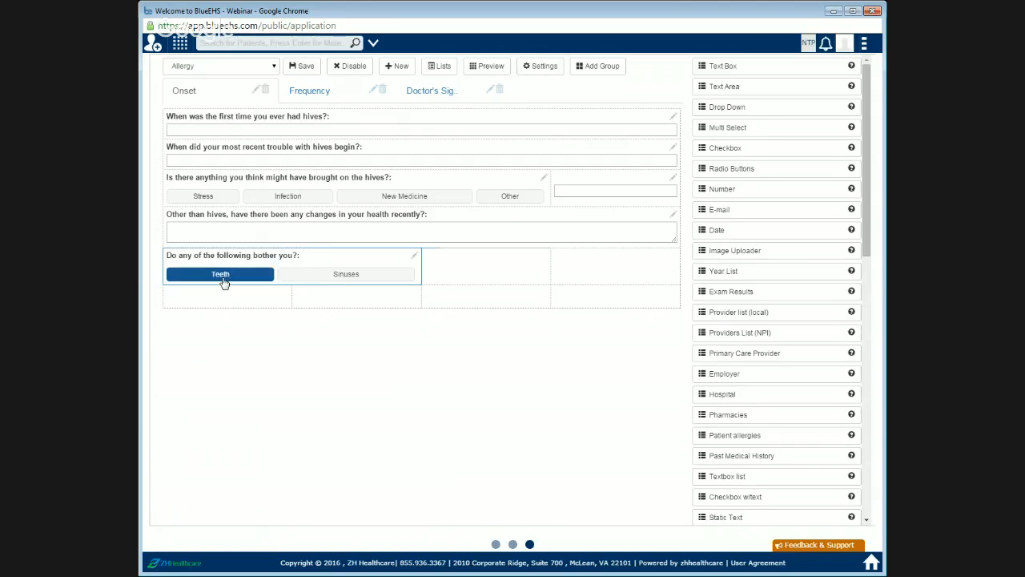
left_click(345, 275)
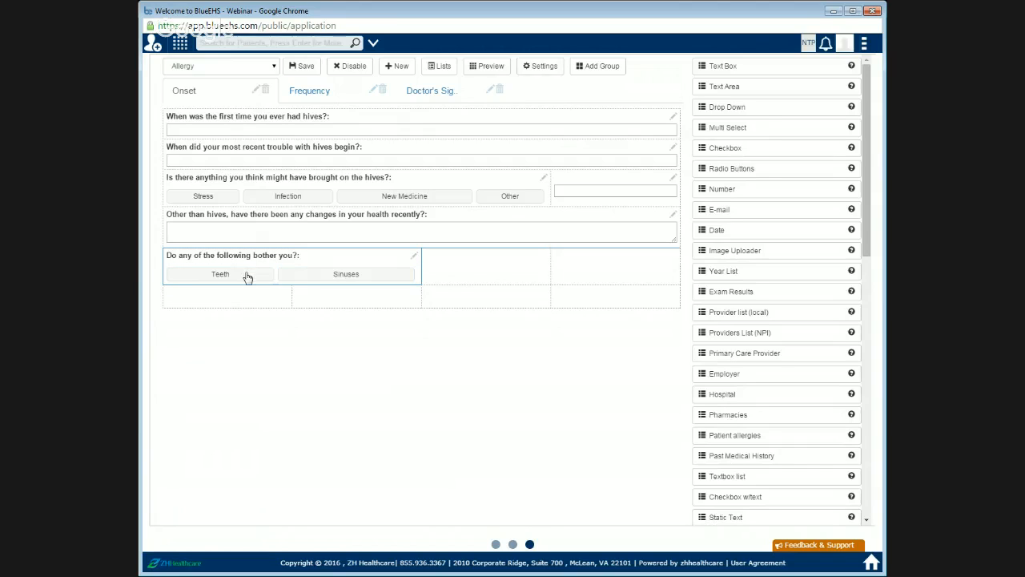
Step: Change the datatype of the "Do any of the following bother you?" field to Drop Down
left_click(414, 258)
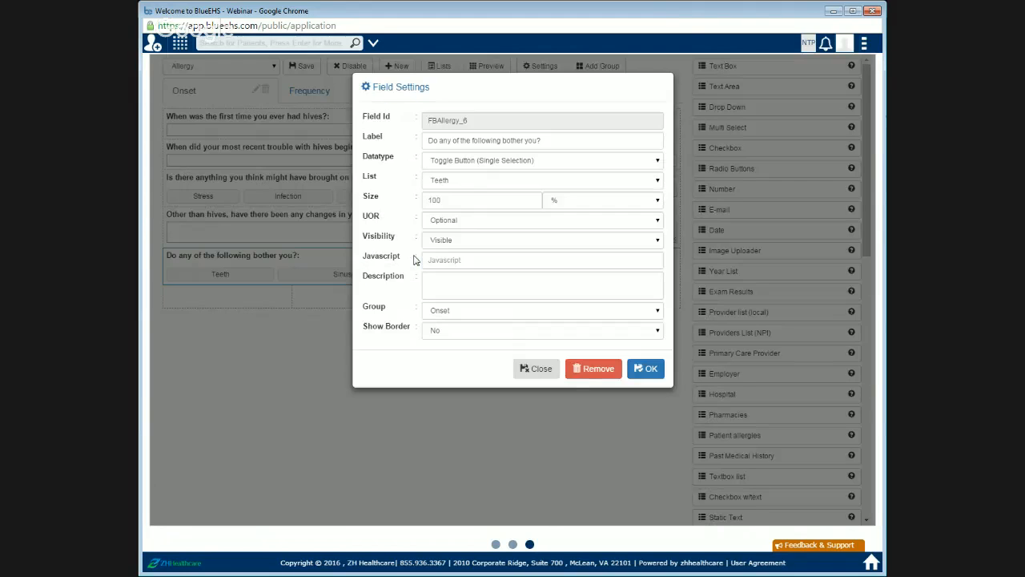
left_click(468, 185)
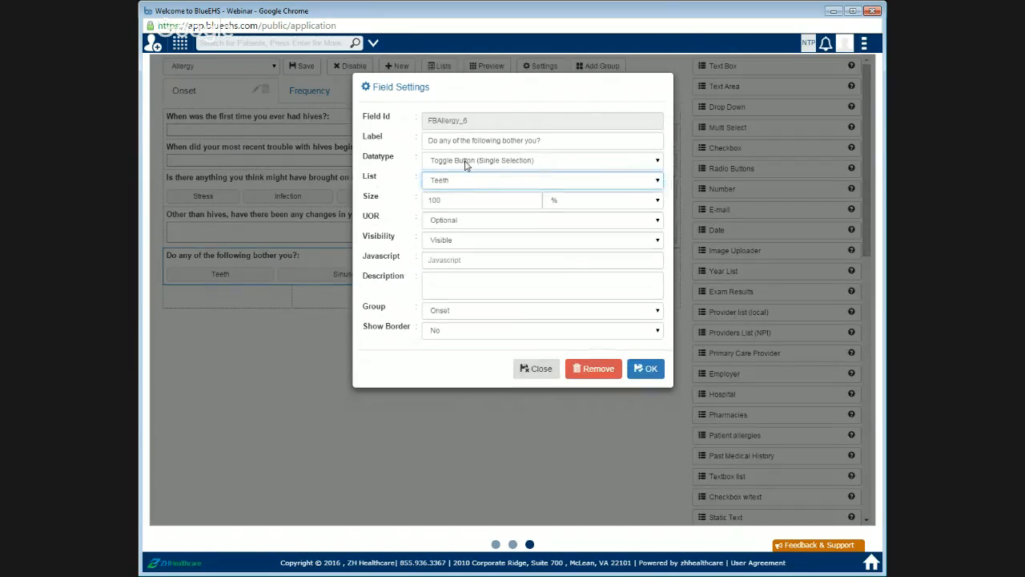
left_click(467, 164)
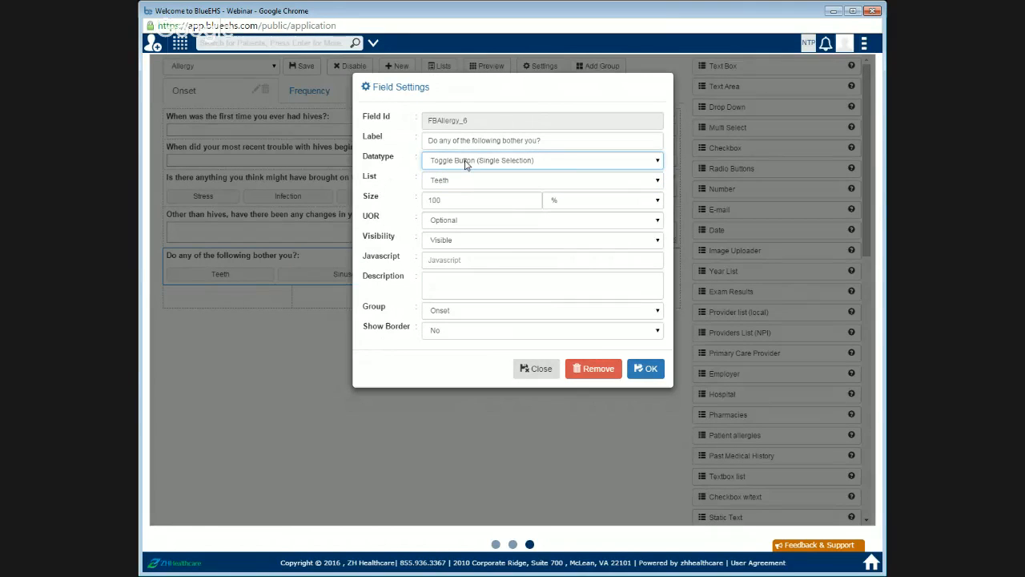
left_click(467, 164)
left_click(647, 370)
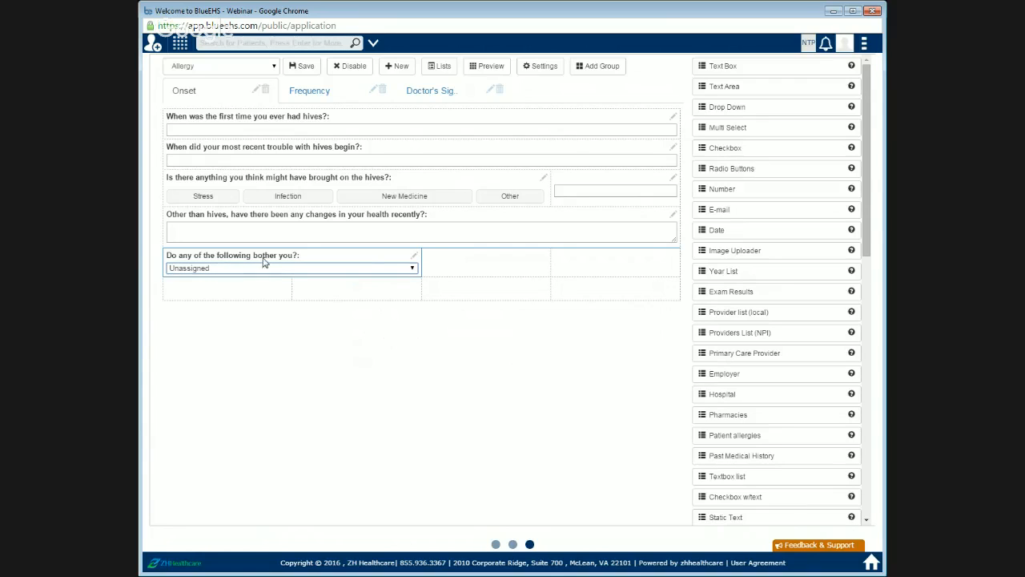
Step: Change the same field's datatype to Checkbox and try ticking the Teeth option
left_click(415, 258)
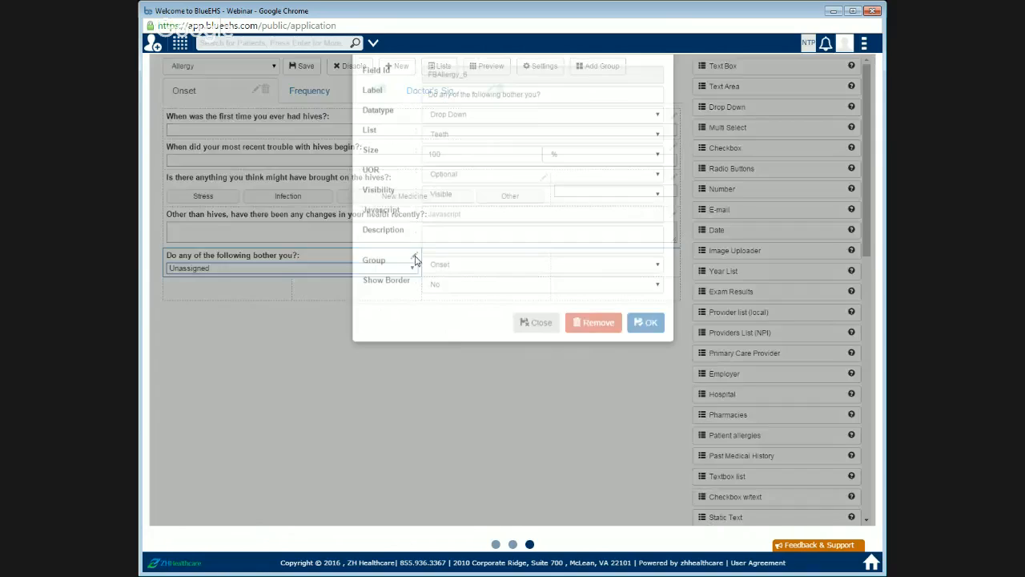
key("Down")
key("Down")
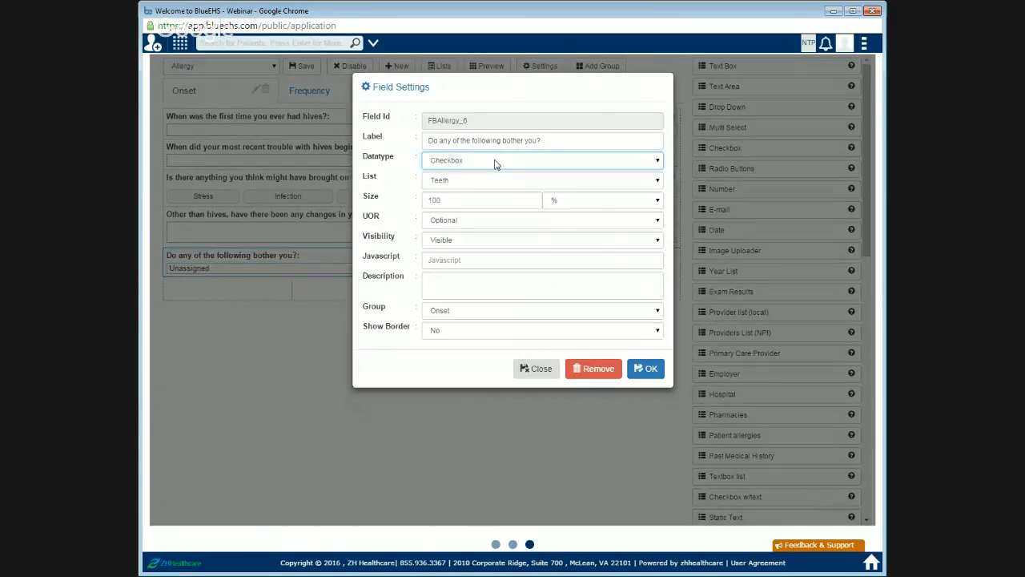
left_click(646, 369)
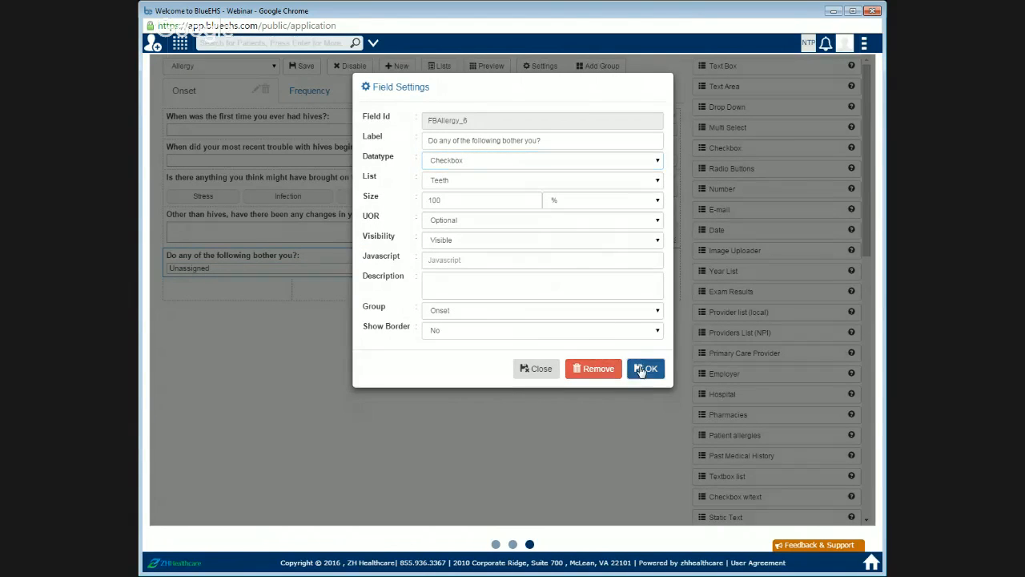
left_click(170, 269)
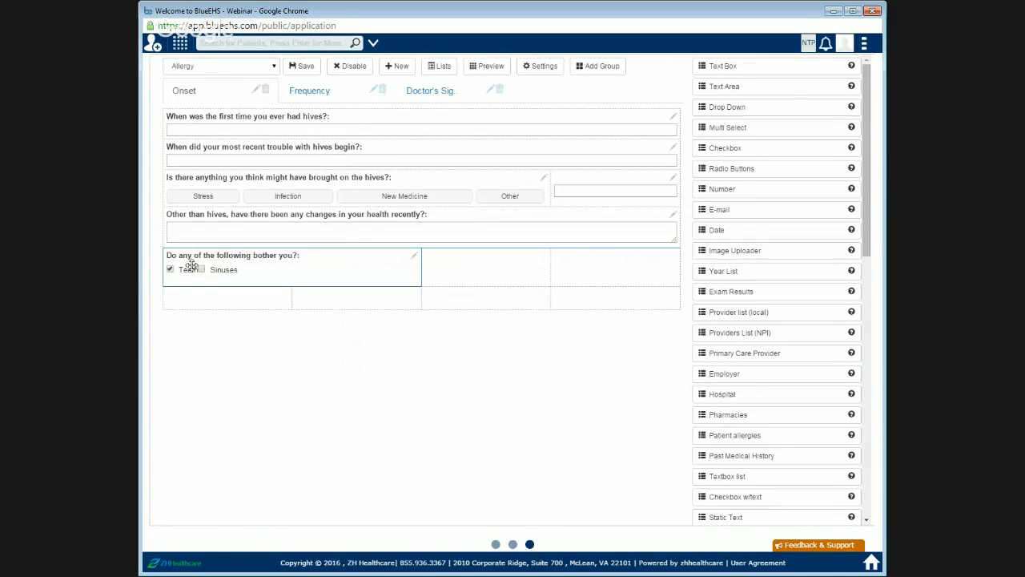
left_click(170, 269)
Step: Change the field's datatype to Radio Buttons and try selecting the Teeth option
left_click(414, 256)
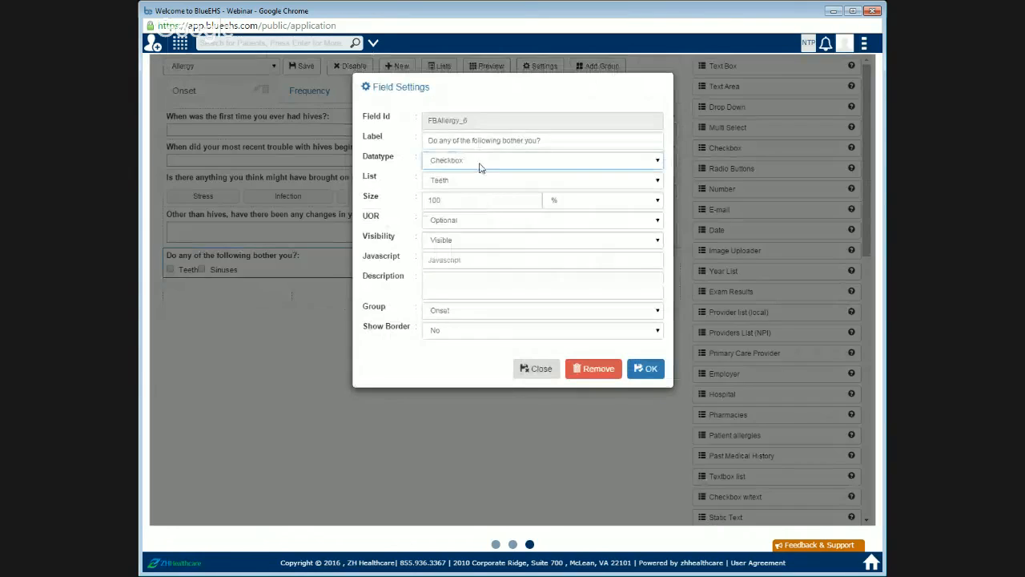
left_click(470, 220)
left_click(642, 369)
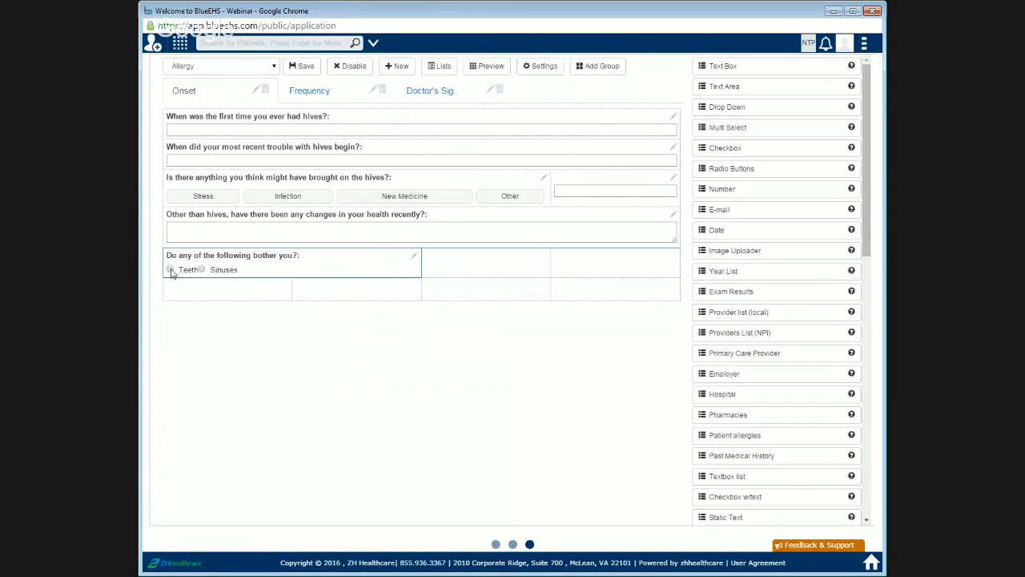
left_click(170, 270)
Step: Set the field's datatype back to Toggle Button (Single Selection)
left_click(418, 258)
left_click(416, 258)
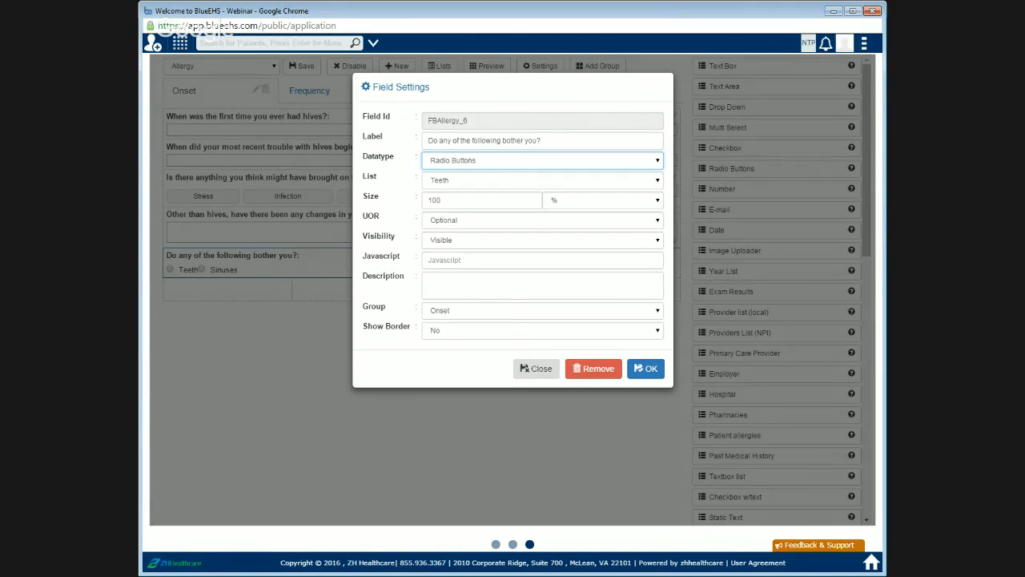
left_click(510, 278)
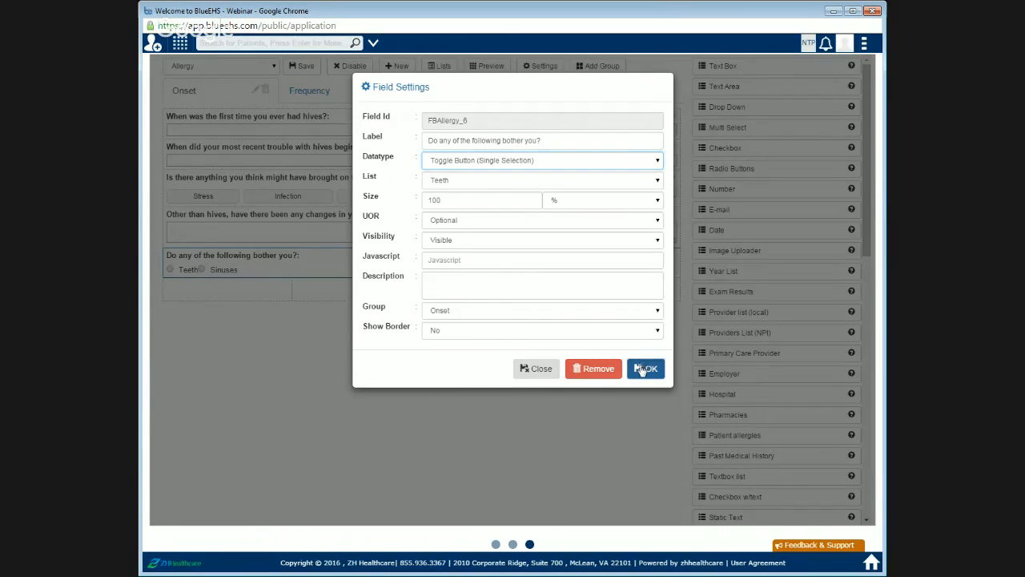
left_click(646, 368)
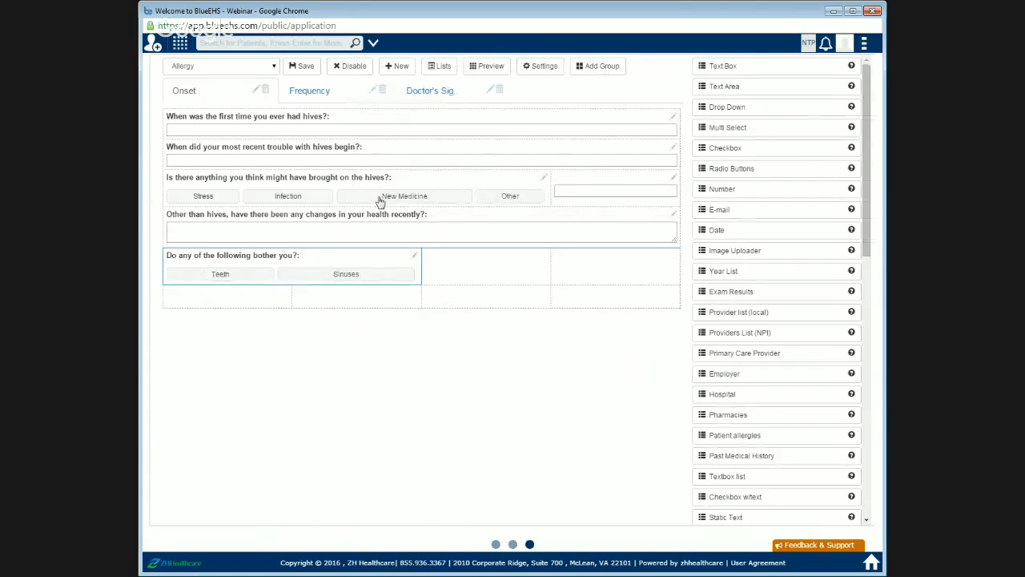
Step: Show the Onset group's layout settings grid and hide it again
left_click(559, 66)
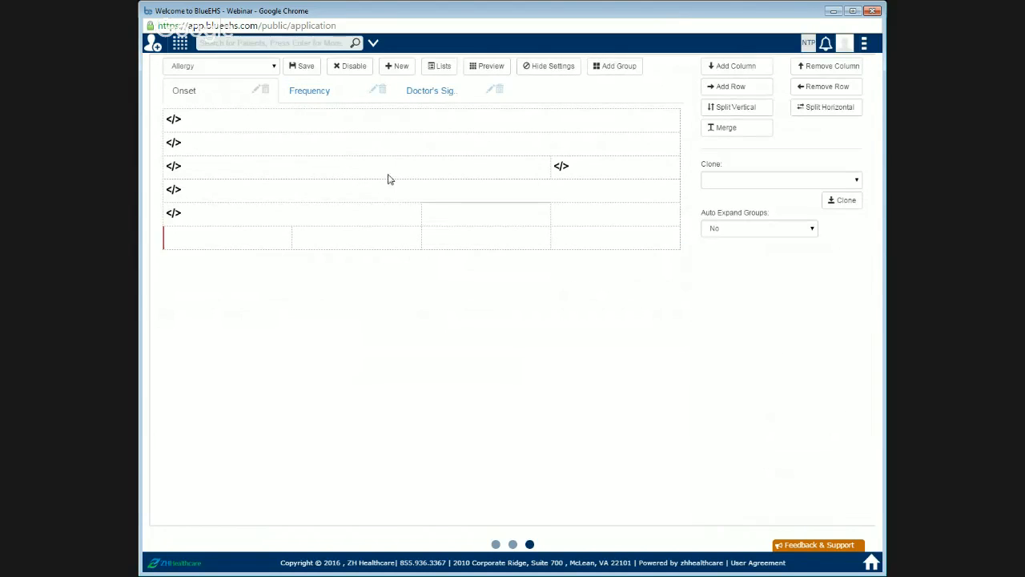
left_click(567, 69)
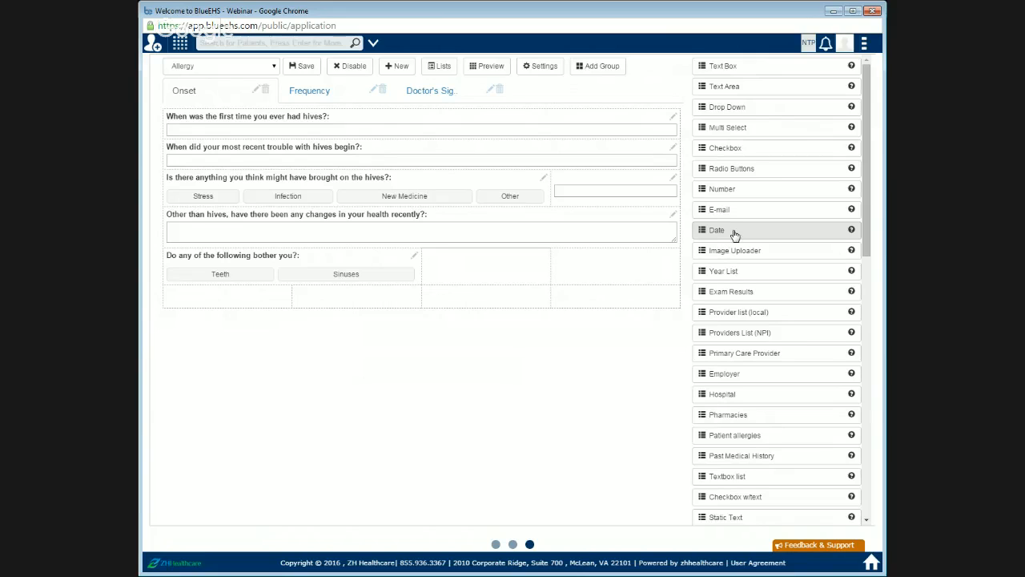
Step: Place a Date field in the last cell of the Onset group's bottom row and label it "Date of Service"
left_click_drag(734, 234, 594, 291)
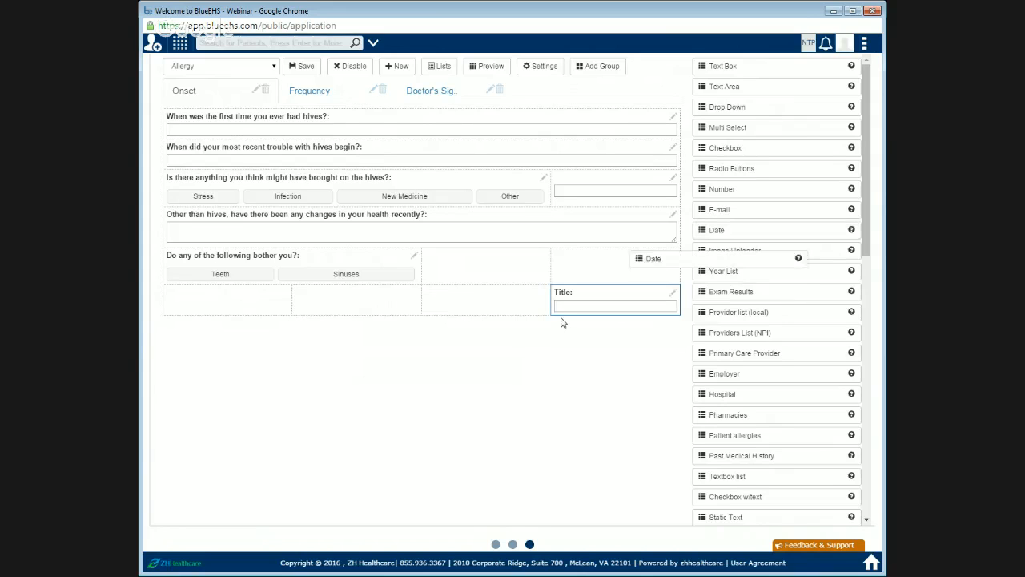
left_click(674, 293)
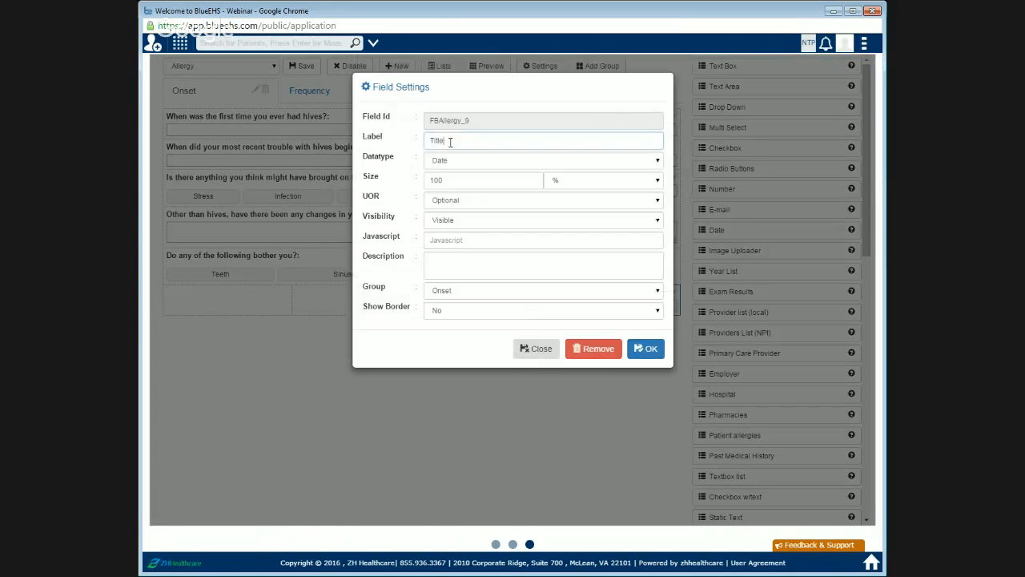
double_click(437, 141)
type("Dat")
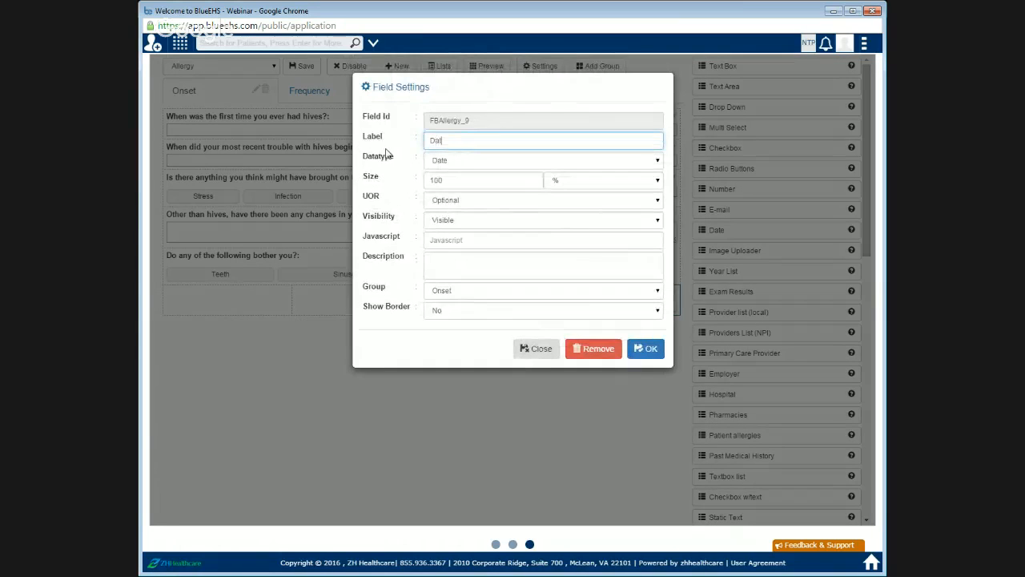
type("e od Service")
key("BackSpace")
type("f")
left_click(647, 350)
Step: Open the Date of Service field's date picker to test it, then dismiss it
left_click(618, 306)
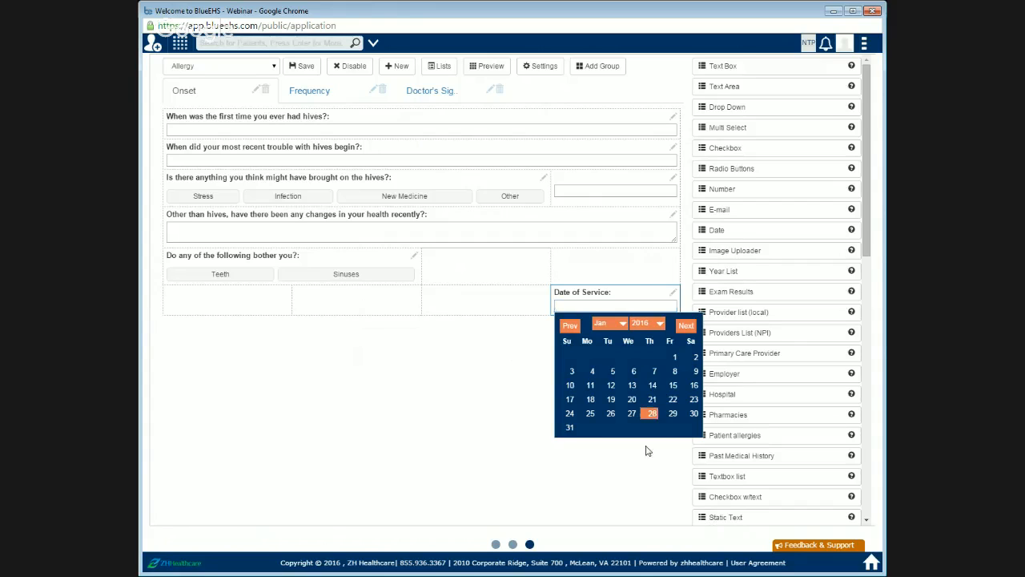
left_click(647, 448)
left_click(621, 308)
left_click(651, 450)
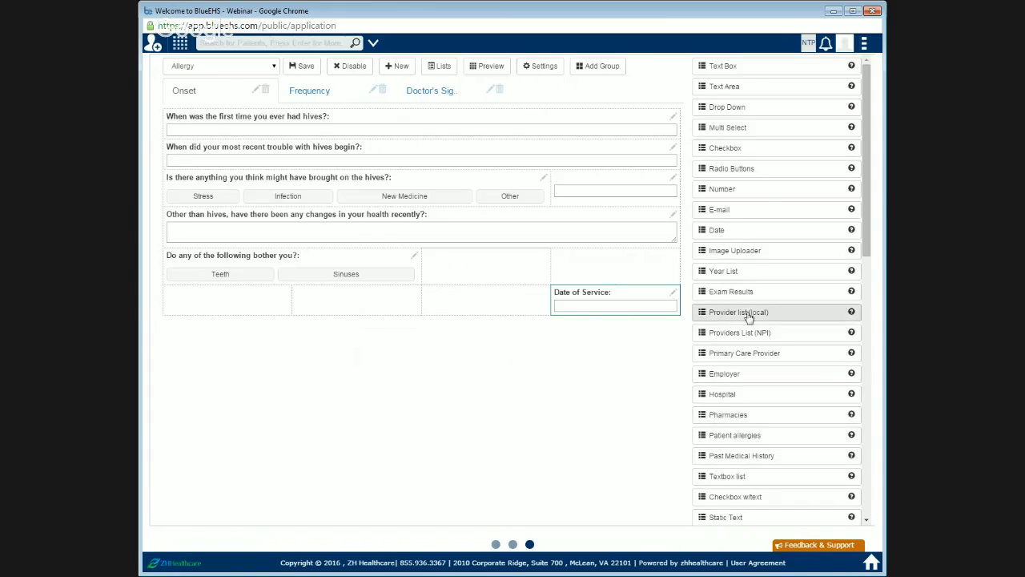
Step: Remove the Date of Service field from the Onset group's bottom row
scroll(753, 386, "down", 2)
scroll(753, 386, "down", 2)
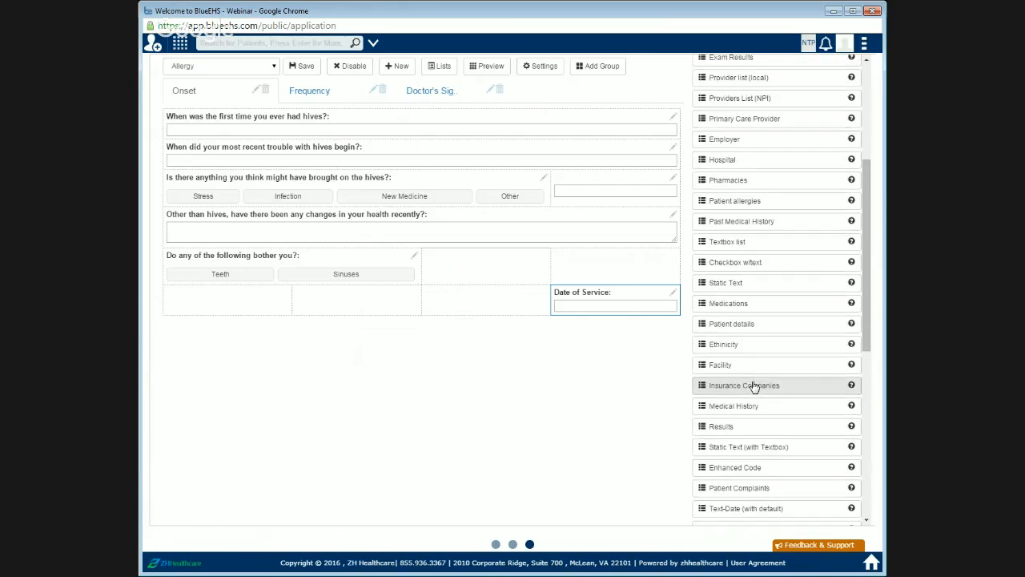
scroll(760, 454, "down", 1)
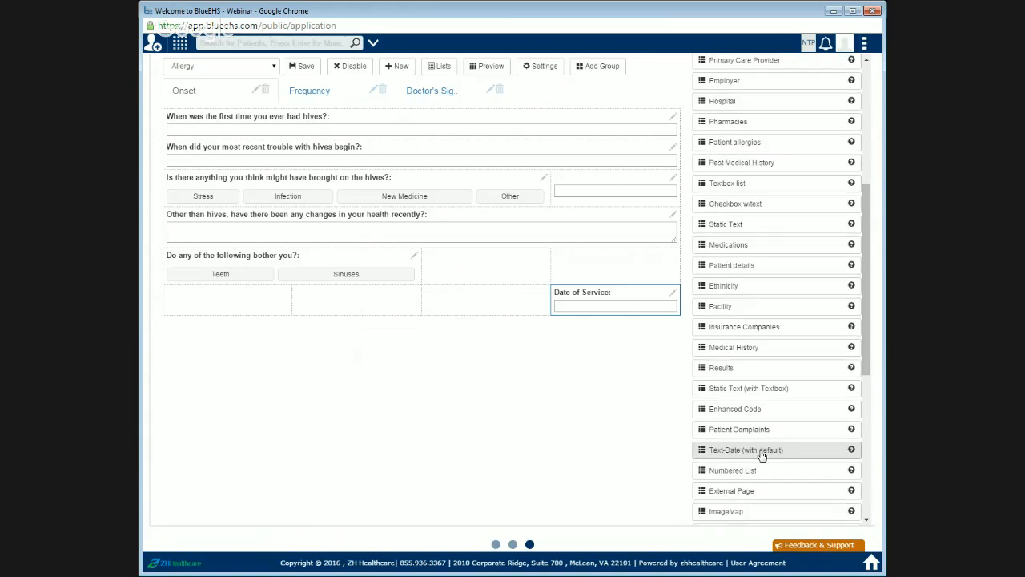
left_click(673, 293)
left_click(593, 348)
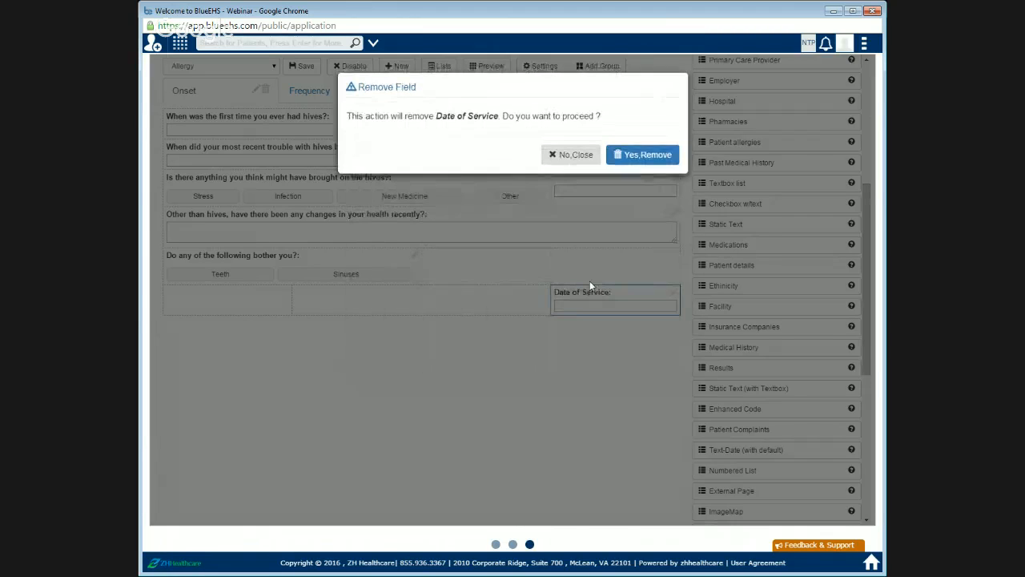
left_click(642, 154)
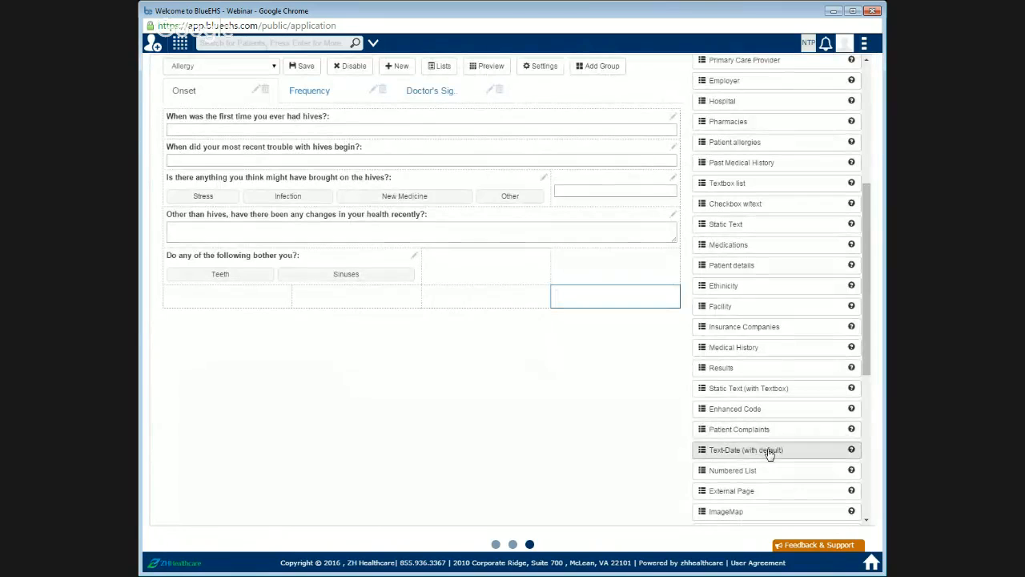
Step: Place a Text-Date (with default) field in the last cell of the Onset group's bottom row and label it "Date of Service"
left_click_drag(765, 450, 619, 300)
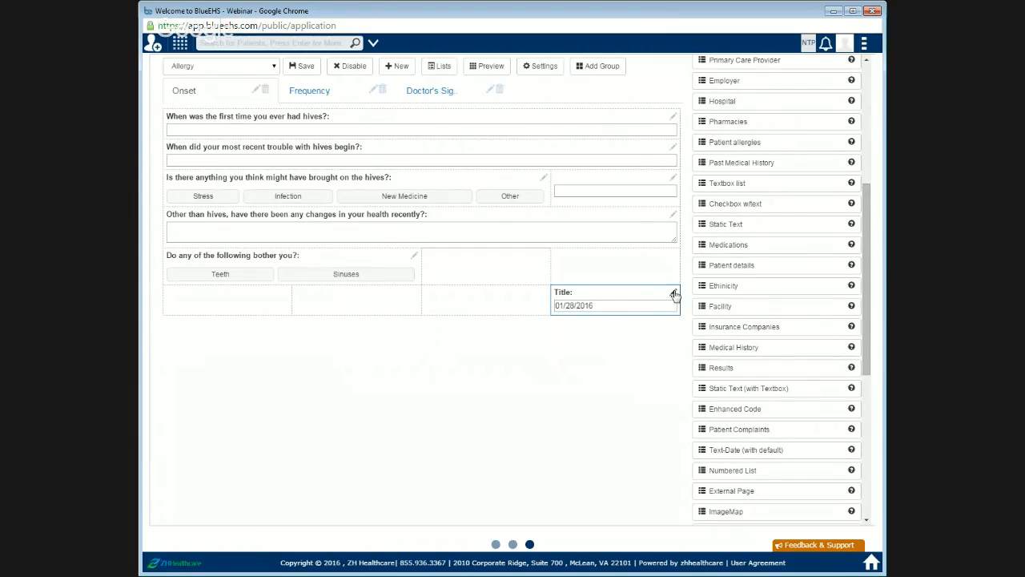
left_click(672, 294)
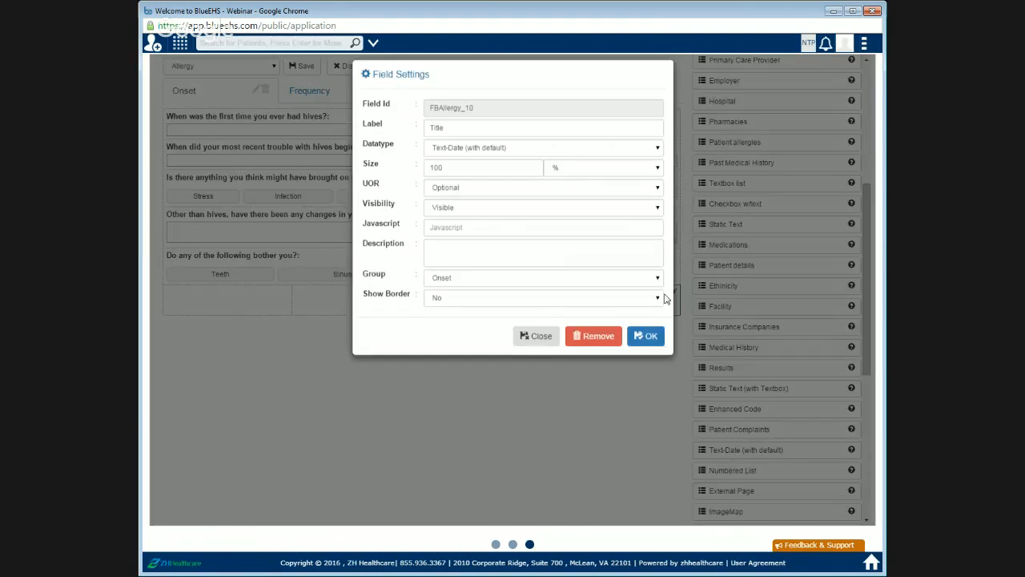
left_click_drag(474, 142, 364, 144)
type("Da")
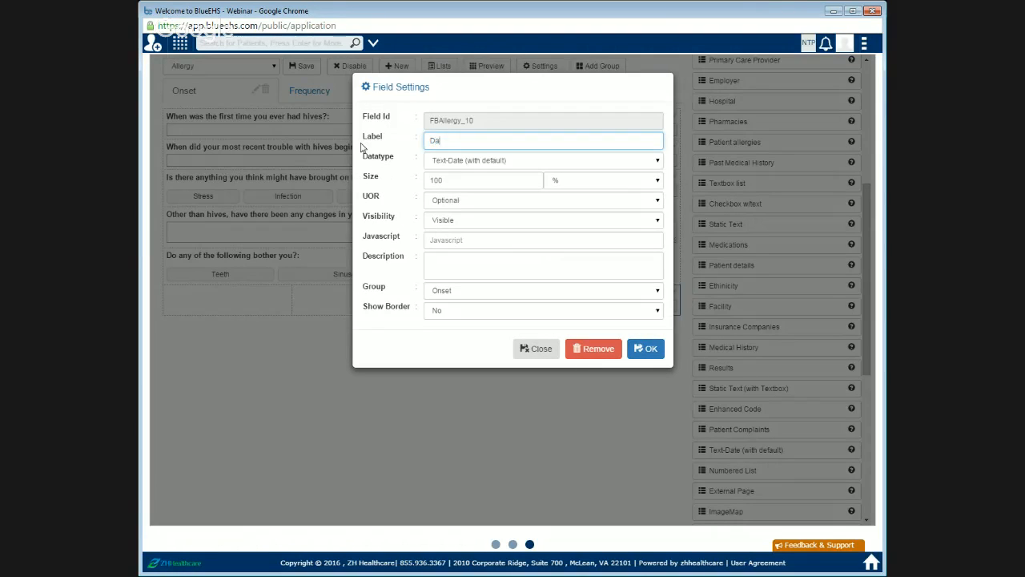
type("te of Service")
left_click(650, 351)
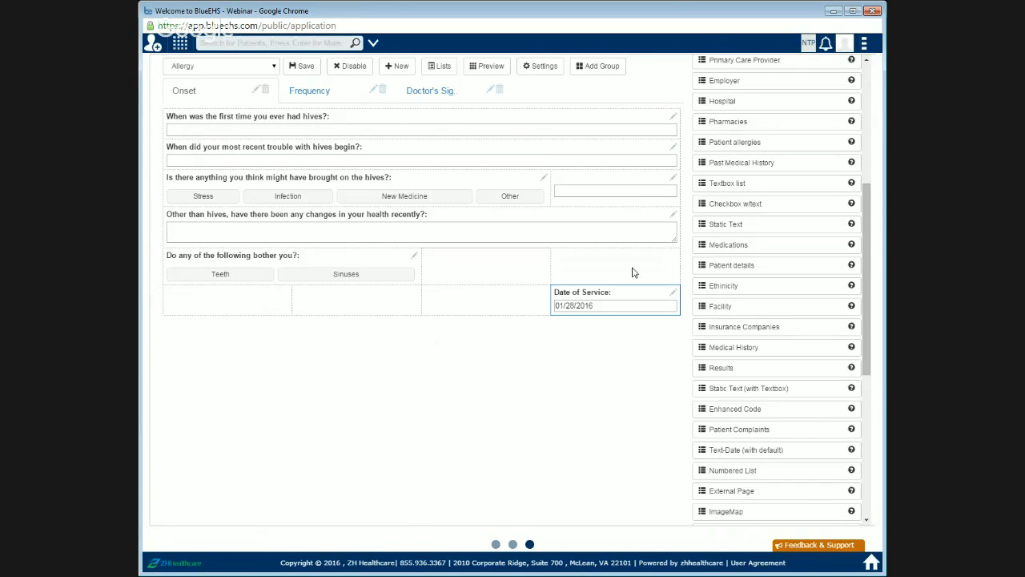
Step: Preview the whole form and close the preview
left_click(486, 70)
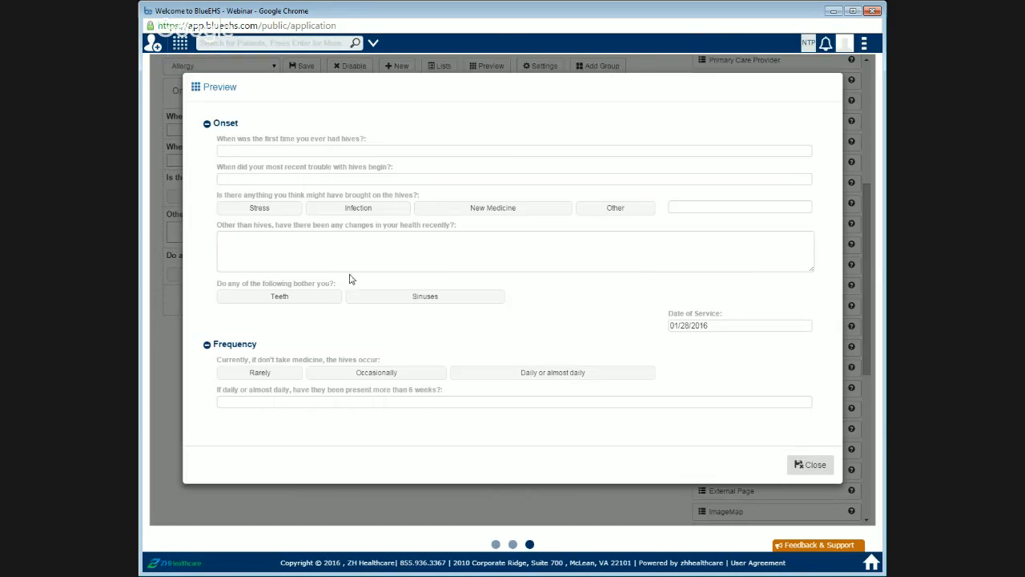
left_click(811, 466)
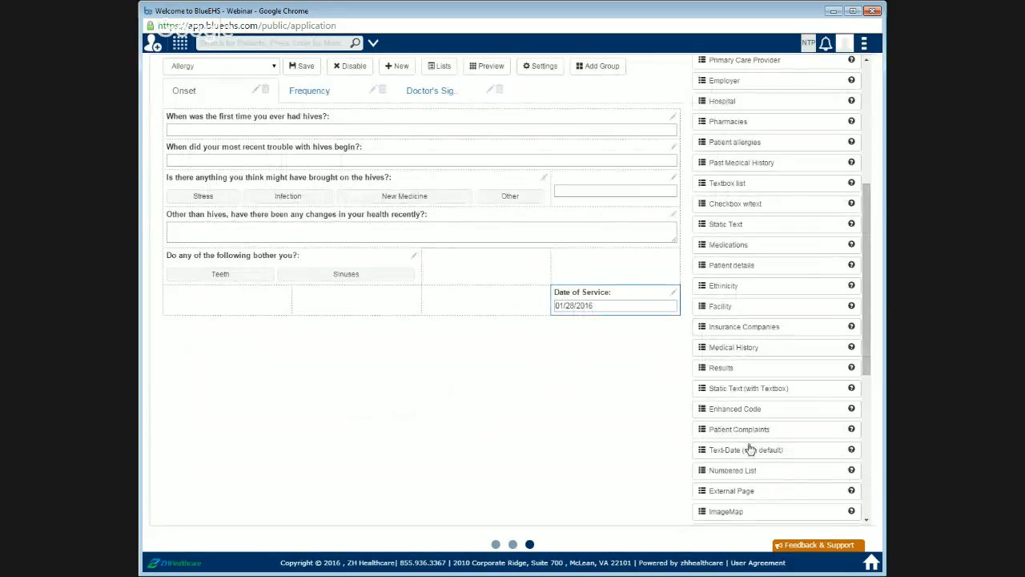
Step: Add an Image Uploader field to the first cell of the Doctor's Signature group and label it "Image"
left_click(420, 93)
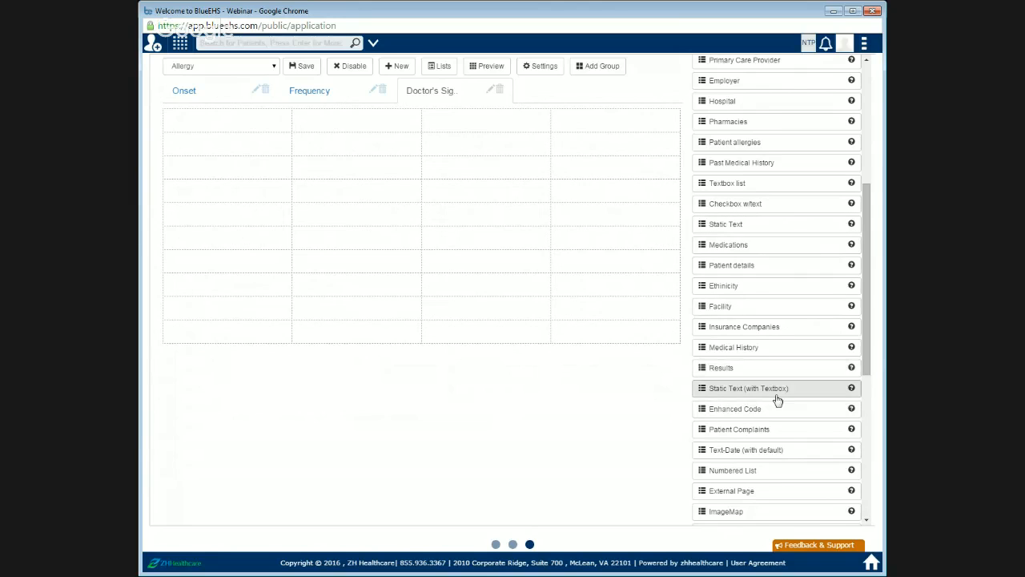
scroll(777, 400, "down", 3)
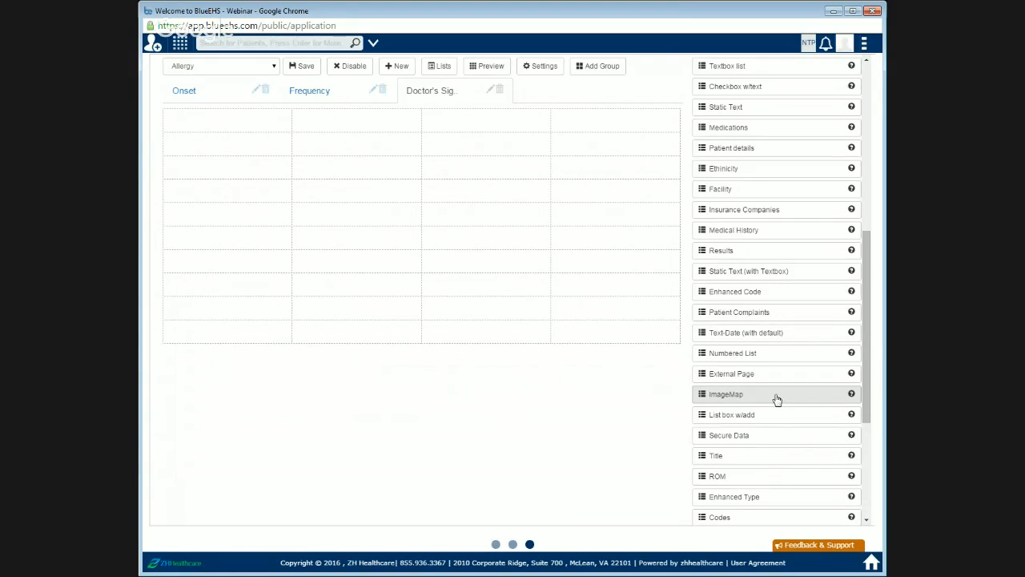
scroll(777, 400, "up", 3)
scroll(777, 400, "up", 8)
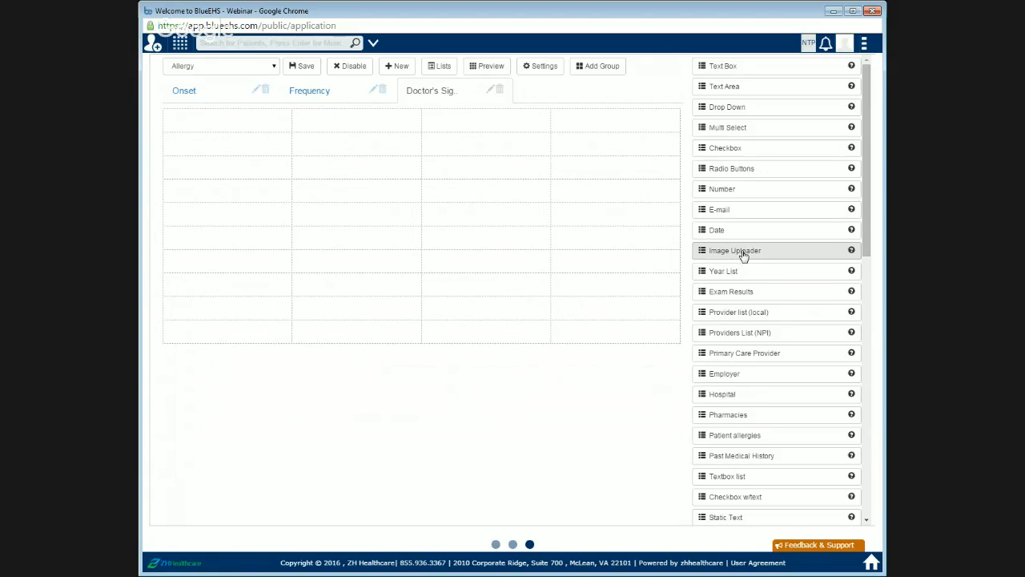
left_click_drag(743, 255, 230, 131)
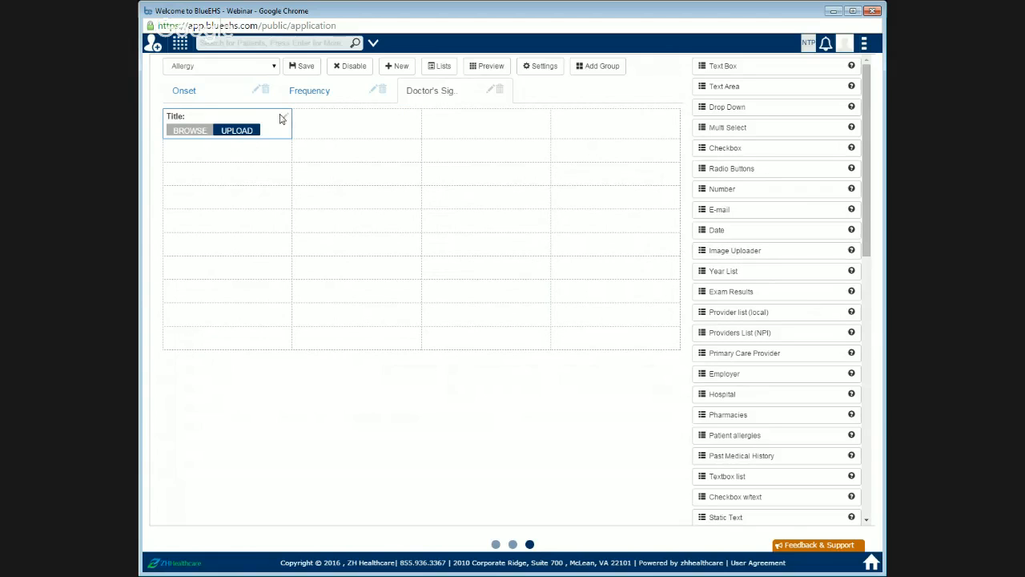
left_click(286, 119)
left_click_drag(501, 141, 410, 139)
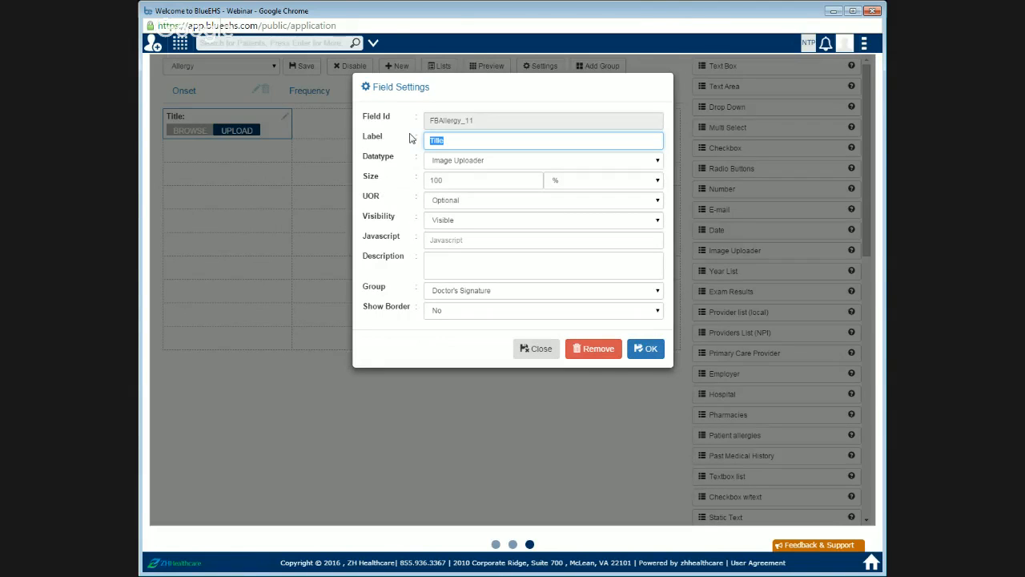
key("BackSpace")
type("Image")
left_click(645, 349)
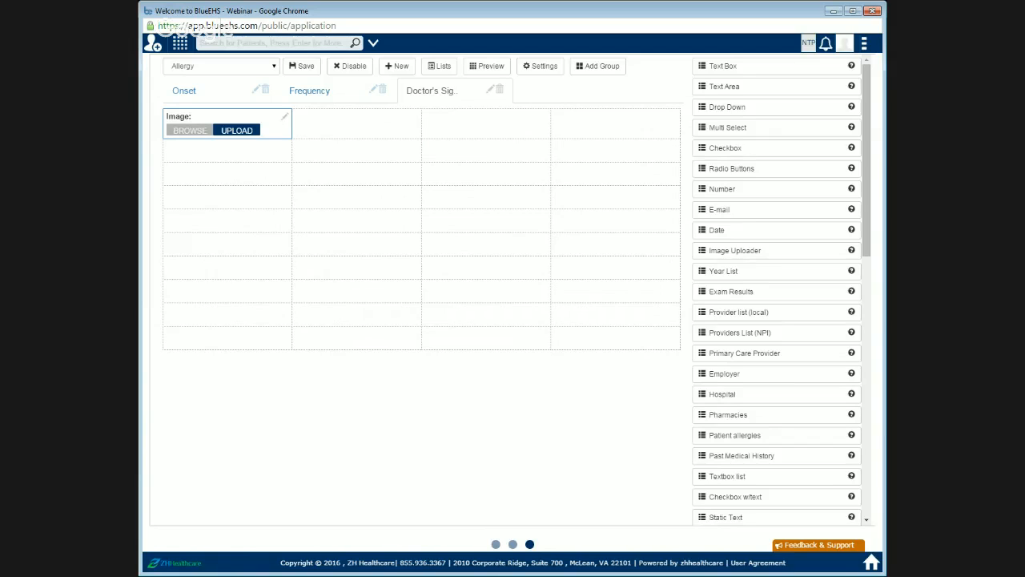
Step: Try the Image field's upload control twice, briefly reopening its settings, and dismiss the notices
left_click(237, 133)
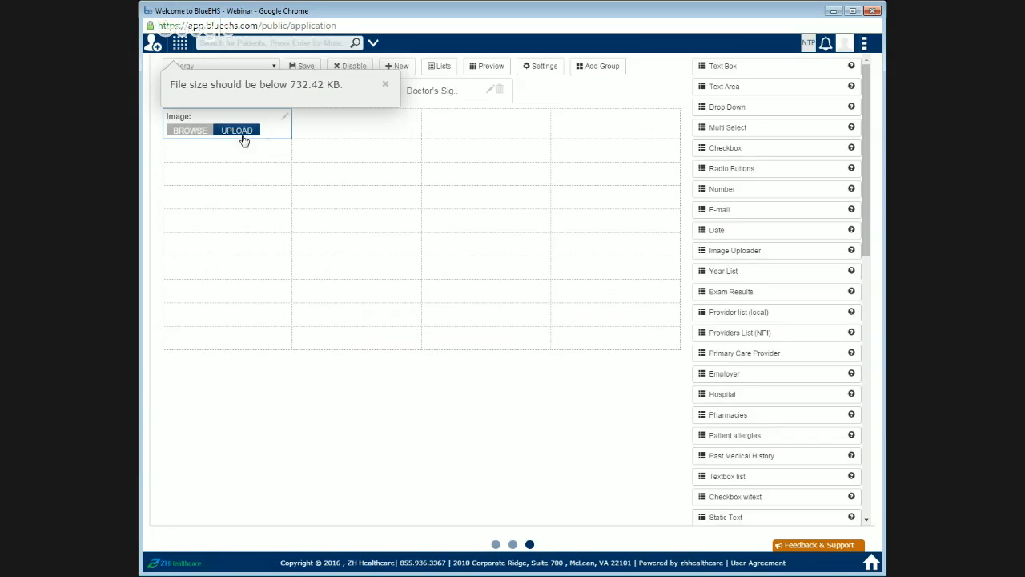
left_click(386, 84)
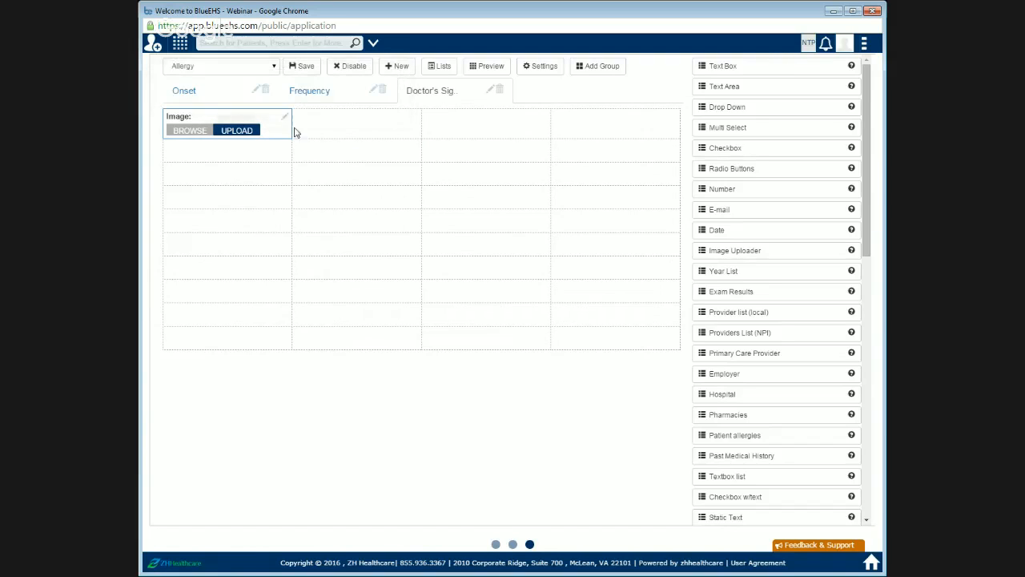
left_click(285, 117)
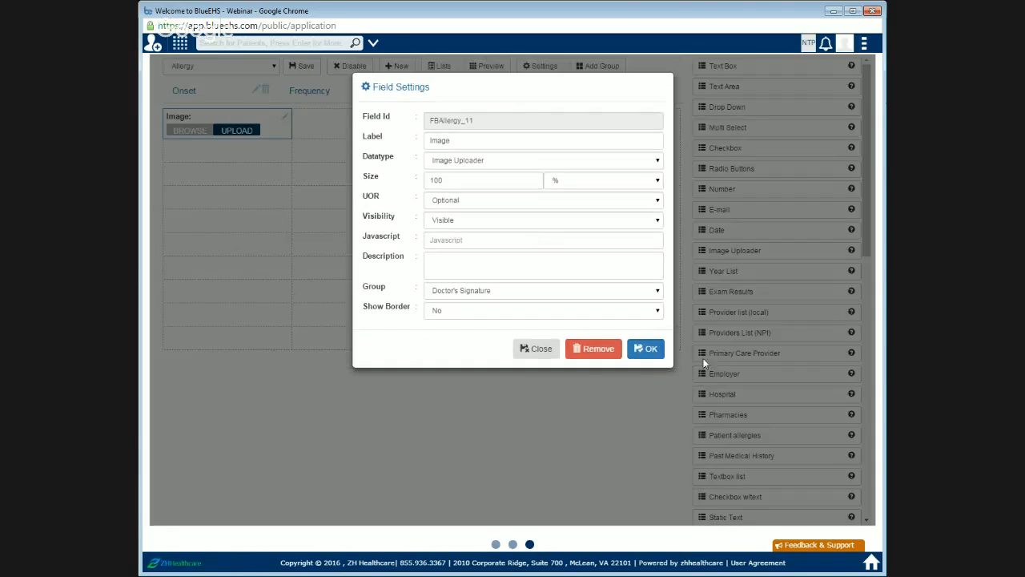
left_click(202, 133)
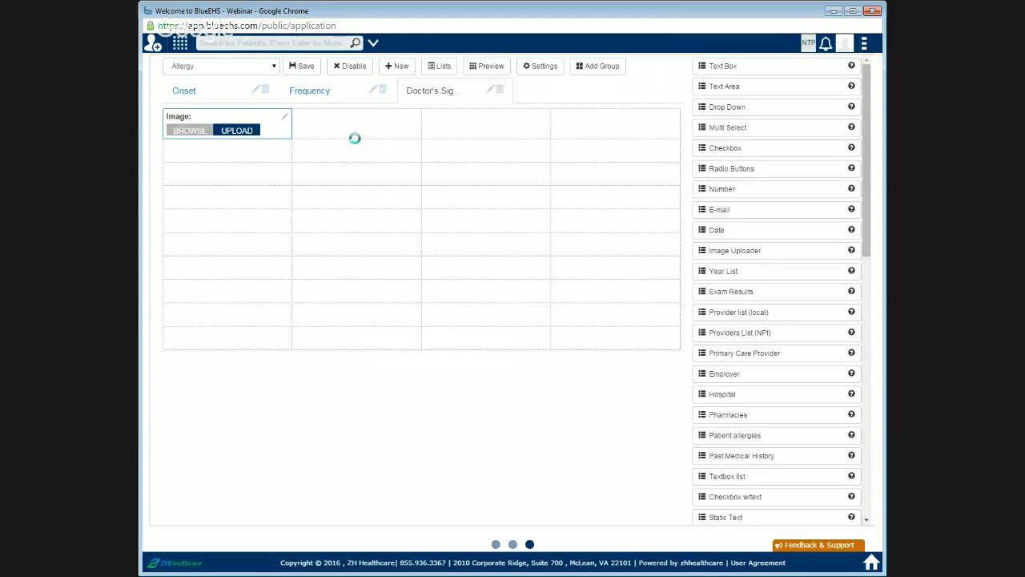
left_click(247, 131)
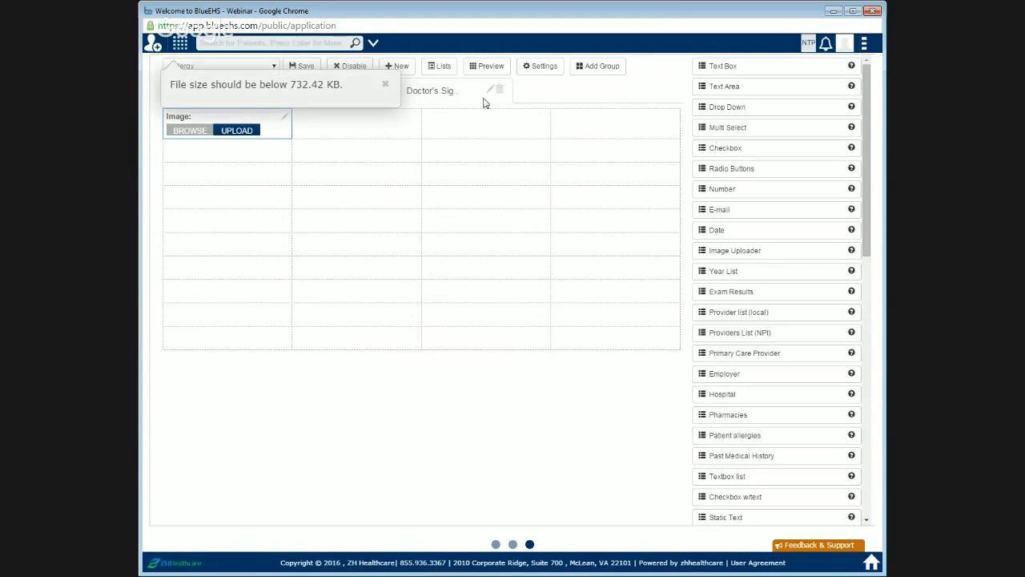
left_click(388, 84)
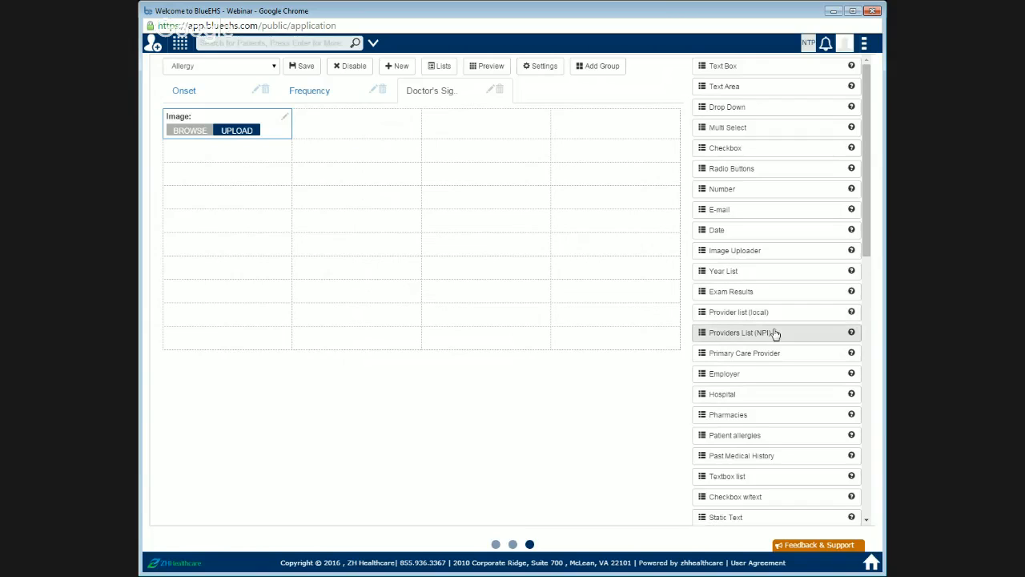
Step: Add a Static Text field below the Image field and label it "A Note"
scroll(771, 353, "down", 1)
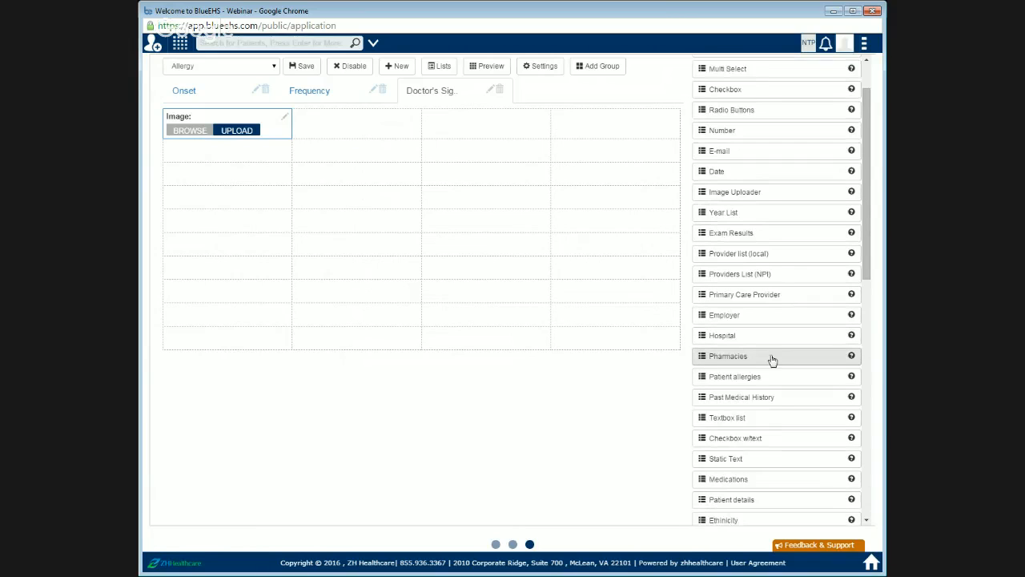
scroll(766, 362, "down", 1)
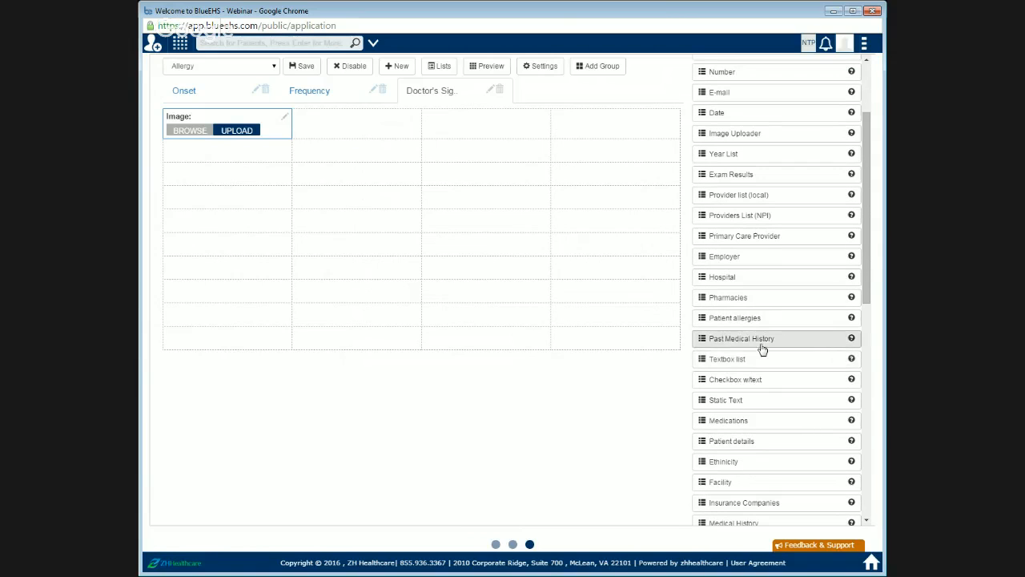
scroll(760, 346, "down", 1)
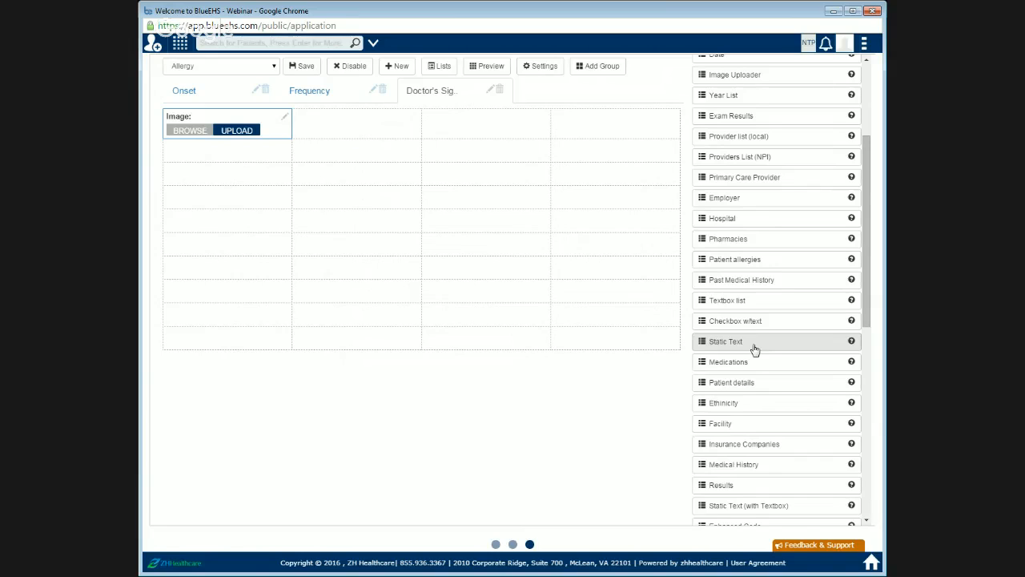
mouse_move(754, 347)
left_mouse_down()
mouse_move(438, 213)
mouse_move(238, 165)
mouse_move(252, 173)
mouse_move(238, 174)
left_mouse_up()
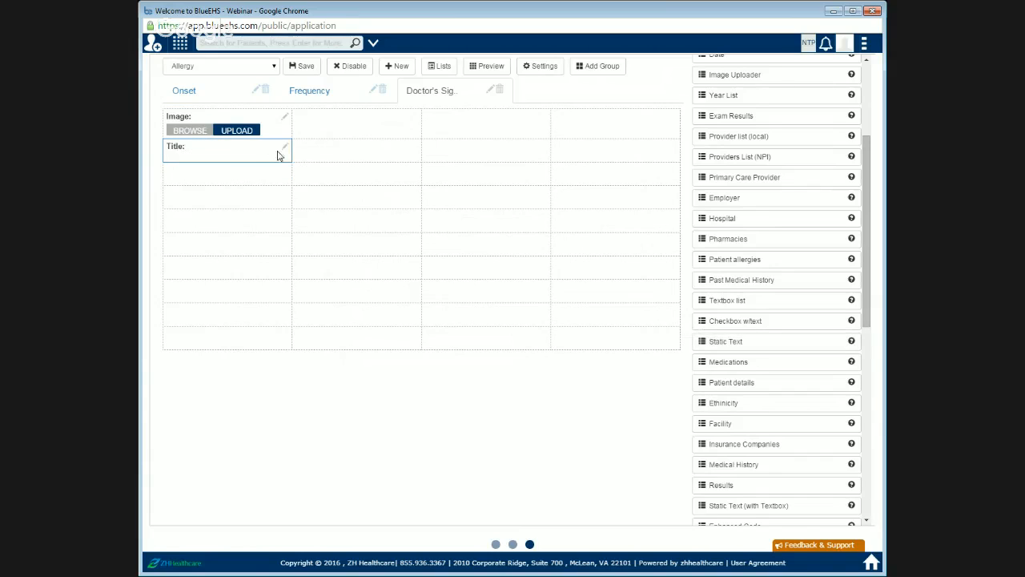
left_click(285, 147)
double_click(469, 140)
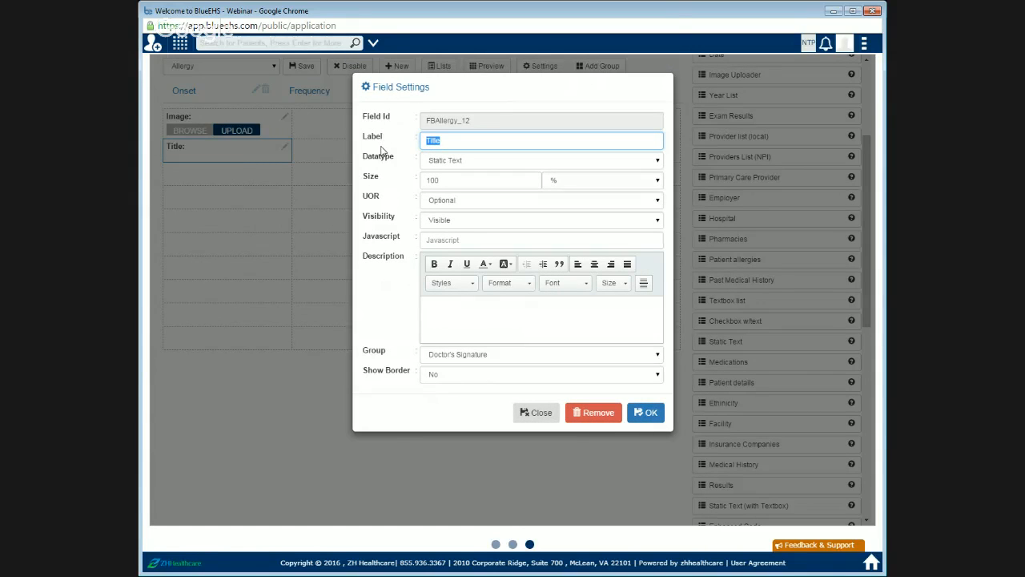
type("A Note")
Step: Set the A Note field's description text to "This is a test." and apply the settings
key("Tab")
key("Tab")
key("Tab")
key("Tab")
key("Tab")
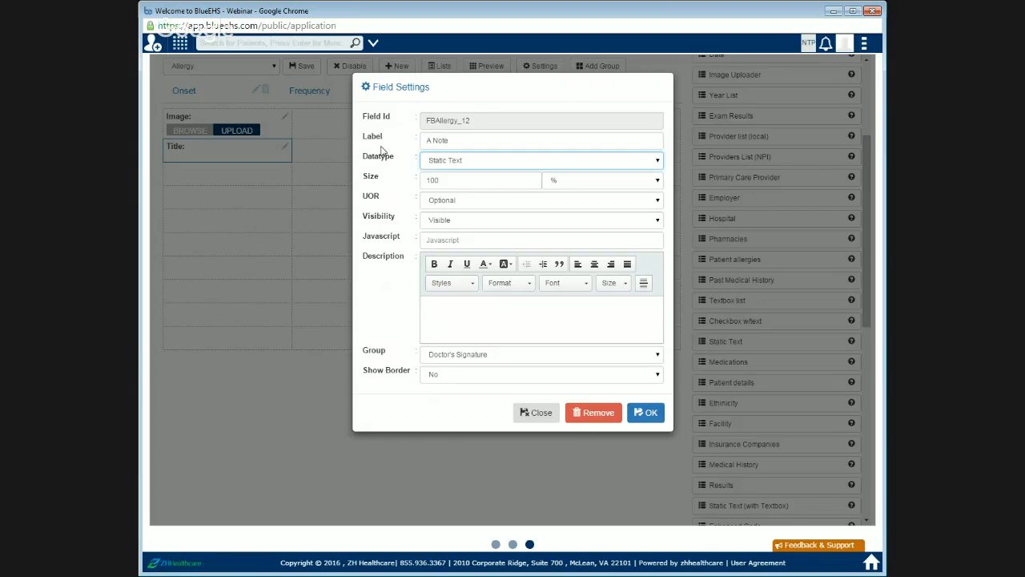
left_click(562, 317)
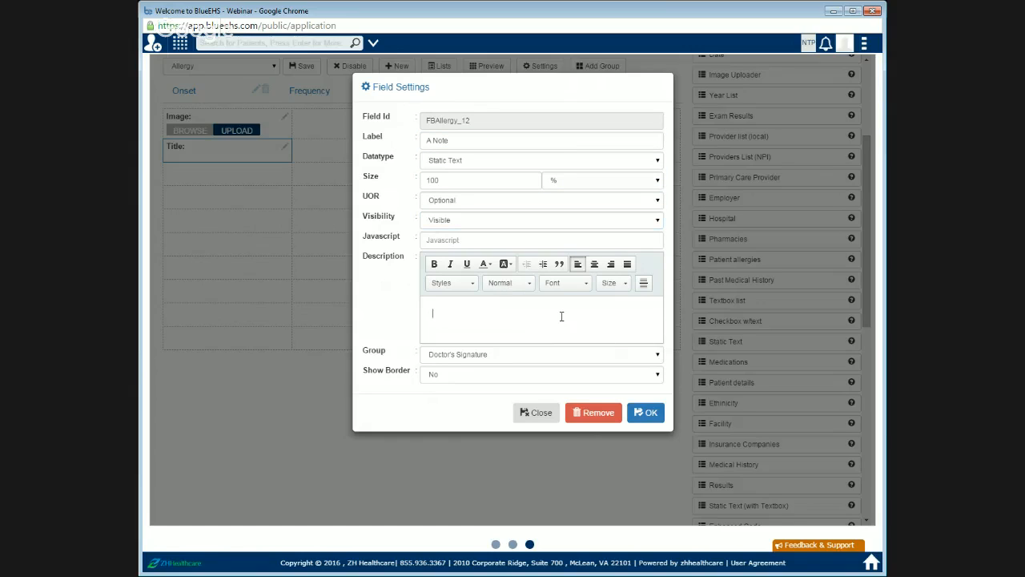
type("This is")
type("test.")
left_click(650, 412)
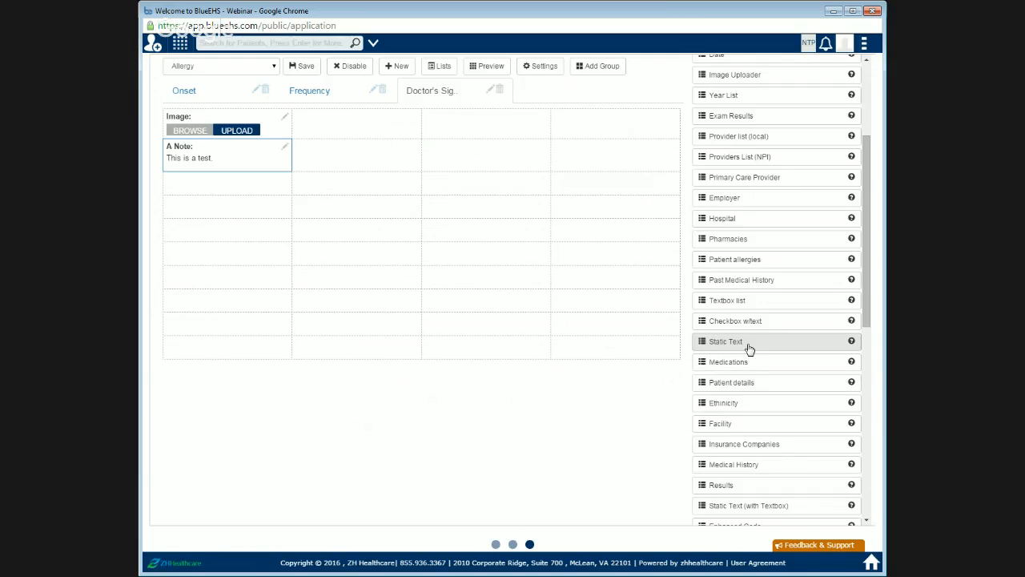
Step: Add a Patient details field below the A Note field and label it "Patient Details"
scroll(750, 349, "down", 1)
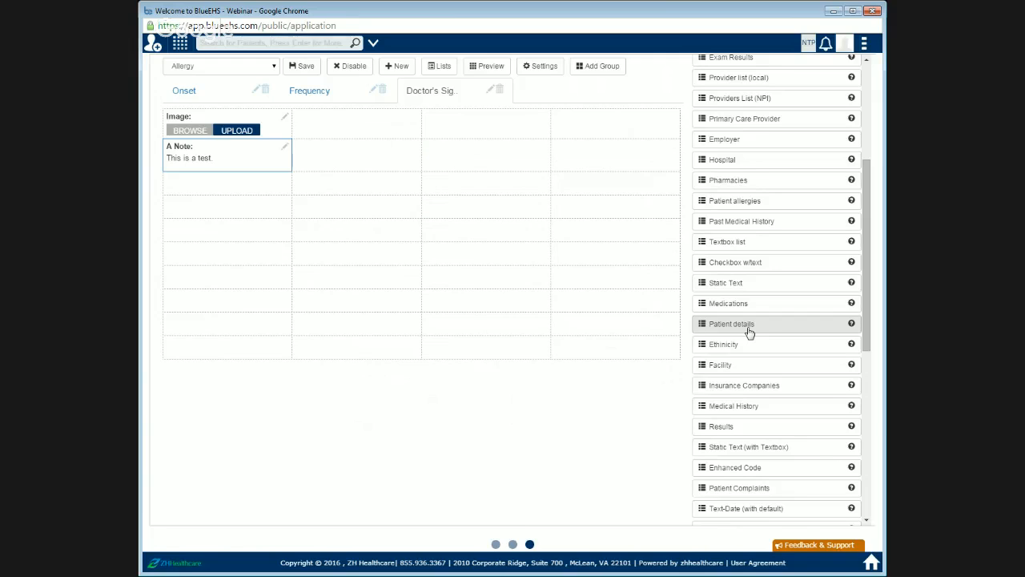
left_click_drag(749, 331, 239, 195)
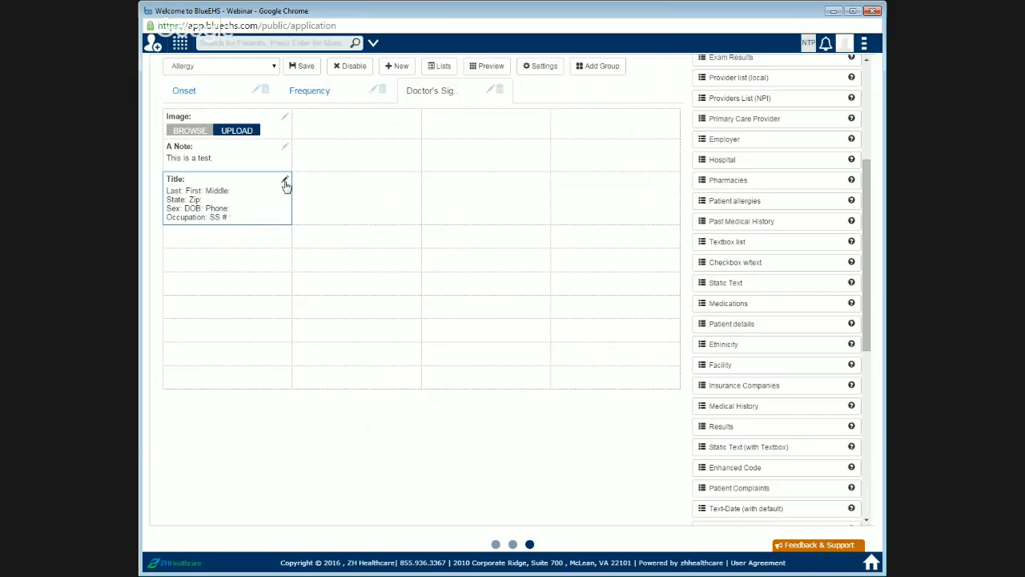
left_click(285, 181)
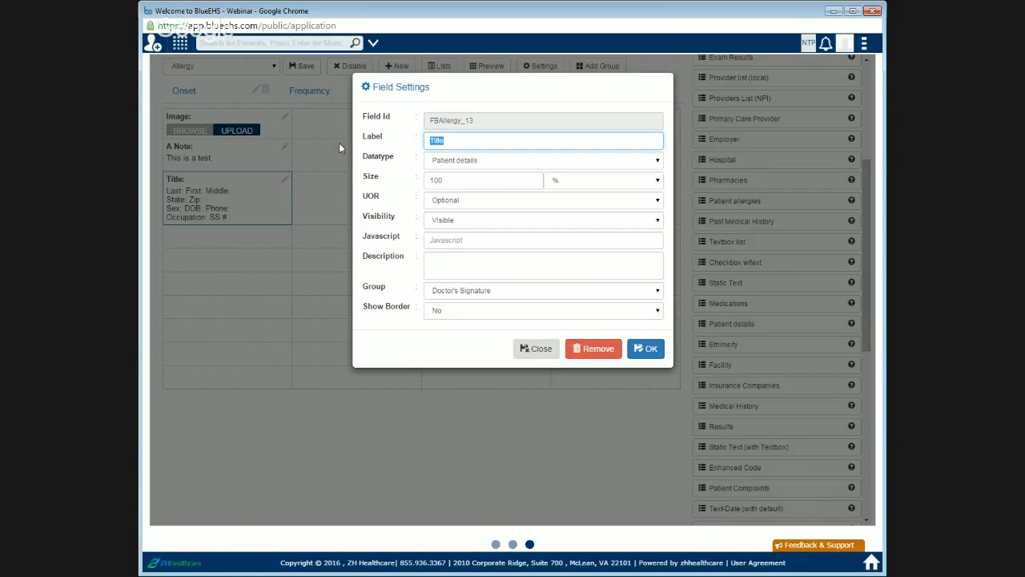
type("Pate")
type("ent Details")
key("Return")
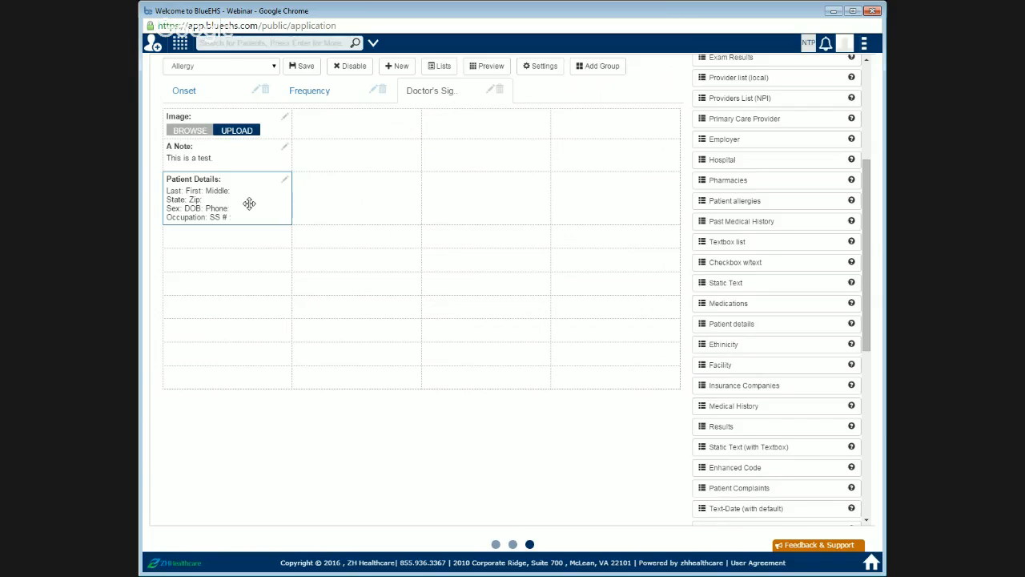
Step: Browse the rest of the field list and save the Allergy form
scroll(784, 424, "down", 1)
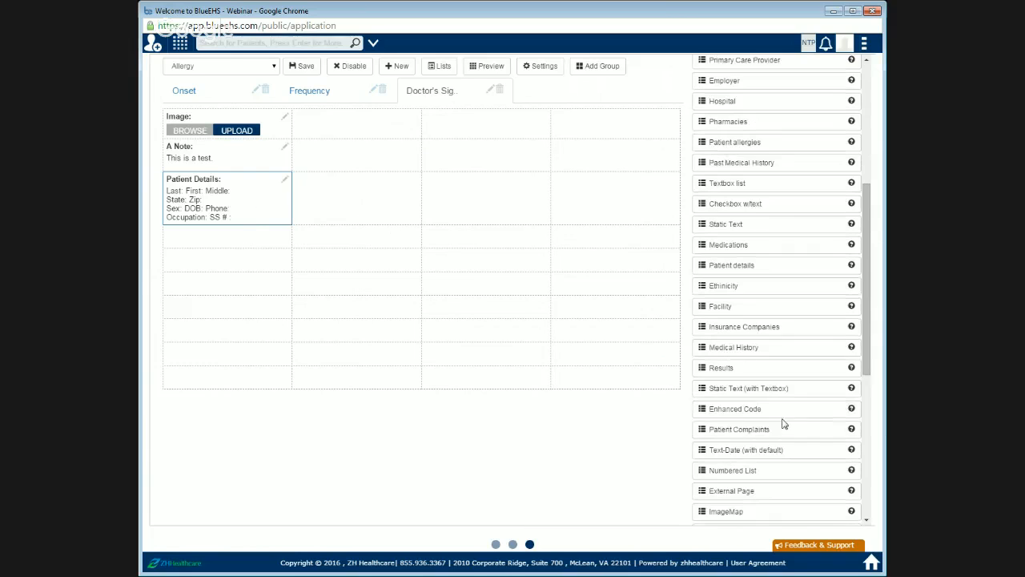
scroll(769, 404, "down", 1)
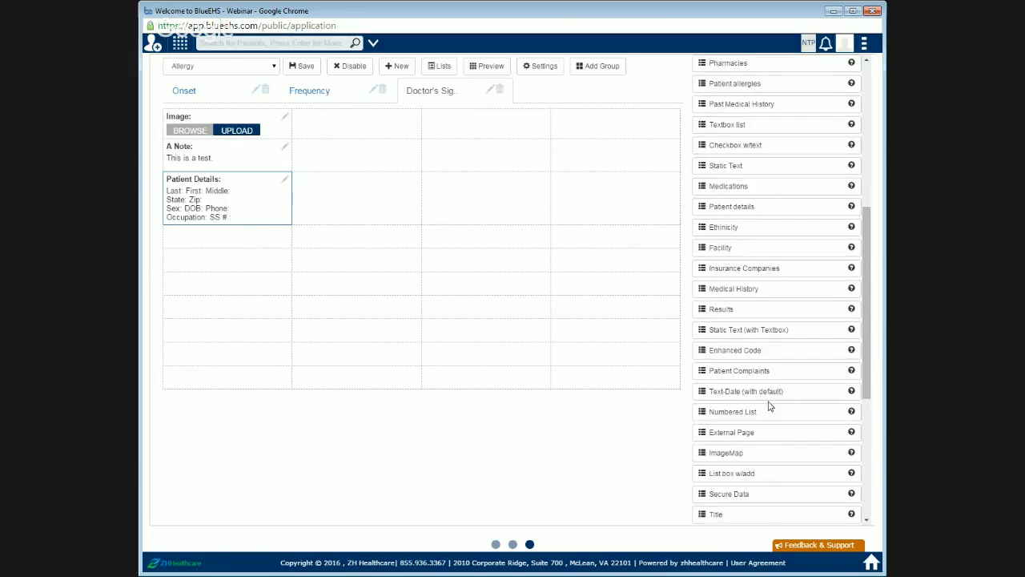
scroll(760, 394, "down", 1)
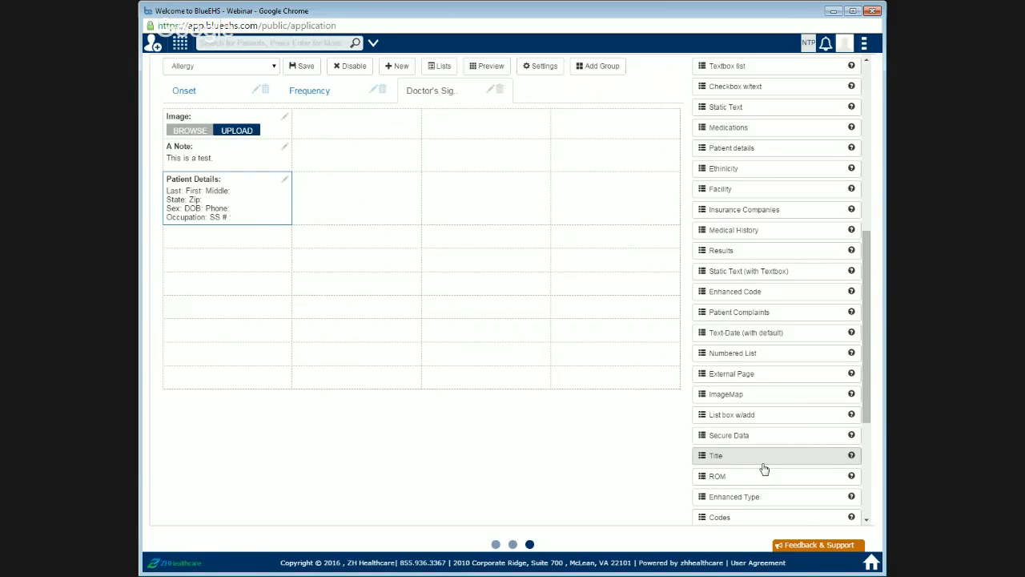
scroll(764, 468, "down", 2)
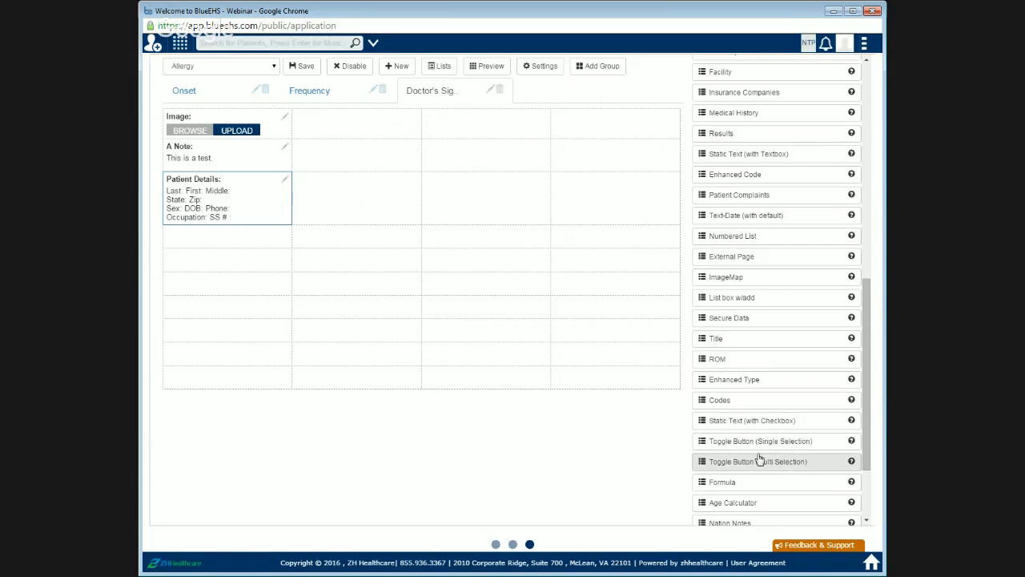
scroll(764, 483, "down", 1)
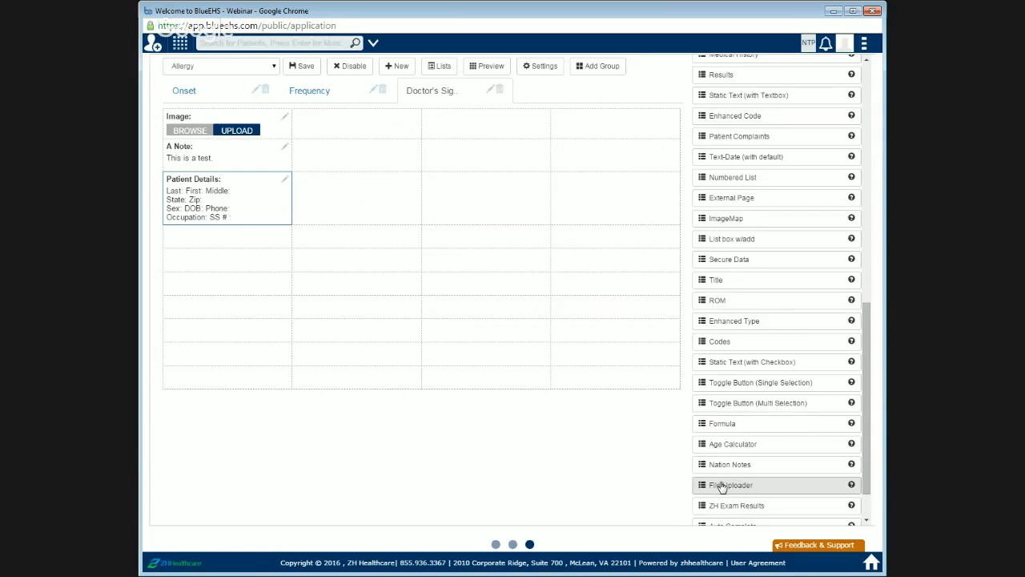
scroll(721, 486, "down", 1)
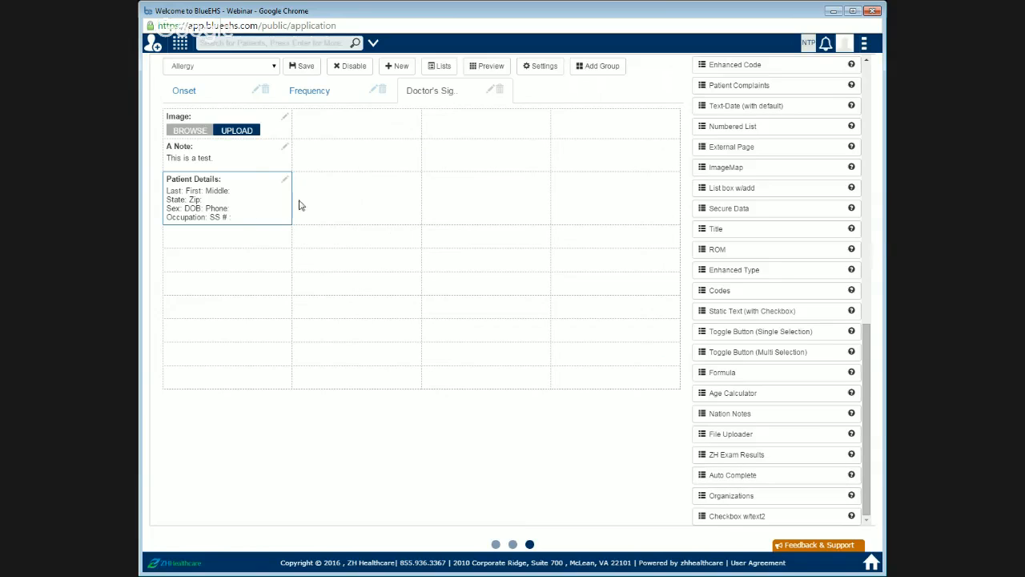
left_click(309, 68)
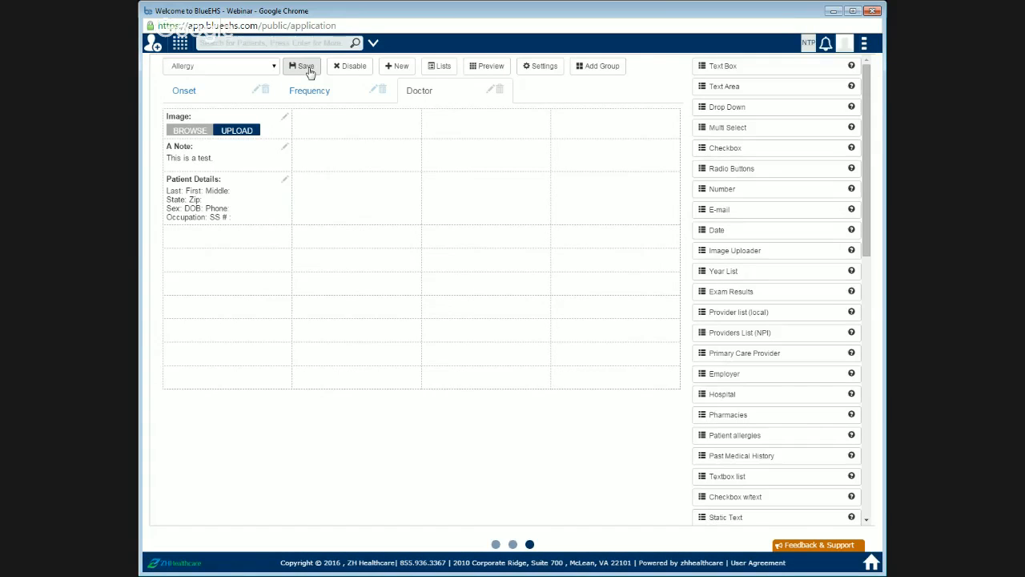
Step: Open the Combination Form screen from the administration menu
left_click(198, 71)
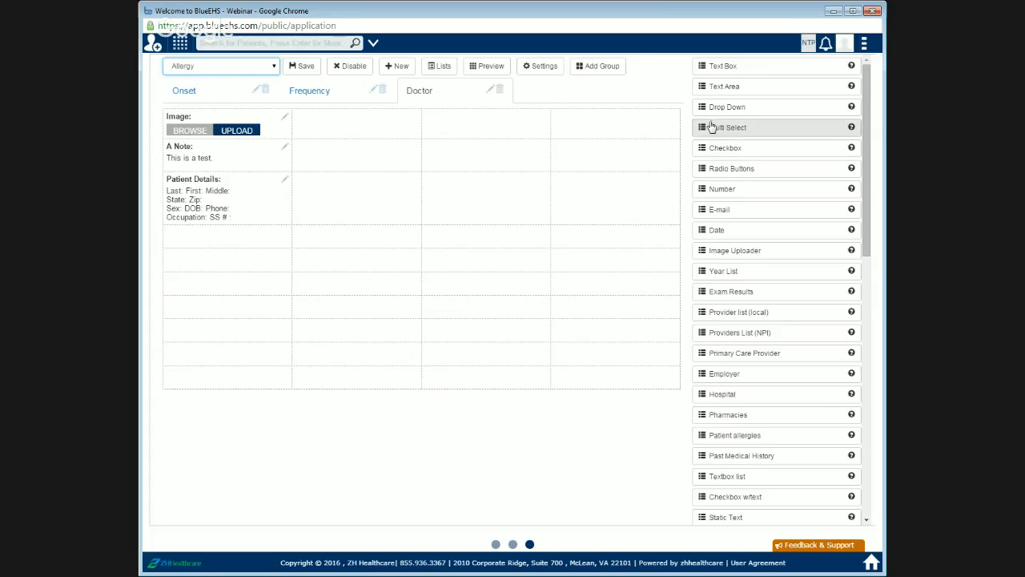
left_click(517, 546)
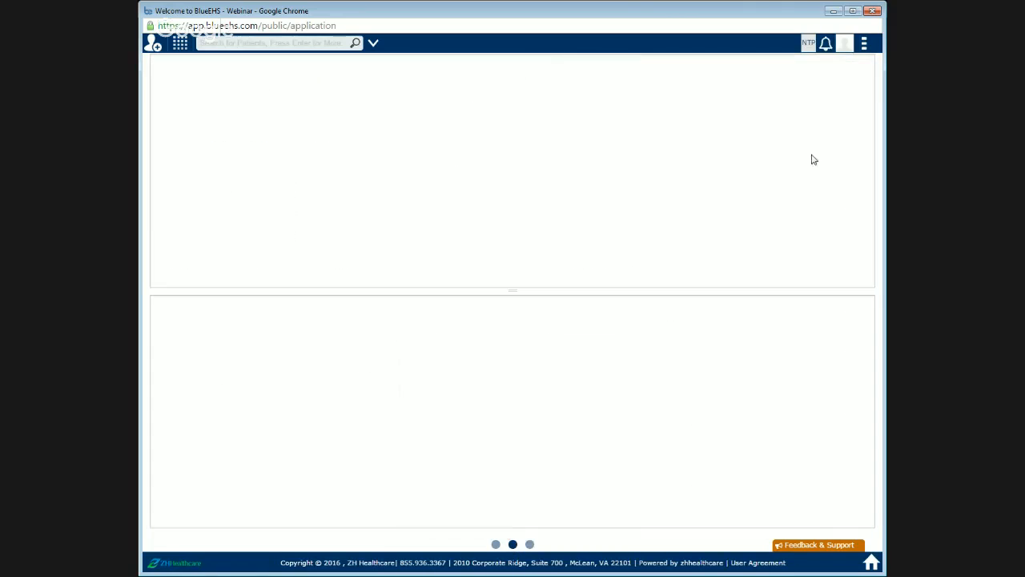
left_click(868, 63)
left_click(865, 45)
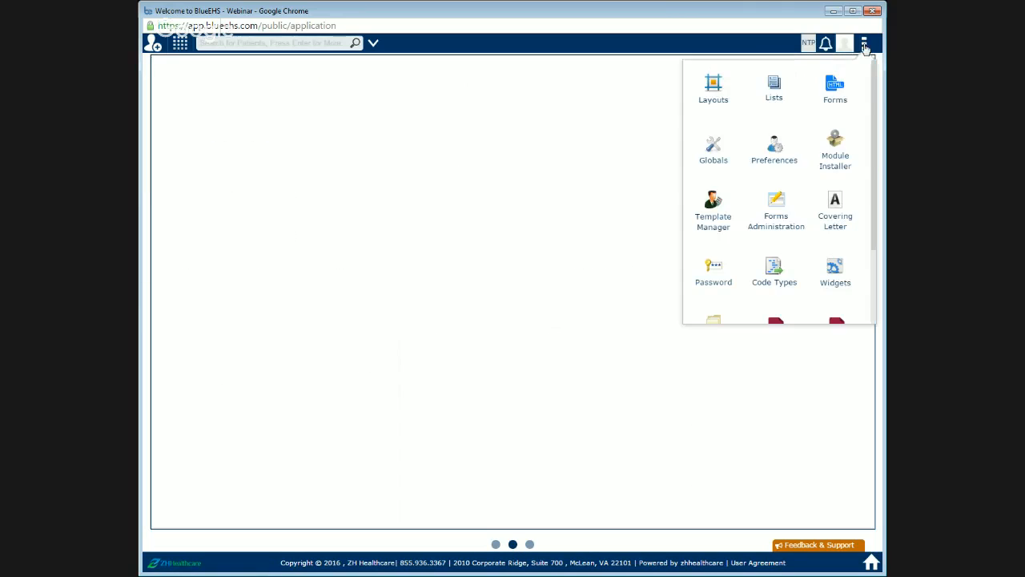
scroll(778, 224, "down", 2)
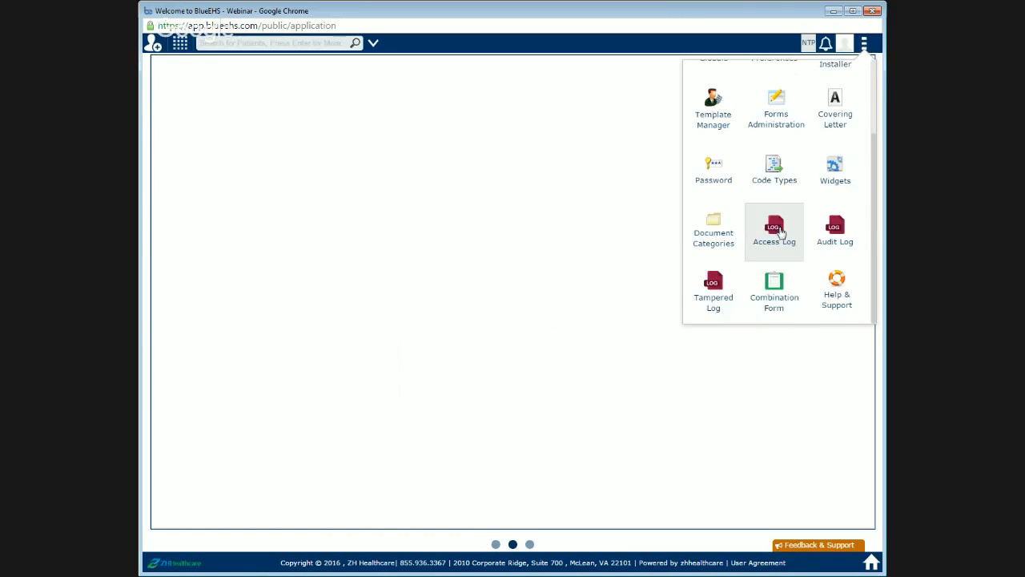
left_click(774, 302)
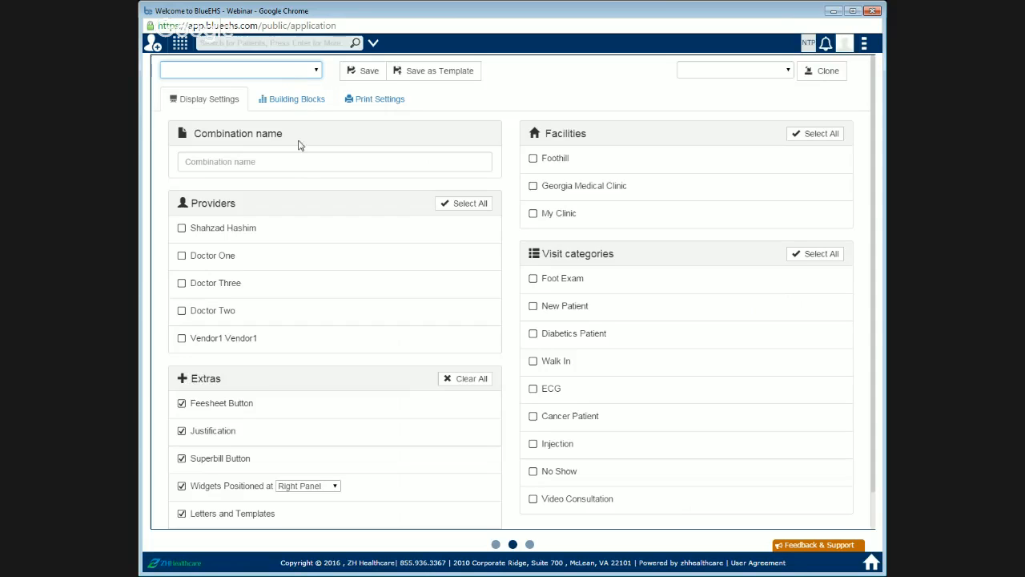
Step: Name the new combination form "Initial Visit Form"
left_click(287, 161)
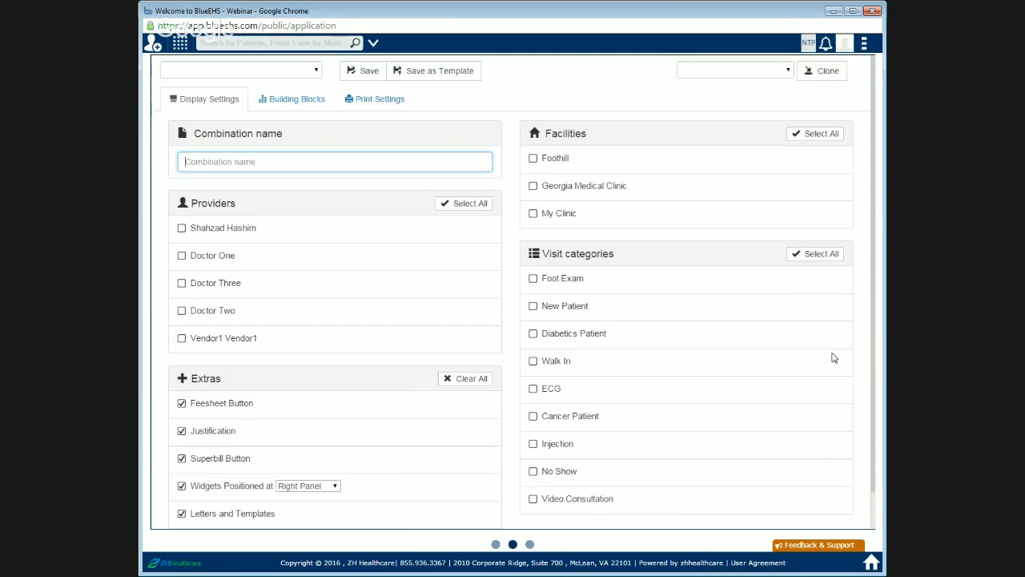
type("Initial Visit Form")
Step: Select providers Doctor One and Doctor Two, facilities Foothill and Georgia Medical Clinic, and visit categories New Patient and Cancer Patient
left_click(181, 258)
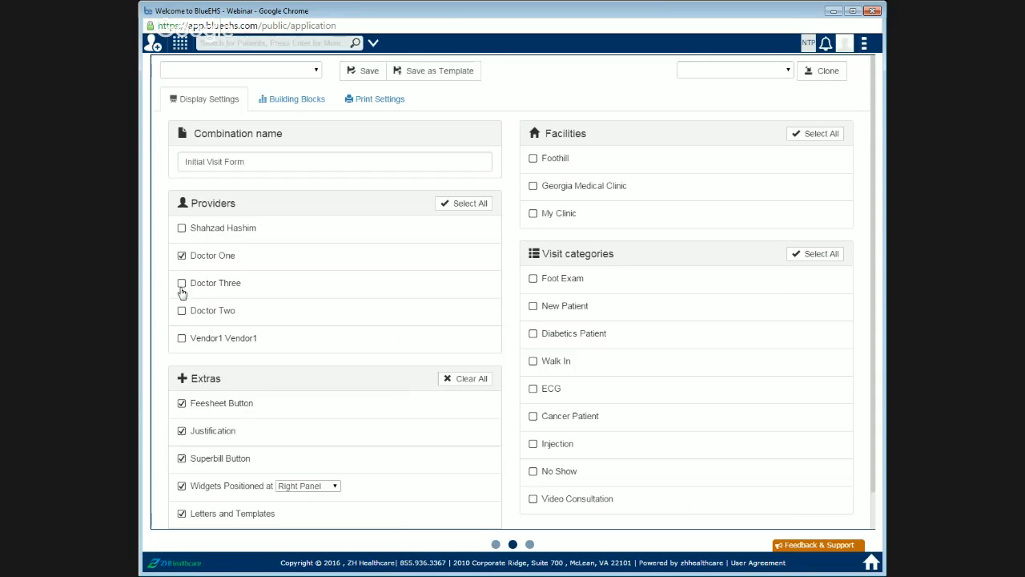
left_click(182, 311)
left_click(548, 160)
left_click(553, 190)
scroll(649, 222, "down", 1)
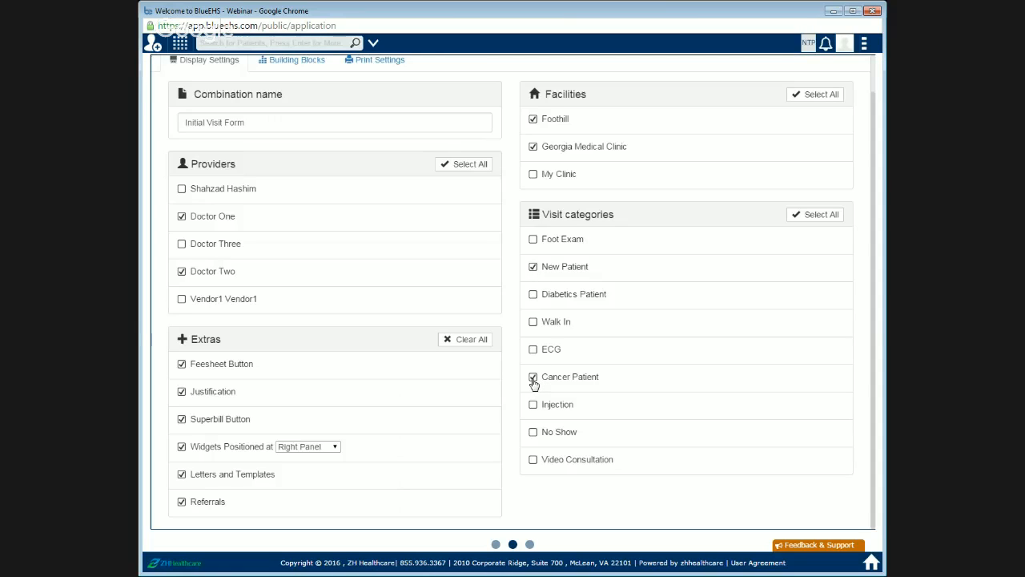
scroll(736, 245, "up", 1)
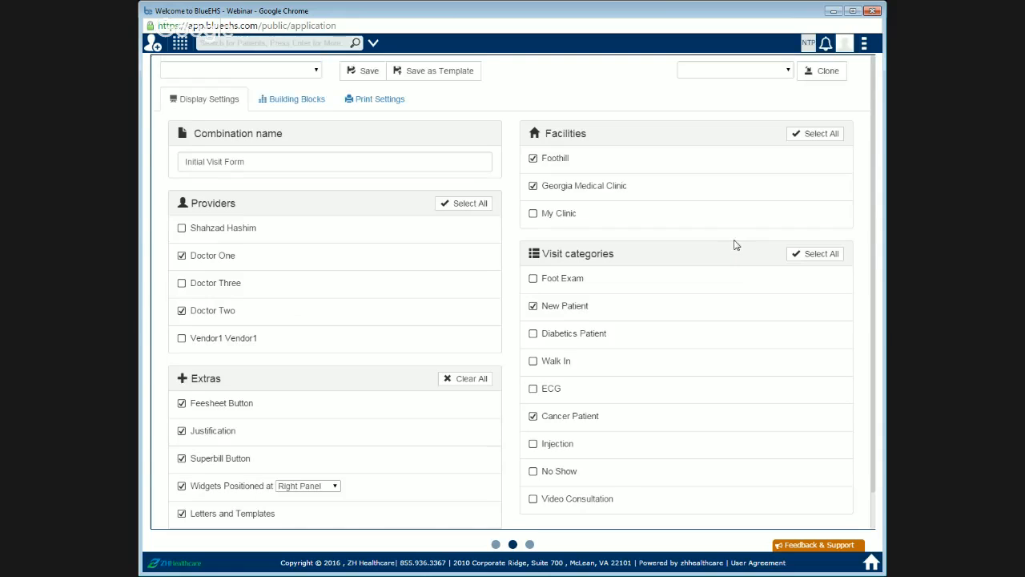
Step: Add the layout-based Allergy and Demographics building blocks to the combination form
left_click(312, 107)
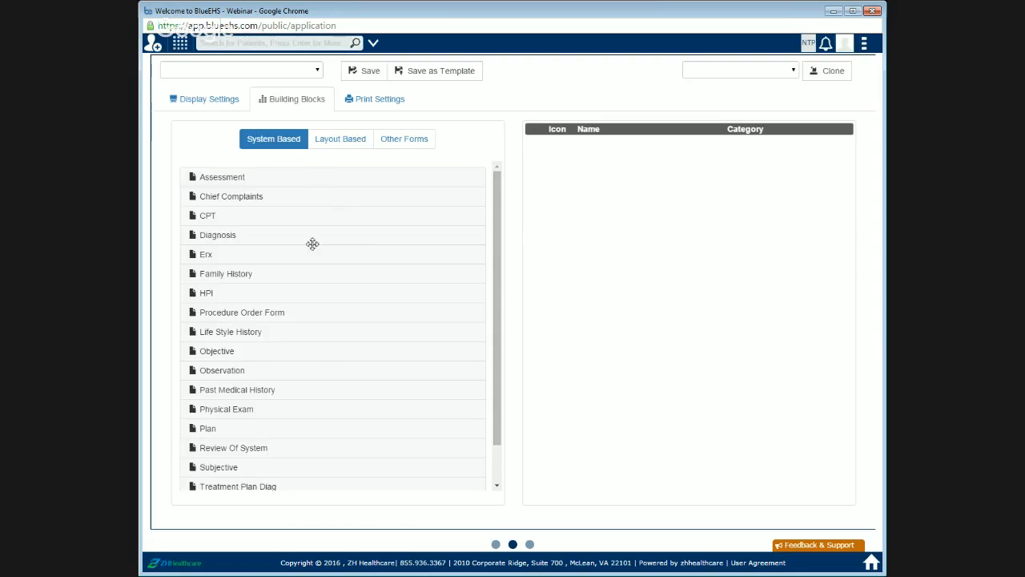
scroll(288, 300, "down", 1)
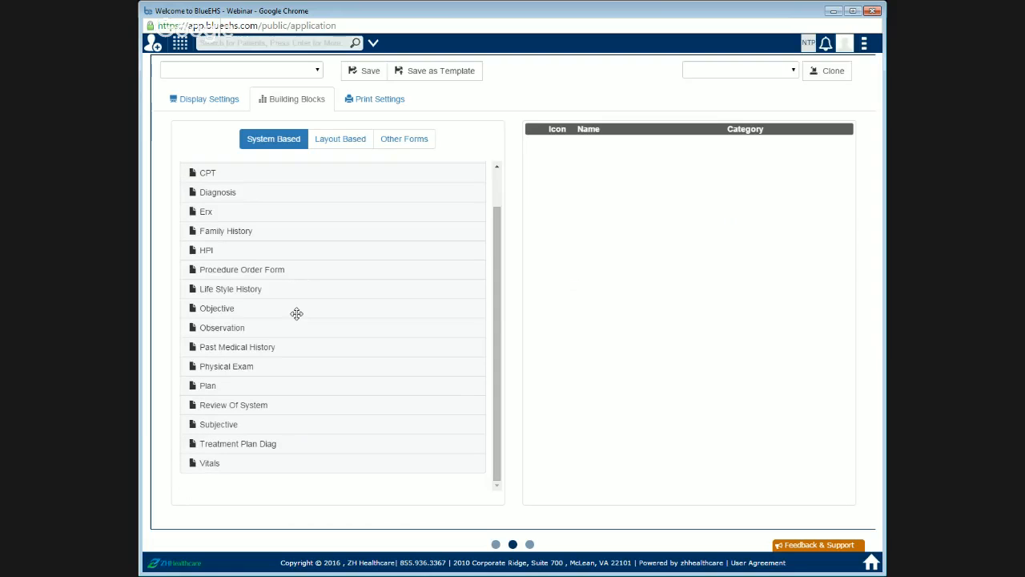
scroll(300, 304, "up", 1)
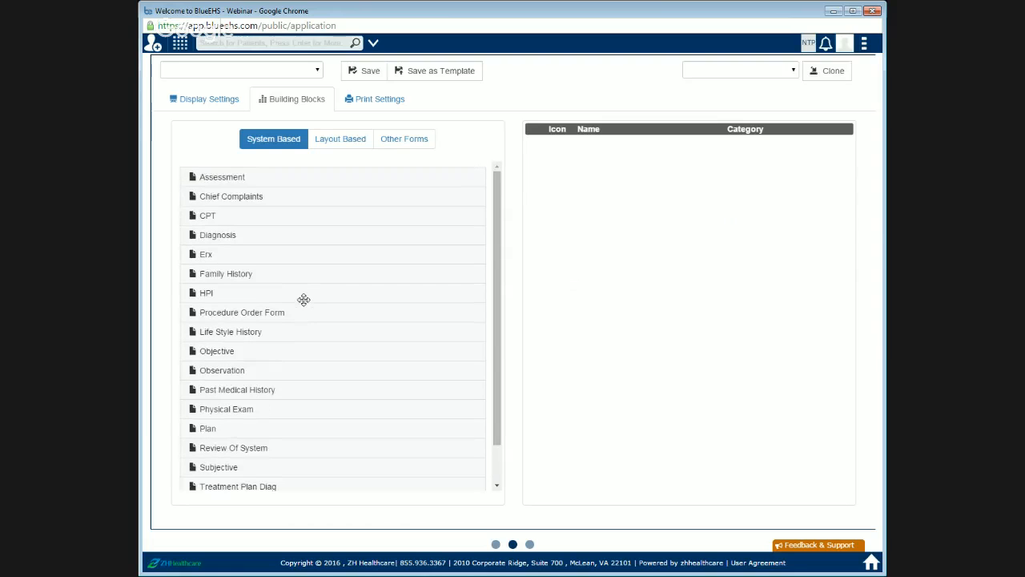
scroll(303, 296, "down", 1)
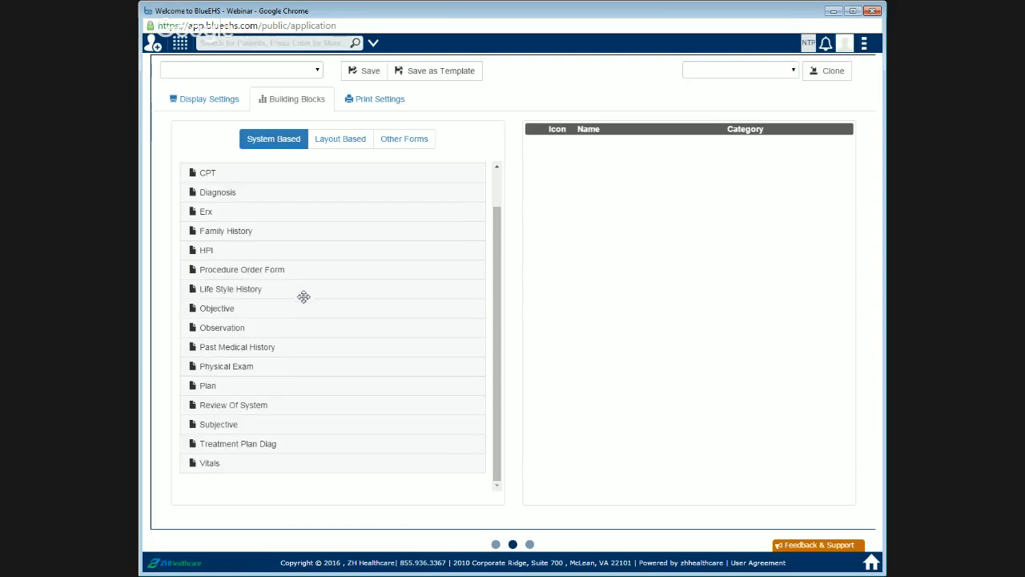
left_click(328, 147)
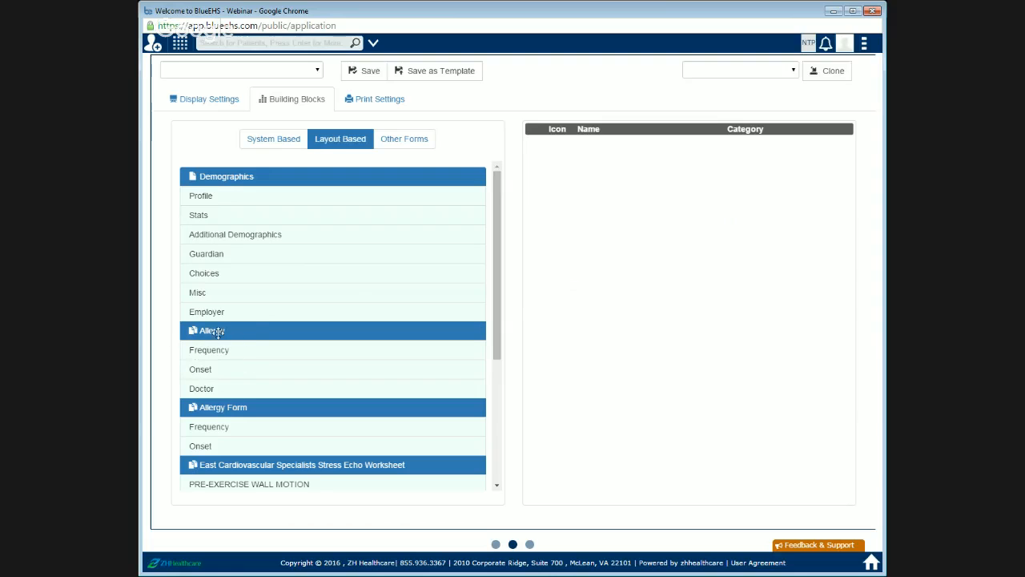
left_click_drag(218, 332, 510, 236)
left_click_drag(610, 184, 597, 187)
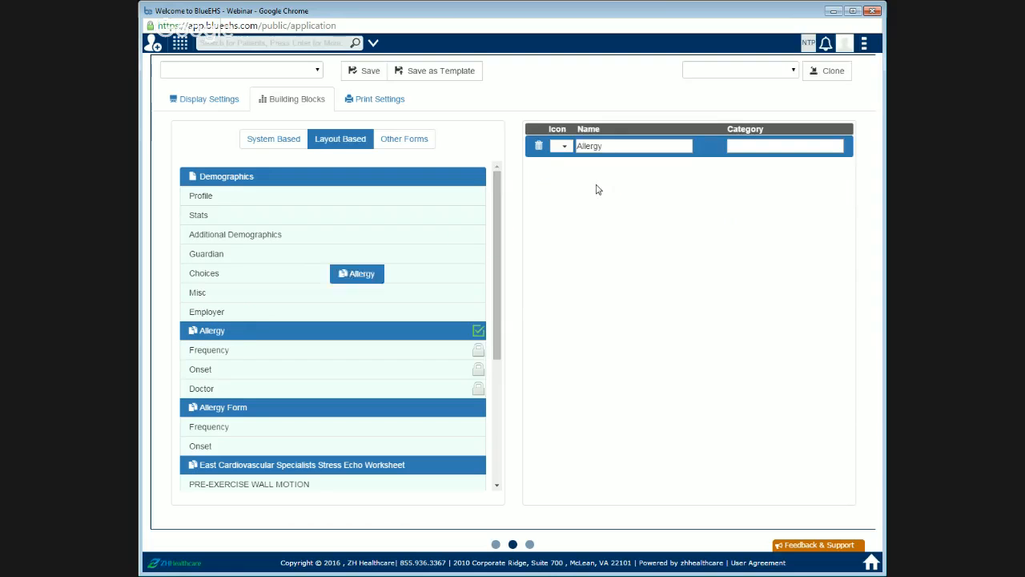
left_click_drag(225, 177, 706, 155)
scroll(294, 312, "down", 1)
scroll(294, 311, "down", 2)
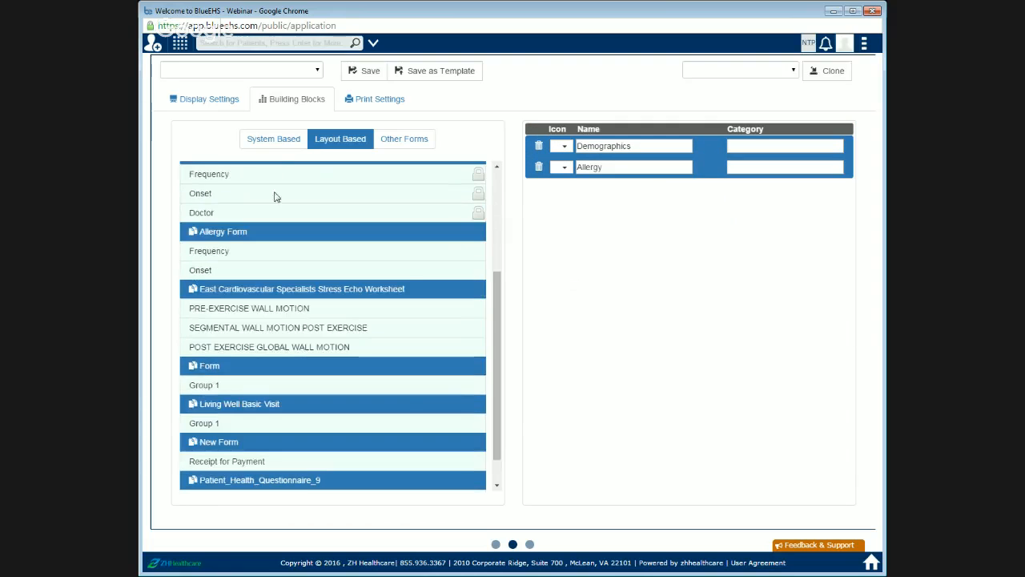
Step: Add the system-based Diagnosis, CPT and Vitals building blocks to the combination form
left_click(278, 140)
scroll(265, 238, "up", 1)
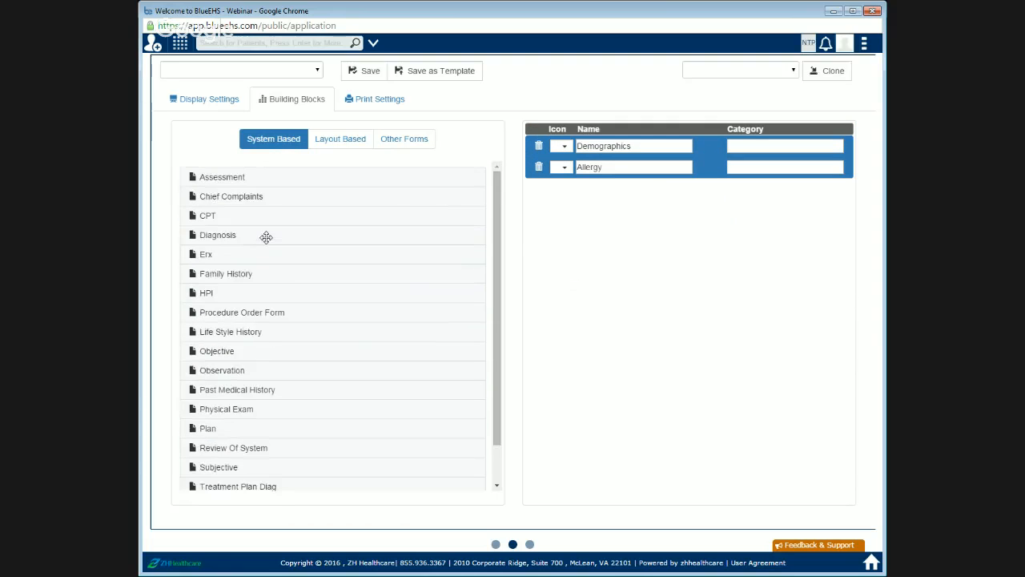
left_click_drag(232, 236, 684, 220)
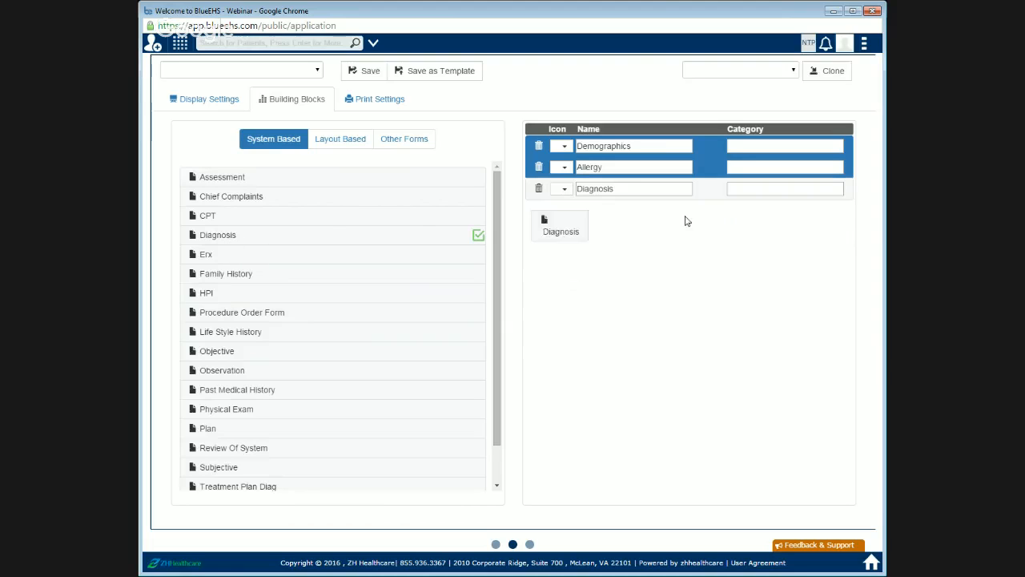
left_click_drag(238, 213, 686, 261)
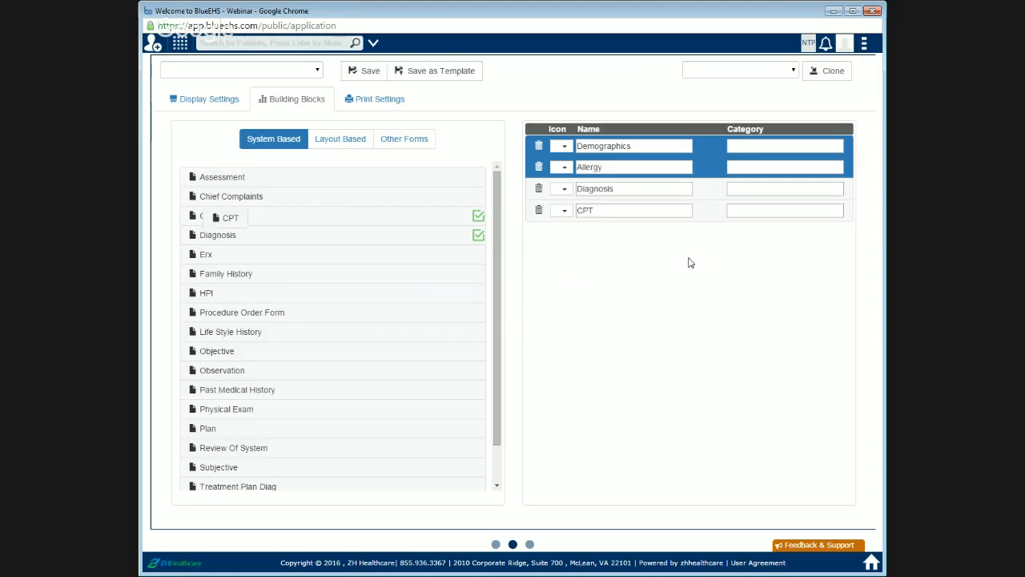
scroll(289, 339, "down", 1)
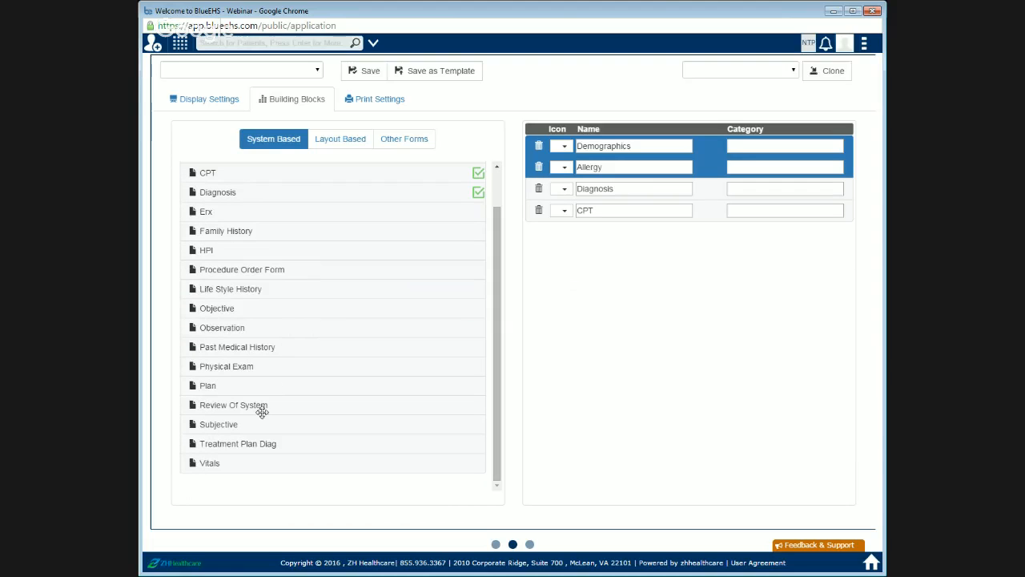
left_click_drag(256, 459, 646, 265)
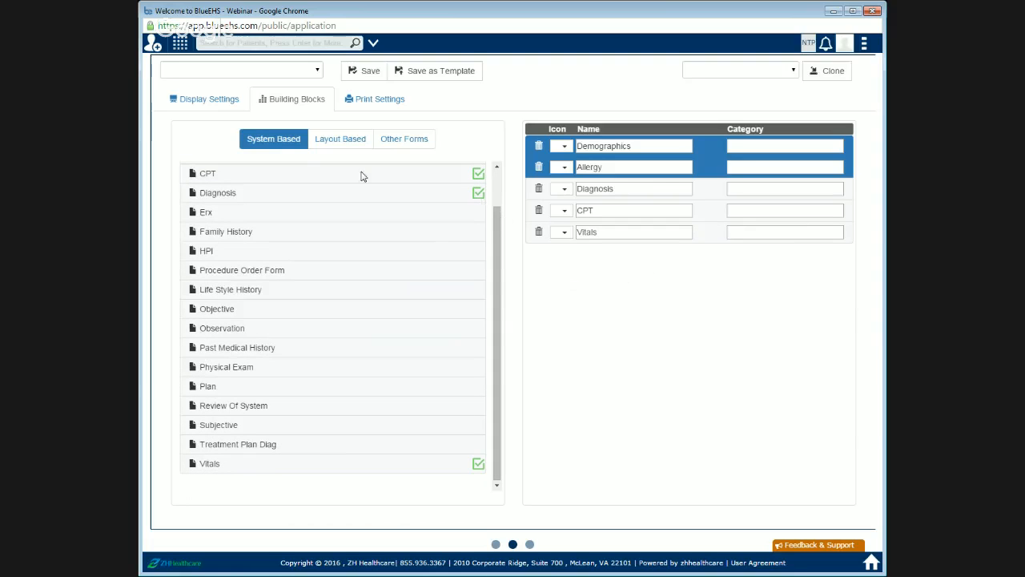
Step: In print settings, try uploading Penguins.jpg for the covering letter and dismiss the notice
left_click(358, 111)
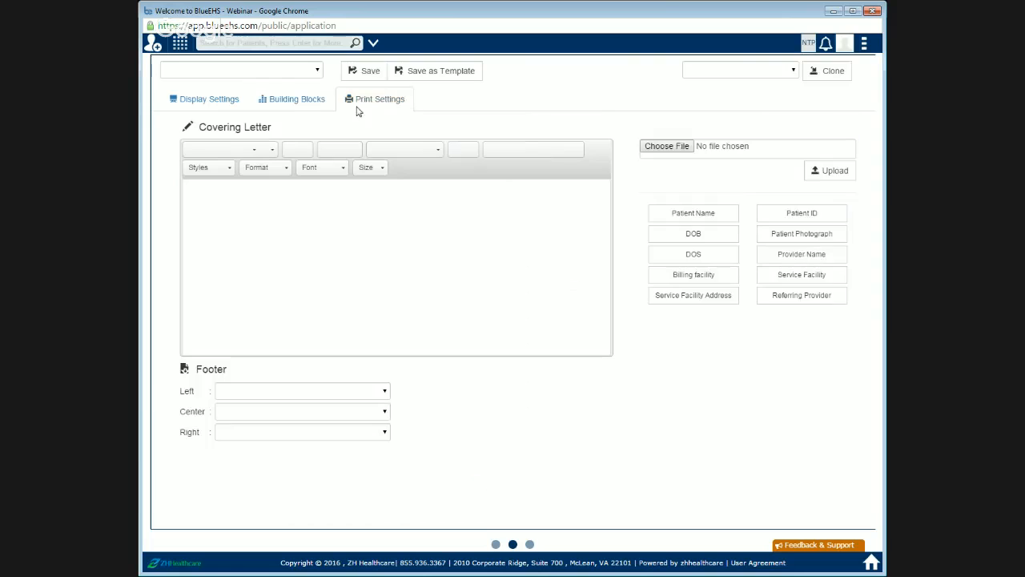
left_click(340, 215)
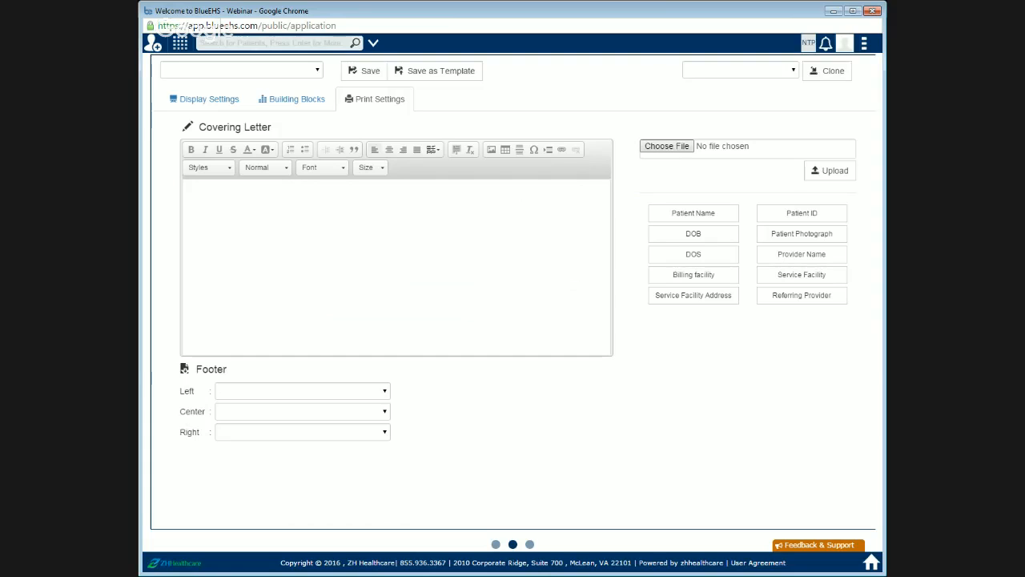
left_click(577, 238)
left_click(831, 174)
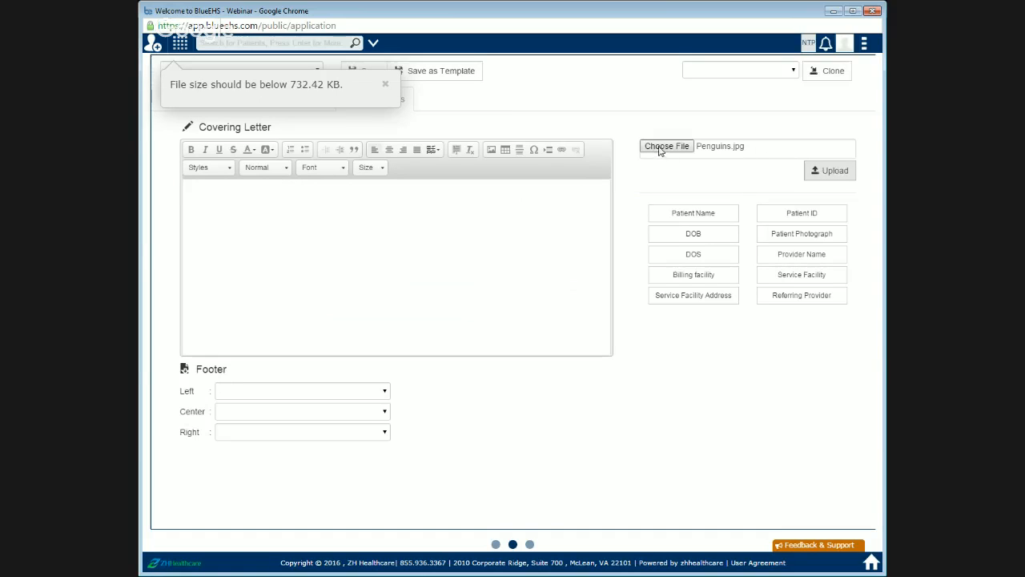
left_click(541, 205)
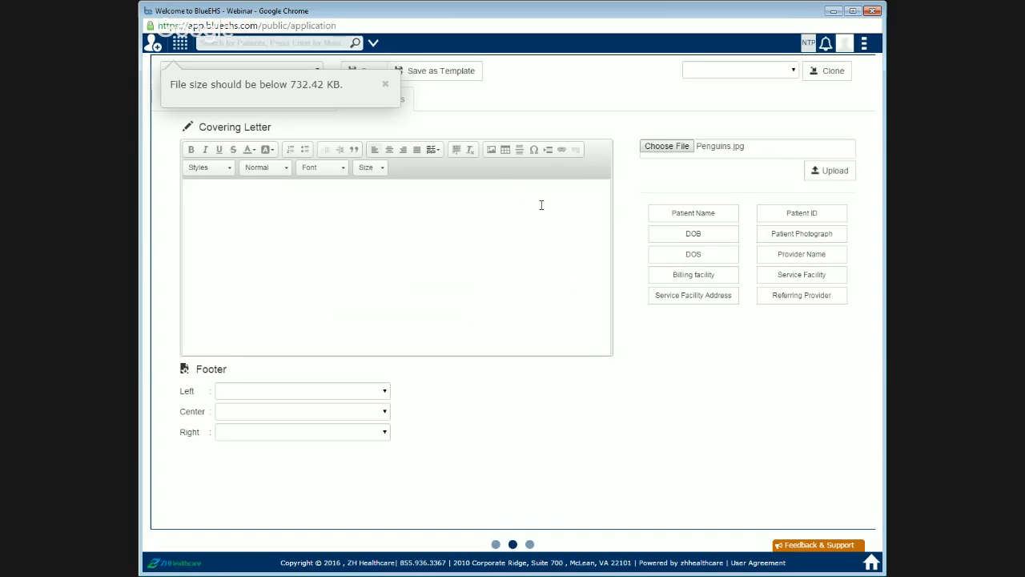
left_click(386, 84)
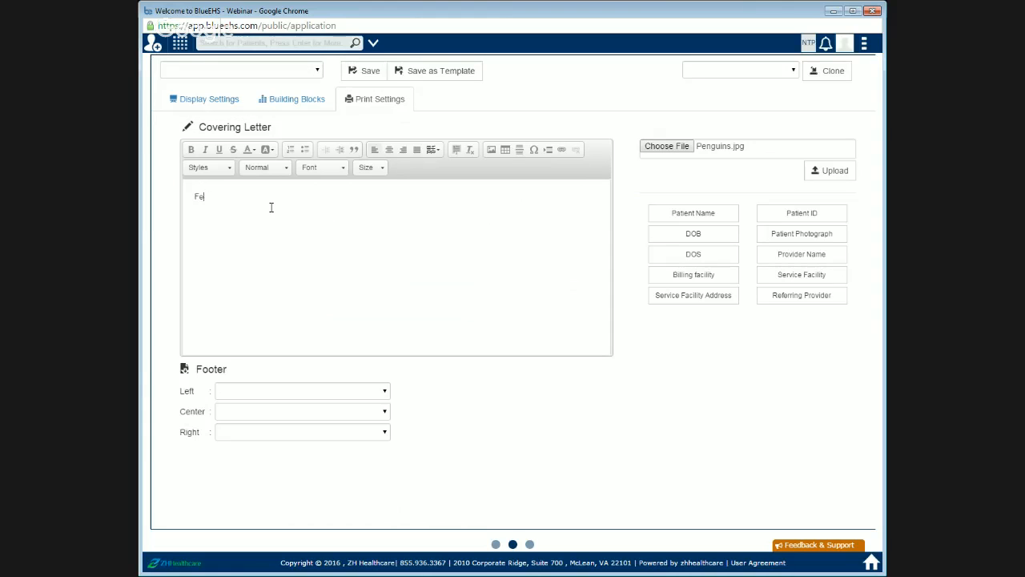
Step: Insert the Service Facility placeholder into the covering letter, then Patient Name on a new line
left_click(799, 276)
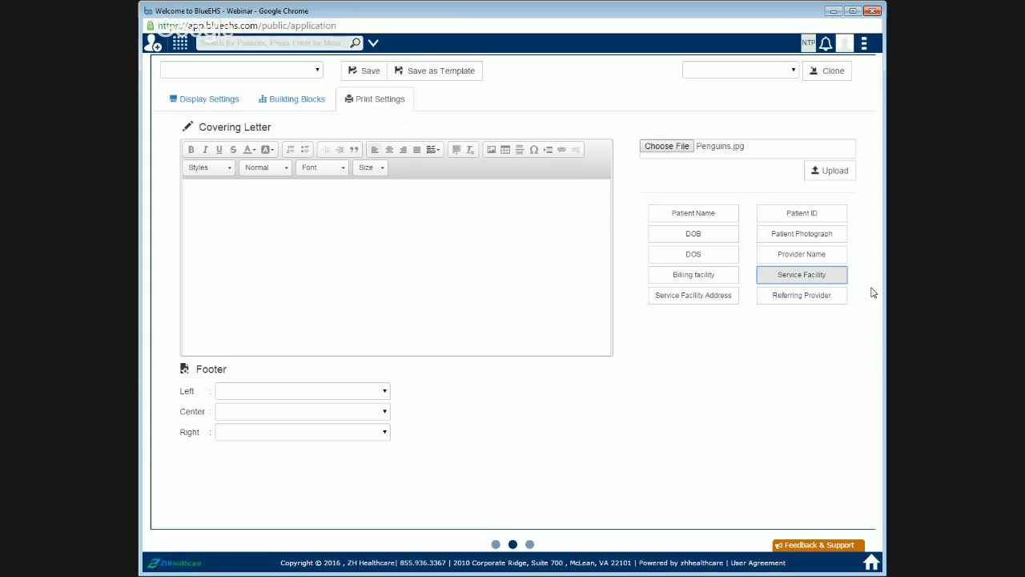
left_click(782, 283)
key("Return")
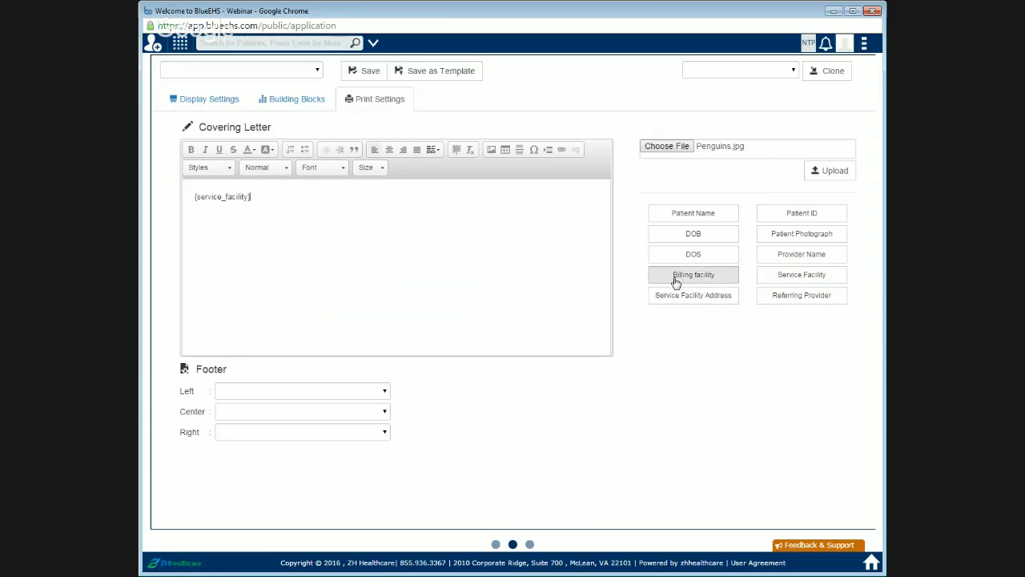
left_click(710, 222)
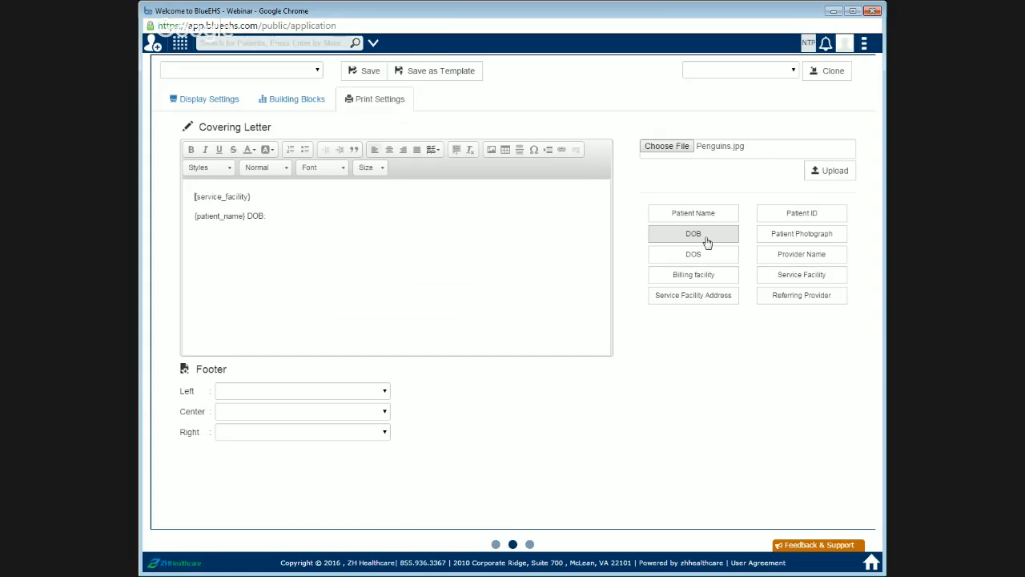
Step: Add the labels "Facility:" before the service facility placeholder and "Patient Name:" before the patient name placeholder
type("Facility:")
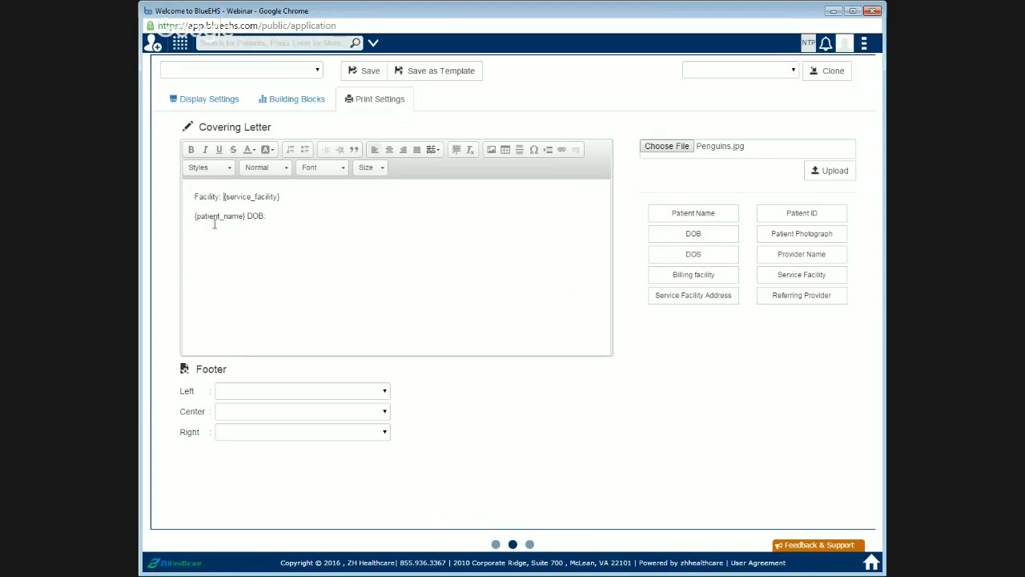
left_click(193, 216)
type("Patient Name:")
Step: Insert the DOB placeholder, then add a "Date of Service:" line with the DOS placeholder
left_click(716, 237)
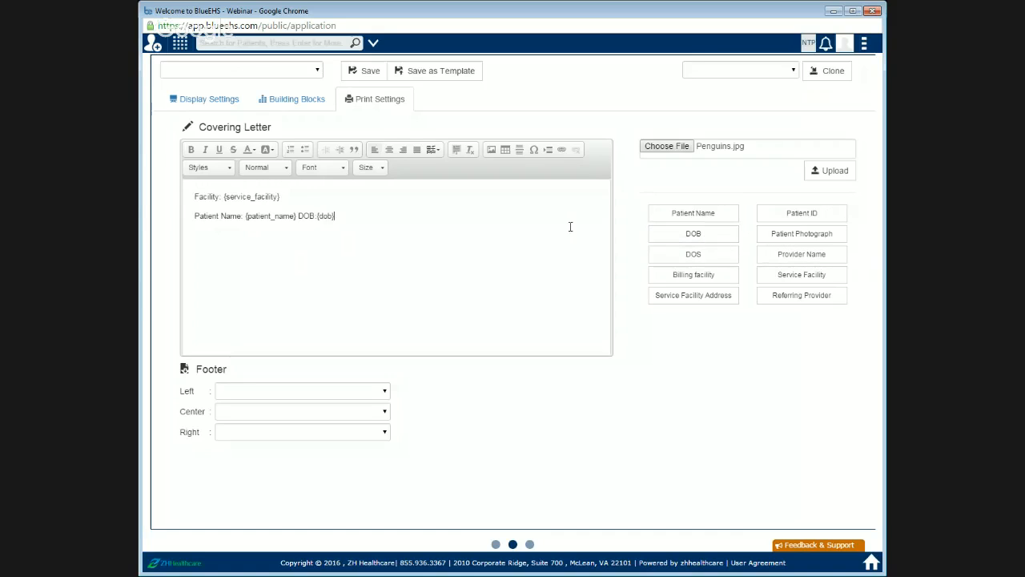
key("Return")
type("Date of Service:")
left_click(731, 260)
Step: Add the Service Facility Address placeholder to the first line, labelled "Address:"
left_click(677, 299)
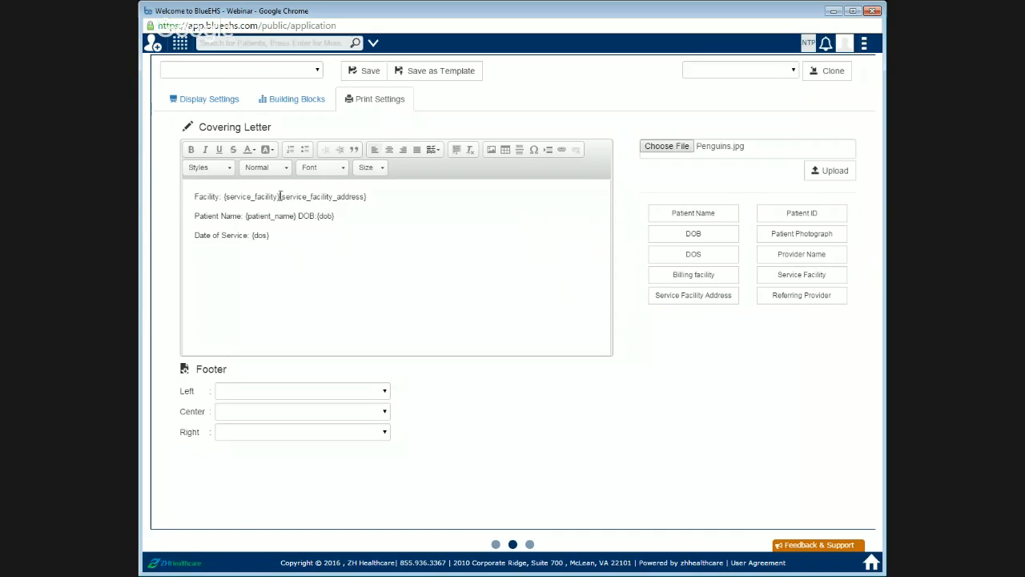
left_click(279, 197)
type("Address")
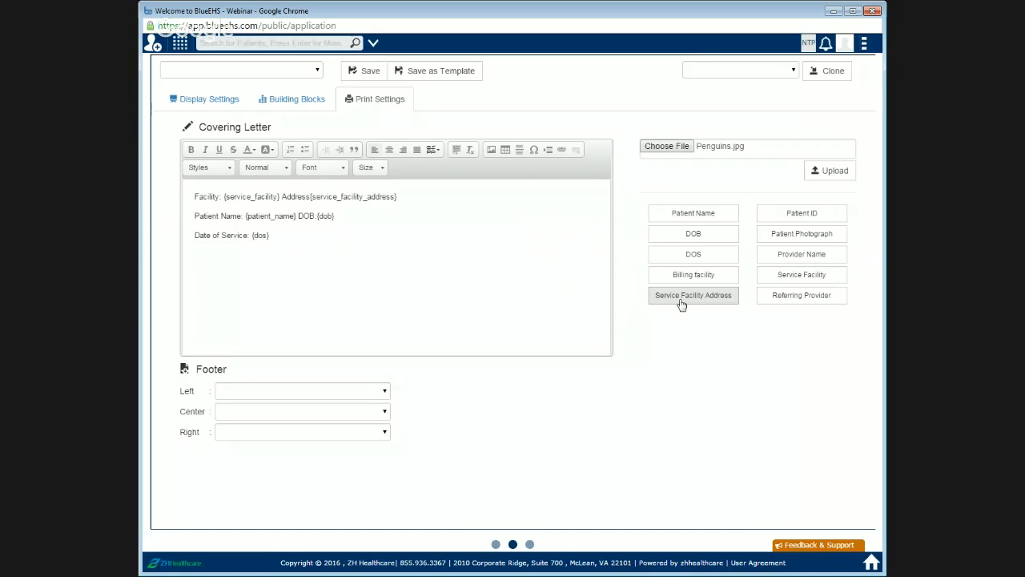
type(":")
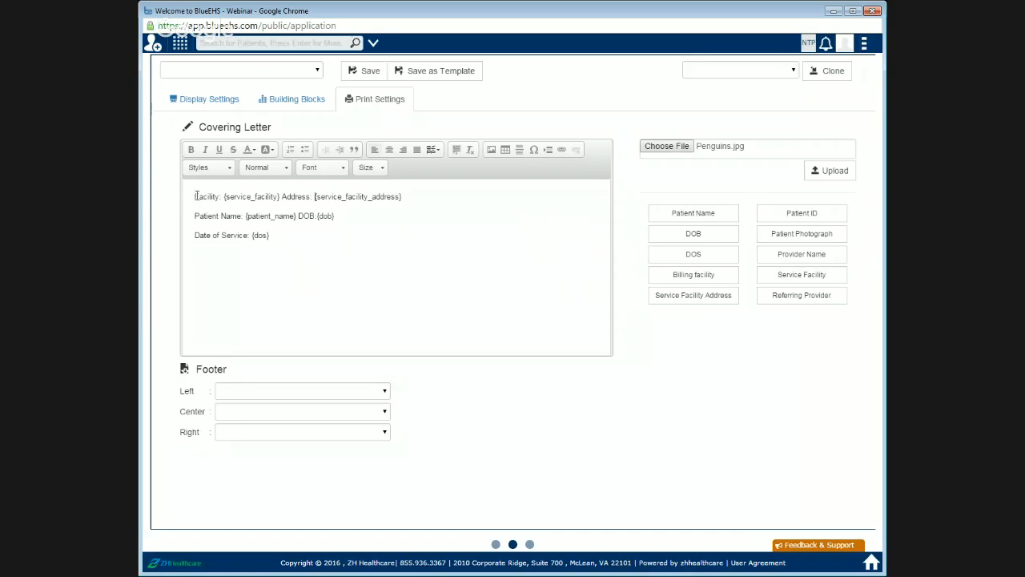
Step: Select all the covering letter text and set its font size to 20
left_click_drag(194, 199, 309, 256)
left_click(372, 168)
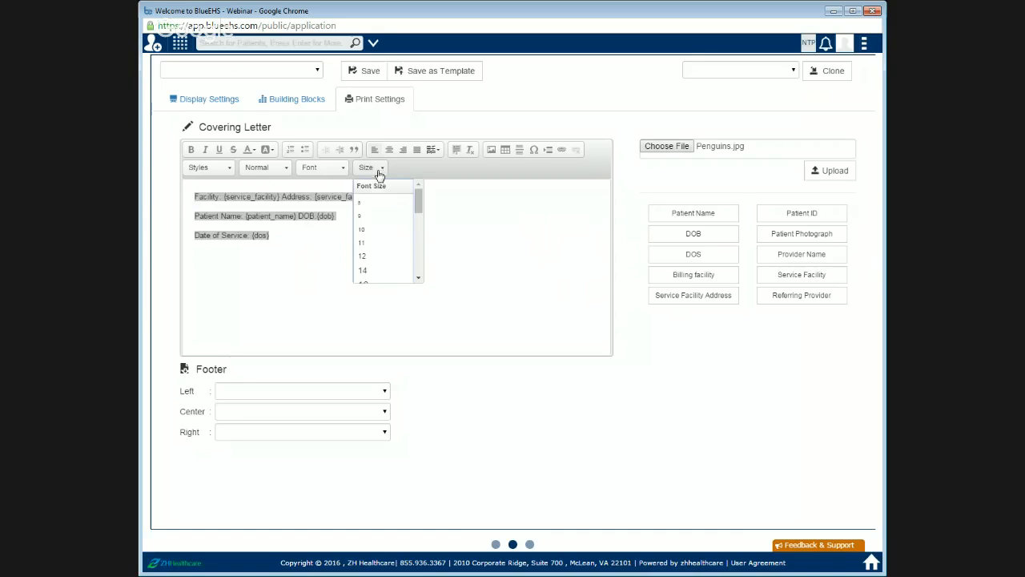
scroll(388, 257, "down", 2)
left_click(388, 256)
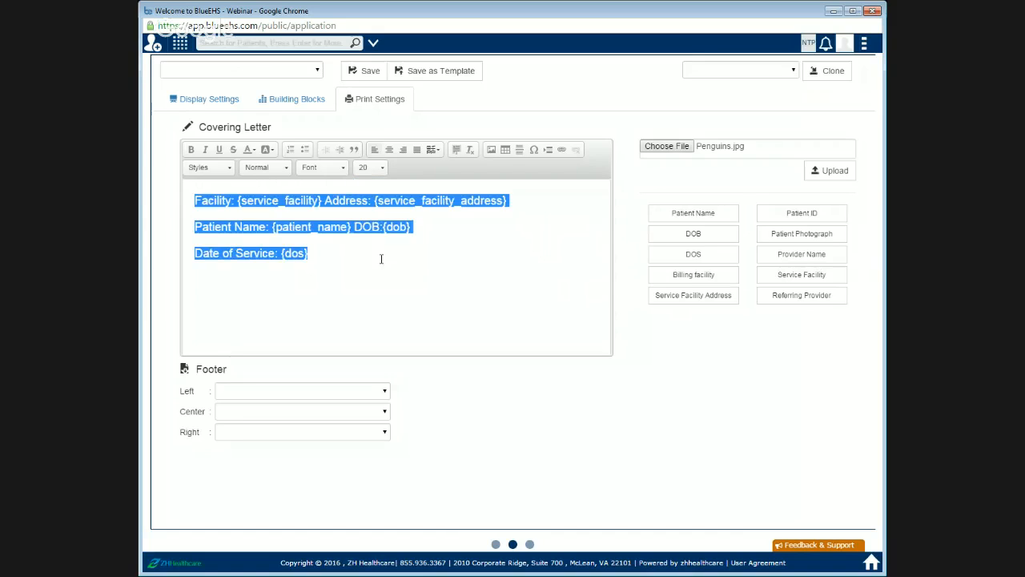
left_click(282, 169)
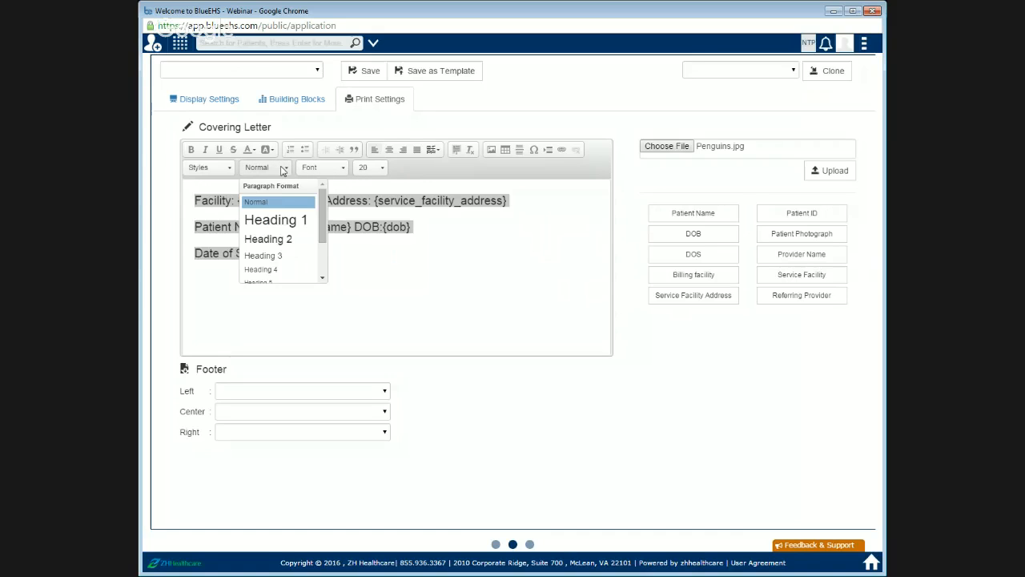
left_click(282, 169)
Step: Apply a black background colour and bold to the selected covering letter text
left_click(265, 149)
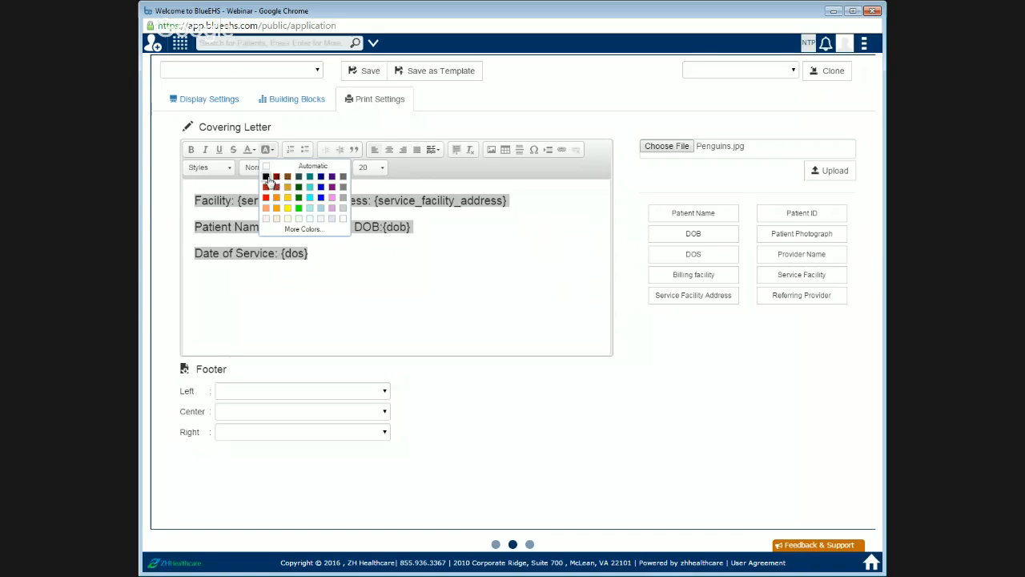
left_click(266, 177)
left_click(191, 149)
left_click(358, 255)
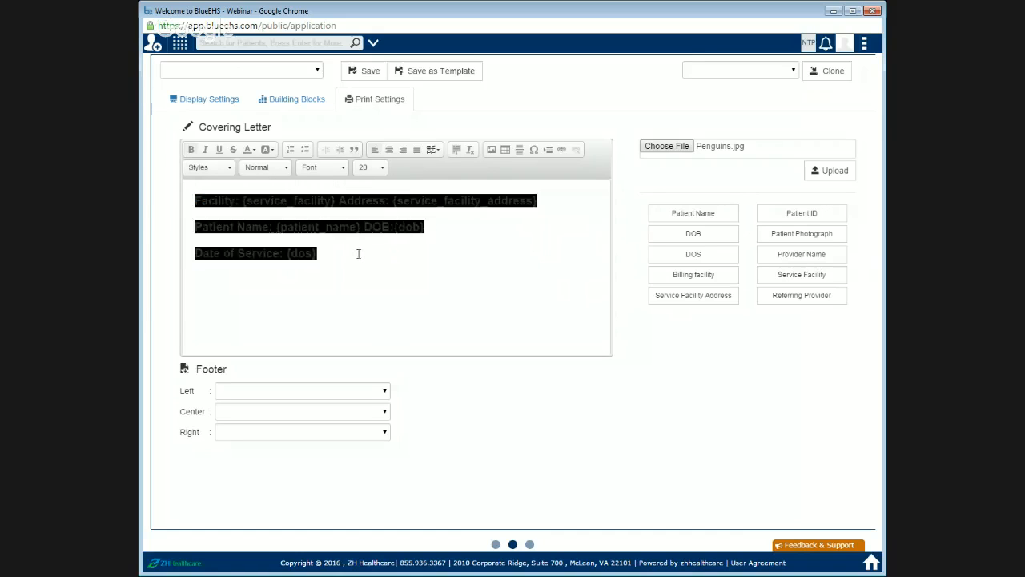
Step: Reset the covering letter text's background colour to Automatic
left_click(267, 149)
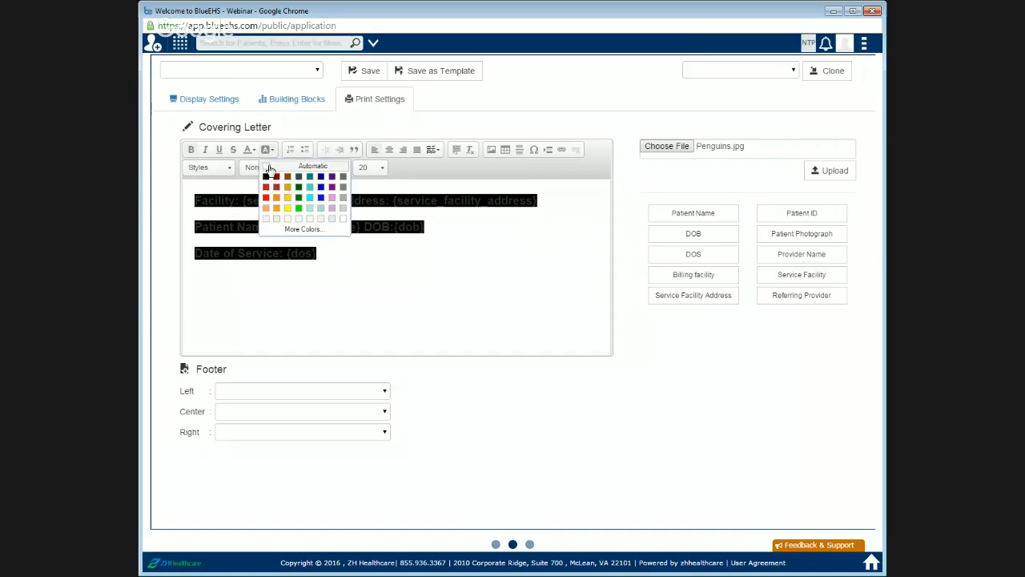
left_click(275, 177)
left_click_drag(365, 260, 195, 192)
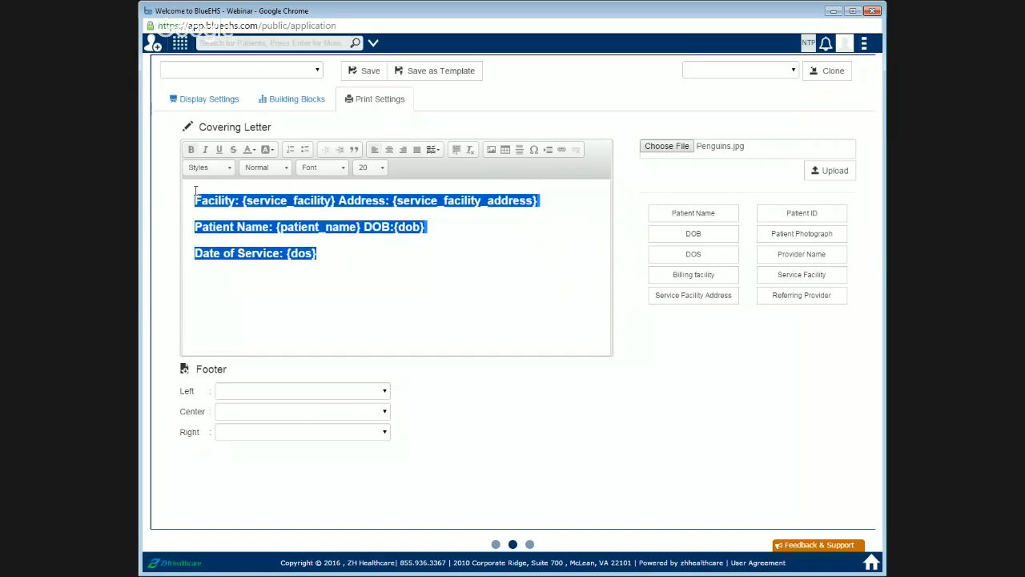
left_click(266, 151)
left_click(312, 166)
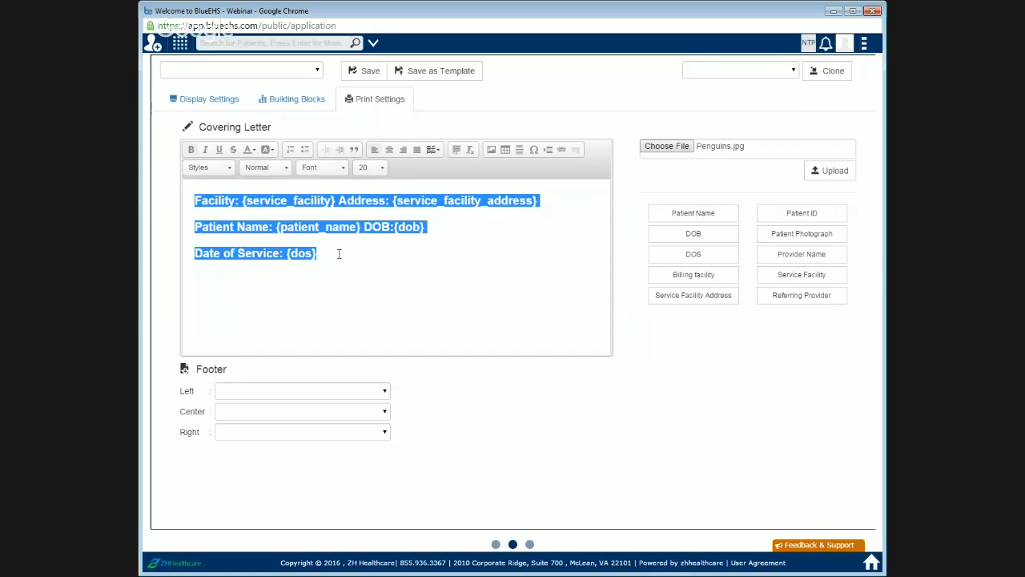
left_click(367, 277)
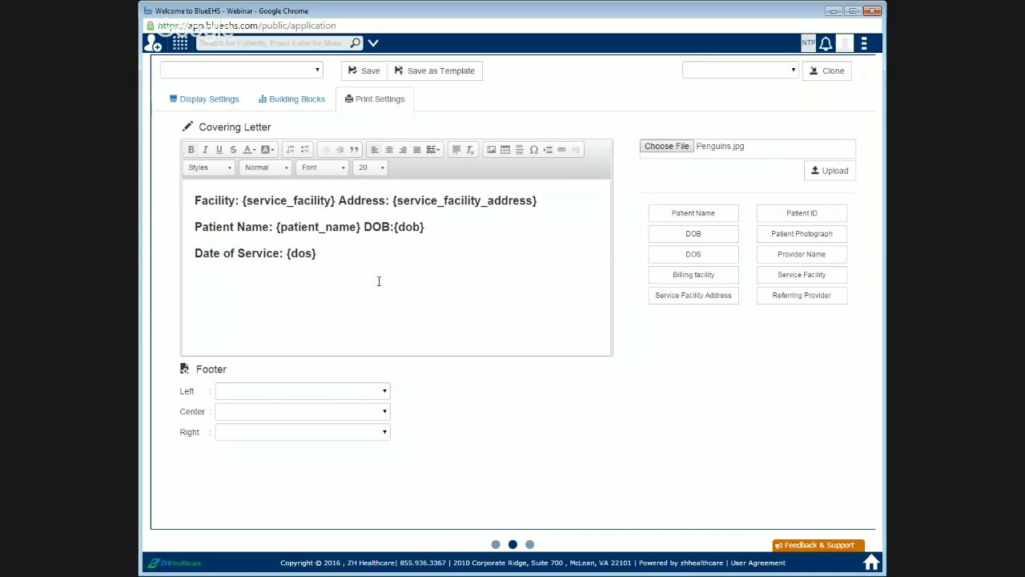
Step: Set the footer to show DOS on the left, Patient Name in the centre and DOB on the right
left_click(272, 417)
left_click(274, 437)
left_click(282, 439)
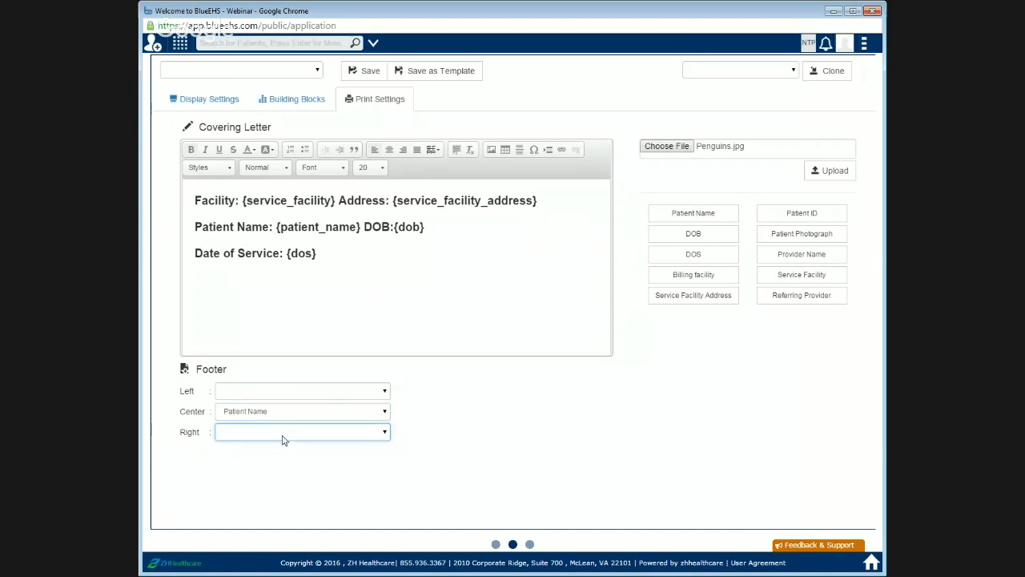
left_click(295, 470)
left_click(313, 392)
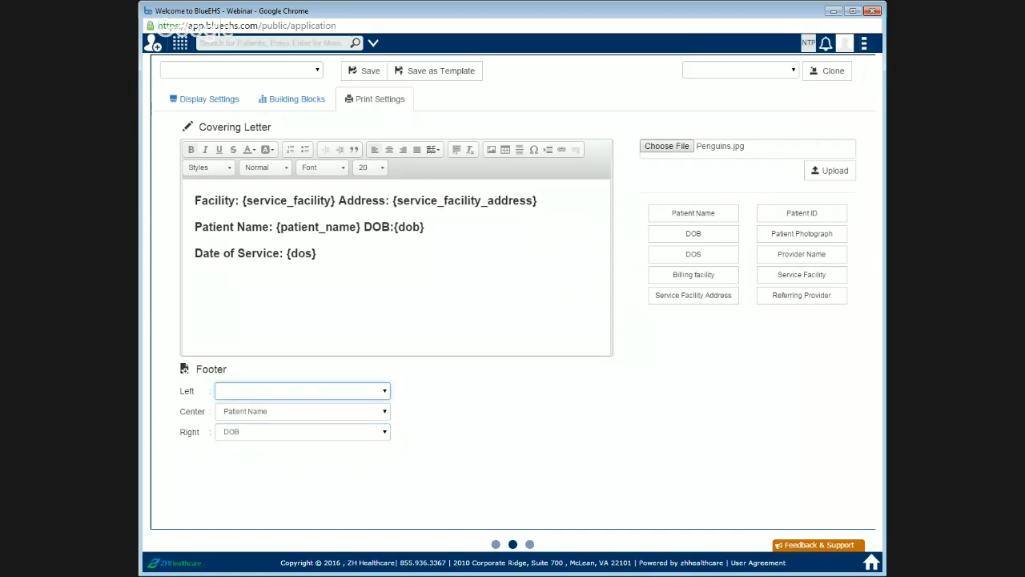
left_click(269, 433)
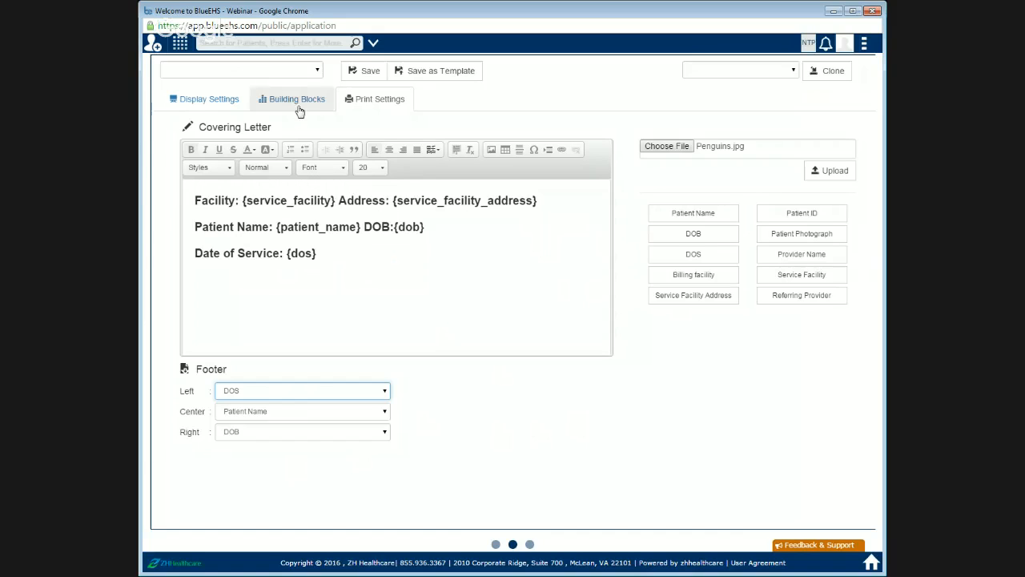
Step: Save the combination form as a single form and return to its display settings
left_click(362, 72)
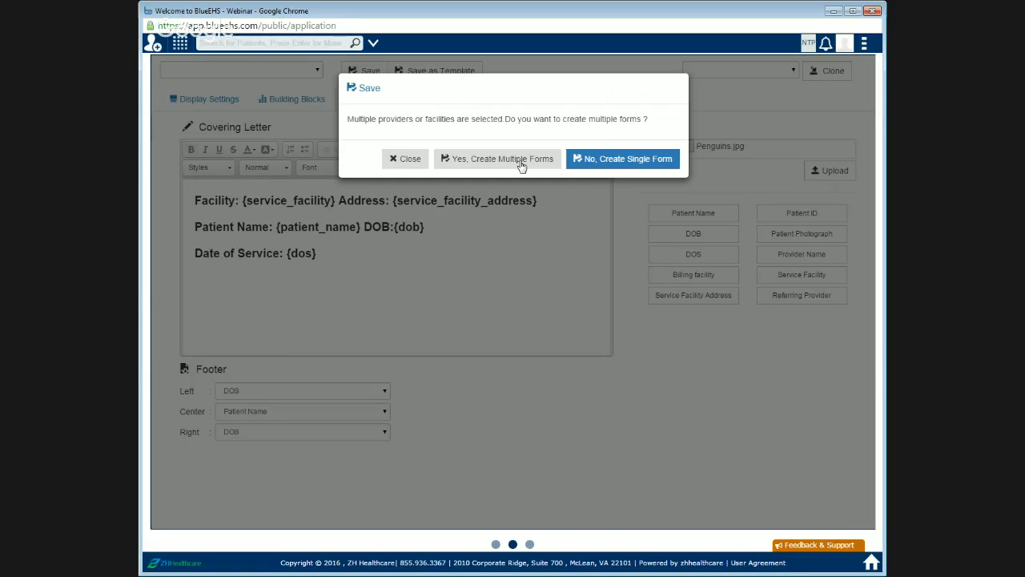
left_click(589, 162)
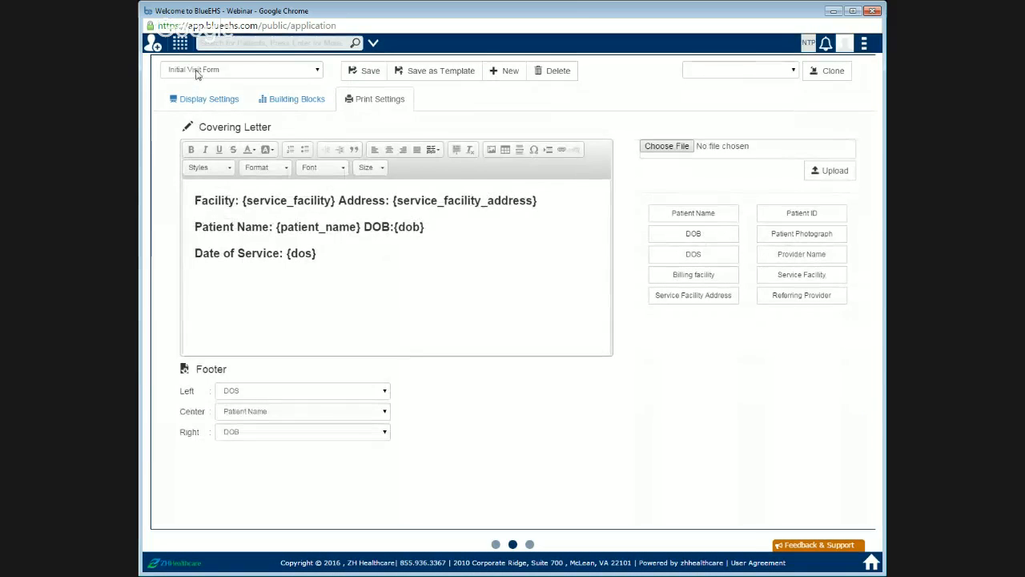
left_click(206, 98)
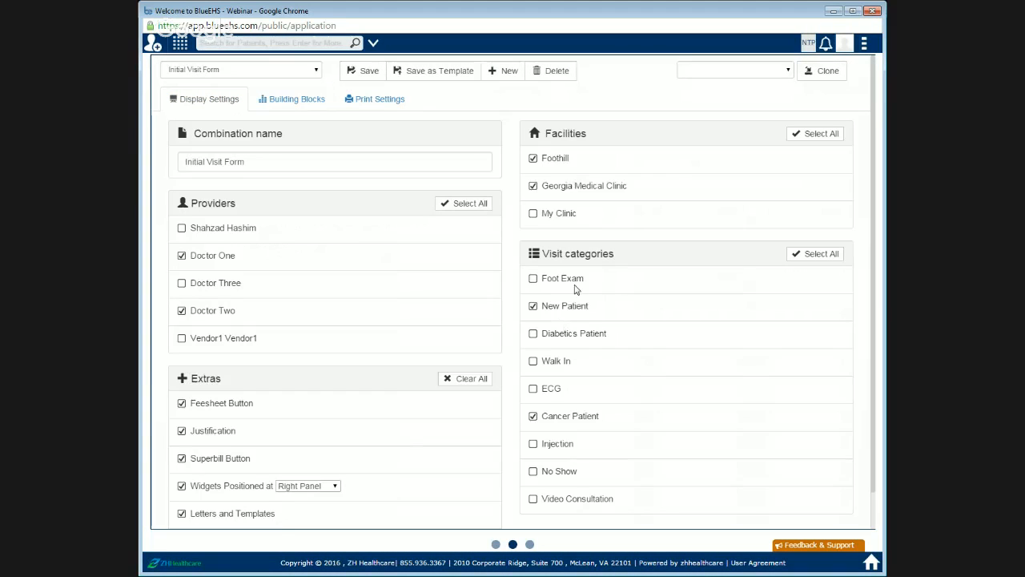
Step: Search all patients and open the second patient's chart from the results
left_click(244, 45)
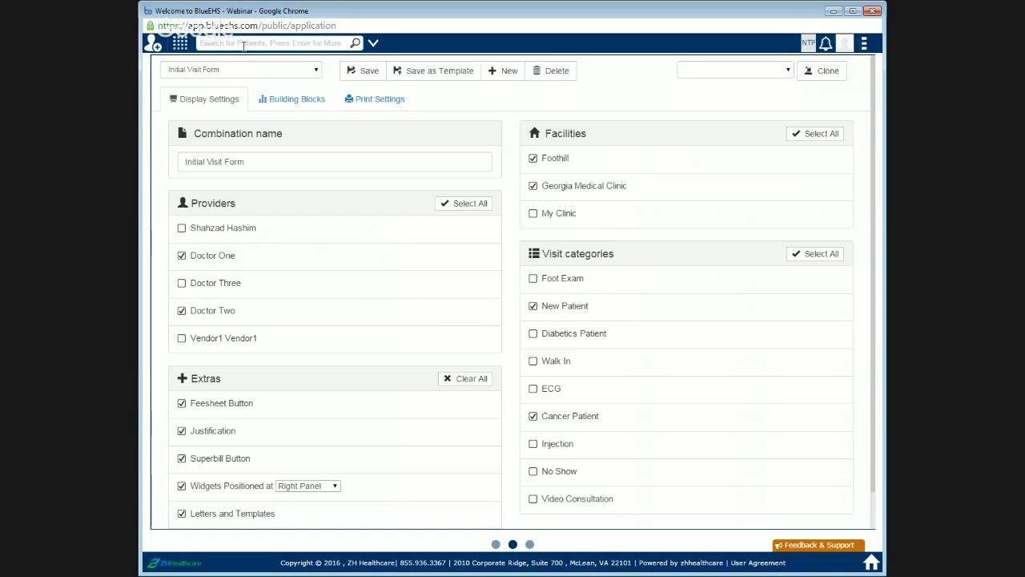
key("Return")
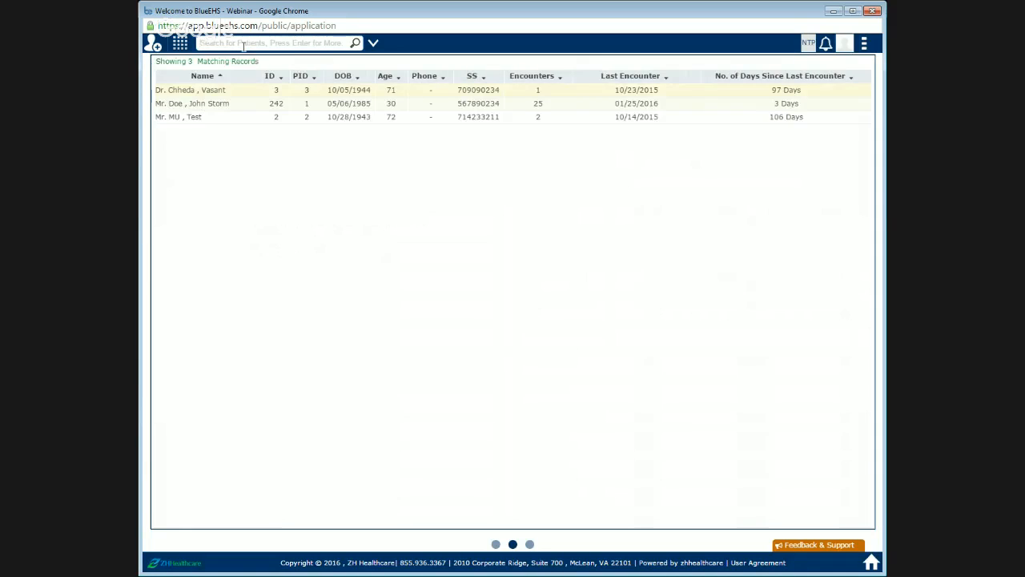
left_click(204, 107)
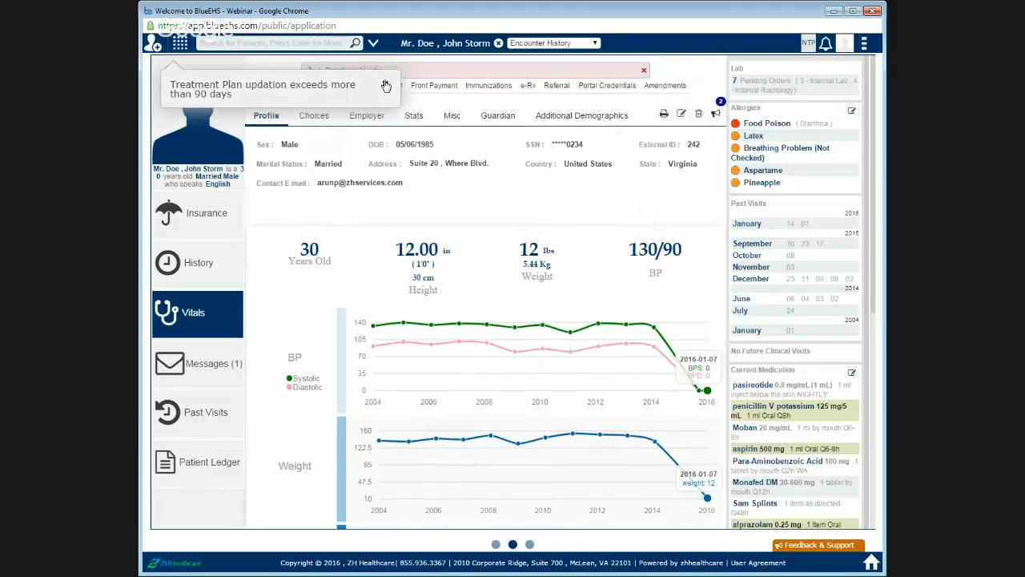
Step: Dismiss the alert and start a new visit with the visit category New Patient
left_click(644, 70)
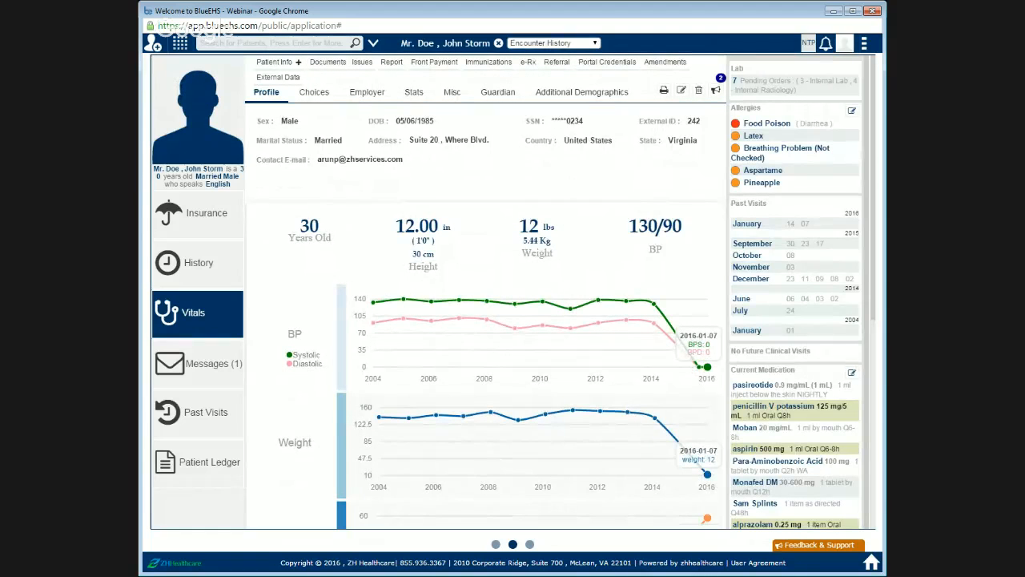
left_click(549, 71)
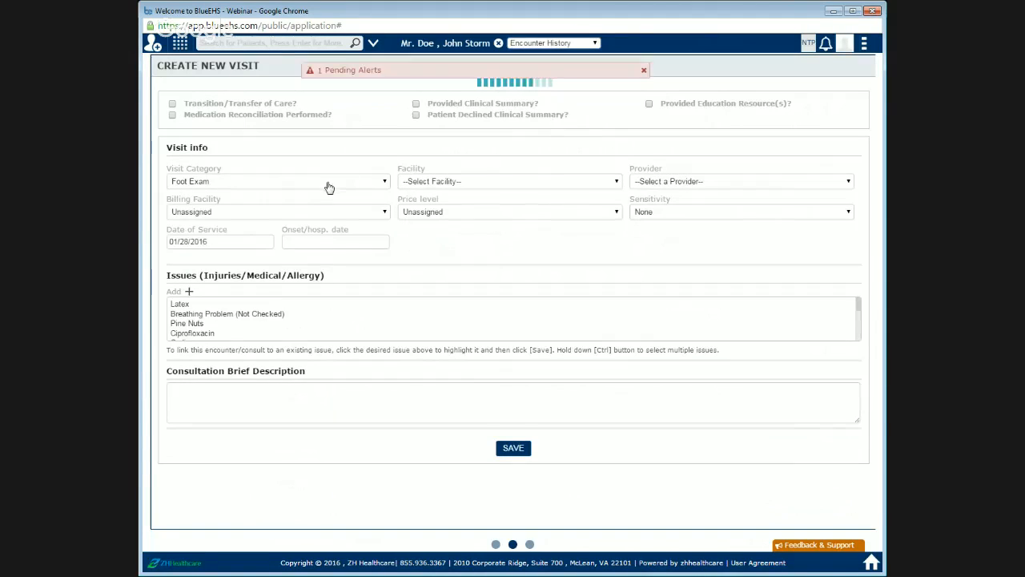
left_click(329, 209)
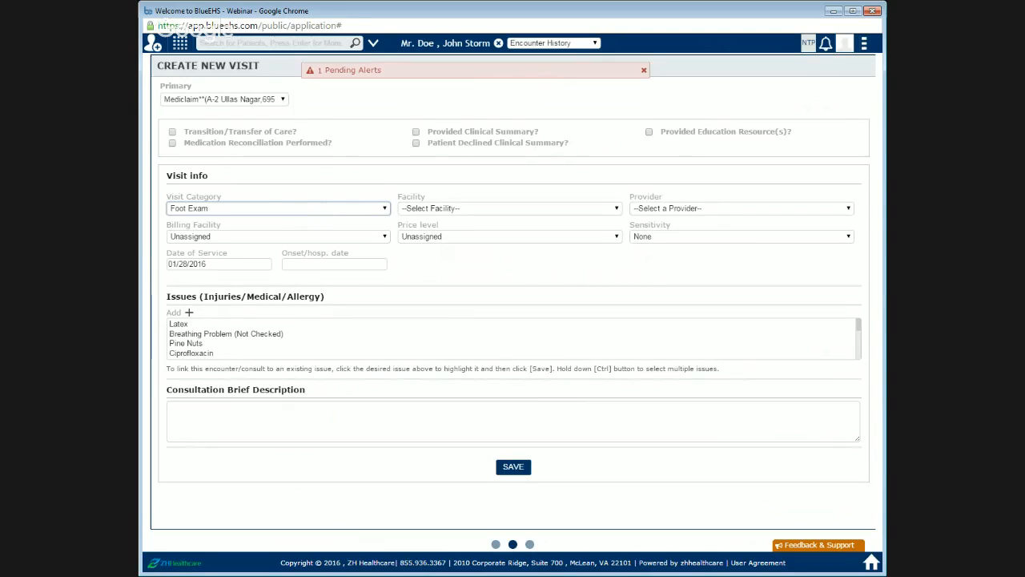
left_click(318, 237)
Step: Set the visit's facility to Foothill and choose its provider
left_click(446, 210)
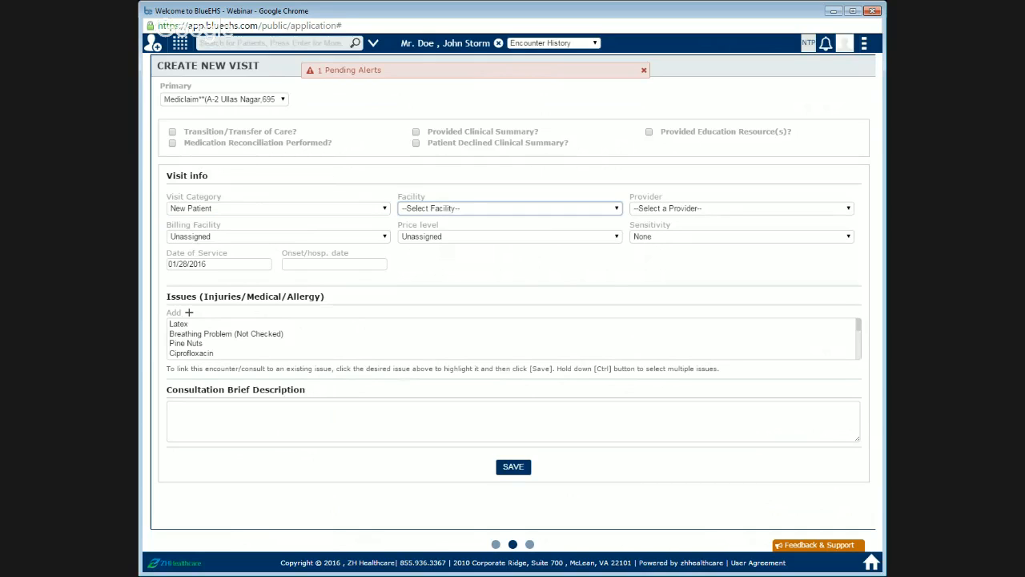
left_click(442, 232)
left_click(674, 210)
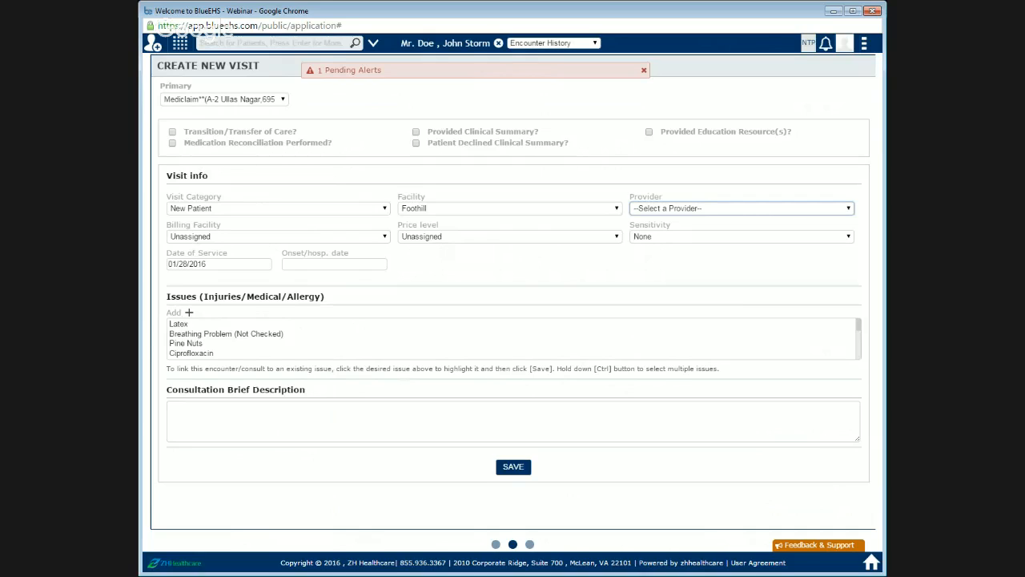
left_click(670, 240)
Step: Set the billing facility to Foothill and price level to Standard, then save the visit
left_click(329, 240)
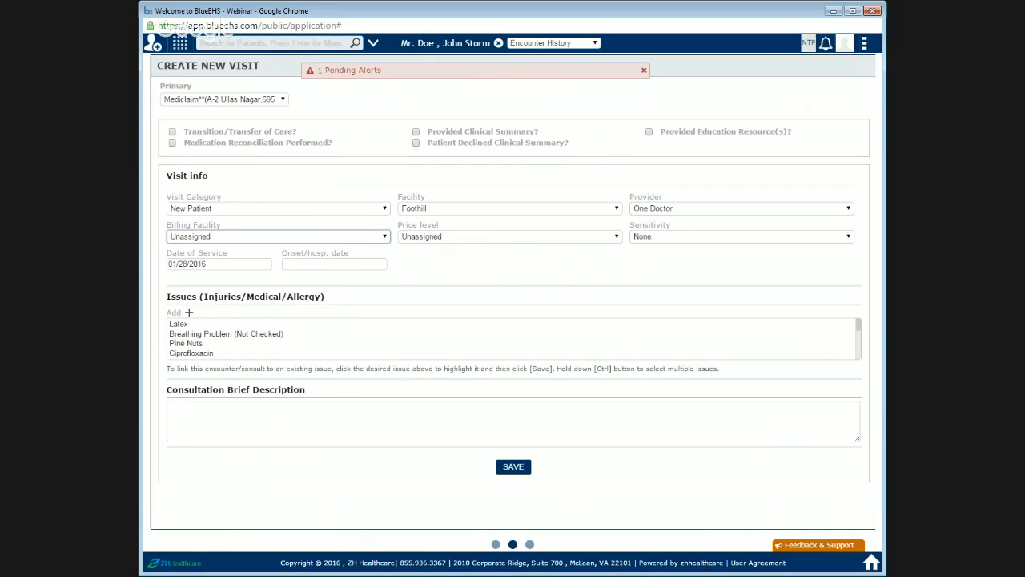
left_click(321, 258)
left_click(429, 240)
left_click(447, 268)
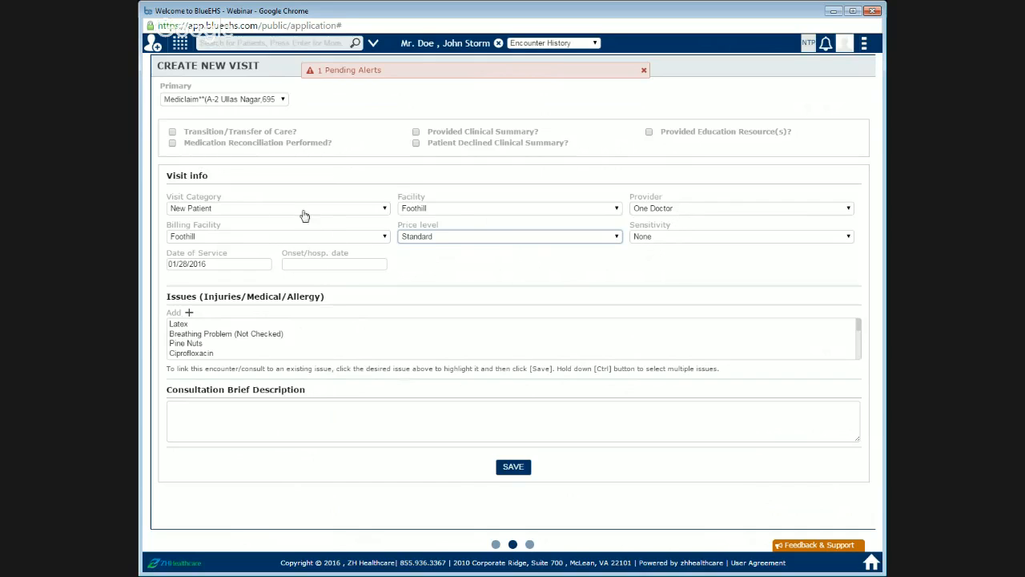
left_click(628, 264)
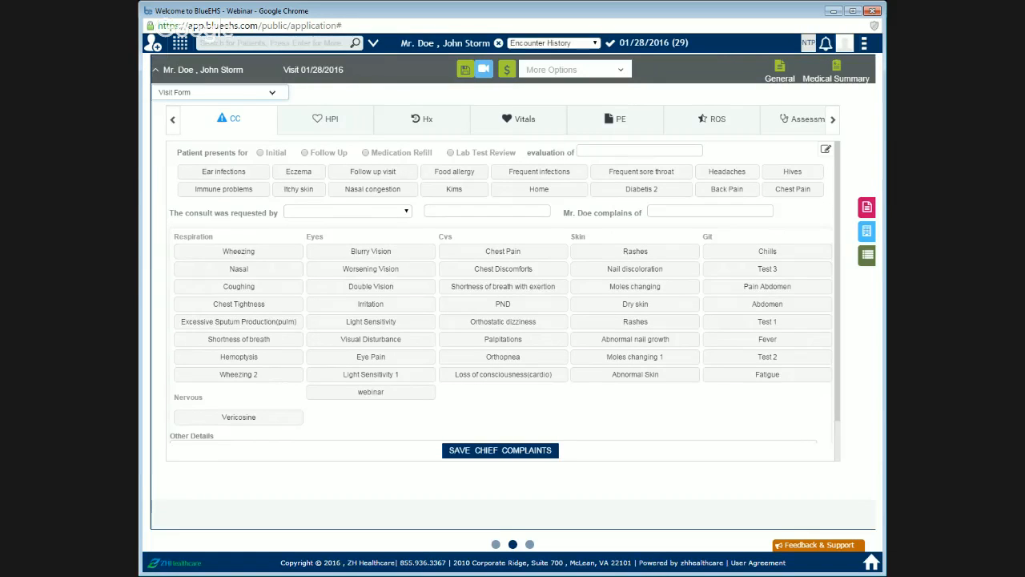
Step: Switch the visit to the Initial Visit Form and open its Allergy section
left_click(236, 134)
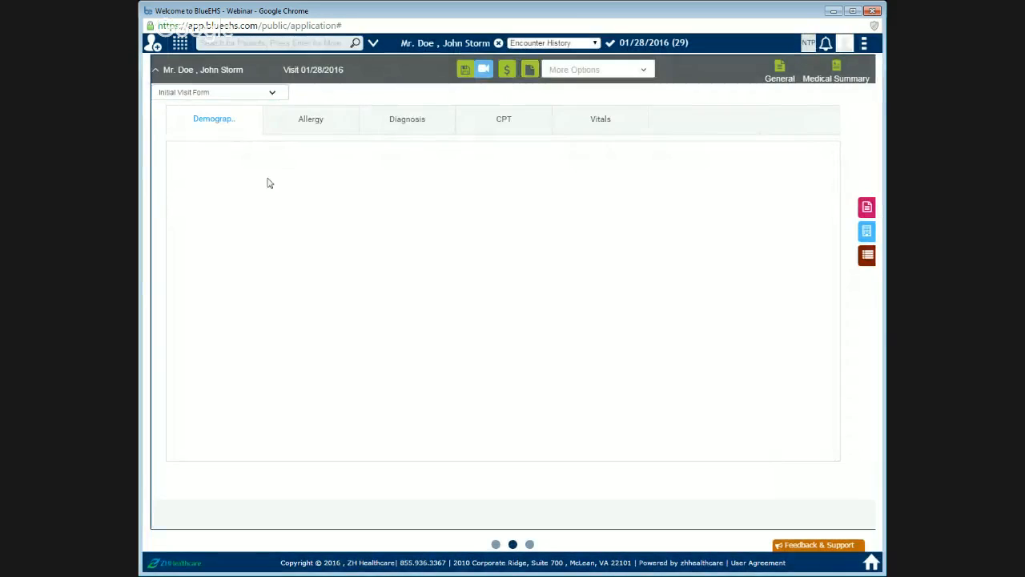
left_click(304, 130)
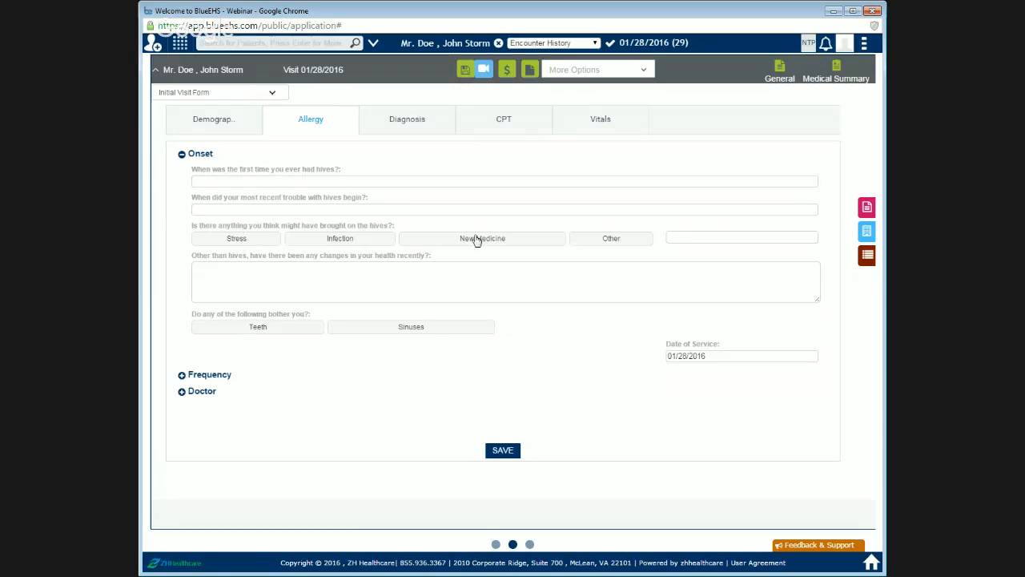
Step: Expand the Frequency and Doctor sections of the Allergy form and review their contents
left_click(210, 376)
scroll(448, 352, "down", 1)
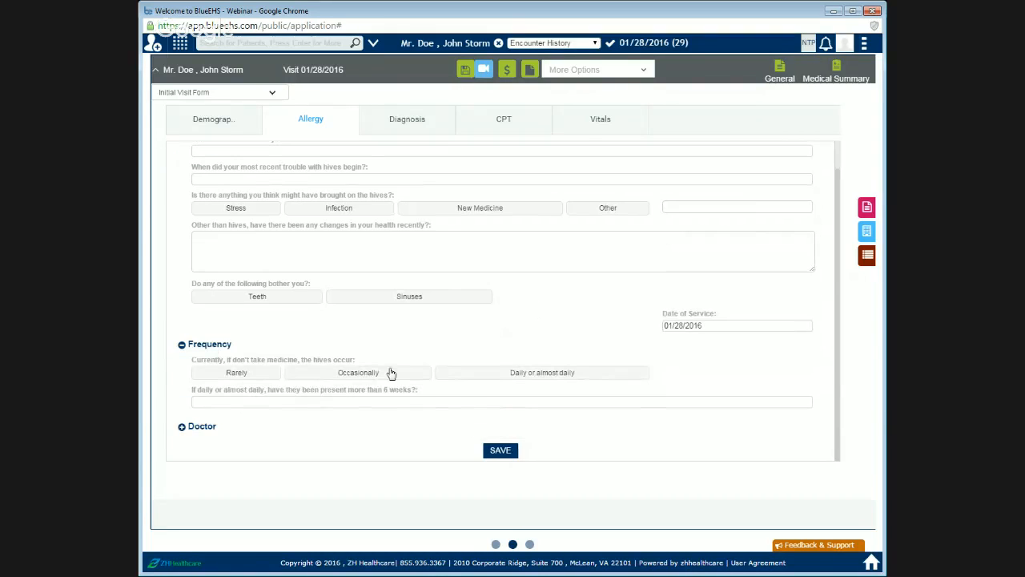
left_click(201, 428)
scroll(370, 389, "down", 2)
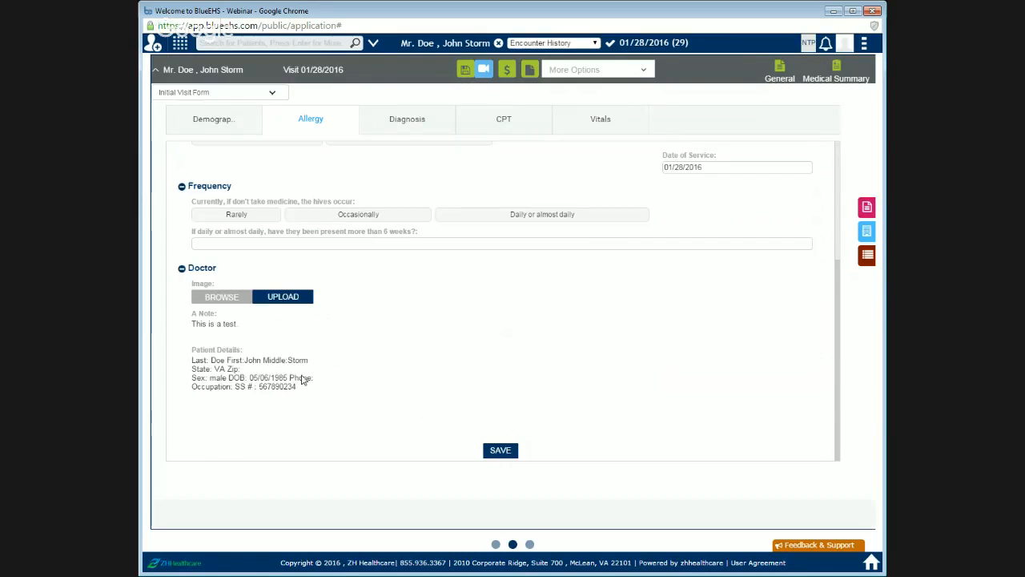
left_click_drag(192, 352, 243, 352)
left_click(193, 364)
left_click_drag(193, 376, 295, 389)
left_click(331, 403)
left_click(245, 374)
scroll(547, 409, "up", 3)
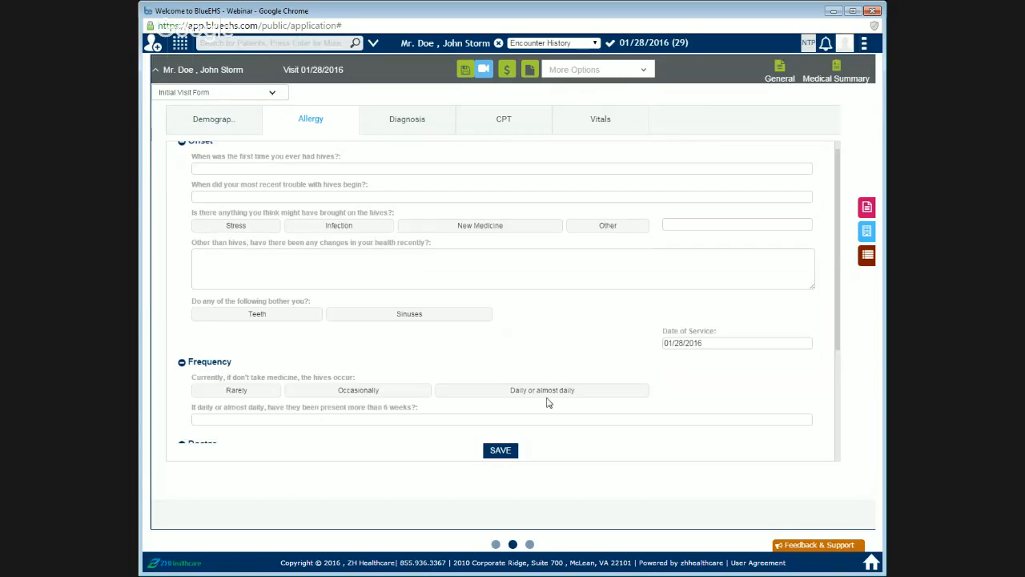
Step: Browse the Diagnosis, CPT and Vitals tabs of the visit form, then return to the Allergy tab
left_click(394, 133)
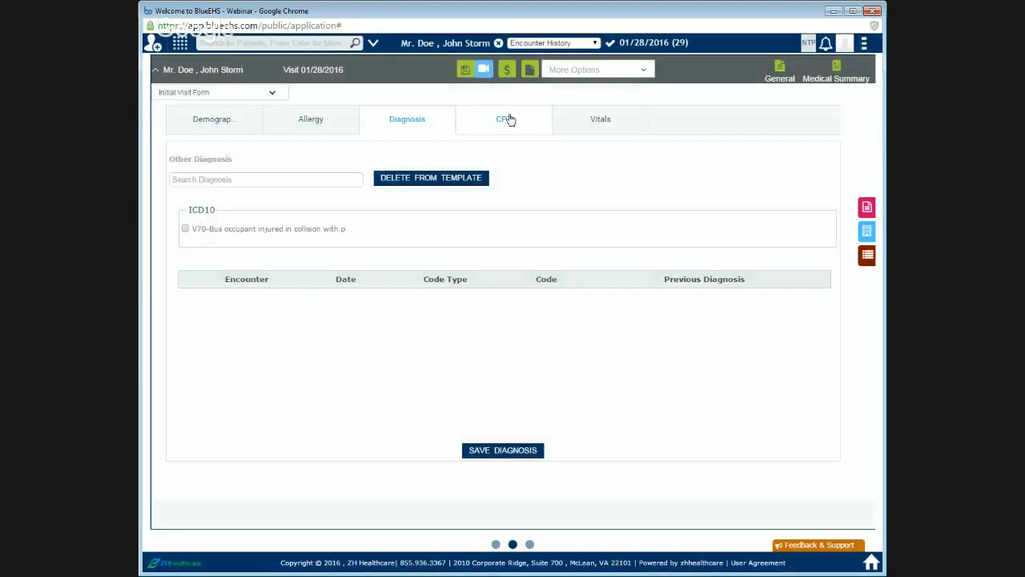
left_click(507, 119)
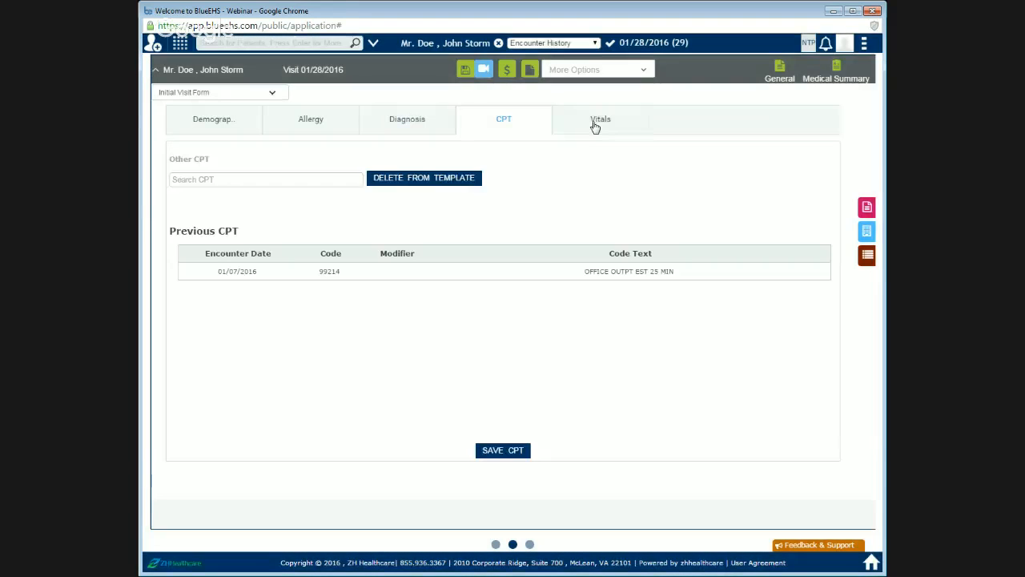
left_click(595, 126)
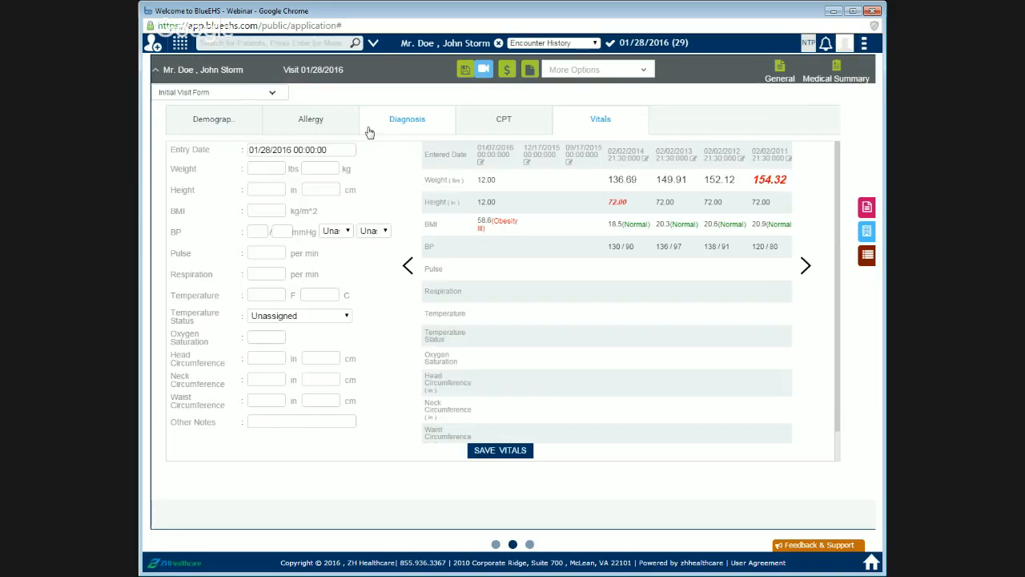
left_click(352, 127)
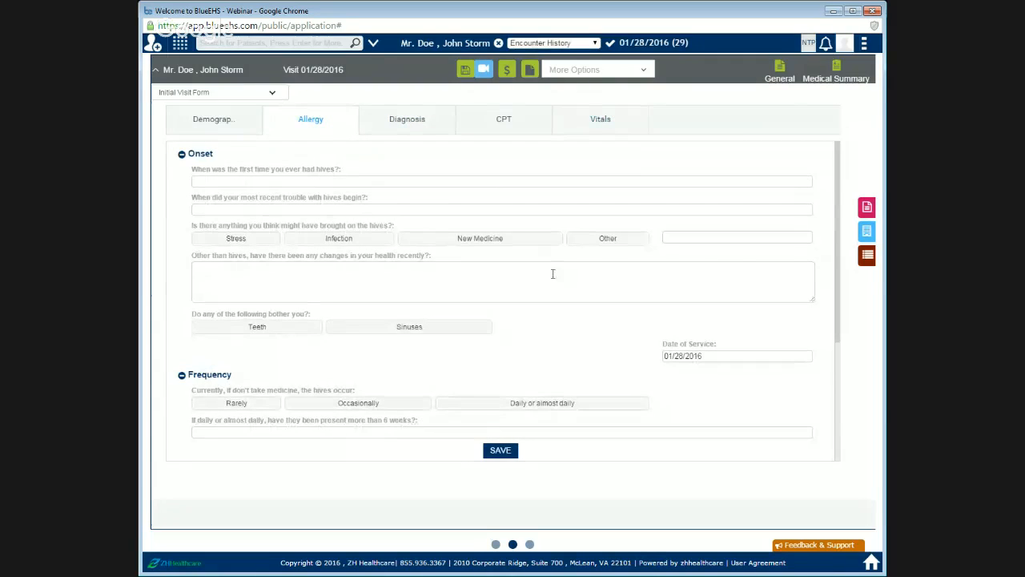
Step: Answer the first-hives question with No and the most recent trouble question with 12
left_click(211, 182)
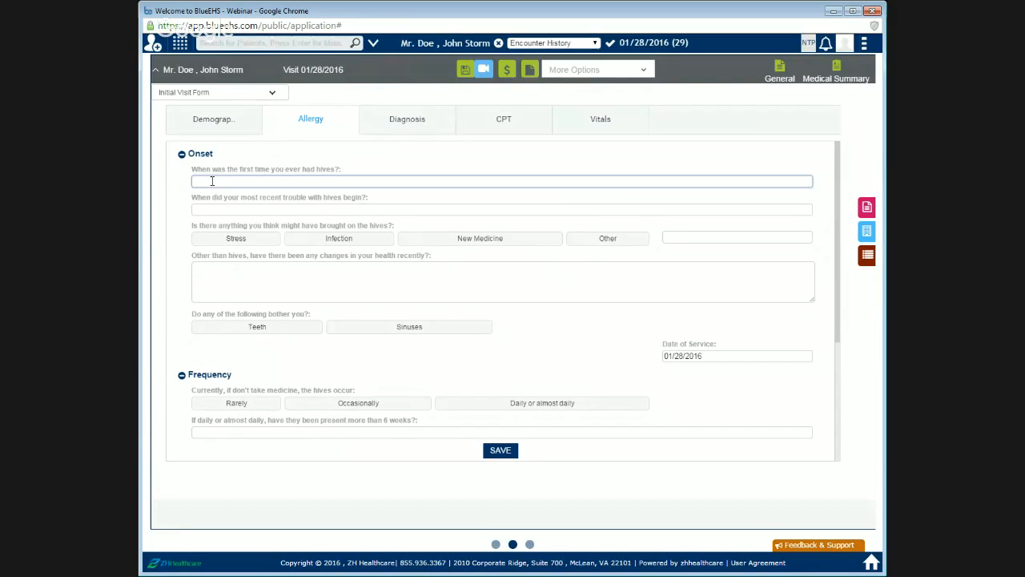
type("NO")
key("BackSpace")
type("o")
left_click(226, 210)
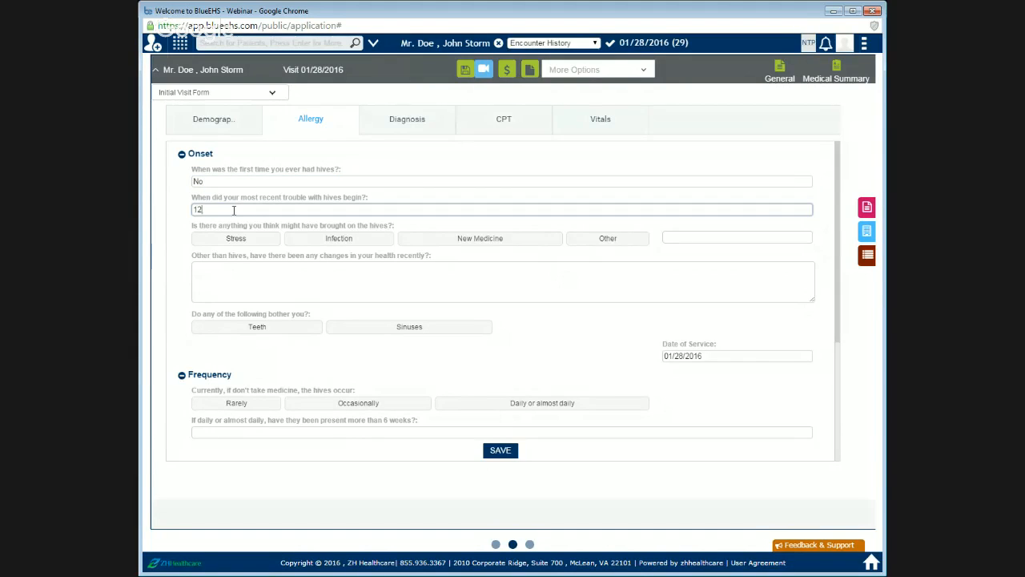
Step: Select Stress, Infection and New Medicine as possible causes of the hives
left_click(333, 242)
left_click(253, 239)
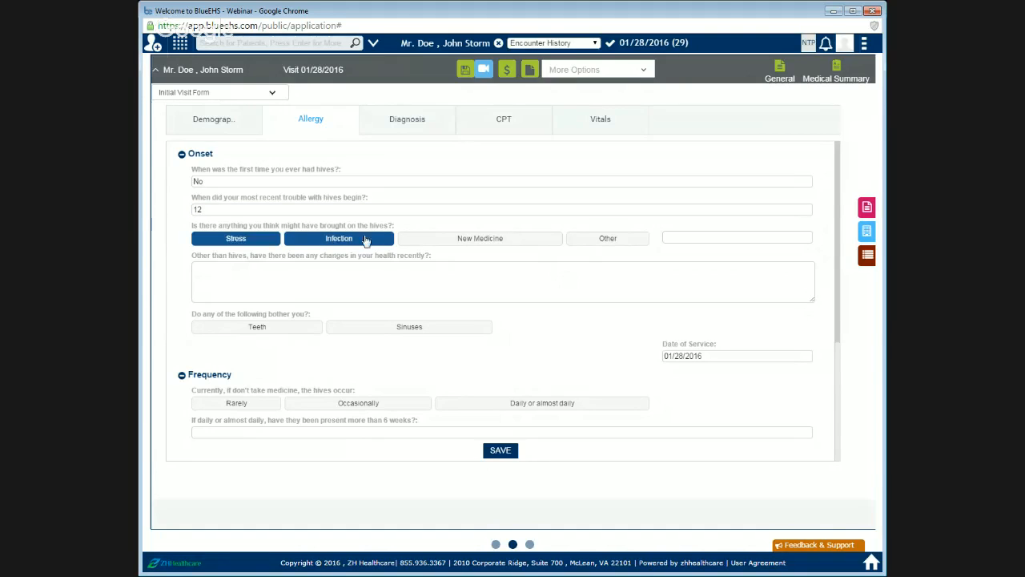
left_click(451, 239)
Step: Enter Test. as the recent health changes and select Teeth as what bothers the patient
left_click(230, 285)
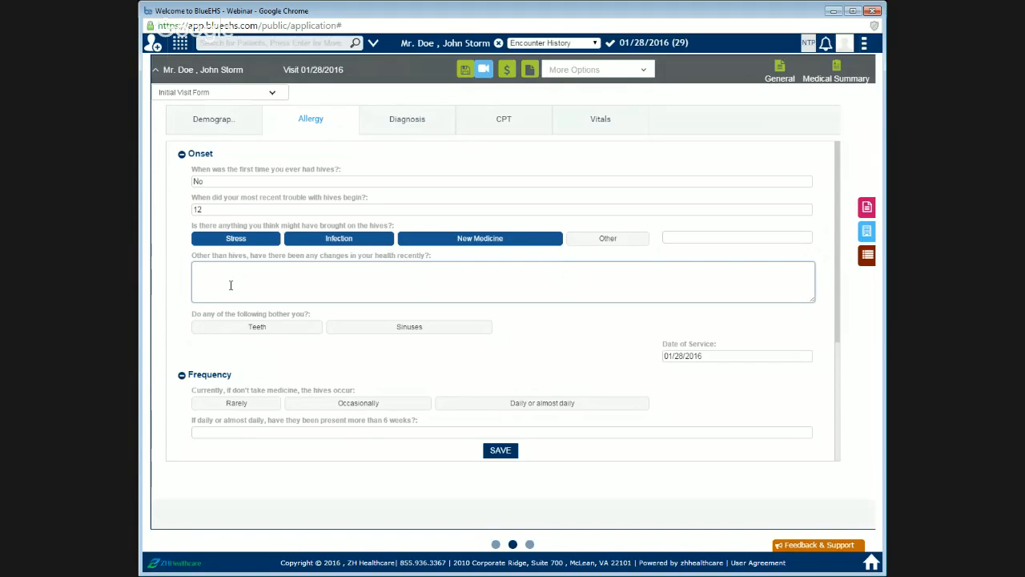
type("THi")
key("BackSpace")
key("BackSpace")
key("BackSpace")
key("BackSpace")
type("es")
left_click(371, 329)
left_click(291, 332)
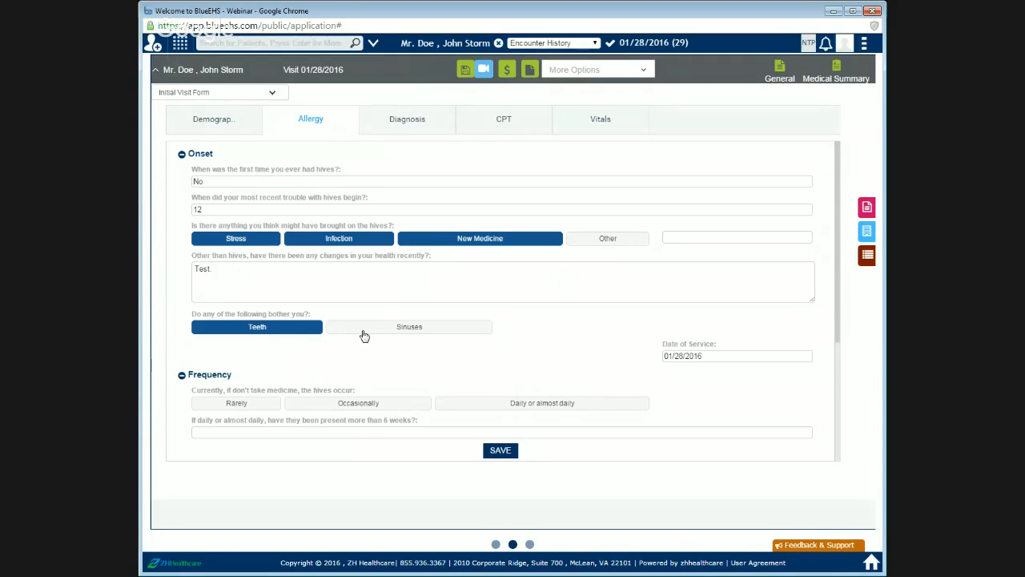
Step: Set the hives frequency to Occasionally, answer the six-weeks question with Test, and save the Allergy form and all forms
left_click(734, 355)
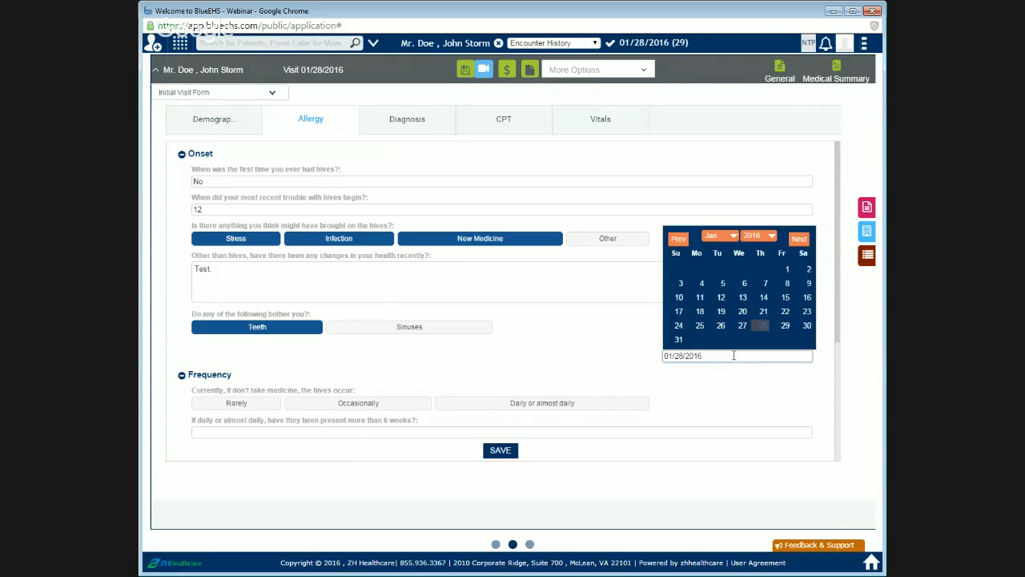
left_click(725, 378)
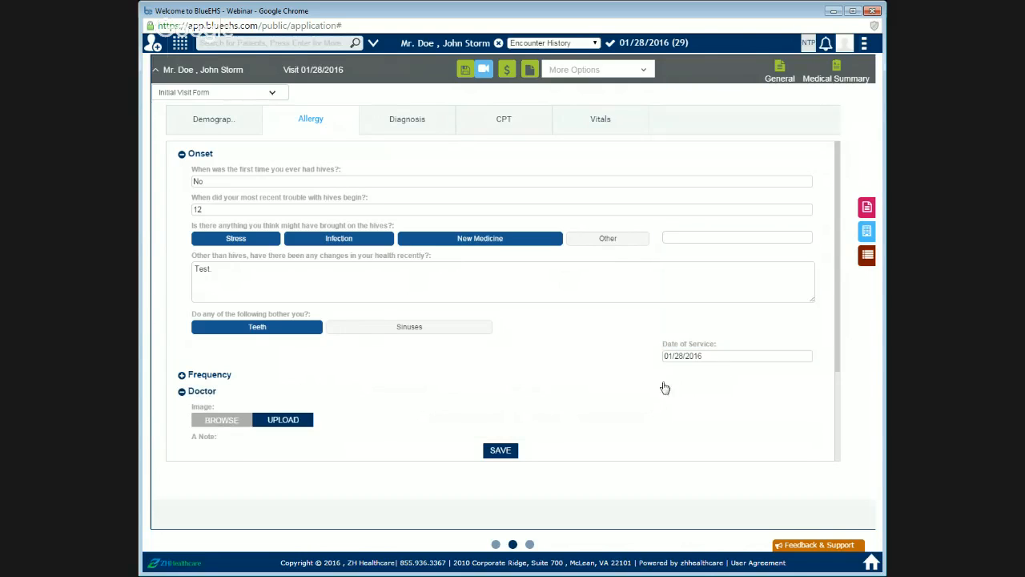
left_click(207, 376)
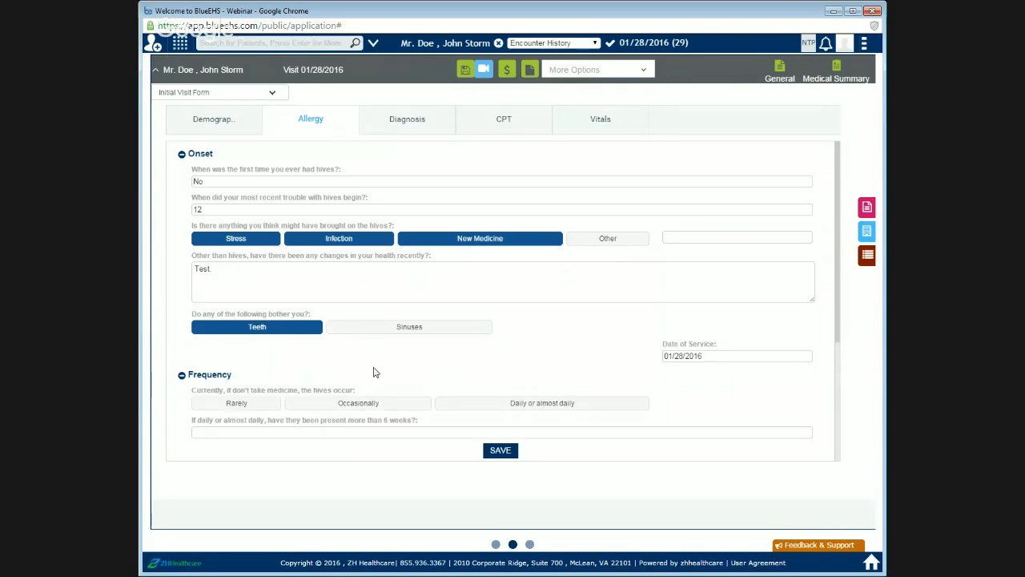
scroll(369, 372, "down", 1)
left_click(234, 346)
left_click(353, 350)
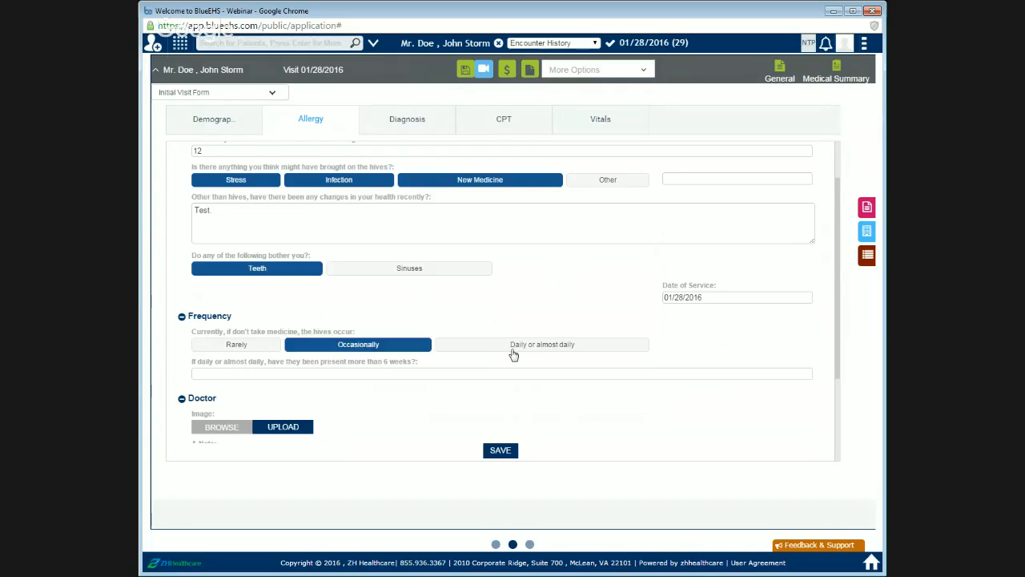
left_click(348, 372)
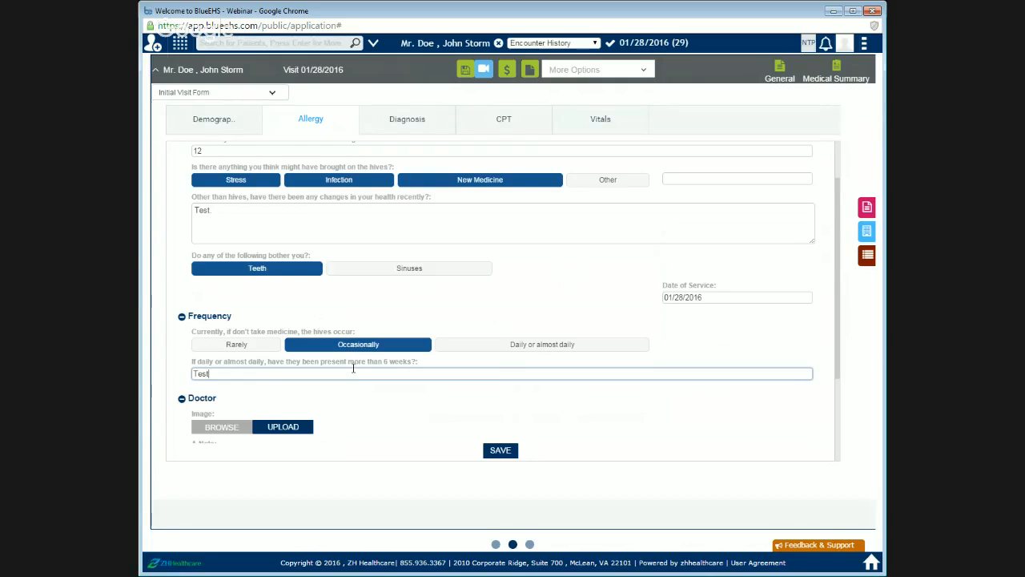
left_click(501, 450)
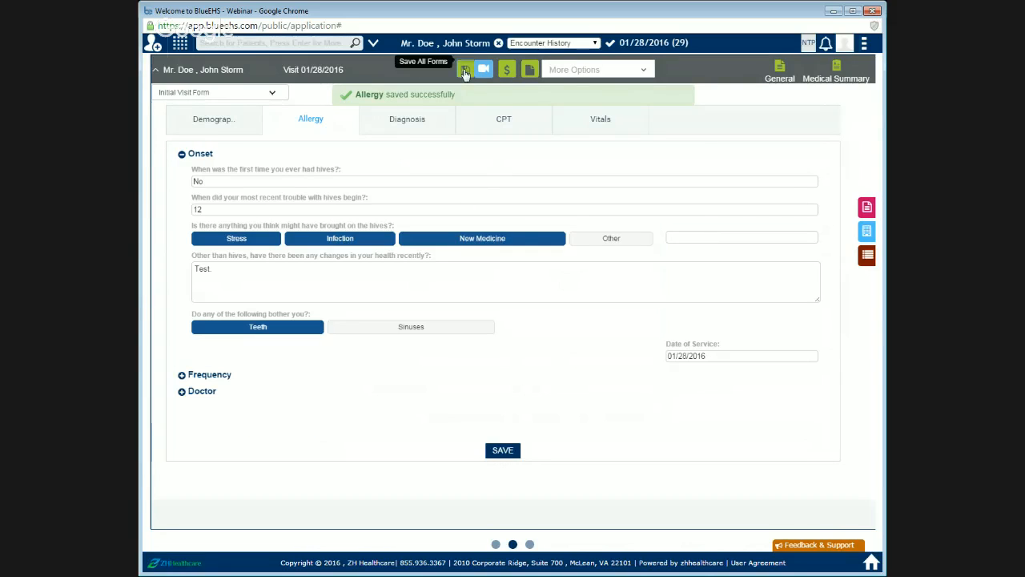
left_click(465, 71)
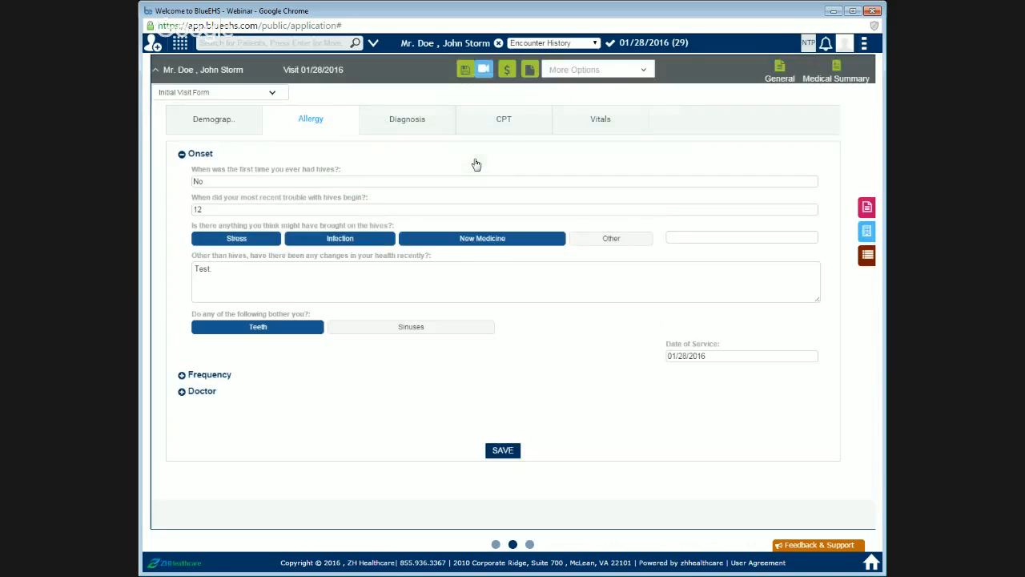
Step: Preview the visit printout from Share with the covering letter and all sections, then cancel printing and close it
mouse_move(510, 73)
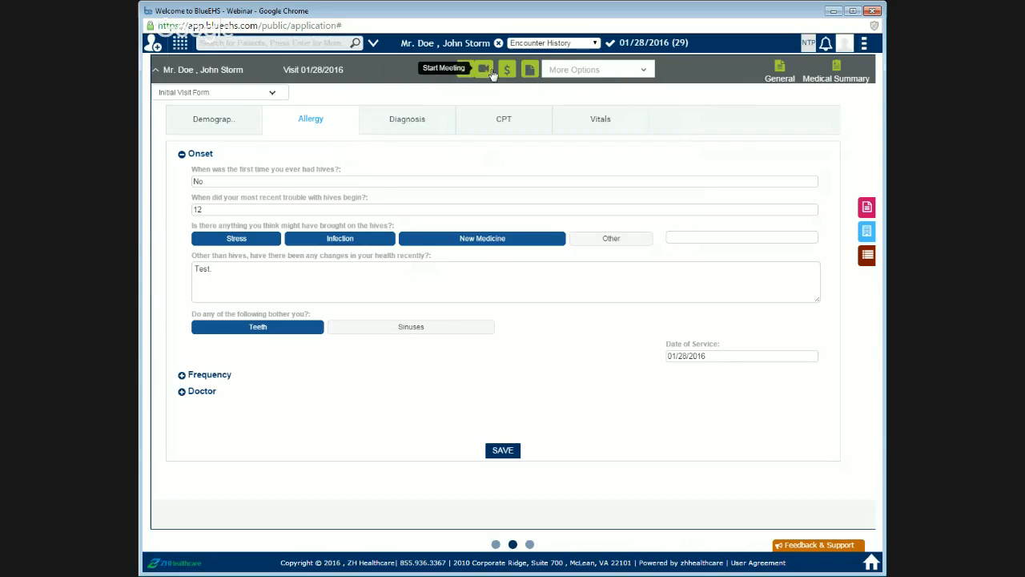
mouse_move(595, 76)
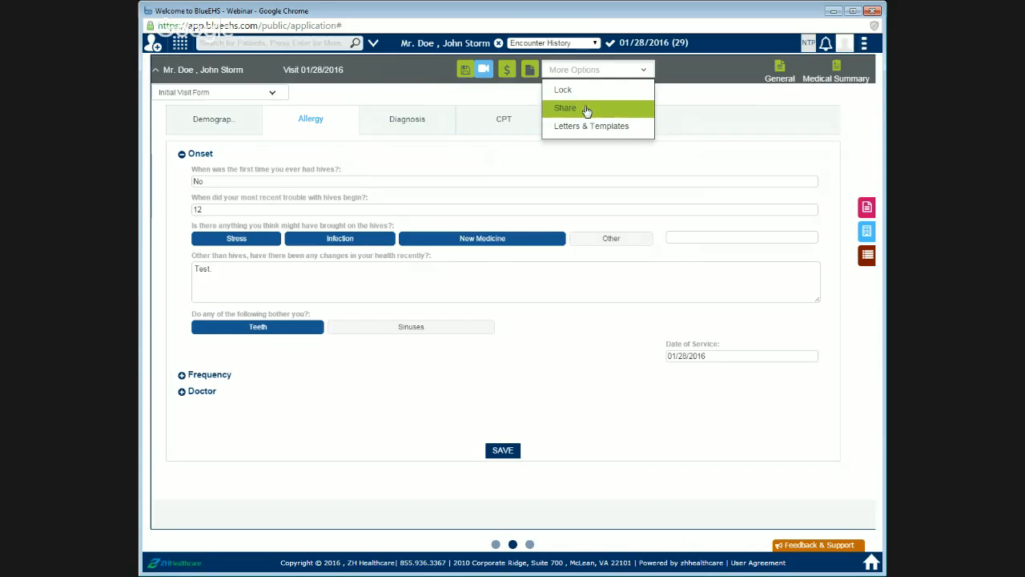
left_click(587, 109)
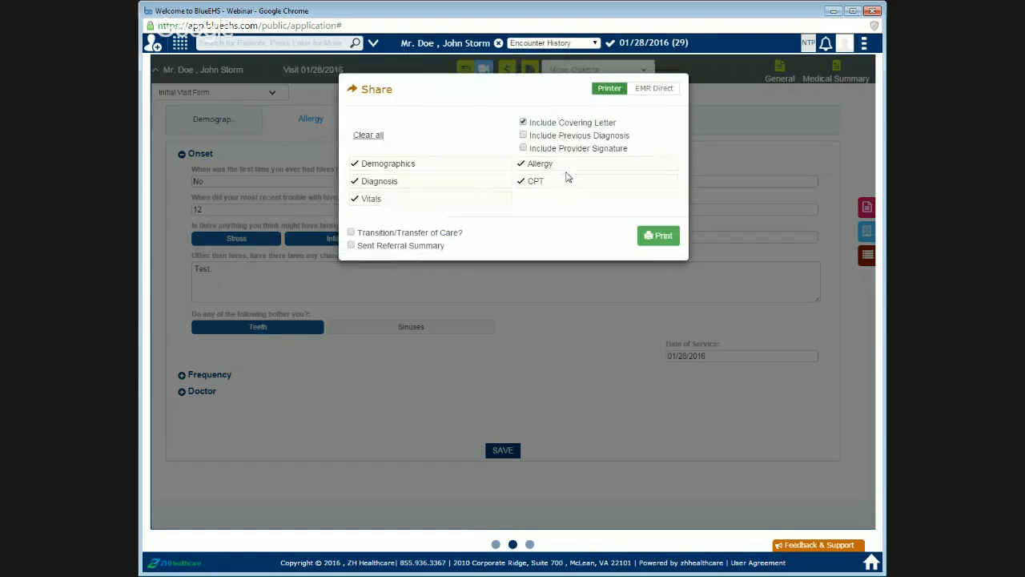
left_click(654, 241)
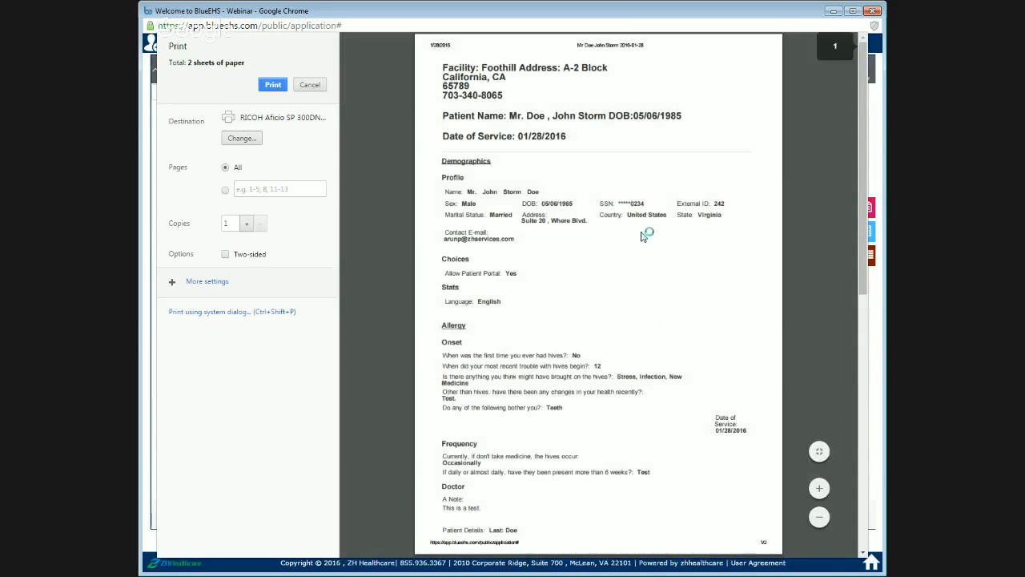
scroll(611, 238, "down", 3)
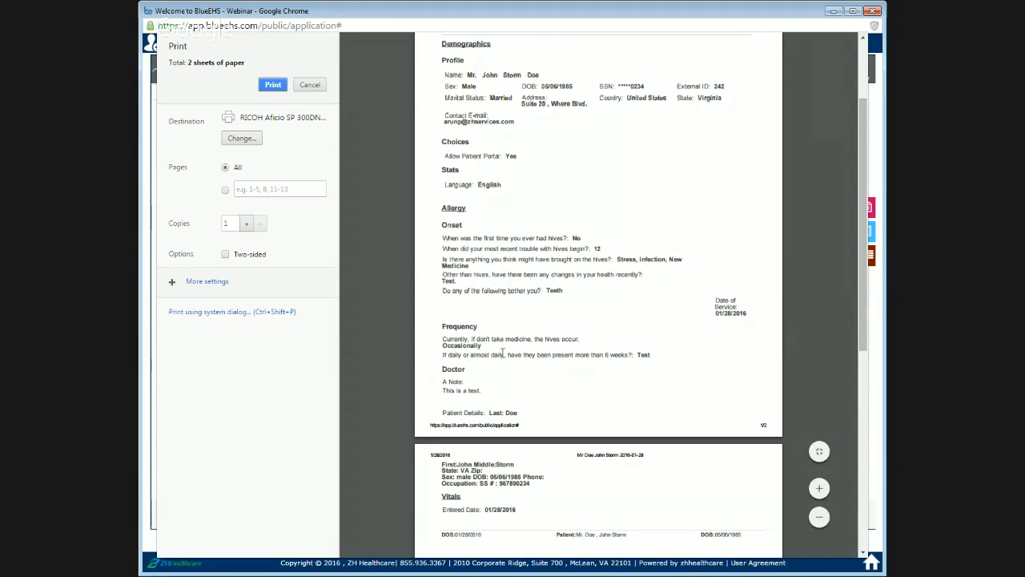
left_click(306, 86)
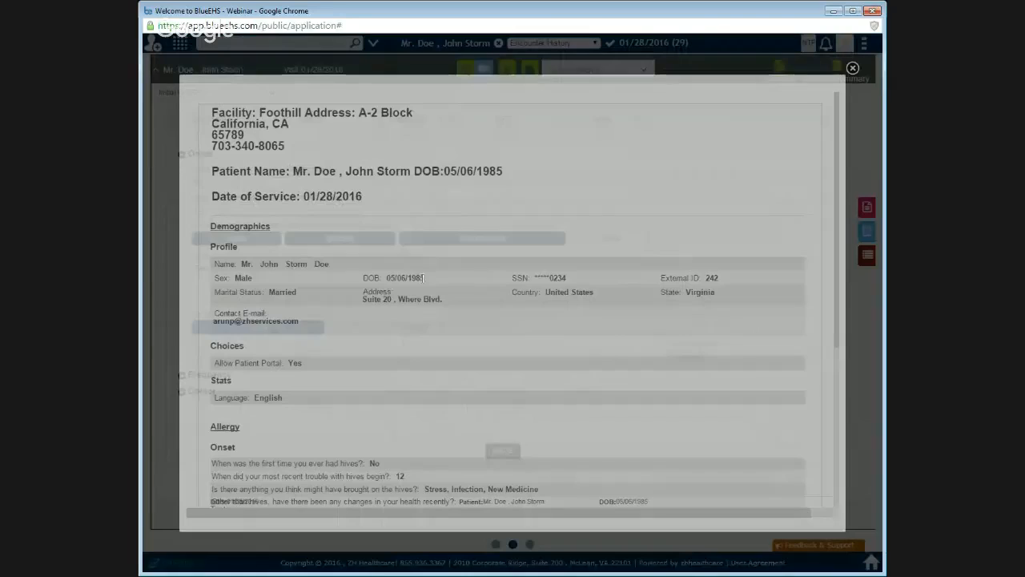
scroll(508, 249, "down", 3)
scroll(507, 249, "up", 3)
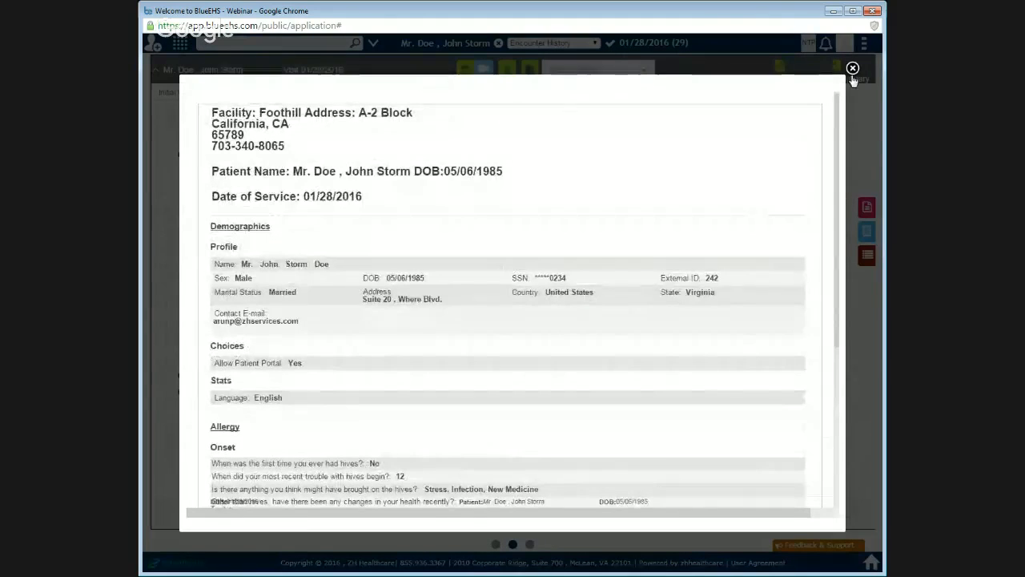
left_click(853, 69)
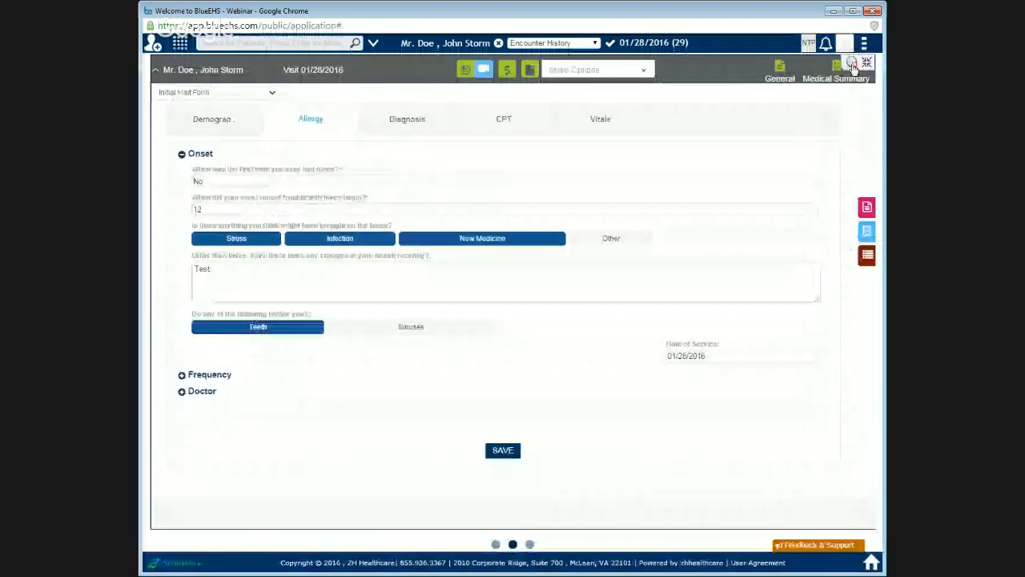
Step: Open the Share print preview once more, cancel and close it, then dismiss the treatment plan alert
left_click(571, 71)
left_click(583, 109)
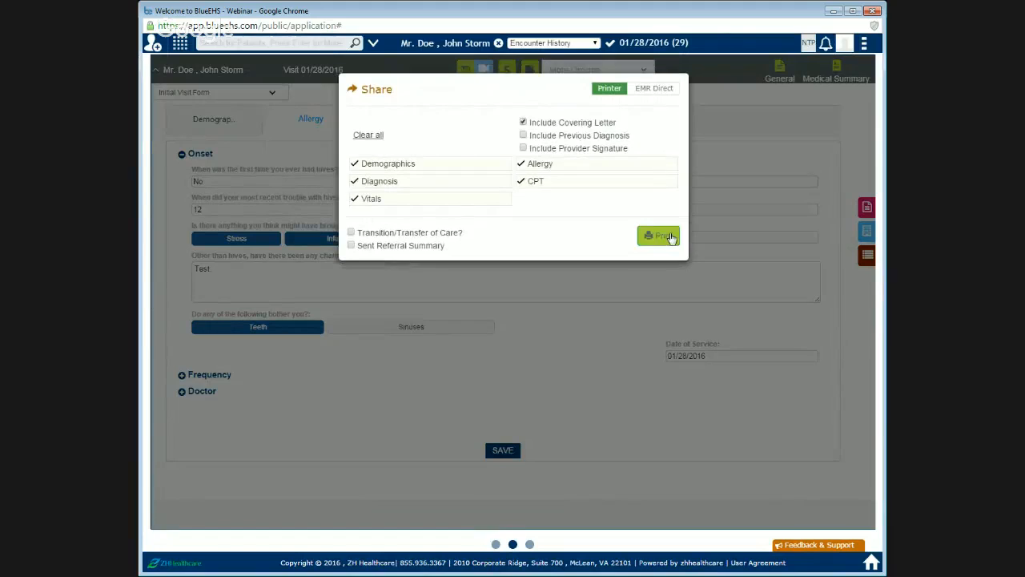
left_click(669, 236)
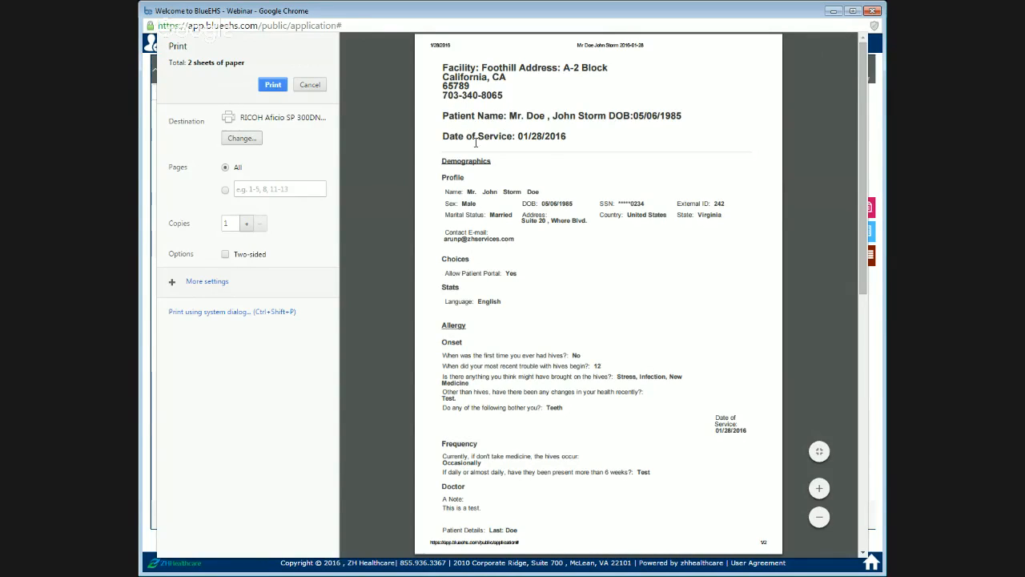
left_click(320, 86)
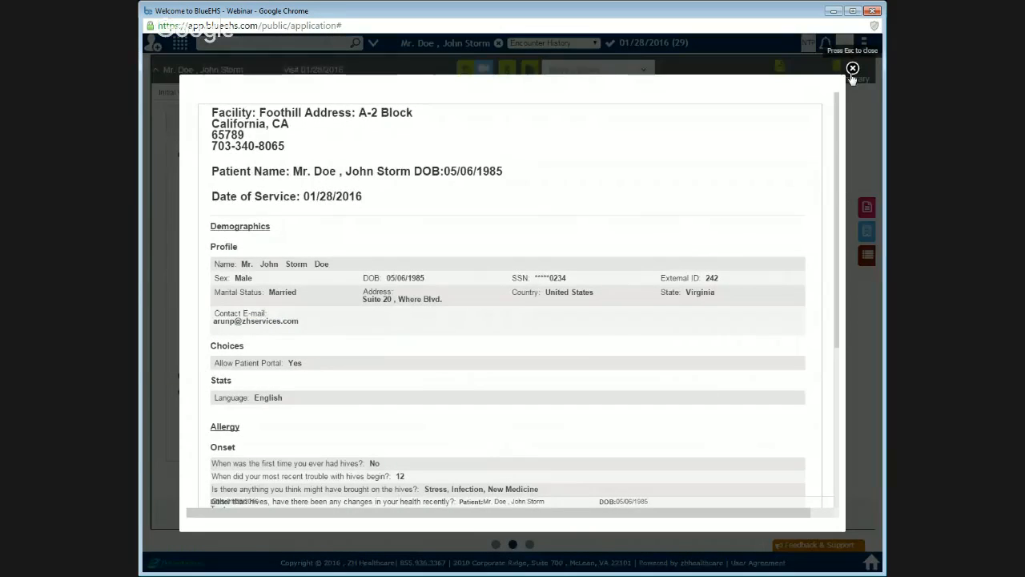
left_click(852, 68)
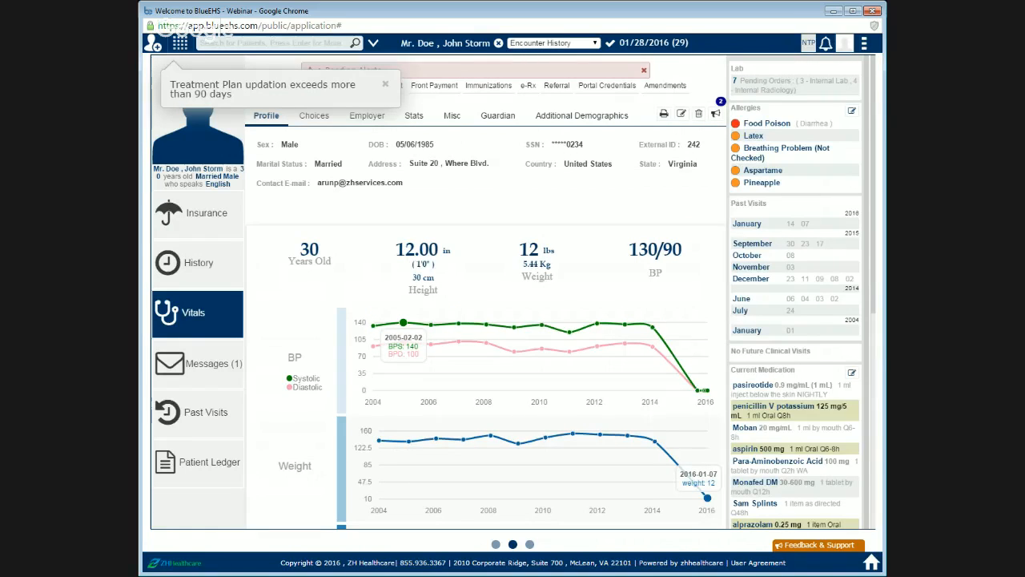
left_click(386, 86)
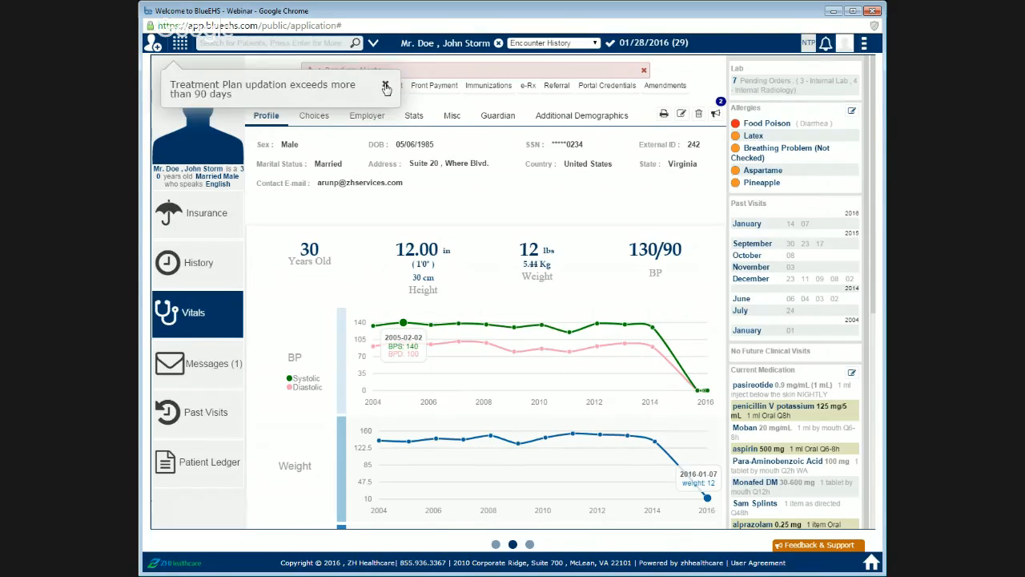